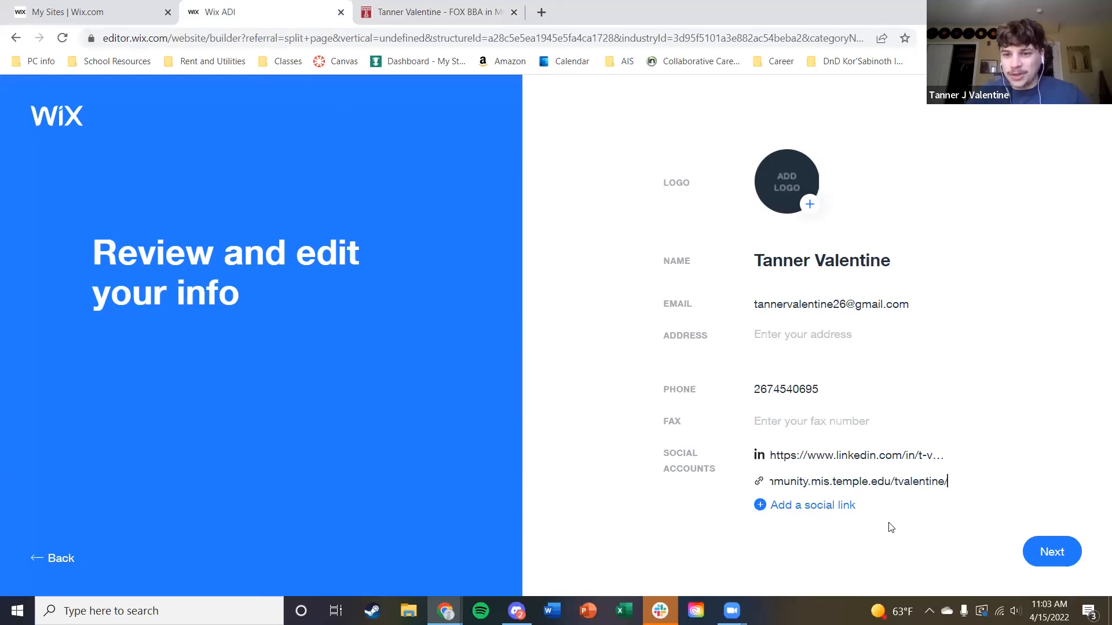
Accept the reviewed contact info and apply the blue theme described as "Visionary and progressive with a contemporary touch"
{"action": "left_click", "coordinate": [1051, 552]}
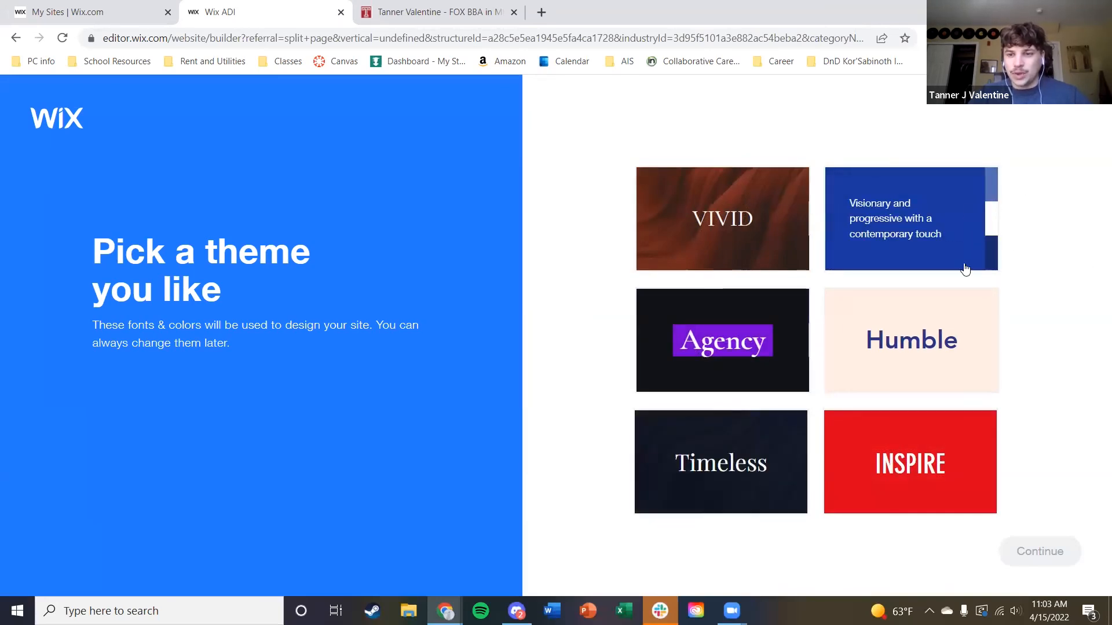
{"action": "left_click", "coordinate": [928, 225]}
{"action": "left_click", "coordinate": [1039, 551]}
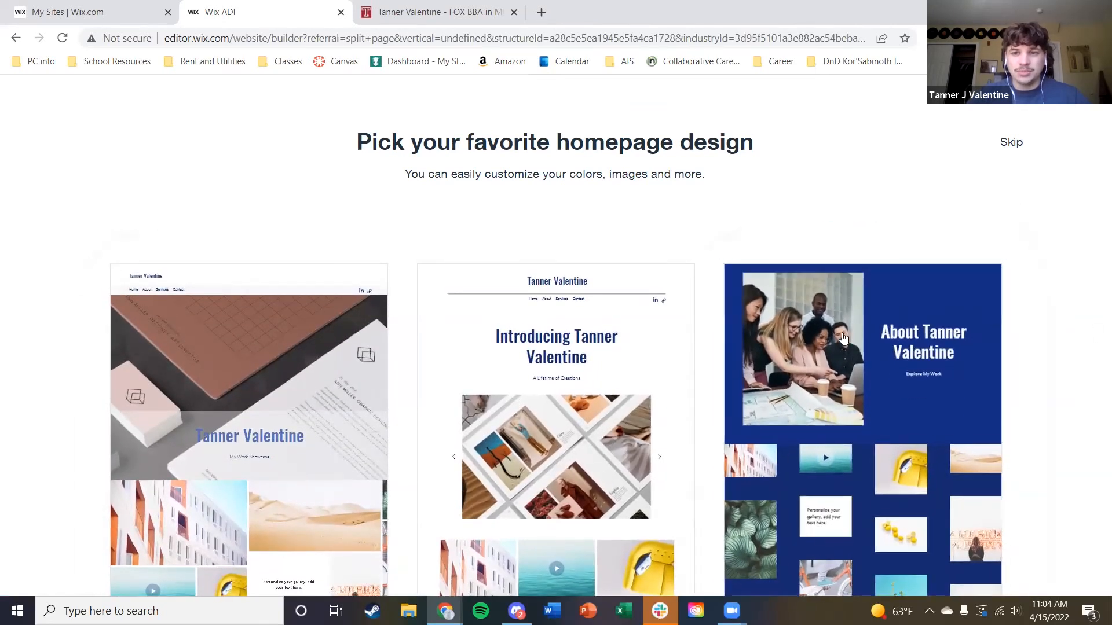
Choose the dark blue homepage design with the team photo and image gallery, and skip adding extra pages
{"action": "left_click", "coordinate": [869, 231]}
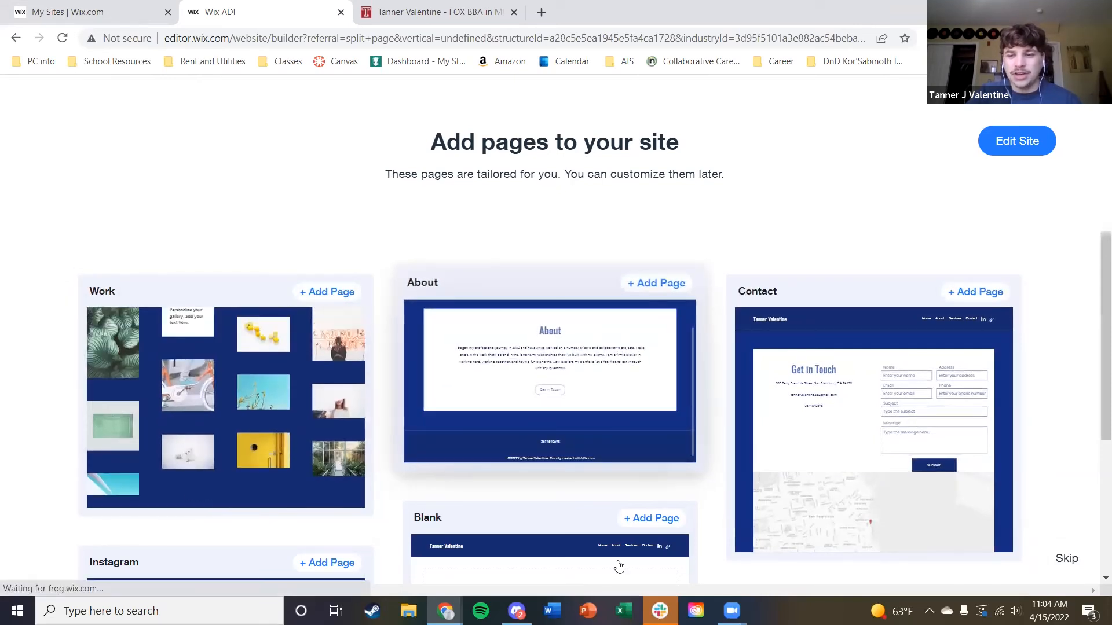
{"action": "left_click", "coordinate": [1067, 558]}
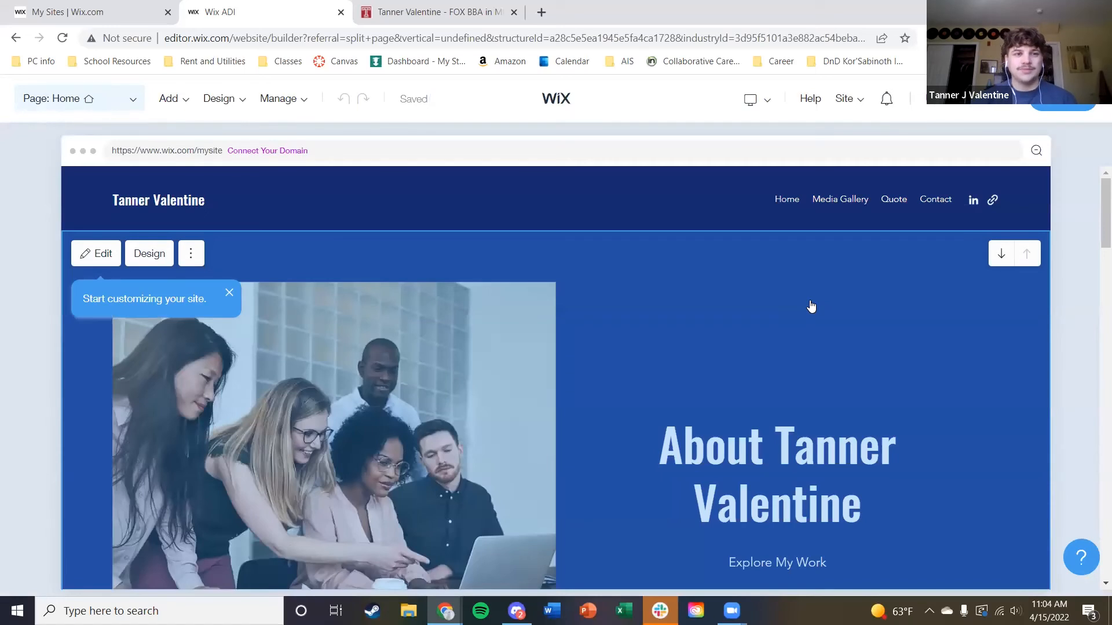
Look through the generated homepage from the welcome section to the map and footer
{"action": "scroll", "coordinate": [672, 339], "scroll_direction": "down", "scroll_amount": 5}
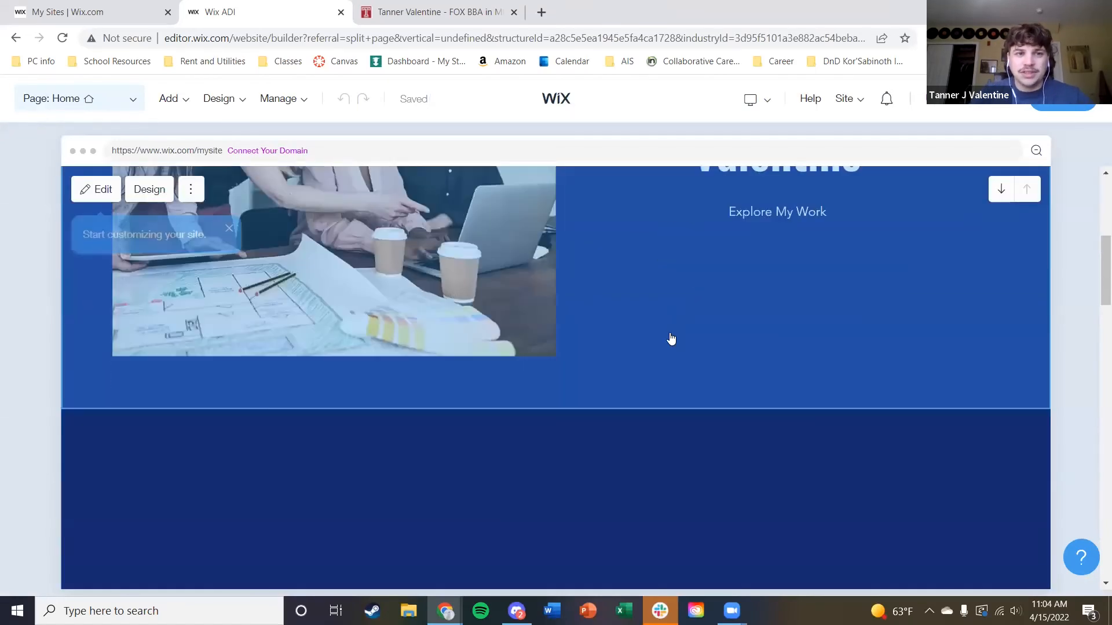
{"action": "scroll", "coordinate": [743, 355], "scroll_direction": "up", "scroll_amount": 5}
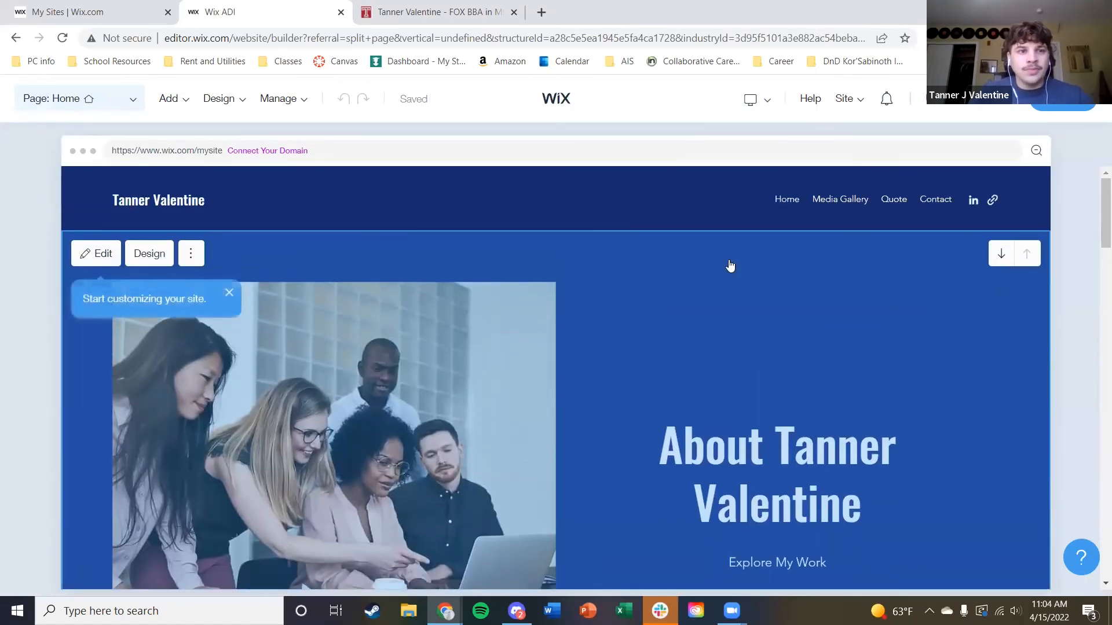
{"action": "left_click", "coordinate": [183, 103]}
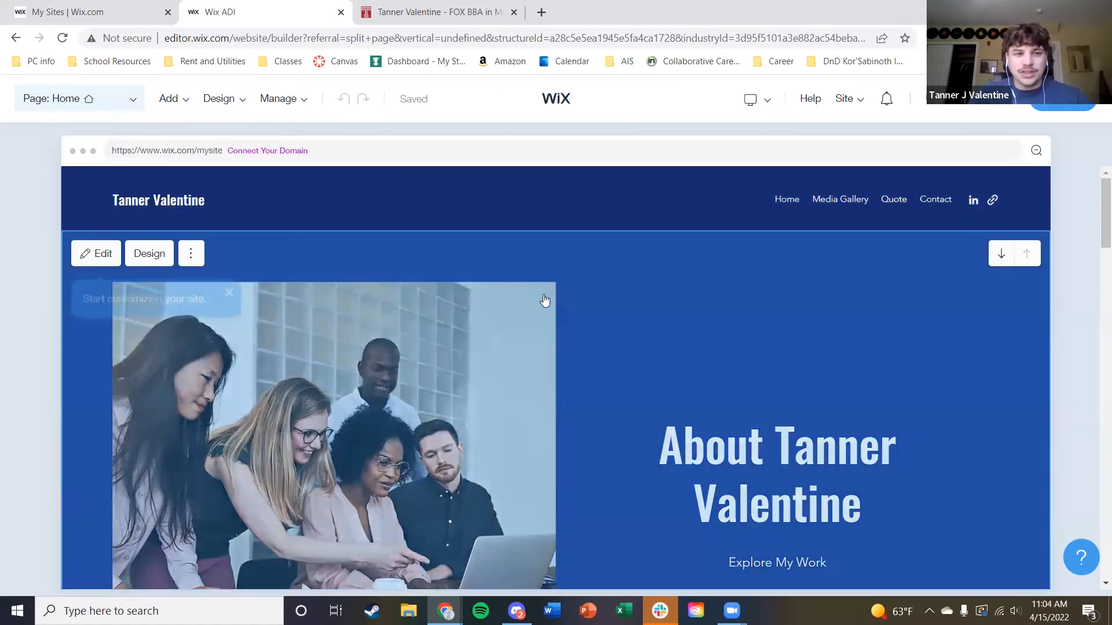
{"action": "scroll", "coordinate": [556, 209], "scroll_direction": "down", "scroll_amount": 10}
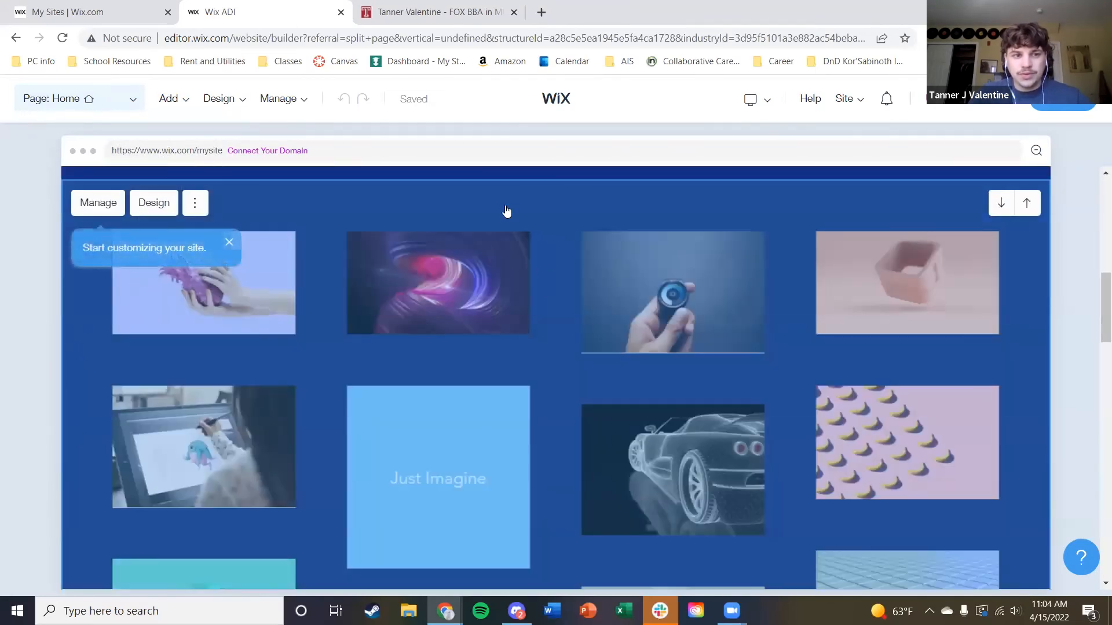
{"action": "scroll", "coordinate": [744, 243], "scroll_direction": "down", "scroll_amount": 10}
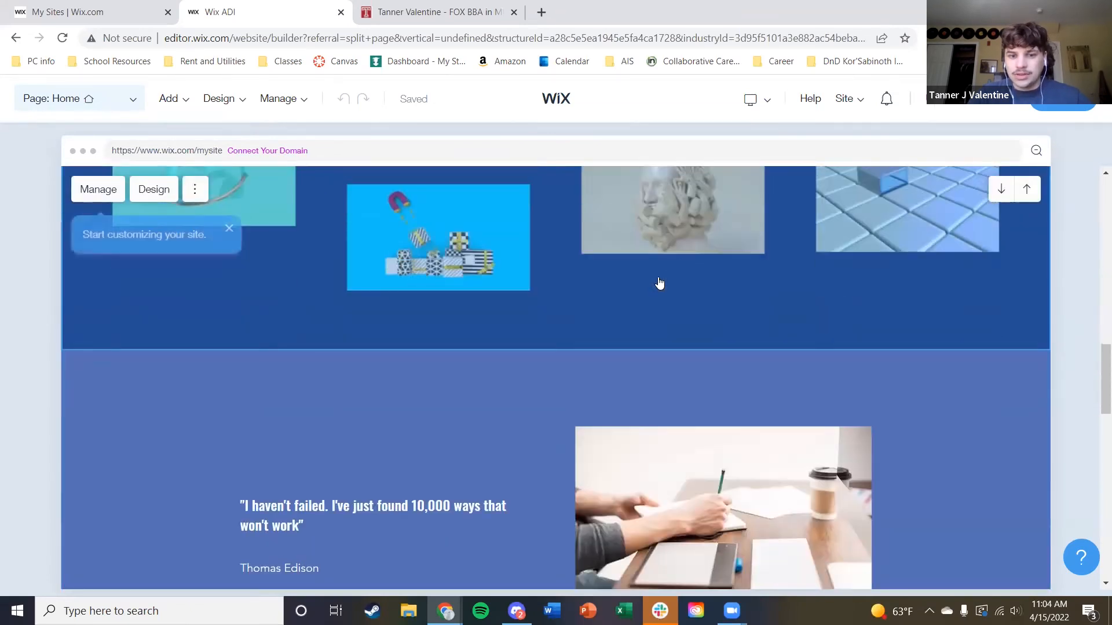
{"action": "scroll", "coordinate": [544, 498], "scroll_direction": "down", "scroll_amount": 5}
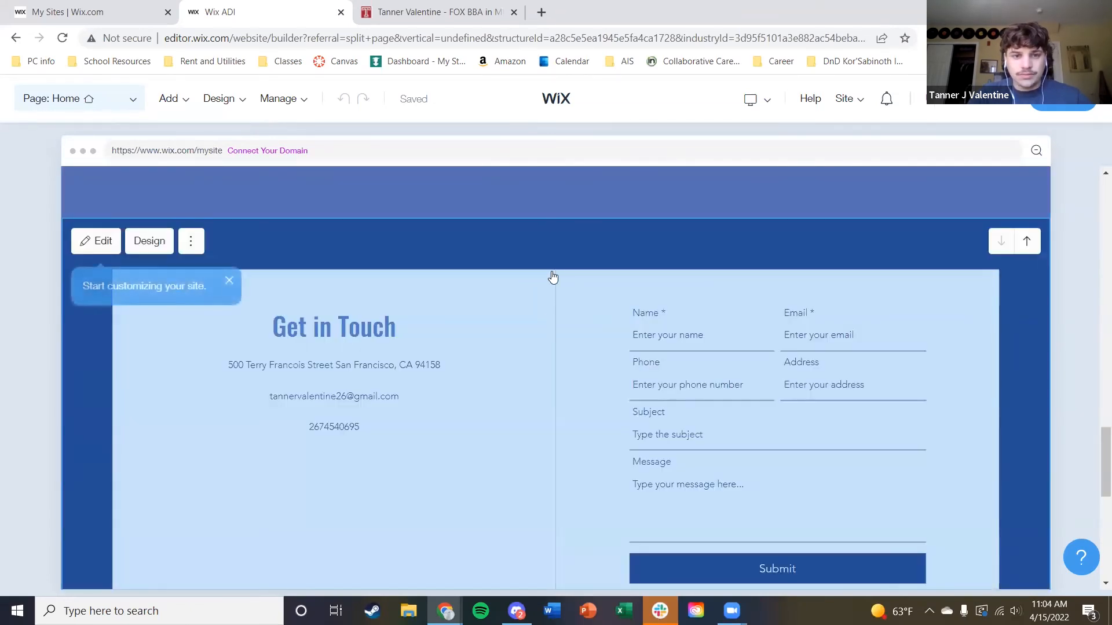
{"action": "scroll", "coordinate": [519, 275], "scroll_direction": "down", "scroll_amount": 8}
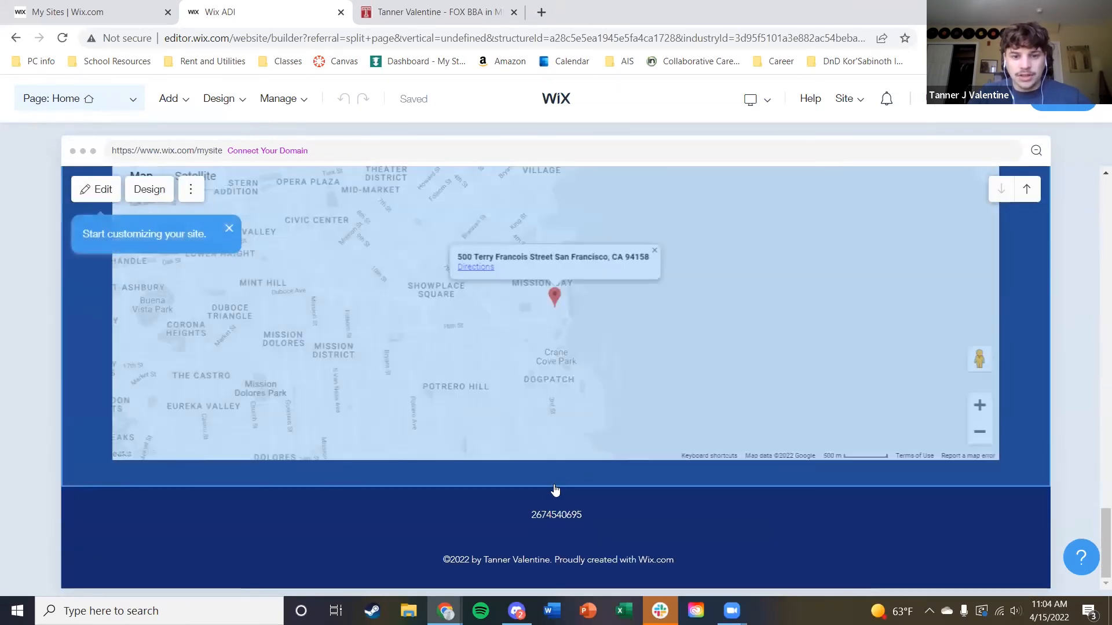
{"action": "scroll", "coordinate": [553, 492], "scroll_direction": "up", "scroll_amount": 10}
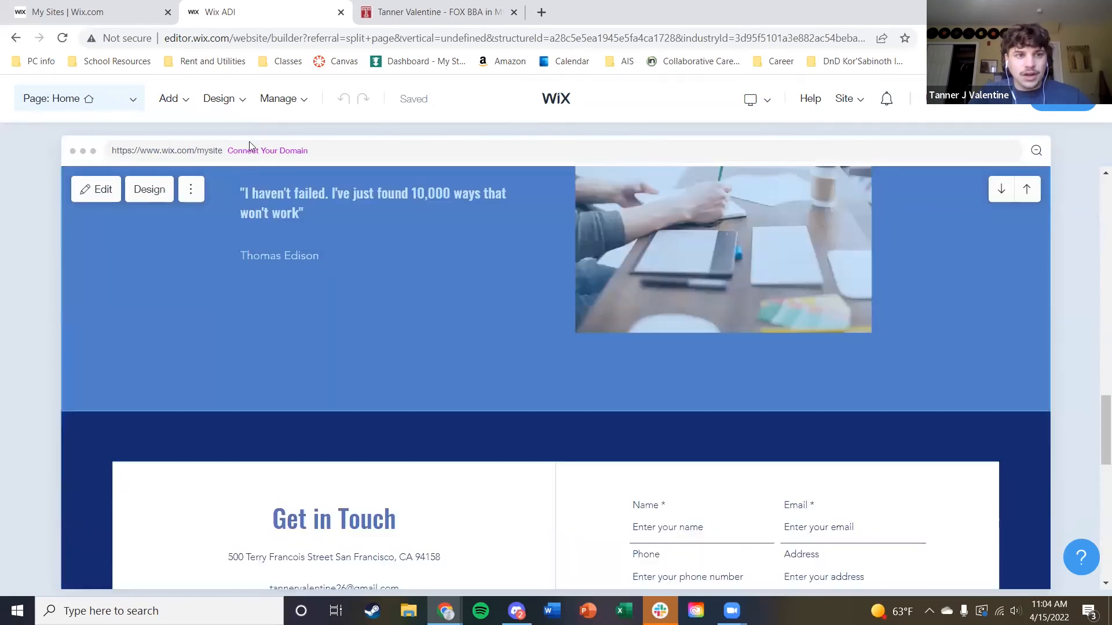
Check which section types can be added to the homepage, and close the list without adding one
{"action": "left_click", "coordinate": [169, 98]}
{"action": "left_click", "coordinate": [154, 137]}
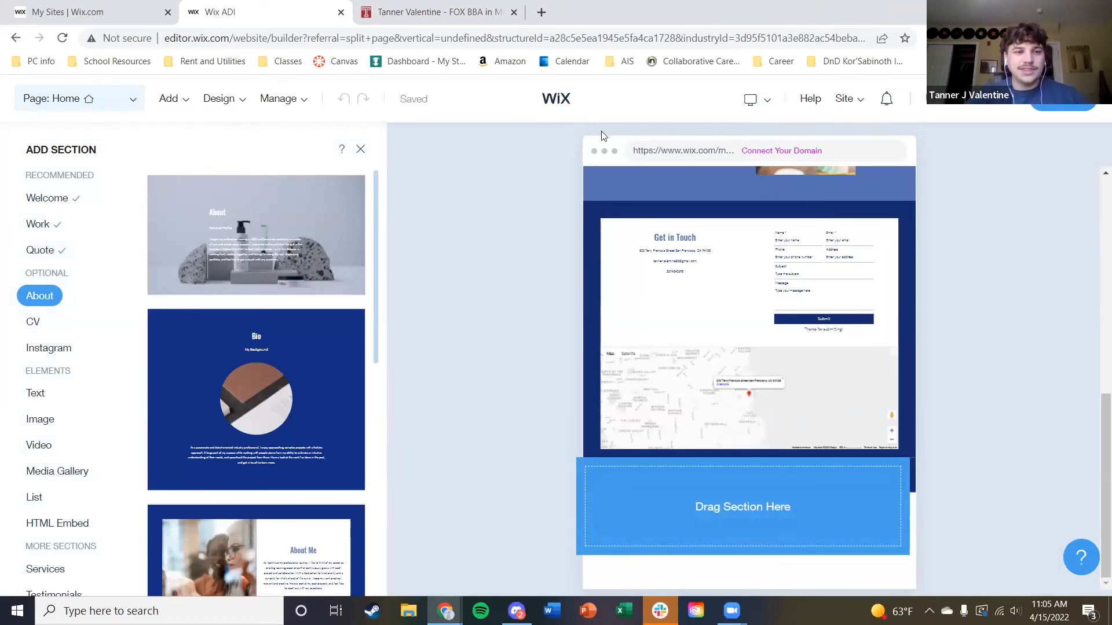
{"action": "left_click", "coordinate": [360, 150]}
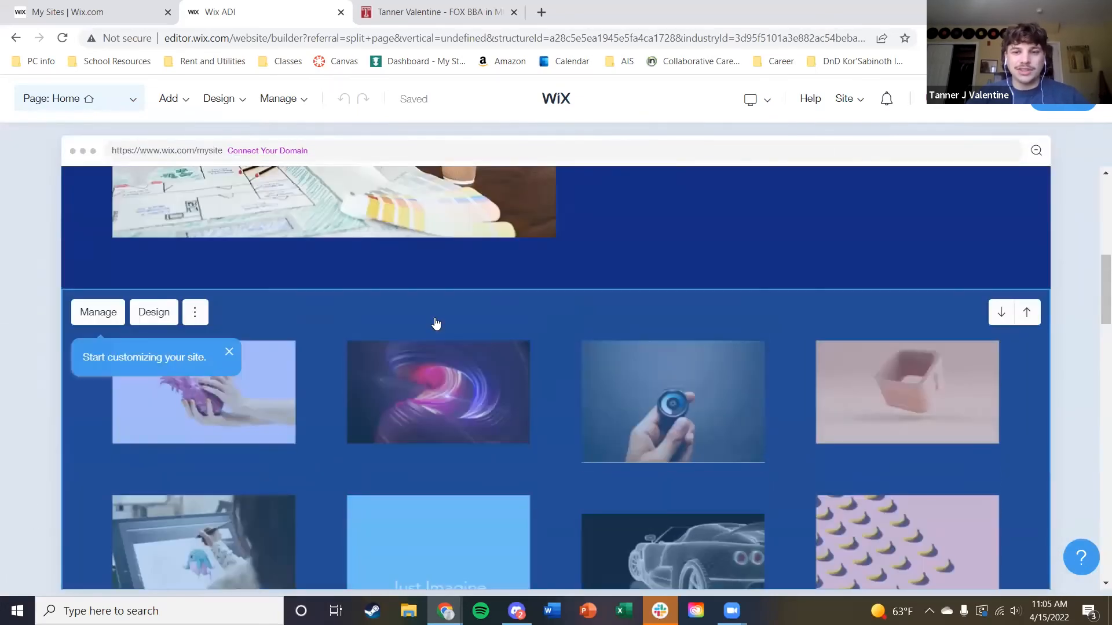
Move the welcome section with the team photo down one place, below the image gallery
{"action": "scroll", "coordinate": [635, 314], "scroll_direction": "up", "scroll_amount": 8}
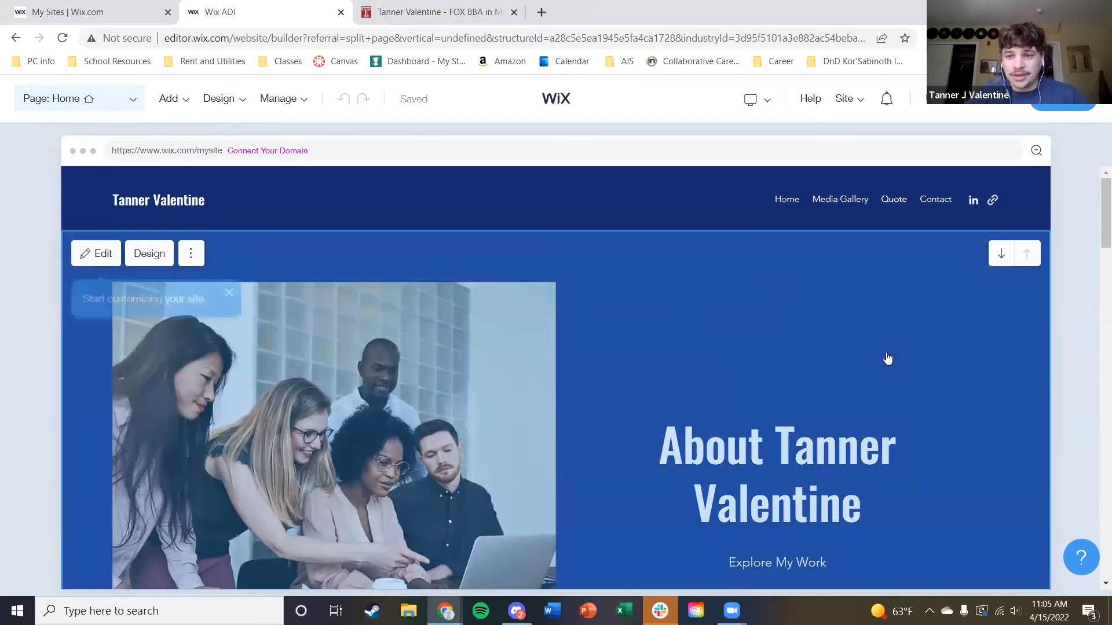
{"action": "scroll", "coordinate": [946, 311], "scroll_direction": "down", "scroll_amount": 1}
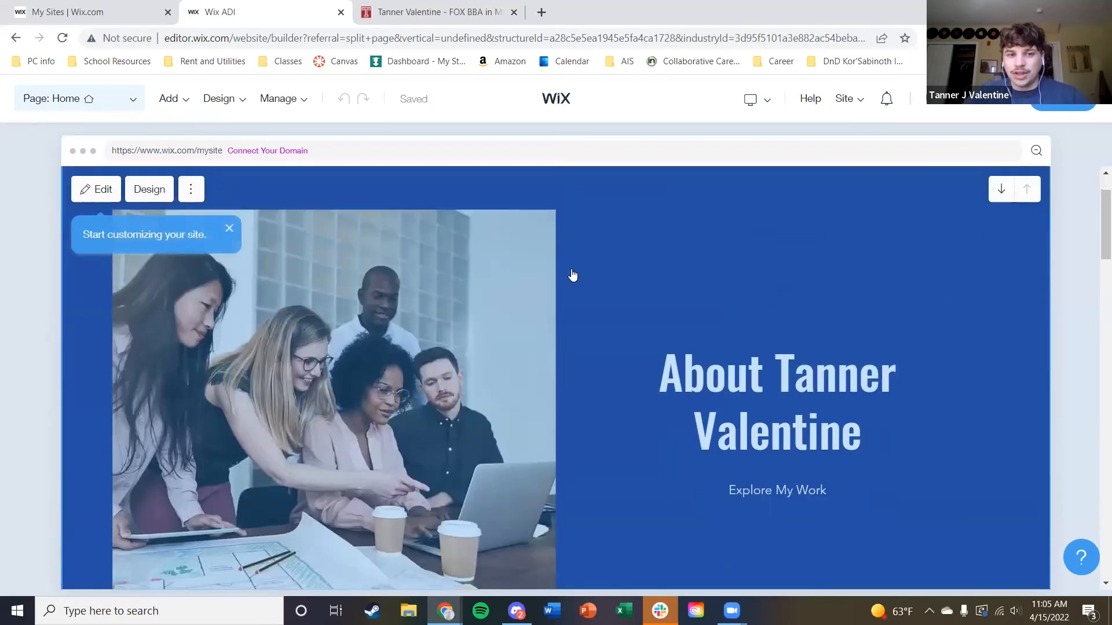
{"action": "scroll", "coordinate": [1002, 261], "scroll_direction": "up", "scroll_amount": 1}
{"action": "left_click", "coordinate": [1002, 253]}
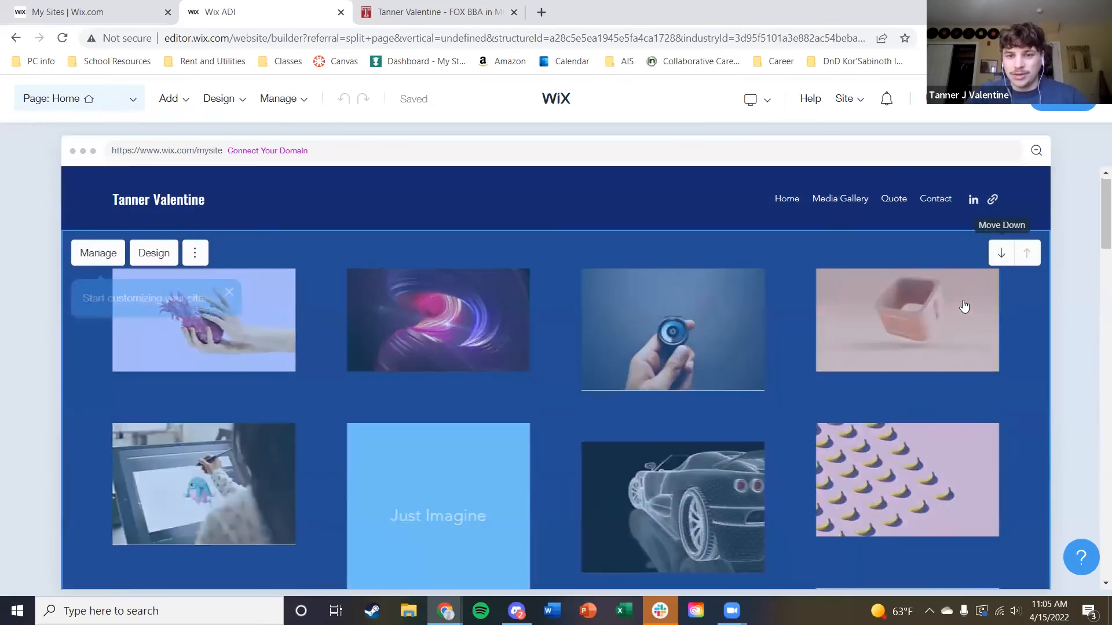
Review the rearranged homepage from the gallery to the quote section, and dismiss the gallery settings and help content
{"action": "scroll", "coordinate": [1005, 243], "scroll_direction": "down", "scroll_amount": 2}
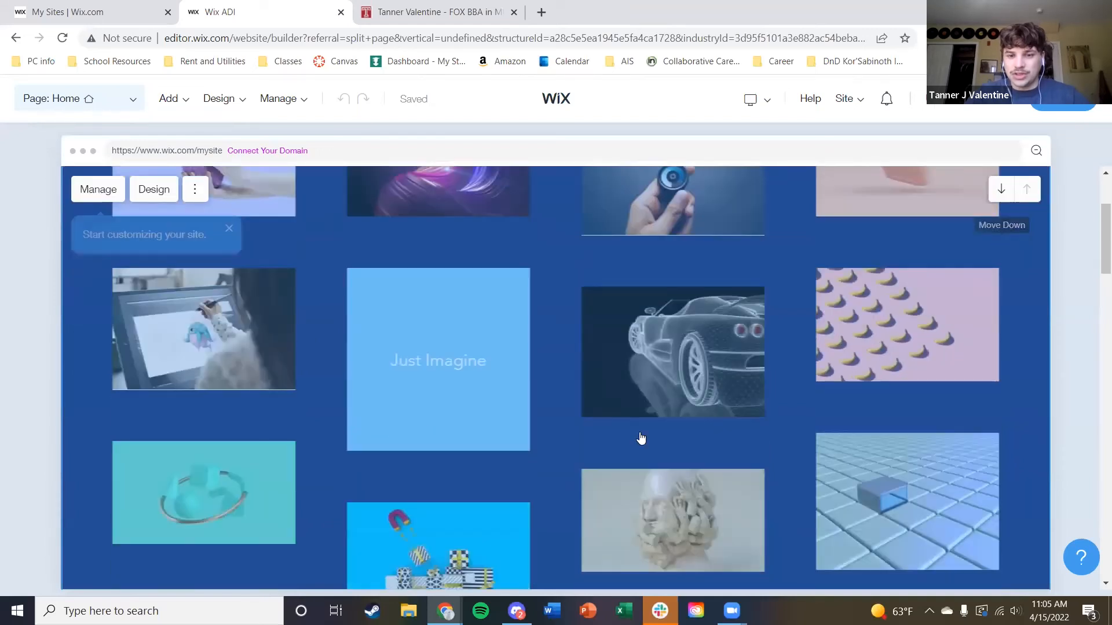
{"action": "scroll", "coordinate": [641, 438], "scroll_direction": "down", "scroll_amount": 3}
{"action": "left_click", "coordinate": [647, 363]}
{"action": "scroll", "coordinate": [708, 402], "scroll_direction": "down", "scroll_amount": 5}
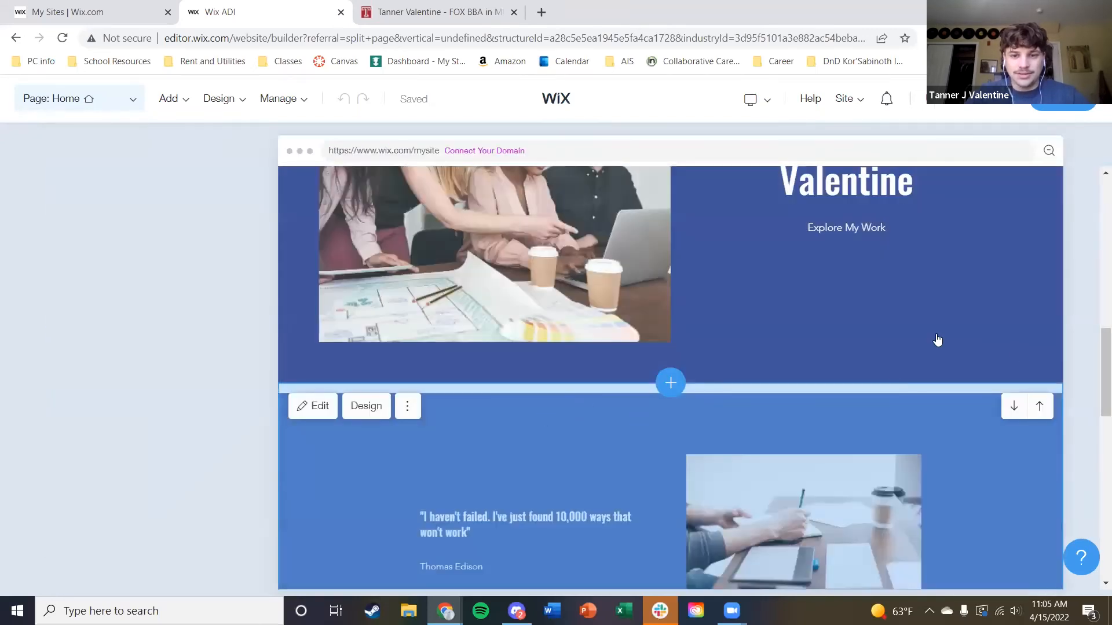
{"action": "scroll", "coordinate": [938, 340], "scroll_direction": "down", "scroll_amount": 3}
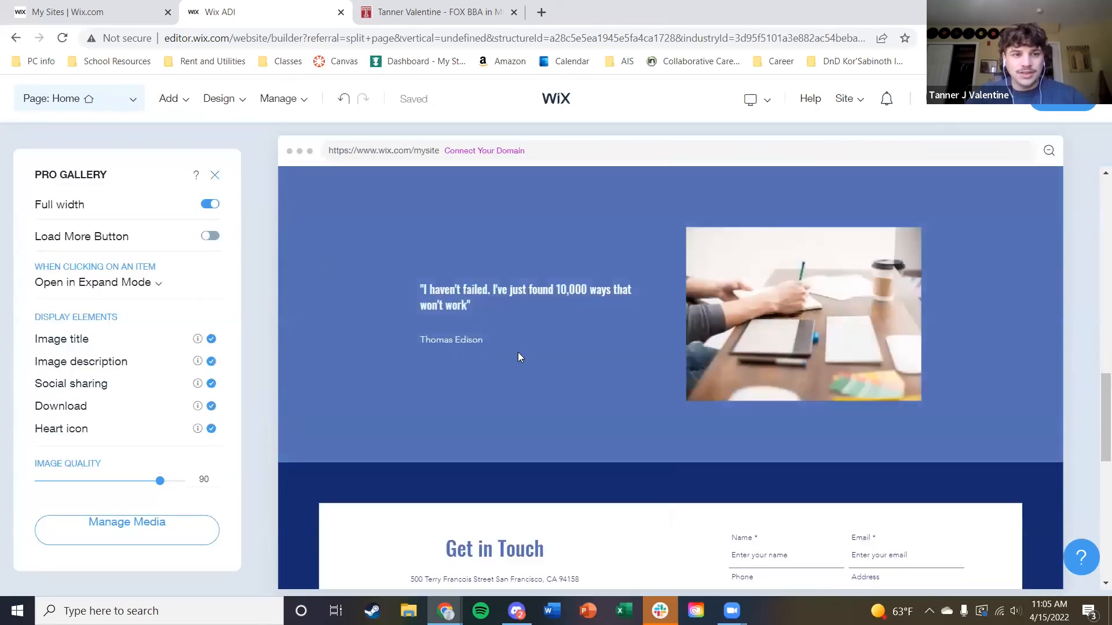
{"action": "left_click", "coordinate": [520, 358]}
{"action": "scroll", "coordinate": [619, 432], "scroll_direction": "up", "scroll_amount": 4}
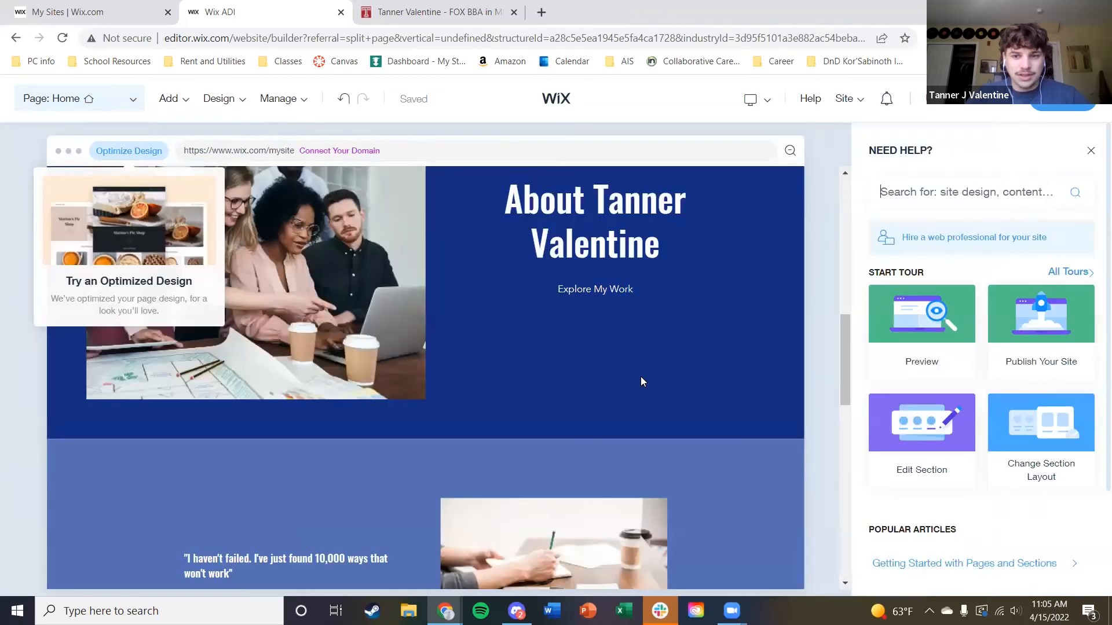
{"action": "scroll", "coordinate": [641, 376], "scroll_direction": "up", "scroll_amount": 4}
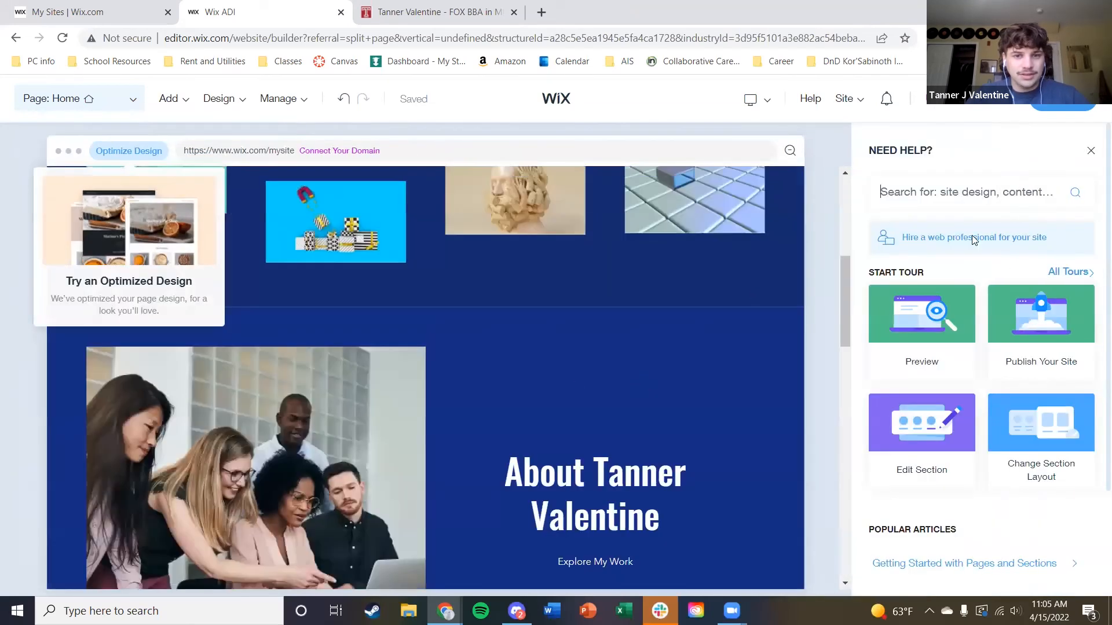
{"action": "left_click", "coordinate": [1091, 151]}
{"action": "scroll", "coordinate": [603, 422], "scroll_direction": "up", "scroll_amount": 6}
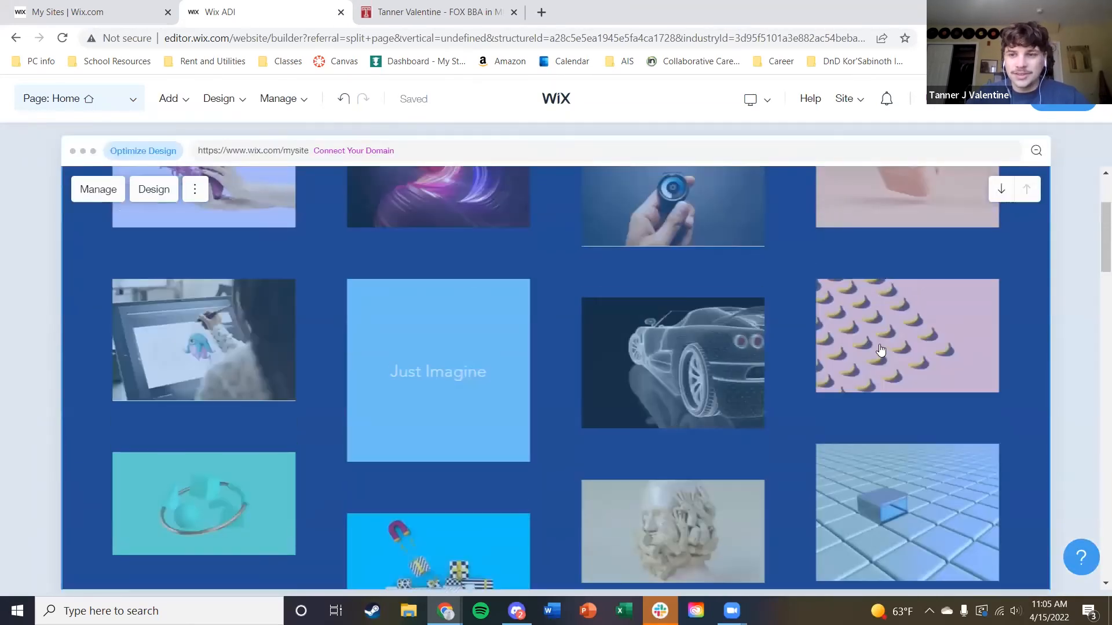
{"action": "scroll", "coordinate": [880, 349], "scroll_direction": "down", "scroll_amount": 3}
{"action": "scroll", "coordinate": [968, 203], "scroll_direction": "up", "scroll_amount": 3}
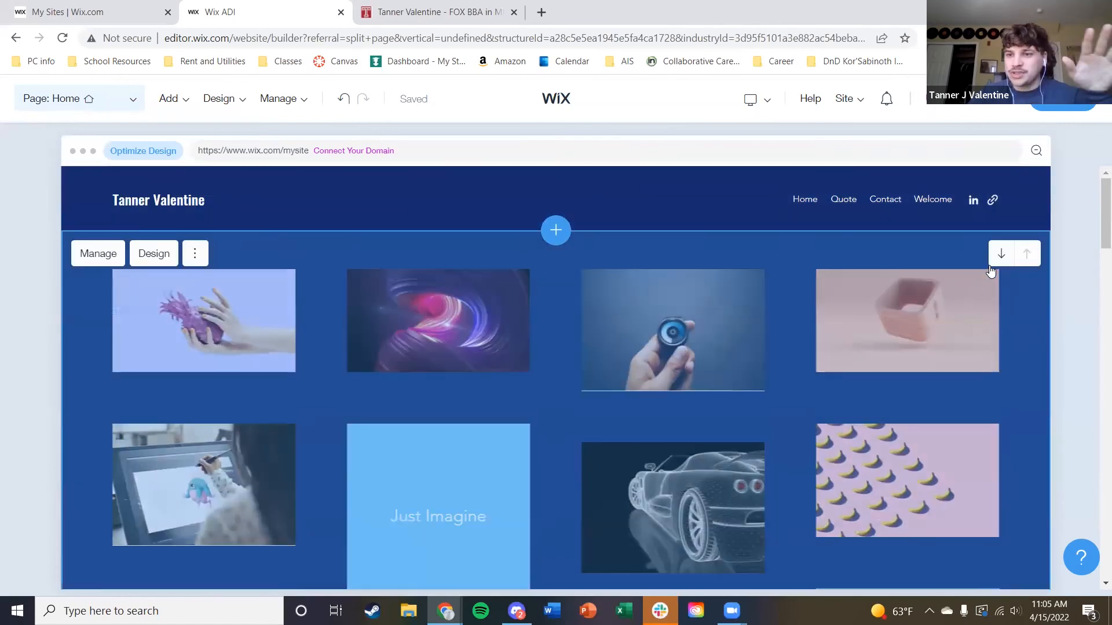
Delete the image gallery section at the start of the homepage
{"action": "left_click", "coordinate": [997, 260]}
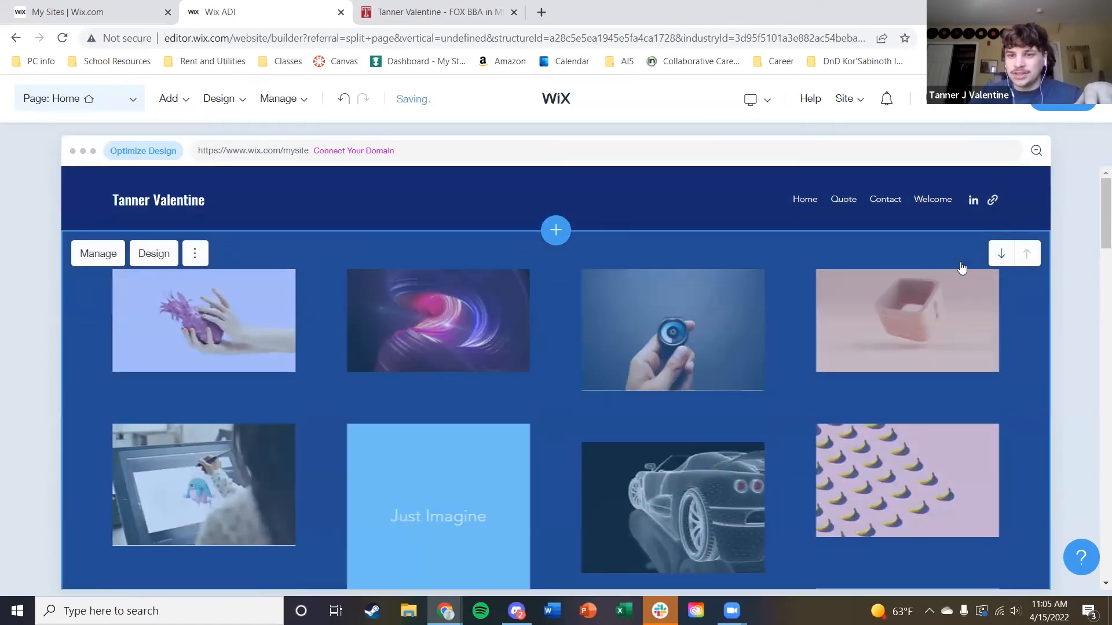
{"action": "left_click", "coordinate": [195, 255]}
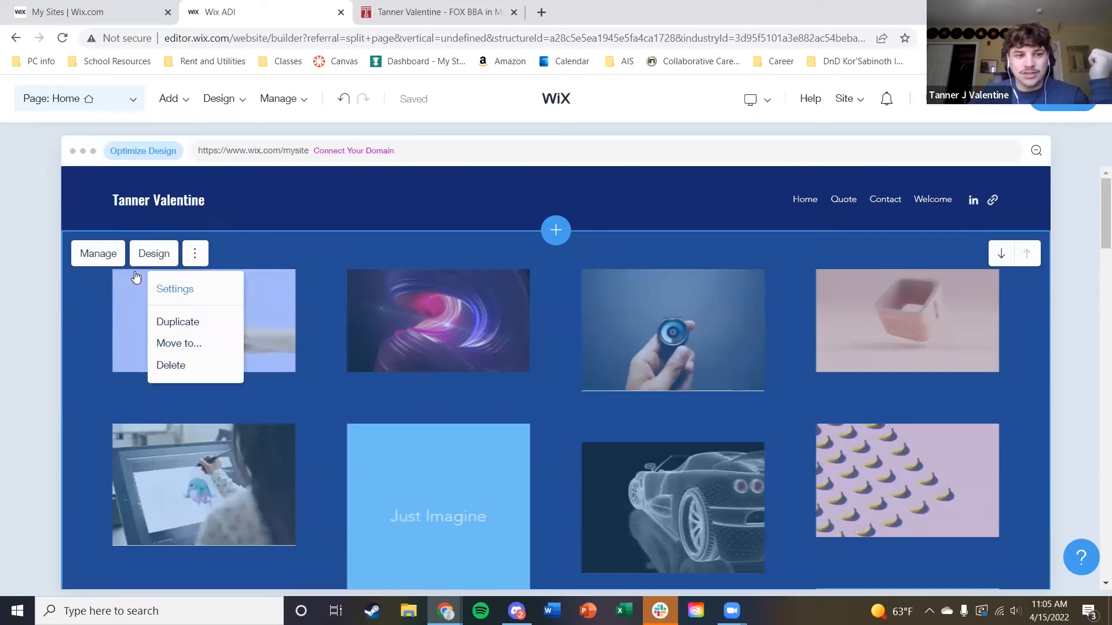
{"action": "left_click", "coordinate": [179, 366]}
{"action": "left_click", "coordinate": [554, 426]}
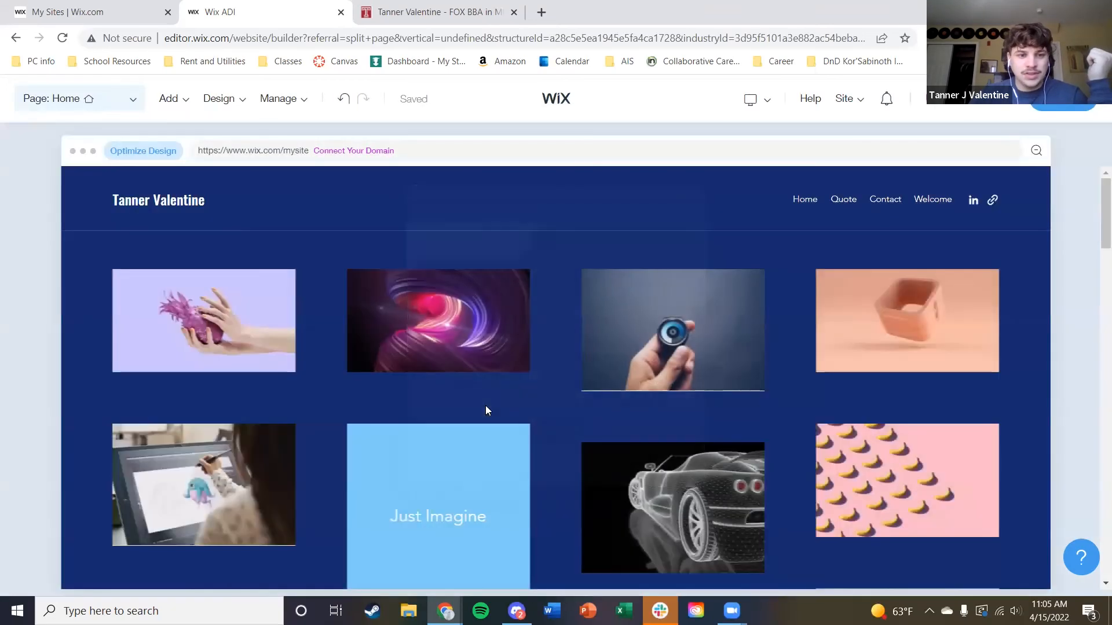
Delete the welcome section with the team photo and the Thomas Edison quote section from the homepage
{"action": "left_click", "coordinate": [188, 253]}
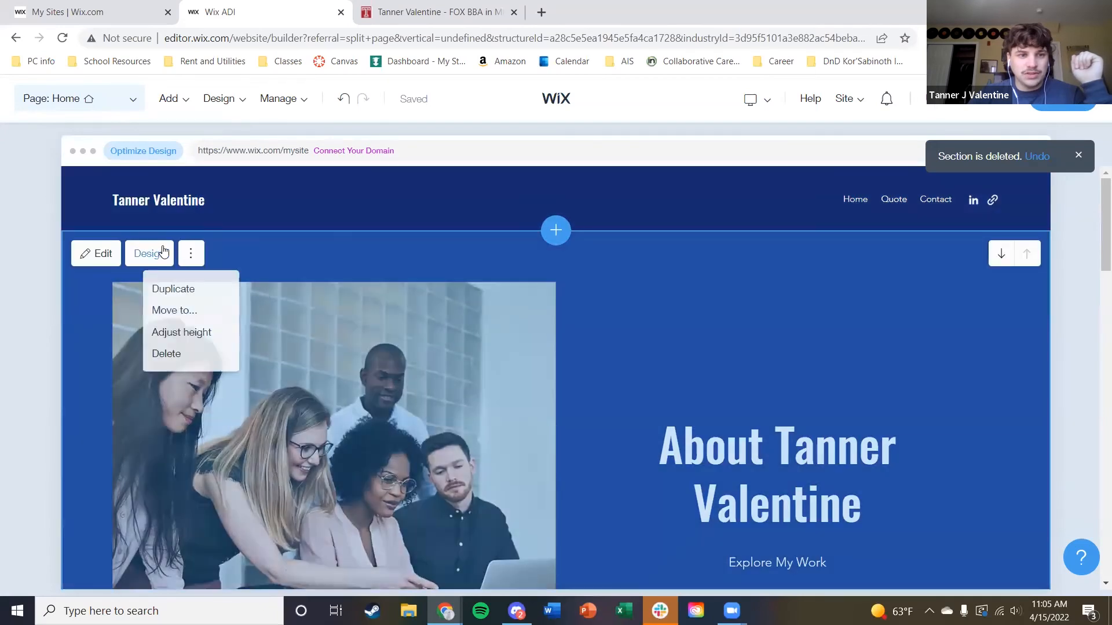
{"action": "left_click", "coordinate": [178, 354]}
{"action": "left_click", "coordinate": [570, 425]}
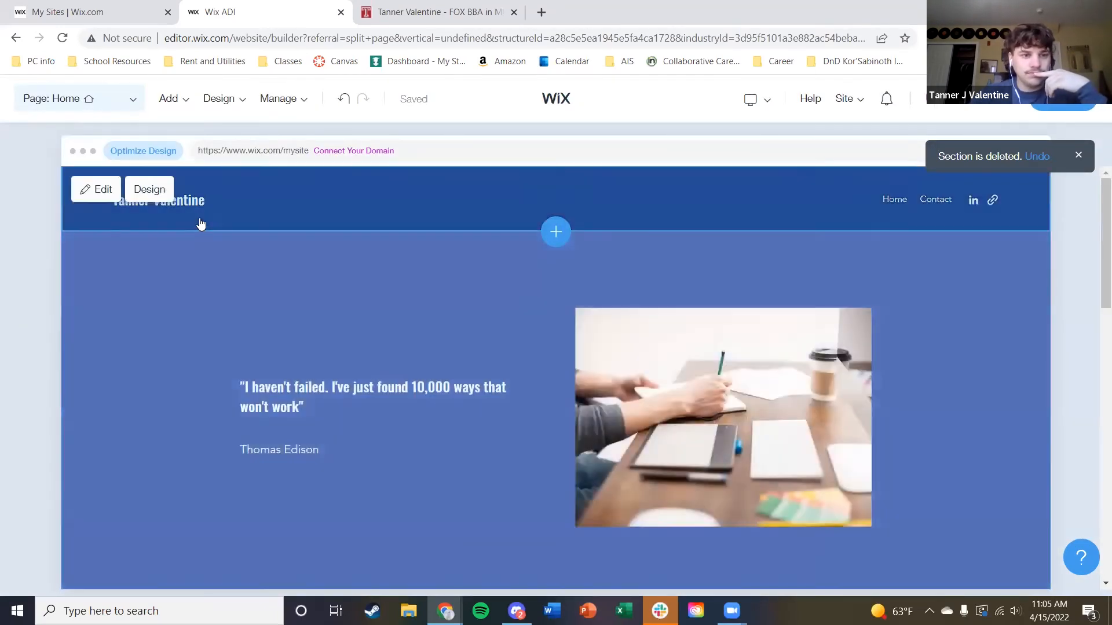
{"action": "left_click", "coordinate": [189, 254]}
{"action": "left_click", "coordinate": [175, 354]}
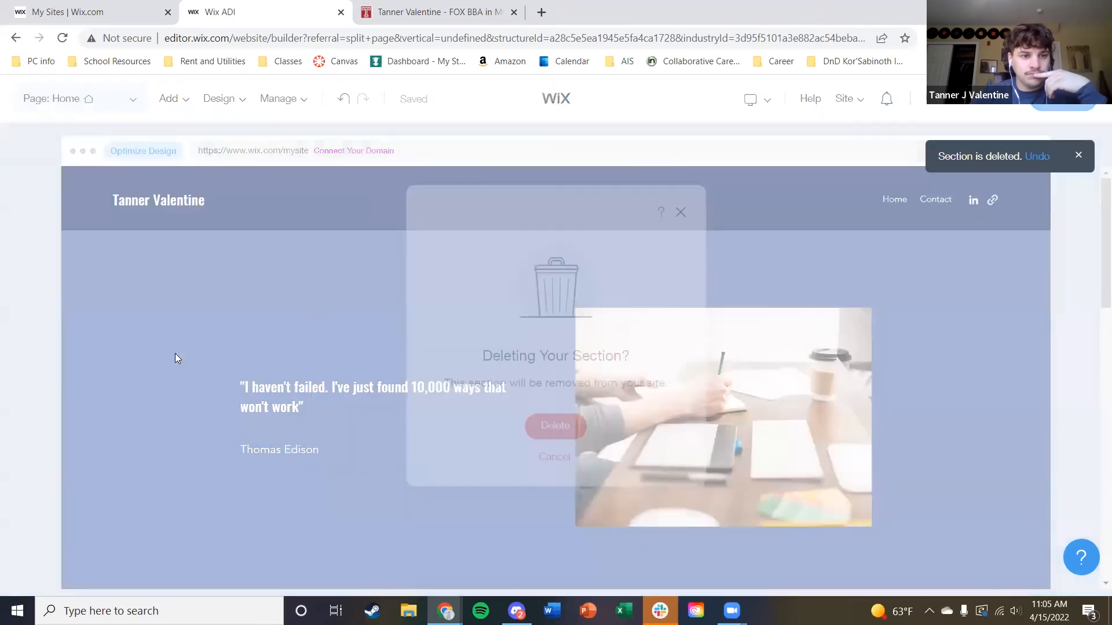
{"action": "left_click", "coordinate": [557, 428]}
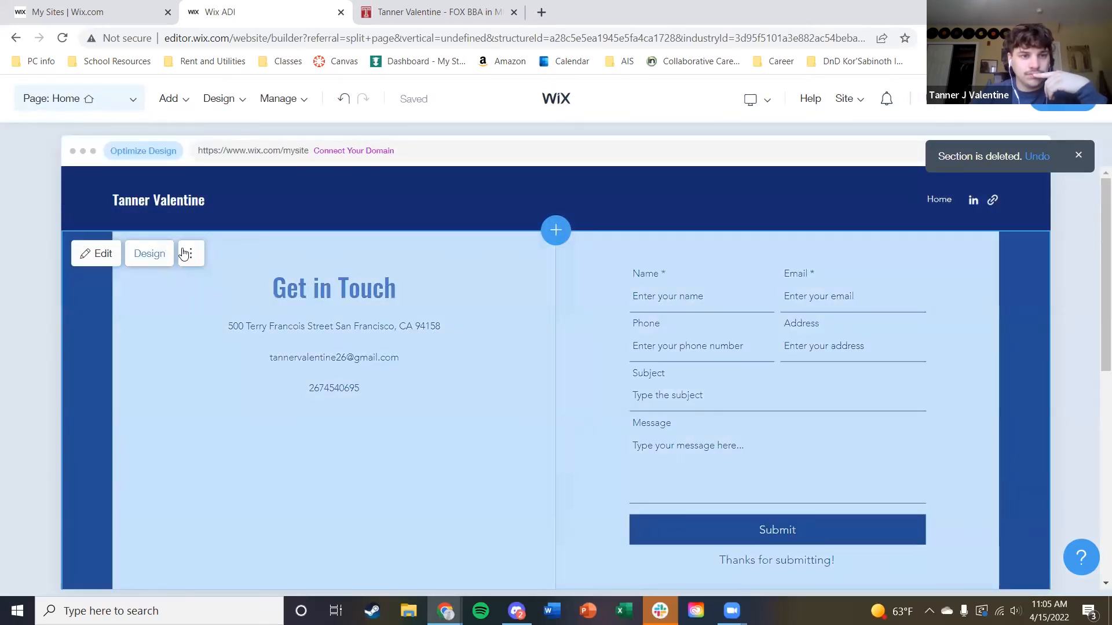
Delete the "Get in Touch" contact section and check the rest of the homepage
{"action": "left_click", "coordinate": [189, 253]}
{"action": "left_click", "coordinate": [177, 313]}
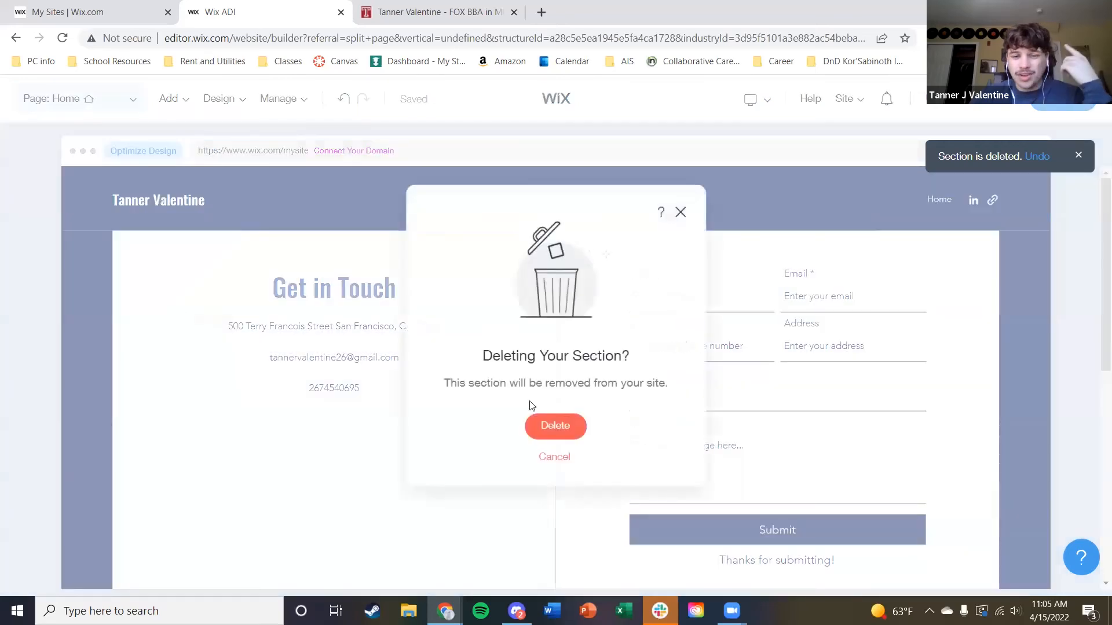
{"action": "left_click", "coordinate": [545, 425]}
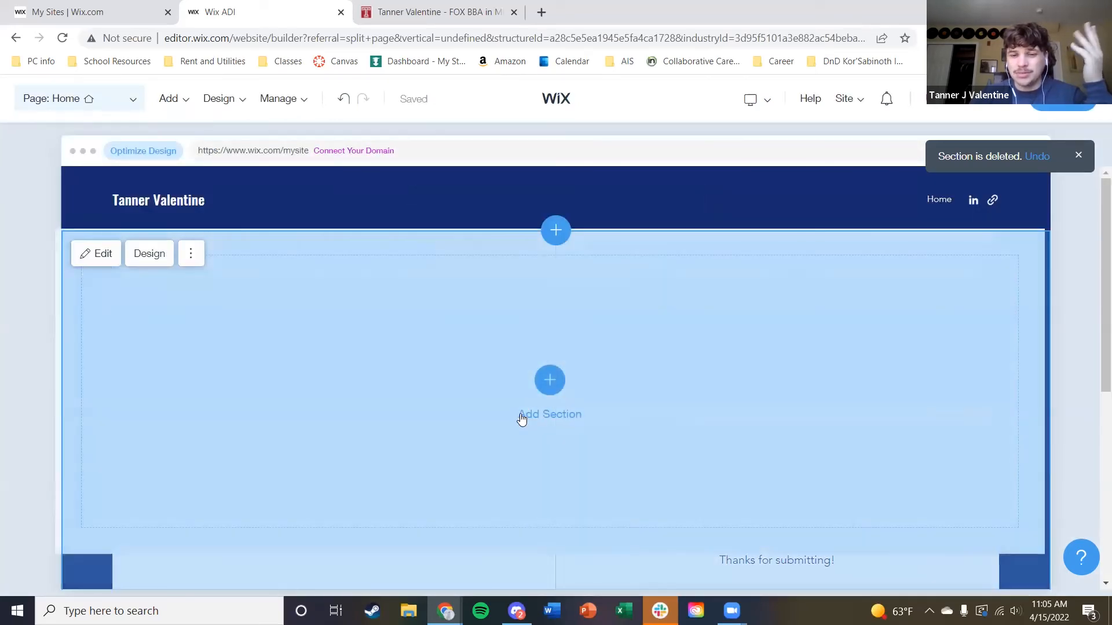
{"action": "scroll", "coordinate": [547, 469], "scroll_direction": "down", "scroll_amount": 1}
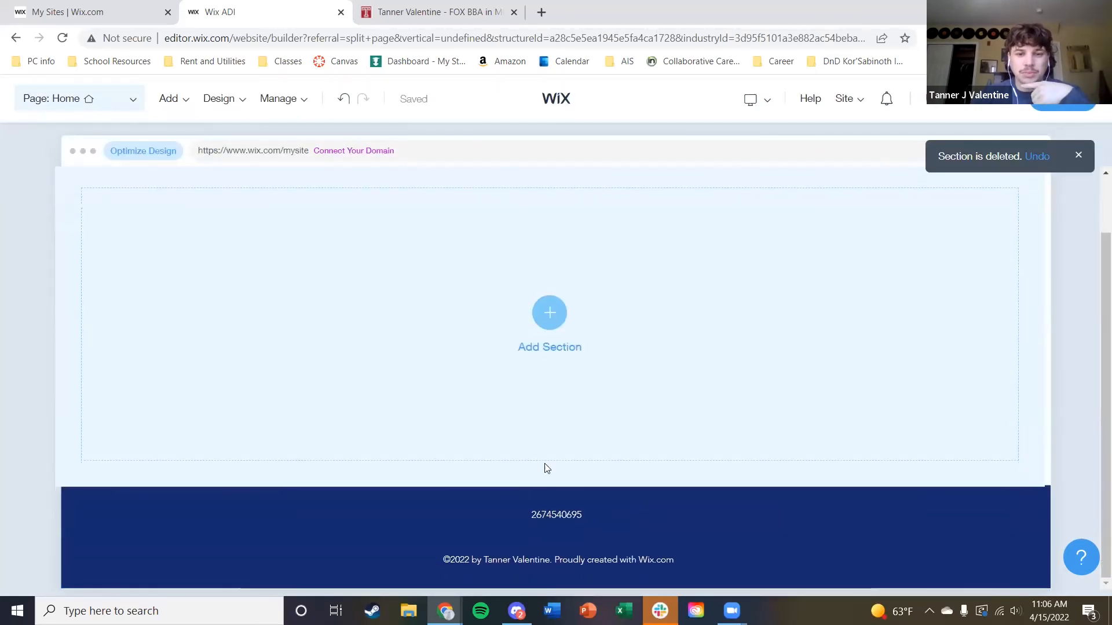
{"action": "scroll", "coordinate": [638, 352], "scroll_direction": "up", "scroll_amount": 1}
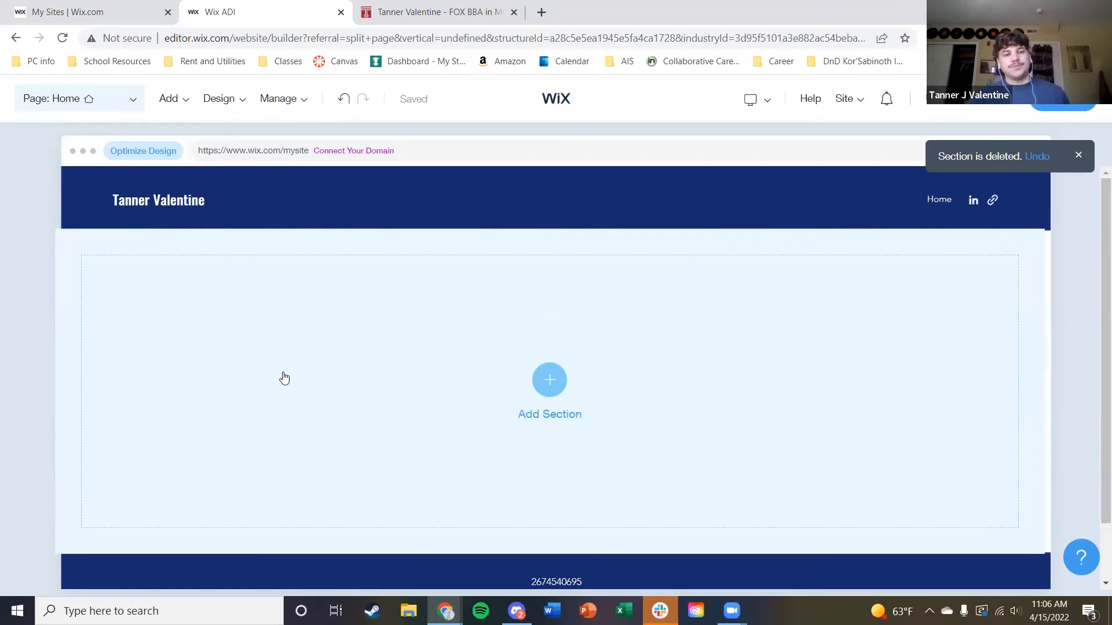
Add a Welcome section to the empty homepage, using the dark blue "Introducing" layout with a white-edged image beside the title
{"action": "scroll", "coordinate": [504, 318], "scroll_direction": "down", "scroll_amount": 1}
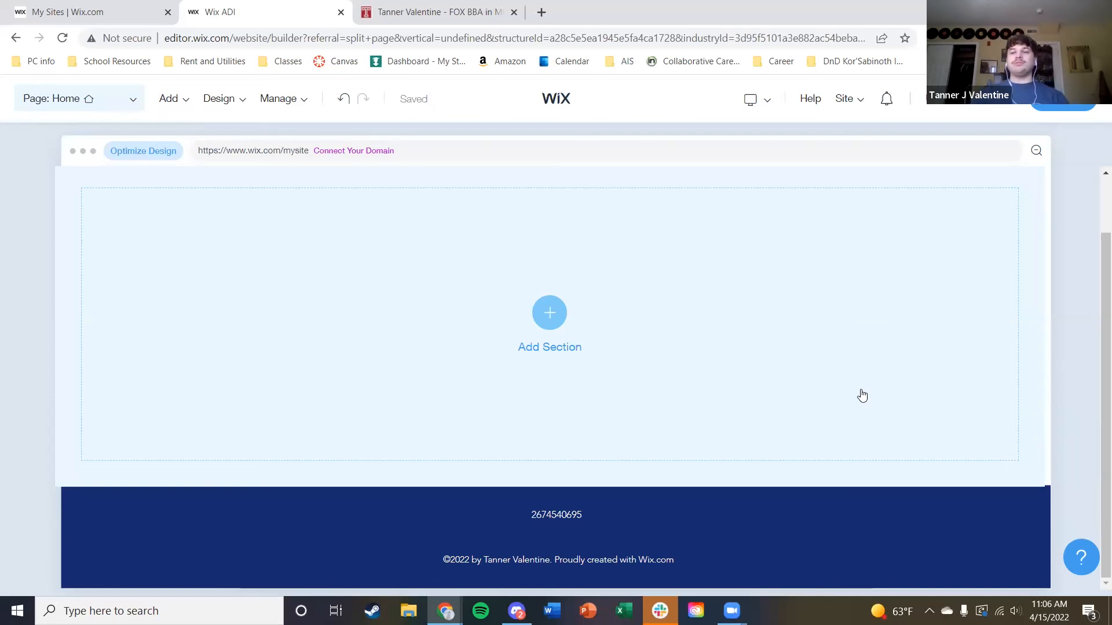
{"action": "left_click", "coordinate": [550, 313]}
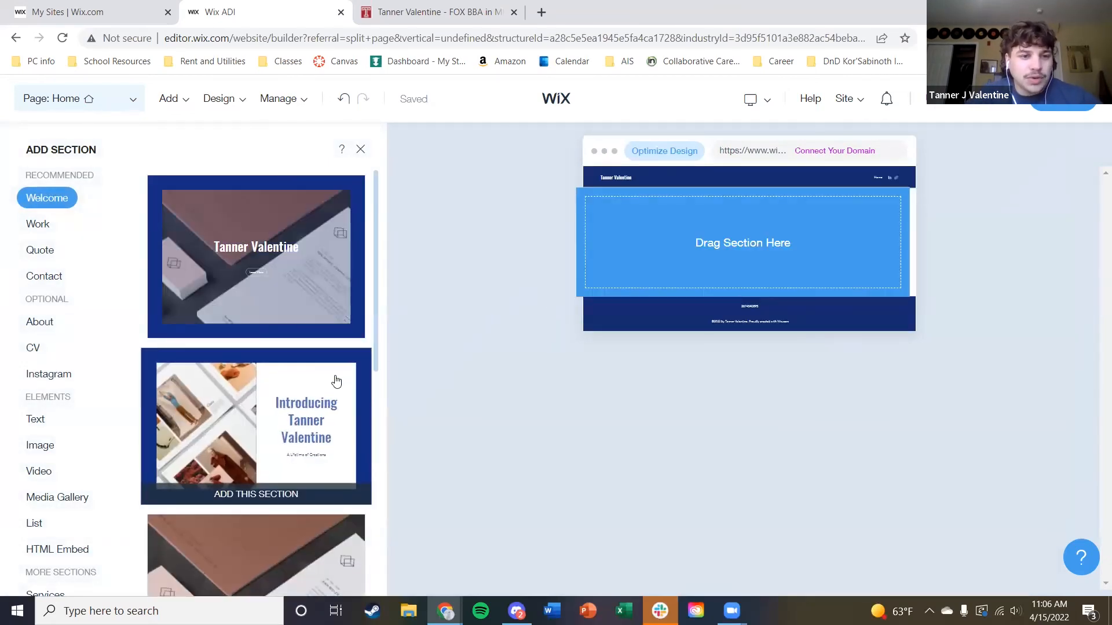
{"action": "scroll", "coordinate": [342, 376], "scroll_direction": "down", "scroll_amount": 5}
{"action": "scroll", "coordinate": [324, 377], "scroll_direction": "down", "scroll_amount": 10}
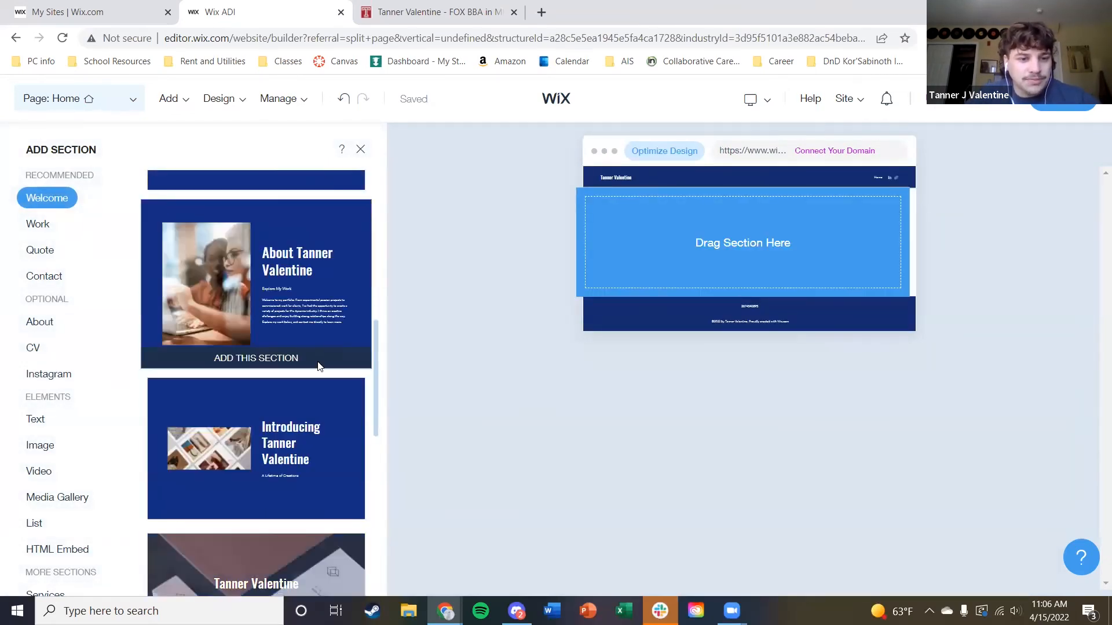
{"action": "scroll", "coordinate": [307, 428], "scroll_direction": "down", "scroll_amount": 3}
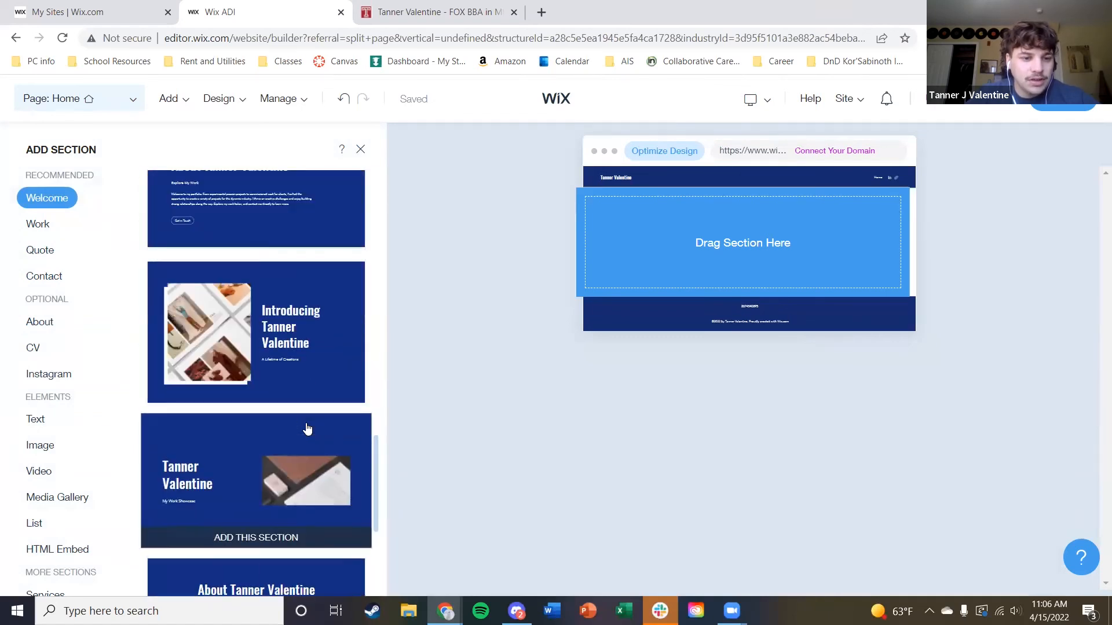
{"action": "scroll", "coordinate": [194, 397], "scroll_direction": "down", "scroll_amount": 2}
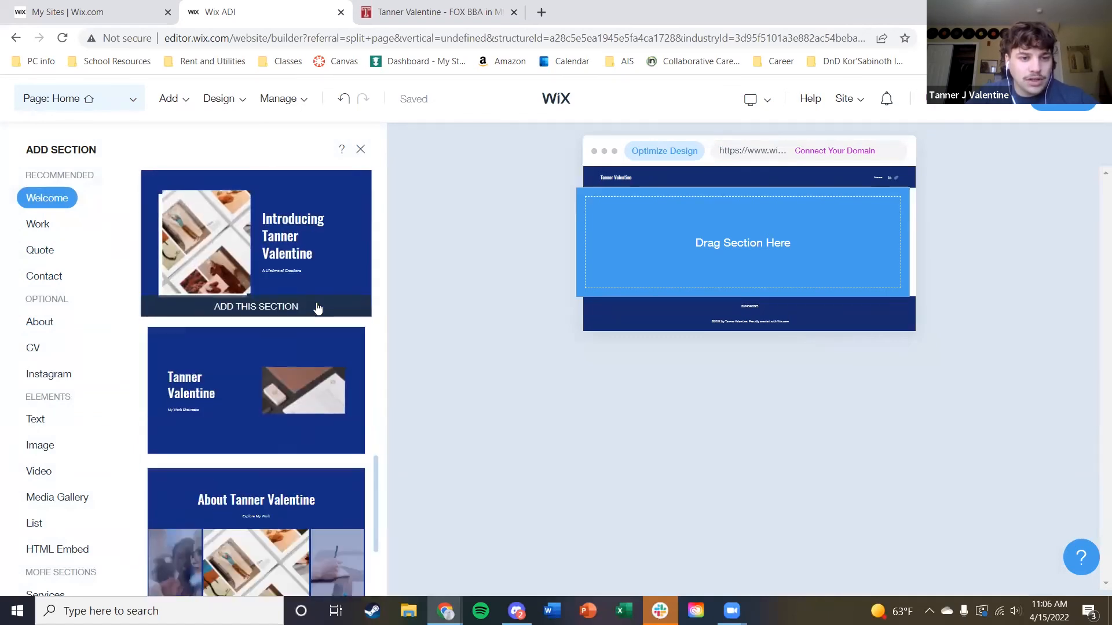
{"action": "left_click", "coordinate": [295, 238]}
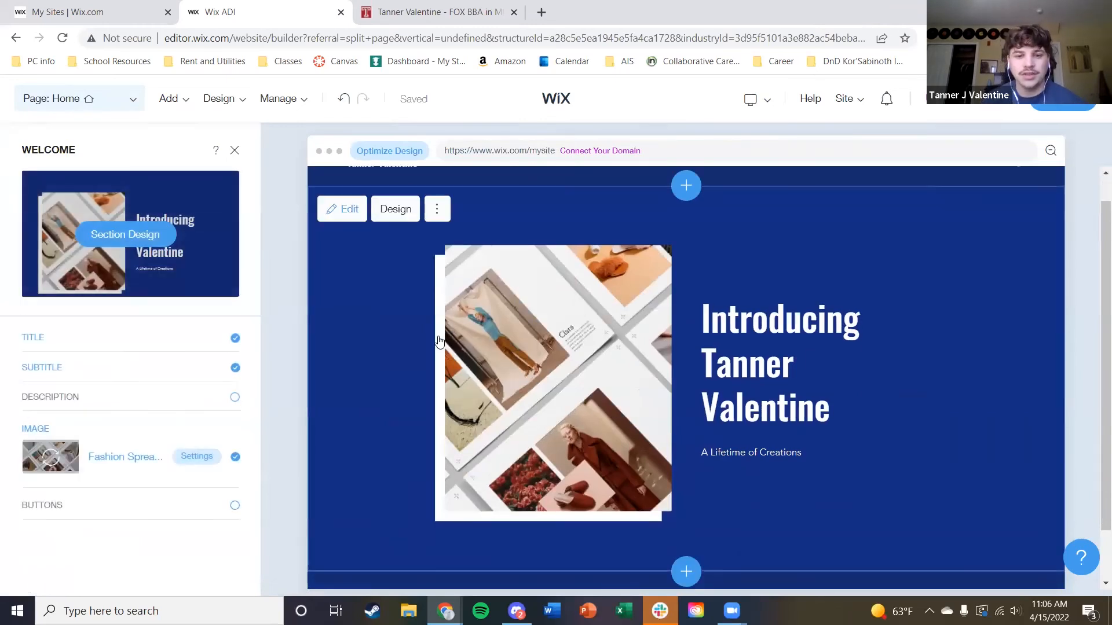
Remove the word "Introducing" from the Welcome section's title, dismiss the save notice, and hide the subtitle
{"action": "left_click", "coordinate": [90, 360]}
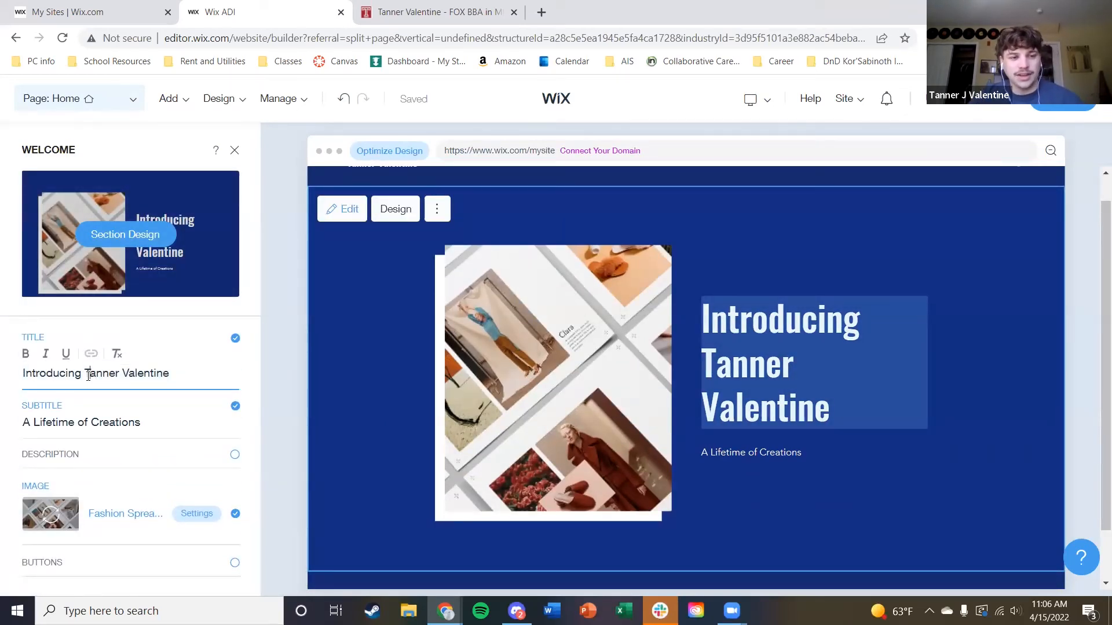
{"action": "double_click", "coordinate": [62, 374]}
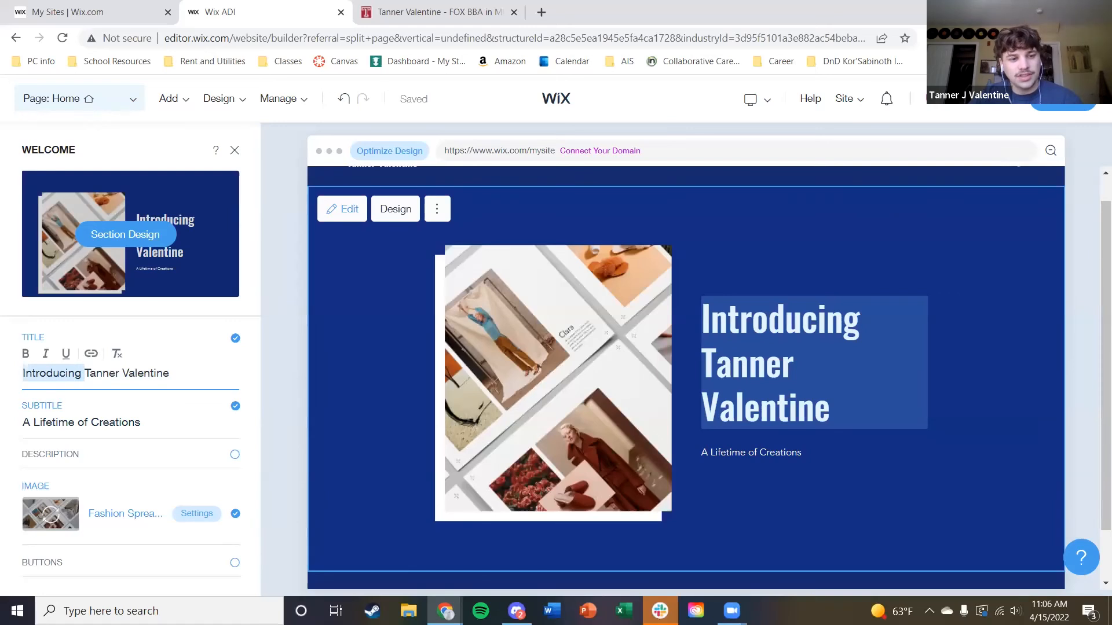
{"action": "key", "text": "BackSpace"}
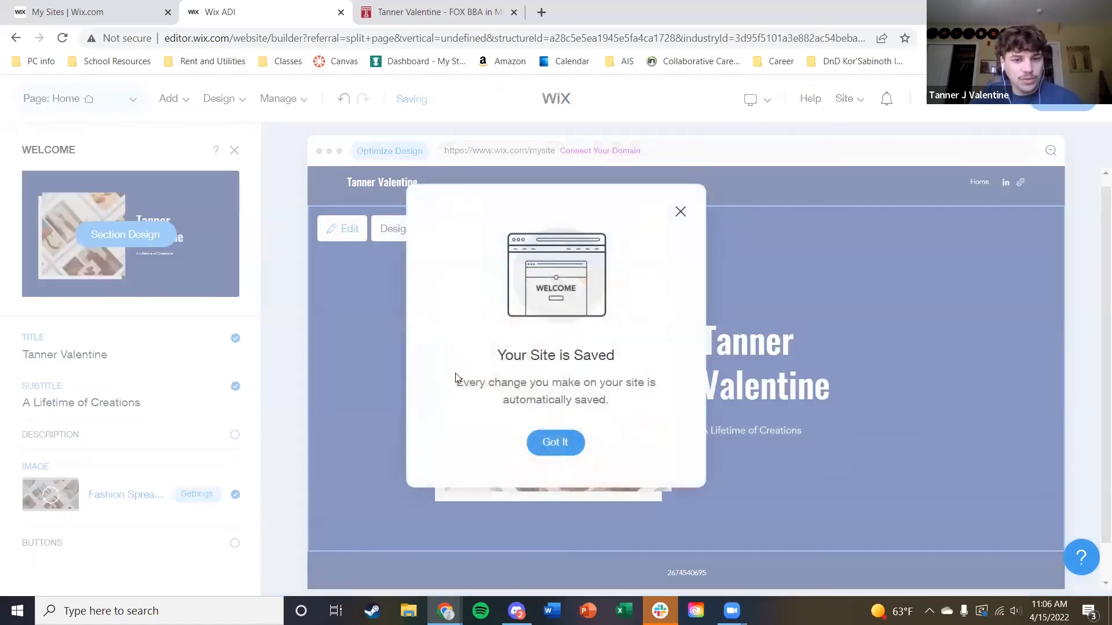
{"action": "left_click", "coordinate": [680, 212]}
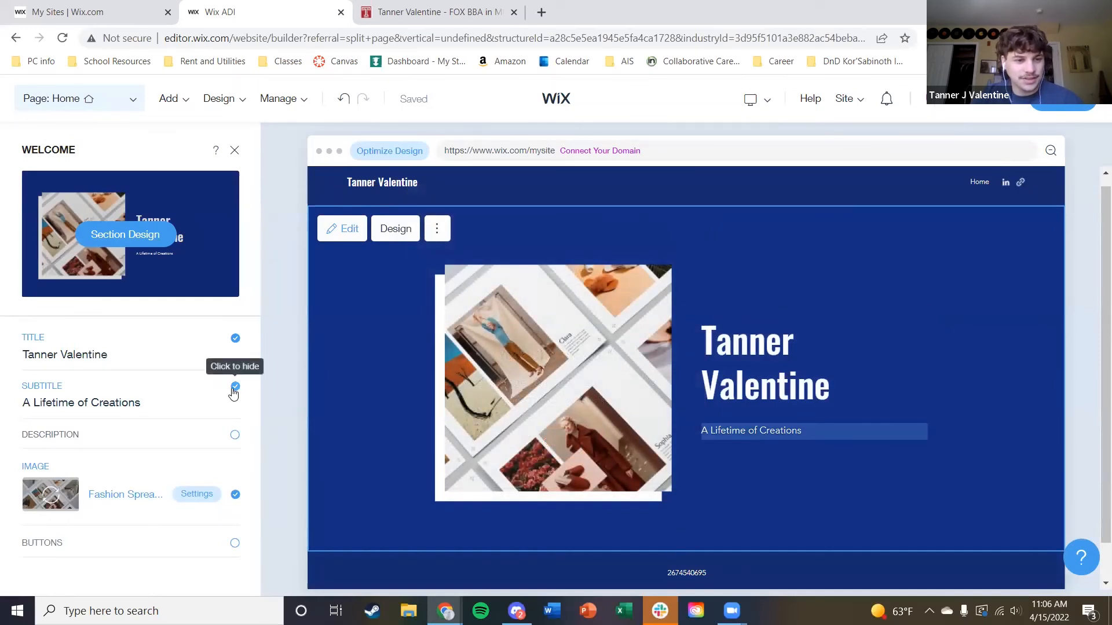
{"action": "left_click", "coordinate": [234, 388]}
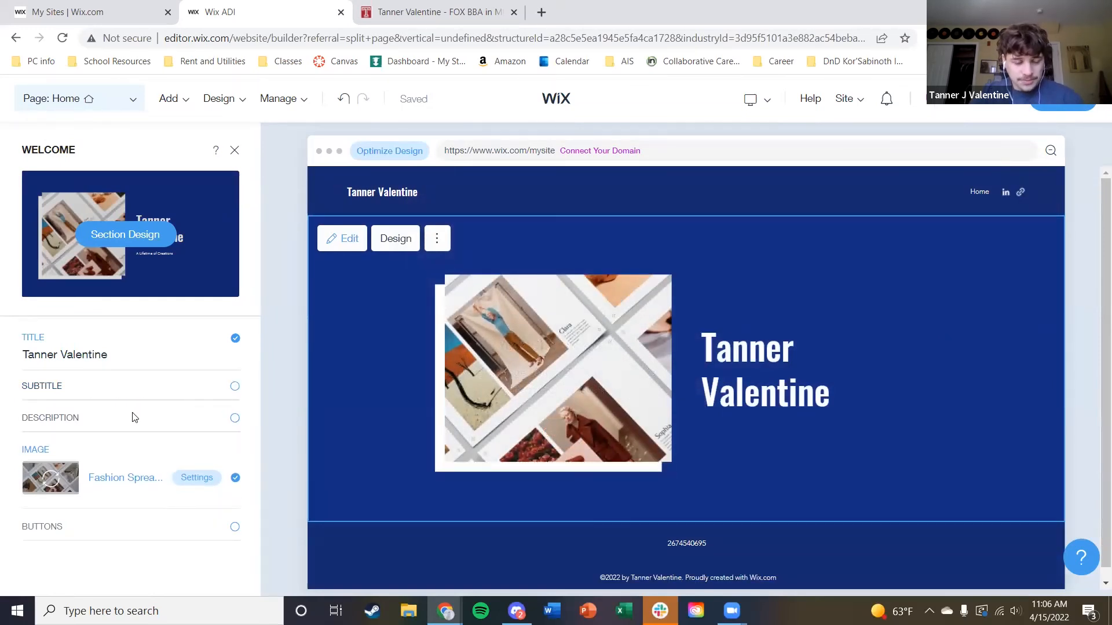
Try showing the default description text in the Welcome section
{"action": "left_click", "coordinate": [235, 407]}
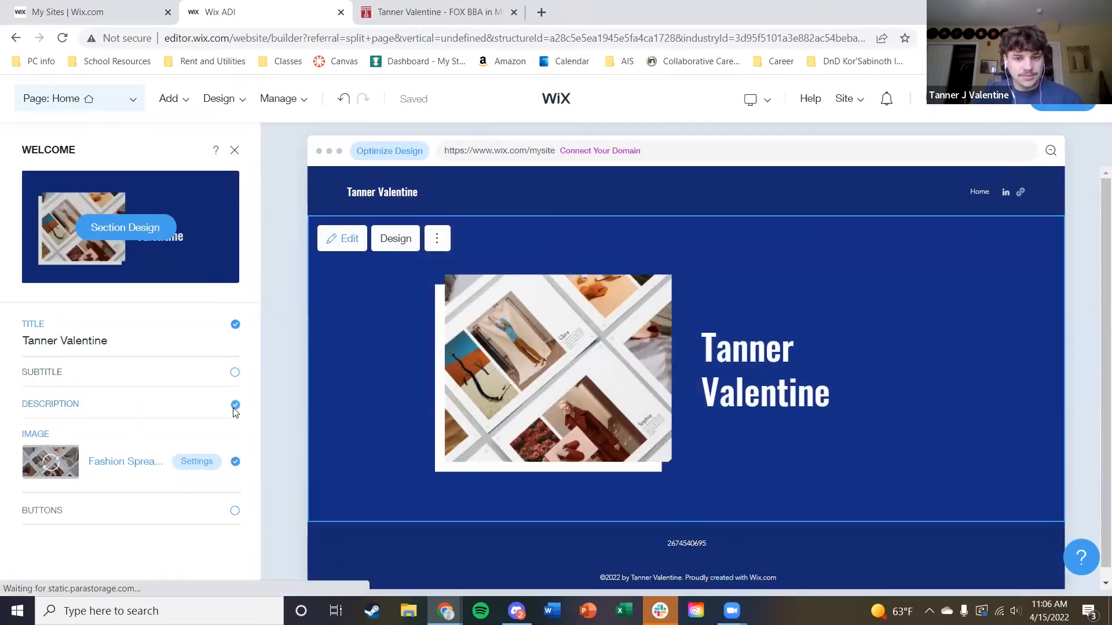
{"action": "left_click", "coordinate": [169, 478]}
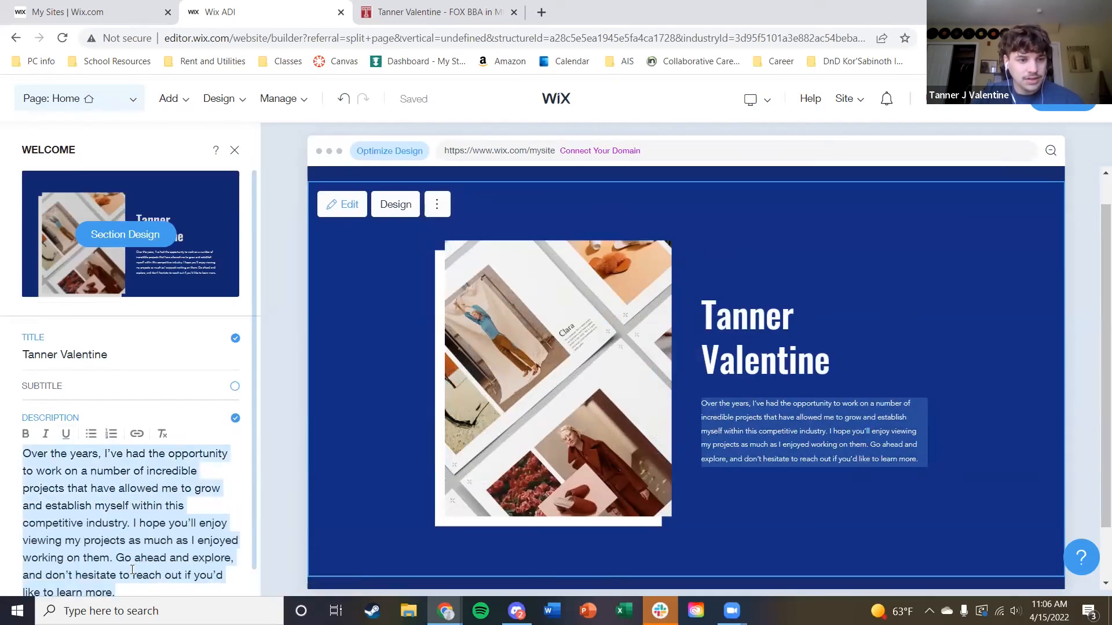
{"action": "left_click", "coordinate": [234, 420]}
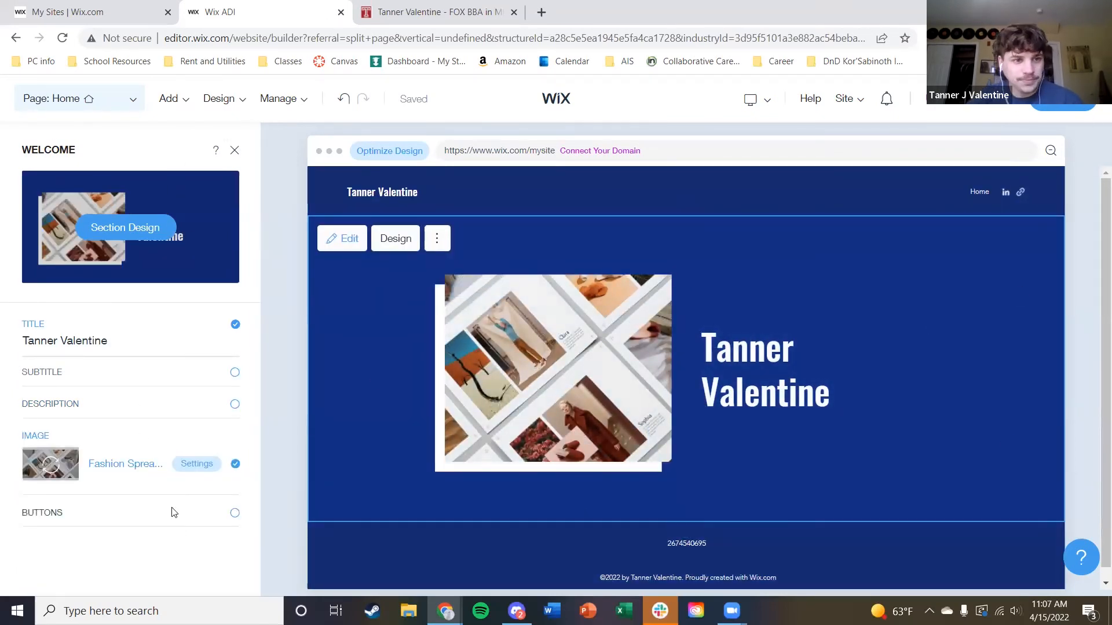
Examine the Welcome section's alternative layouts, image settings and section design customization options
{"action": "left_click", "coordinate": [163, 334]}
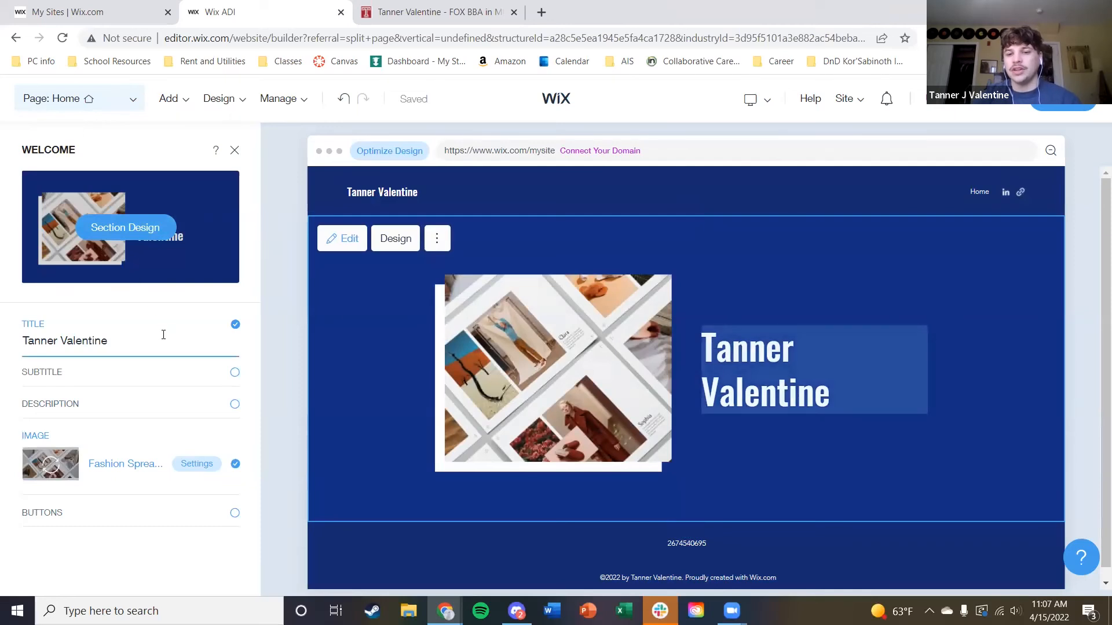
{"action": "left_click", "coordinate": [143, 229]}
{"action": "scroll", "coordinate": [114, 494], "scroll_direction": "down", "scroll_amount": 5}
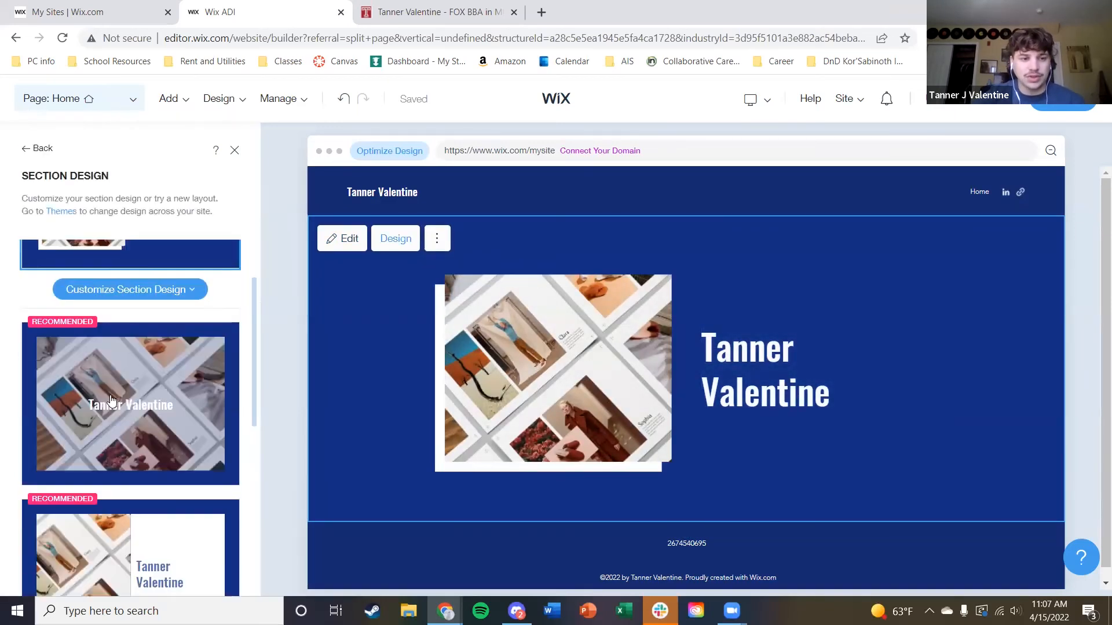
{"action": "left_click", "coordinate": [41, 149]}
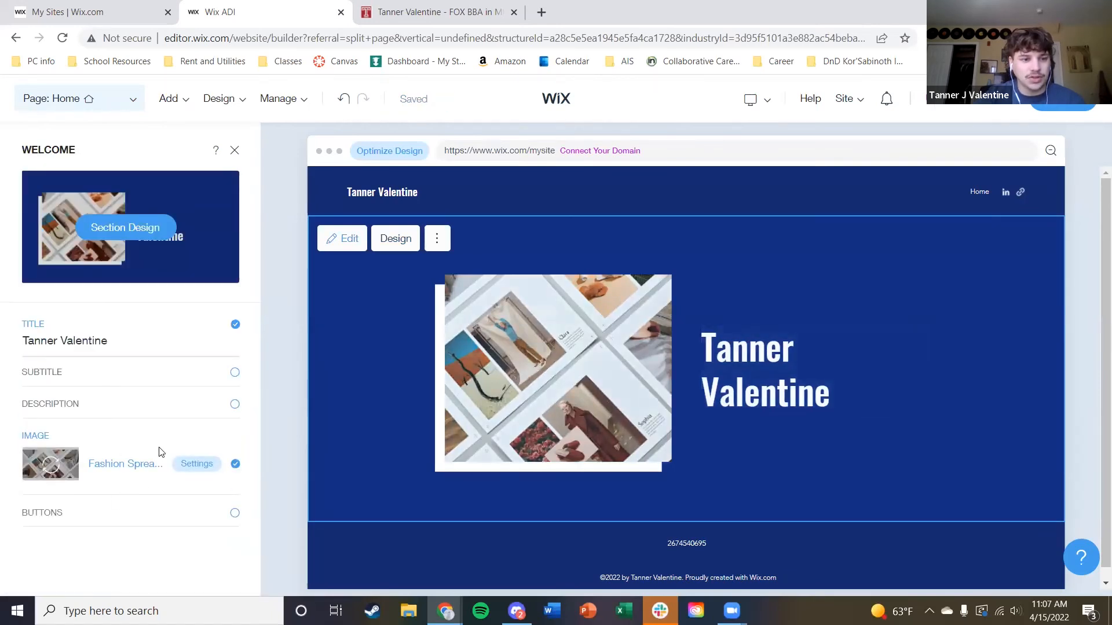
{"action": "left_click", "coordinate": [209, 471]}
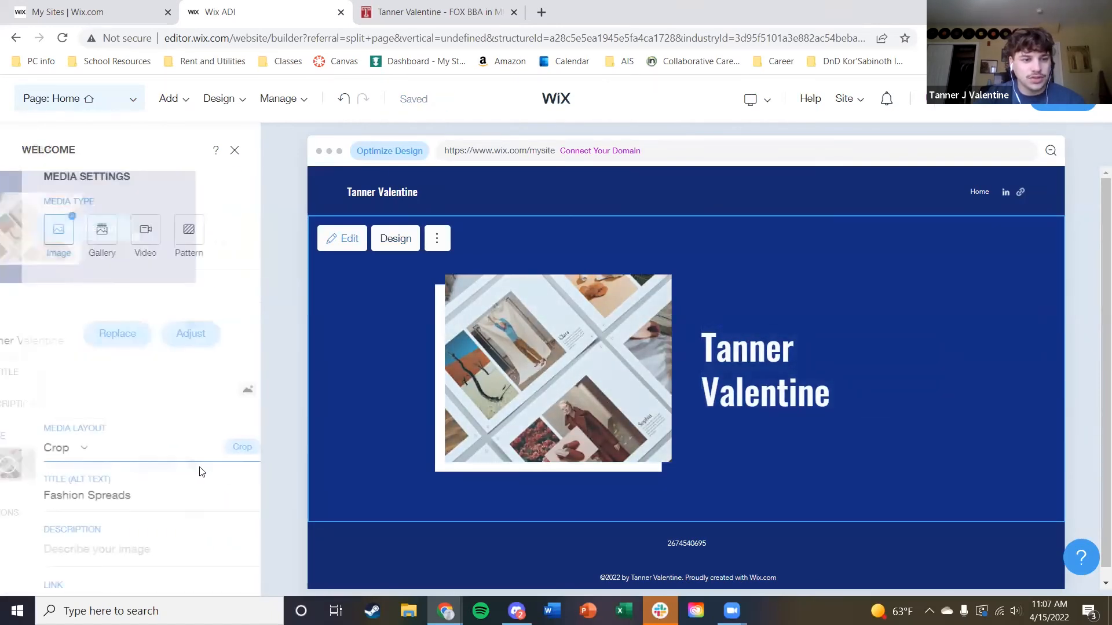
{"action": "left_click", "coordinate": [27, 150]}
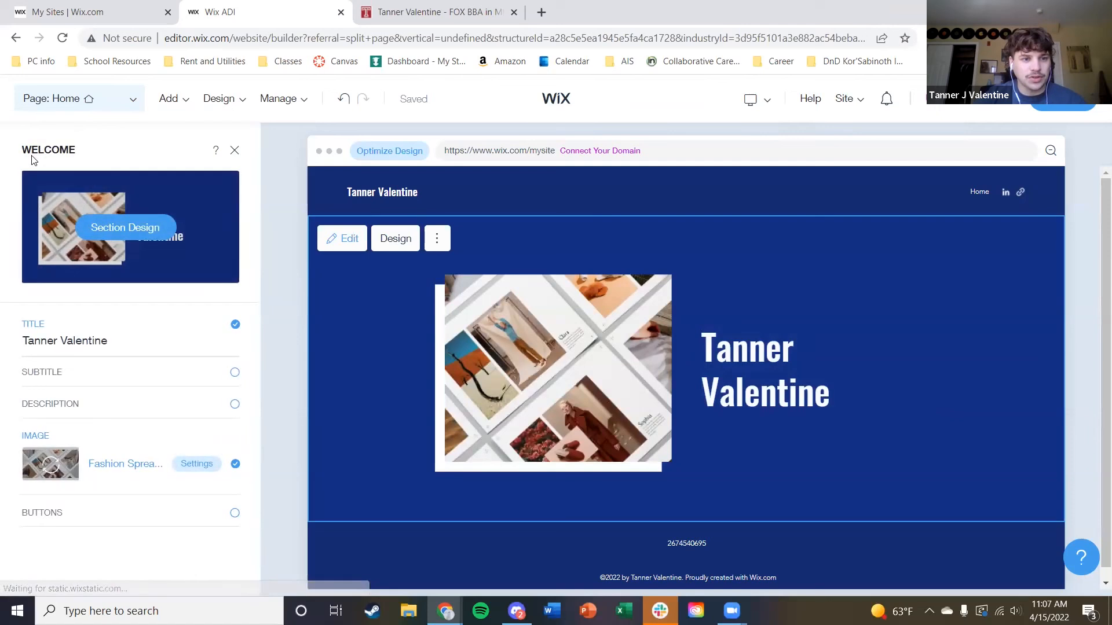
{"action": "left_click", "coordinate": [118, 228]}
{"action": "left_click", "coordinate": [150, 378]}
{"action": "left_click", "coordinate": [152, 379]}
{"action": "left_click", "coordinate": [153, 380]}
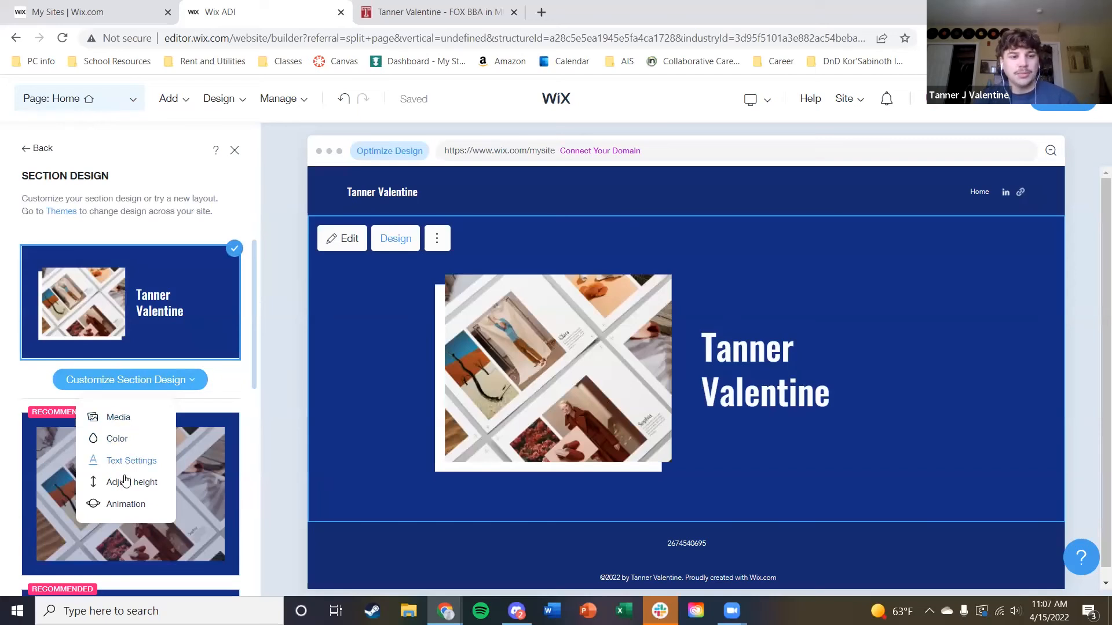
{"action": "left_click", "coordinate": [40, 149]}
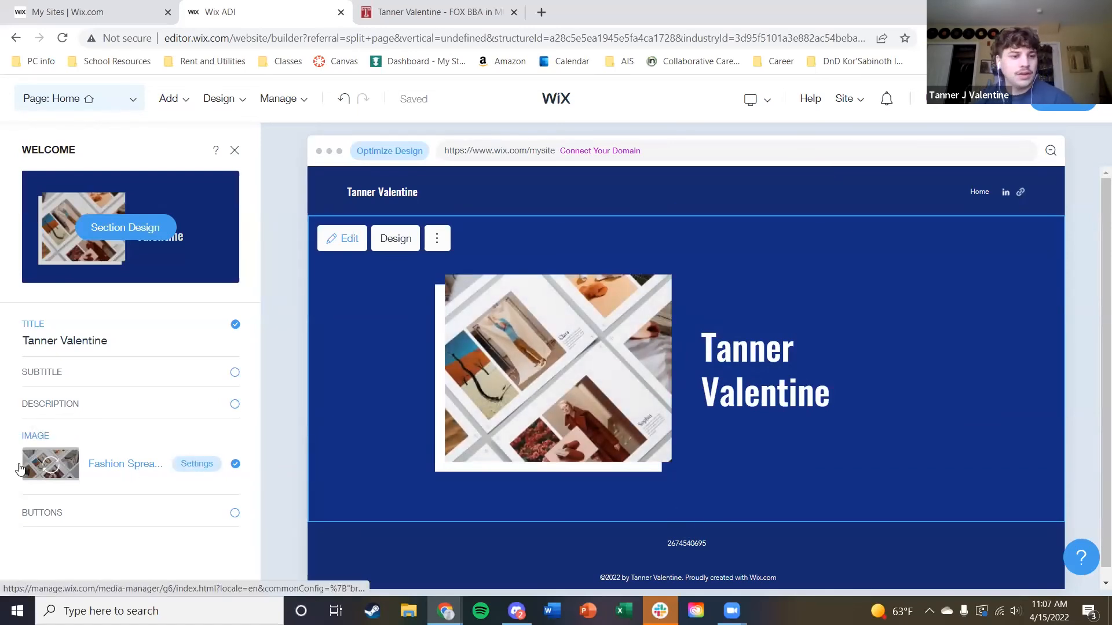
Browse the image sources for replacing the Welcome section's picture and upload headshot.jpg from the computer
{"action": "left_click", "coordinate": [51, 465]}
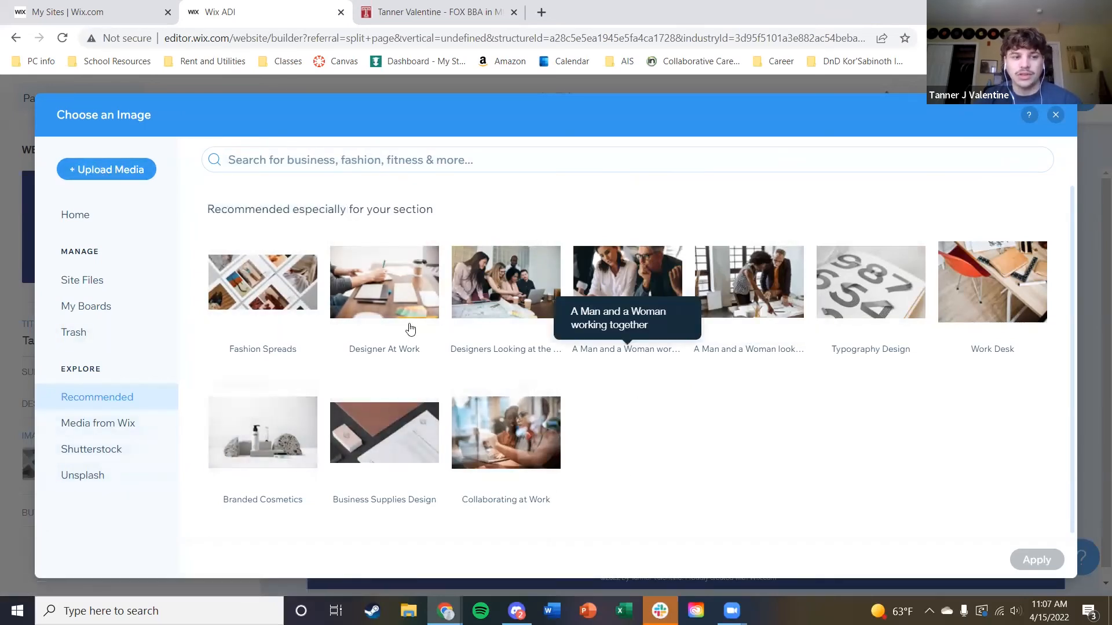
{"action": "left_click", "coordinate": [96, 431]}
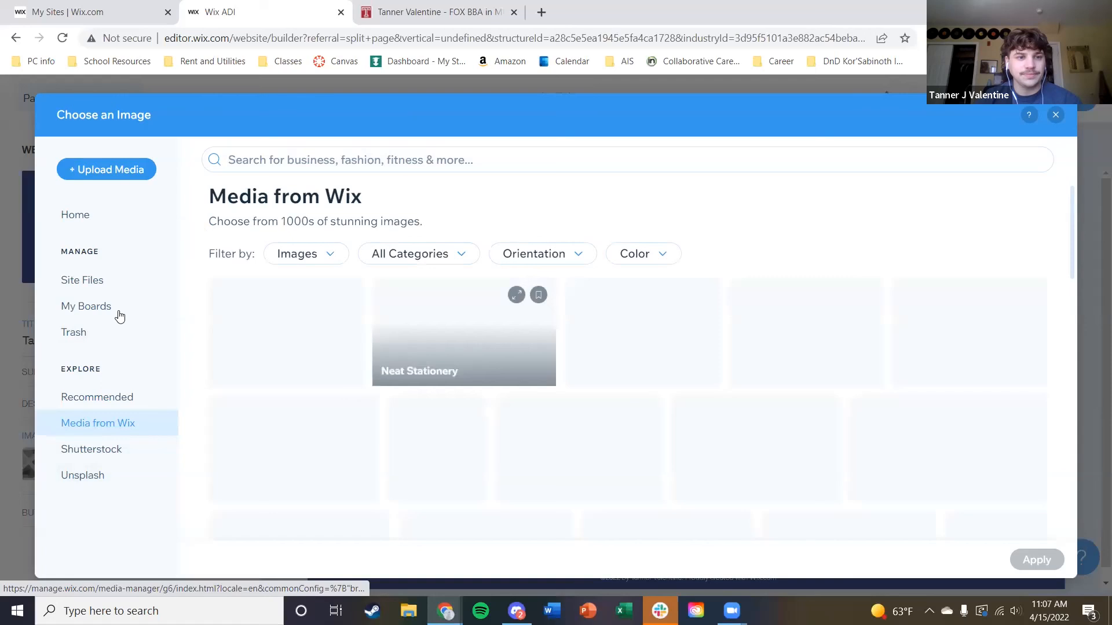
{"action": "left_click", "coordinate": [86, 283]}
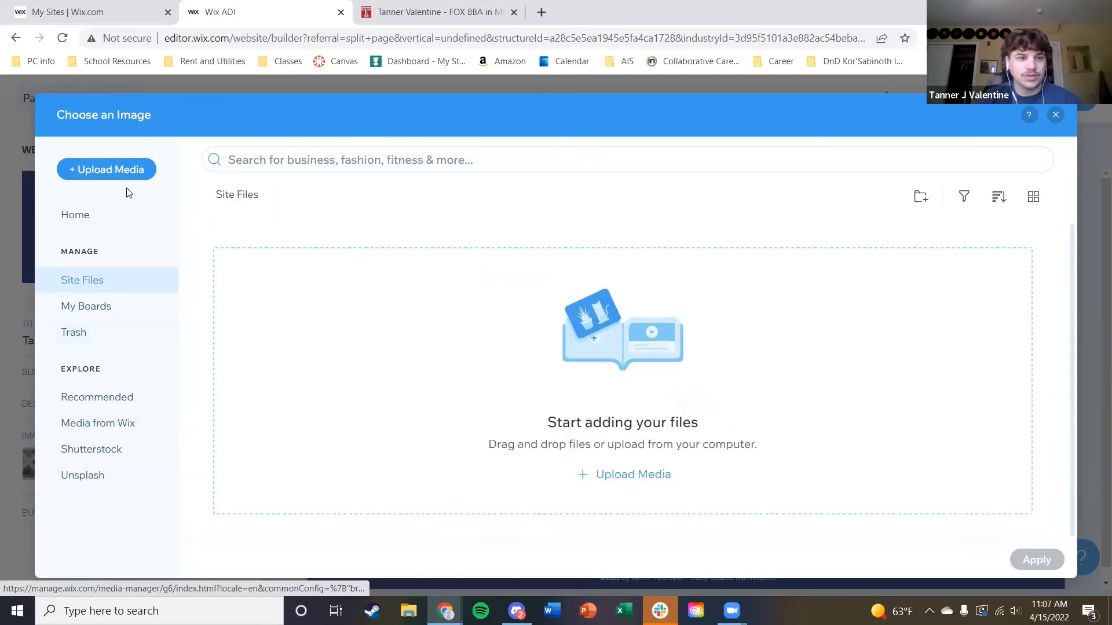
{"action": "left_click", "coordinate": [97, 220]}
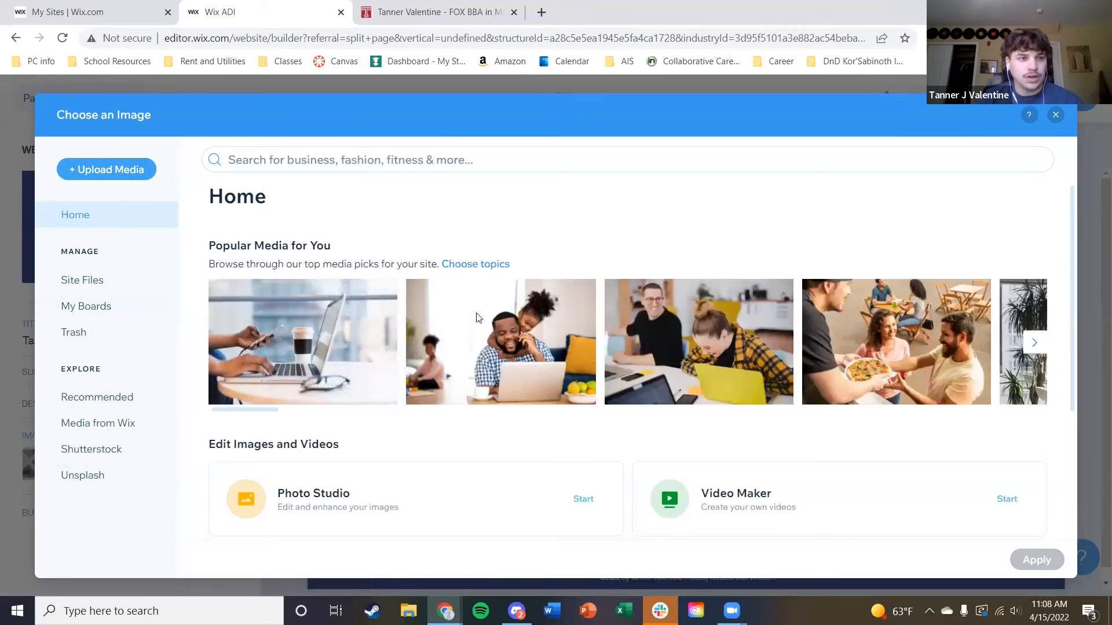
{"action": "left_click", "coordinate": [103, 165]}
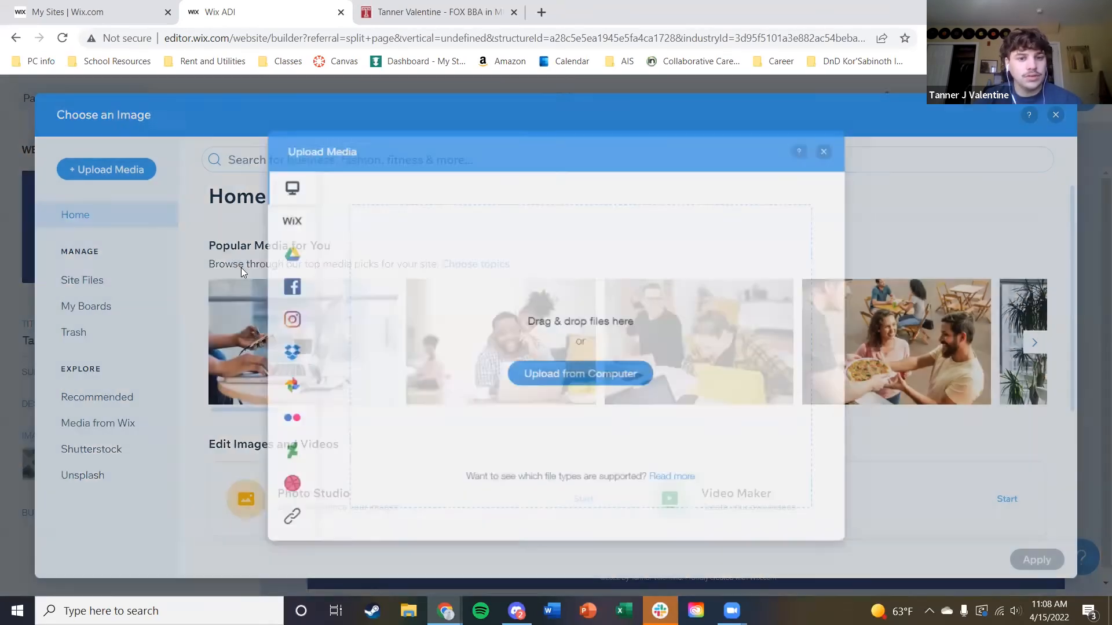
{"action": "left_click", "coordinate": [540, 378]}
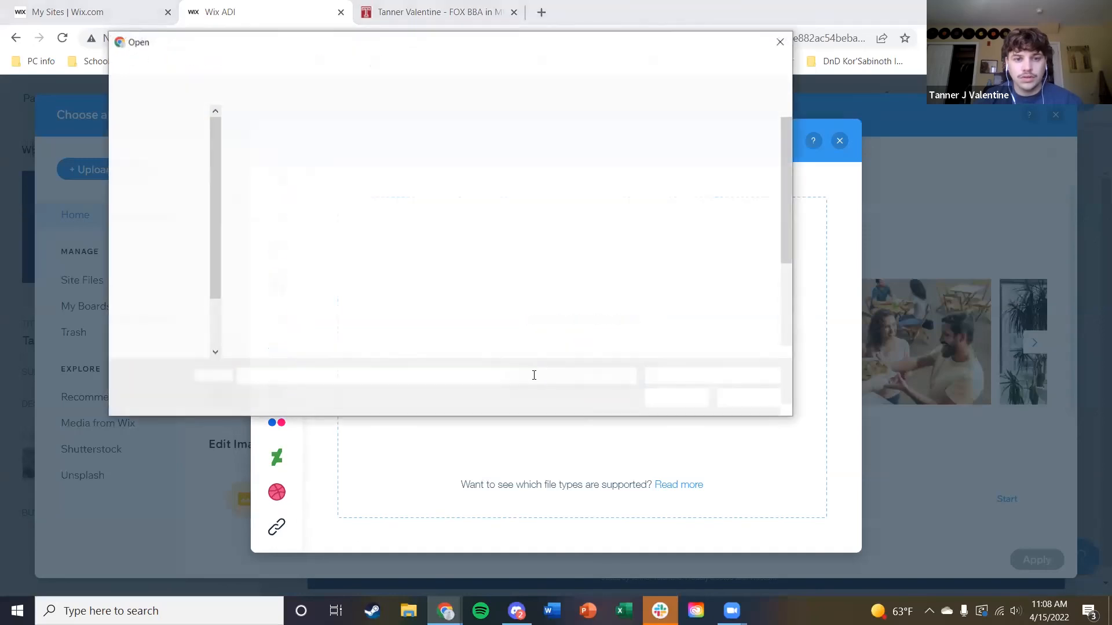
{"action": "double_click", "coordinate": [288, 340]}
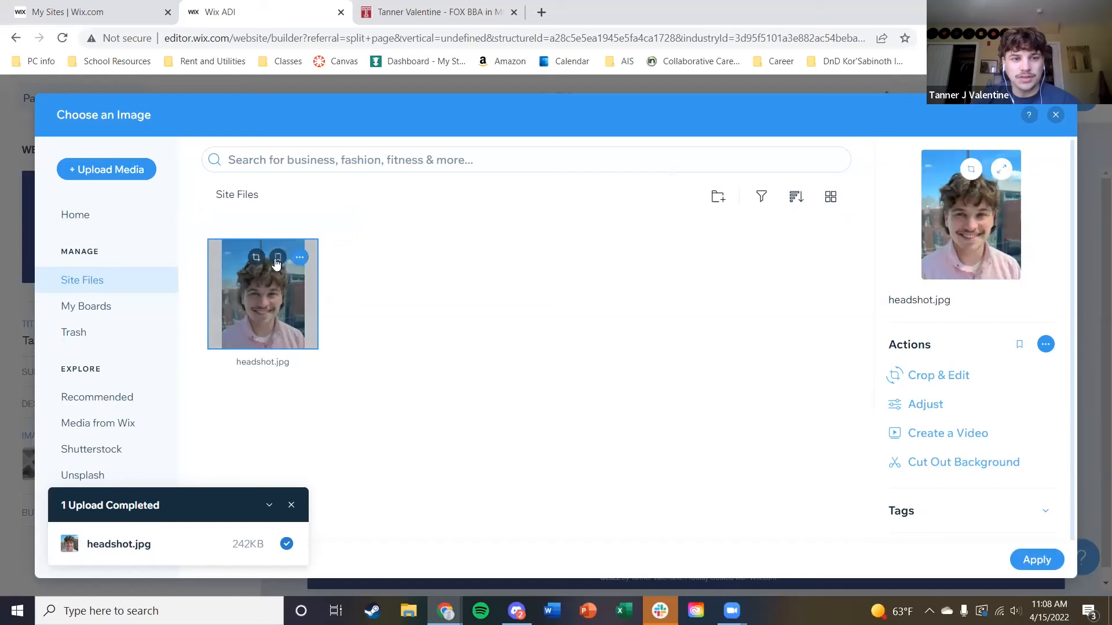
Dismiss the file options for headshot.jpg and apply it as the Welcome section's image
{"action": "left_click", "coordinate": [299, 258]}
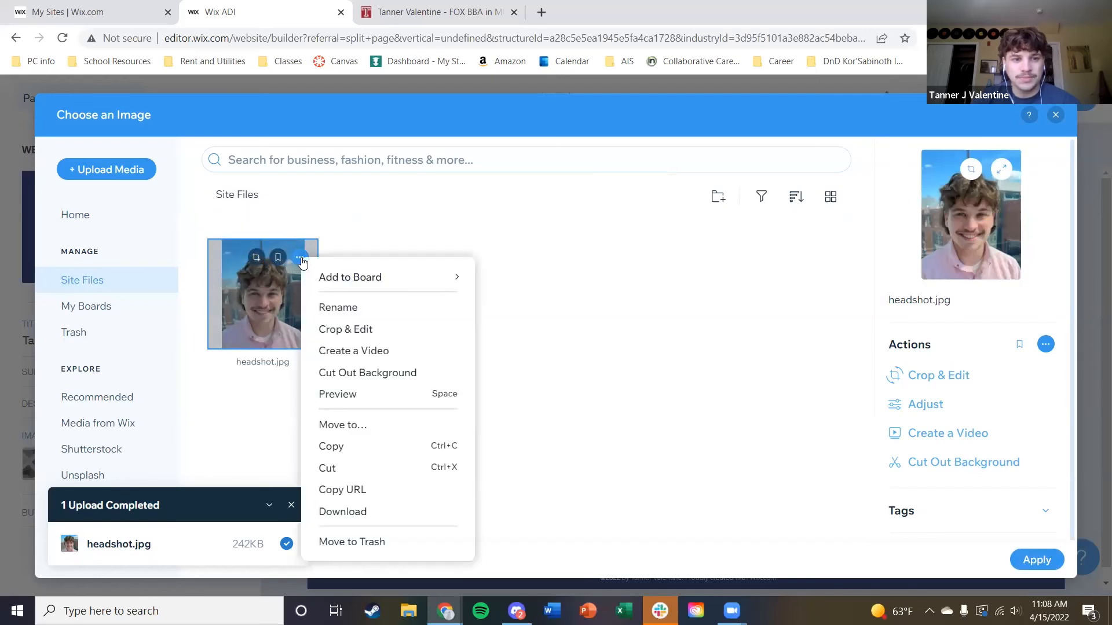
{"action": "left_click", "coordinate": [571, 305]}
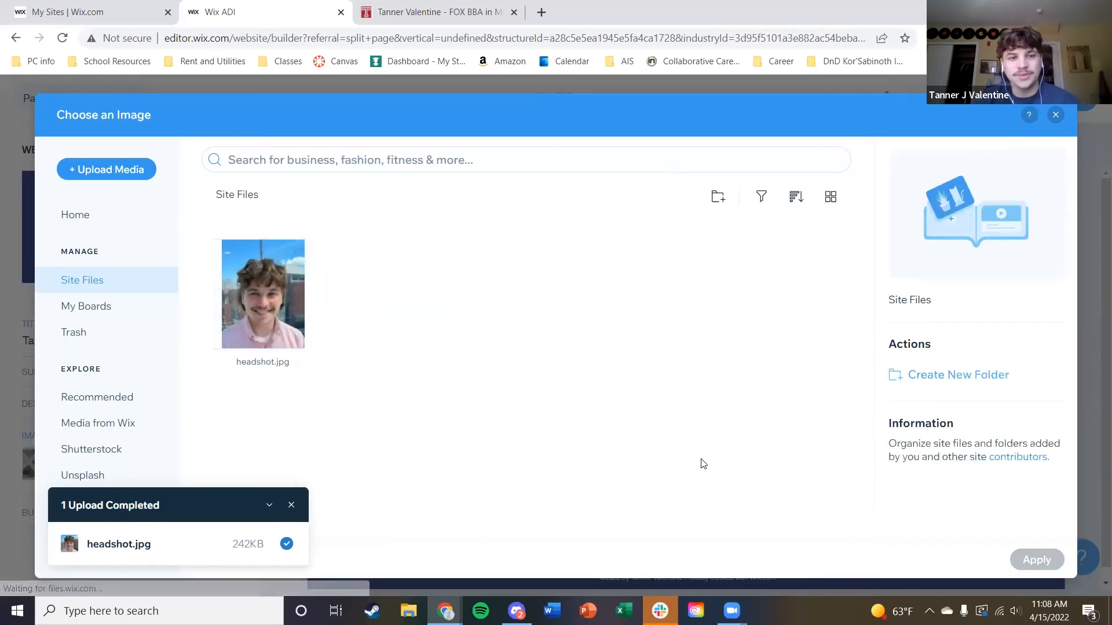
{"action": "left_click", "coordinate": [307, 317]}
{"action": "left_click", "coordinate": [1049, 558]}
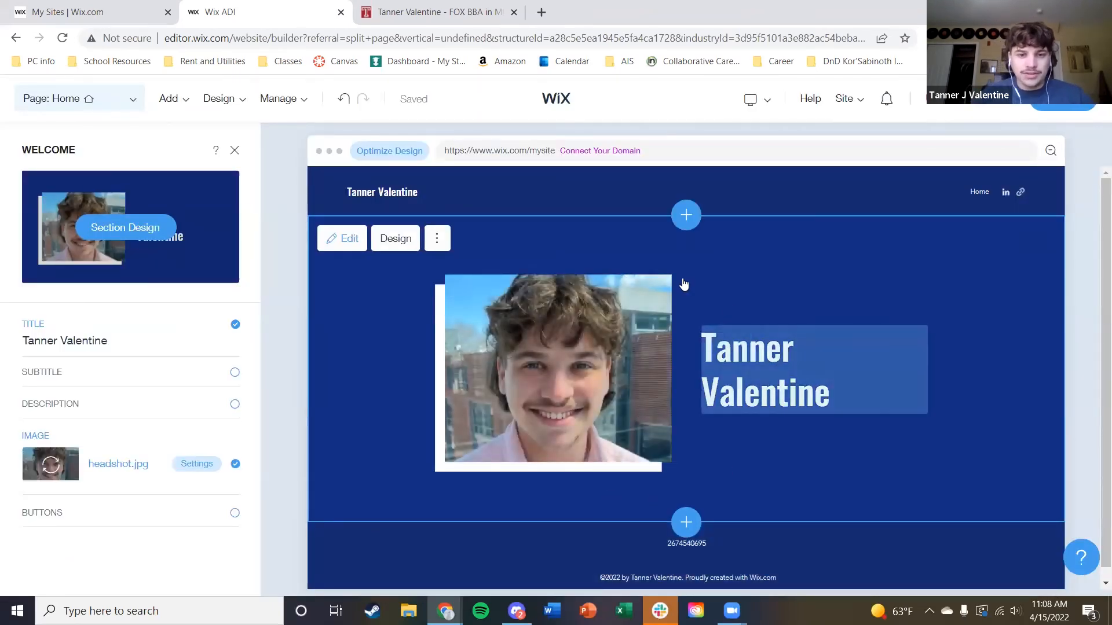
Turn on the description in the Welcome section and read through its default text
{"action": "scroll", "coordinate": [501, 439], "scroll_direction": "down", "scroll_amount": 2}
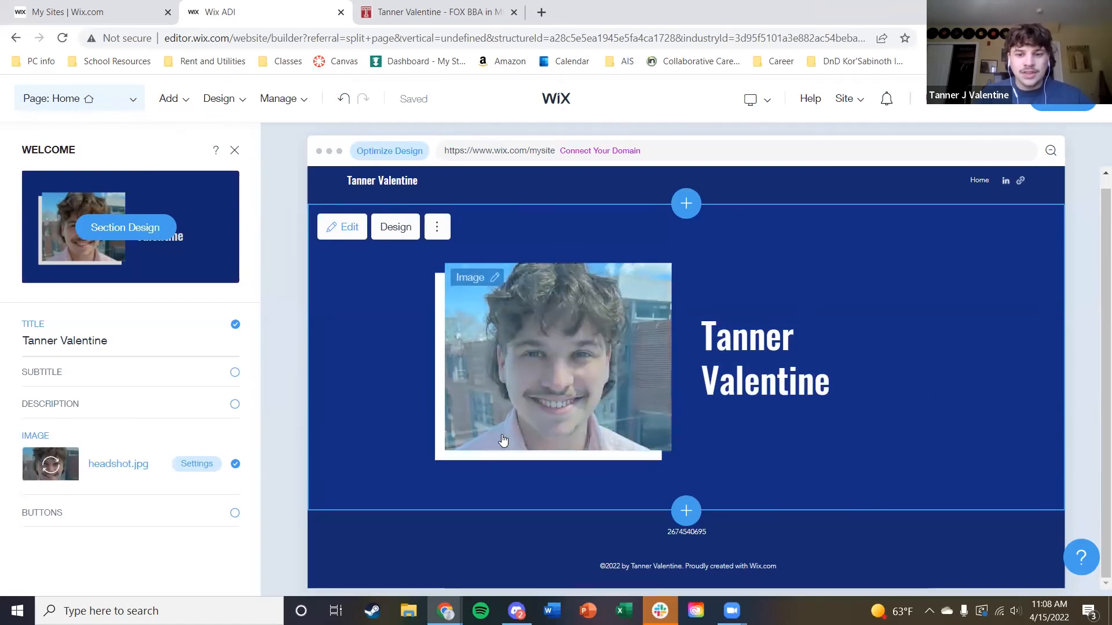
{"action": "left_click", "coordinate": [104, 408]}
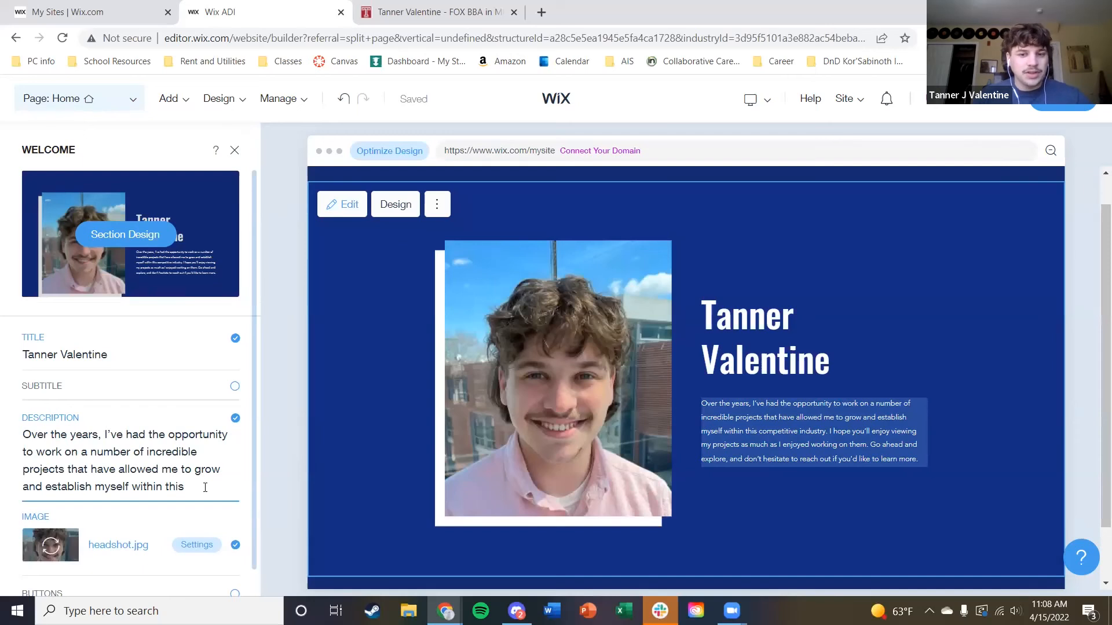
{"action": "left_click_drag", "start_coordinate": [191, 486], "coordinate": [23, 460]}
{"action": "left_click", "coordinate": [178, 557]}
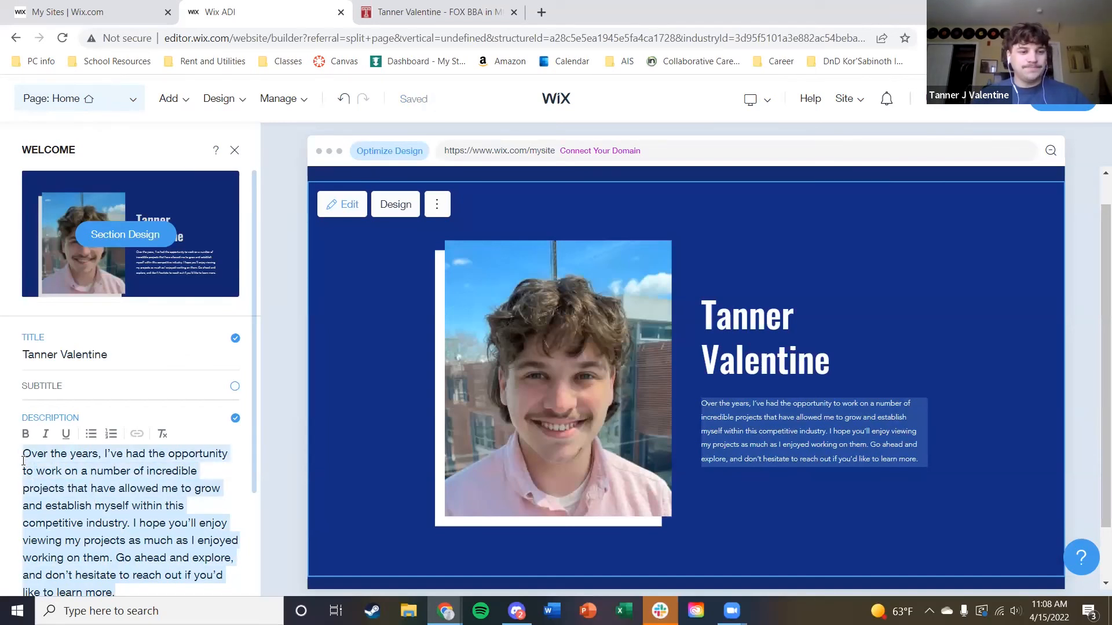
{"action": "left_click", "coordinate": [80, 475]}
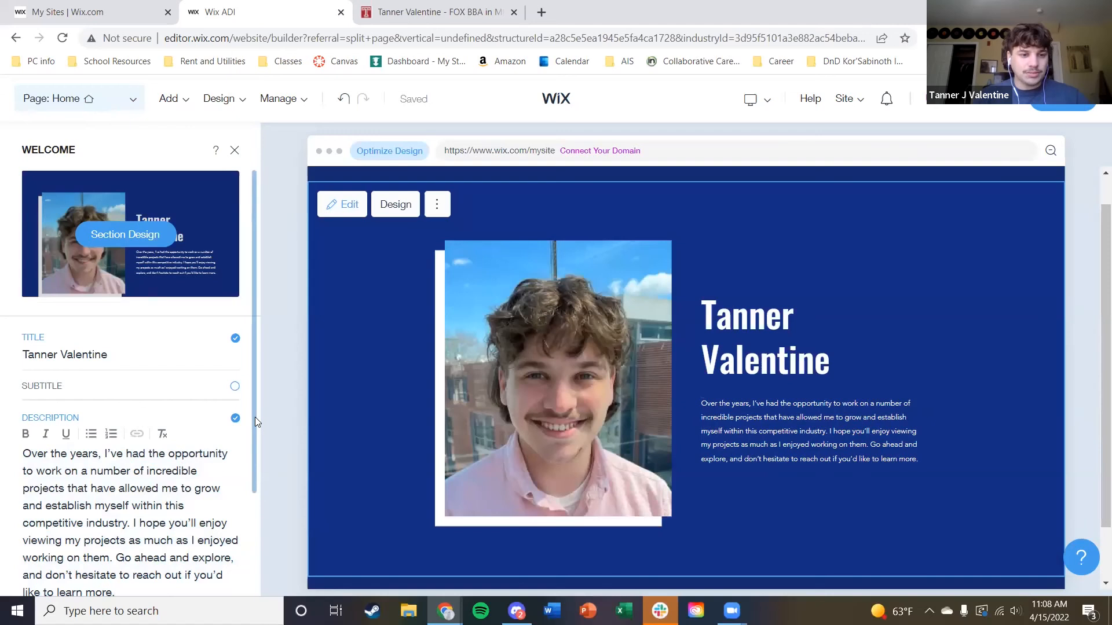
{"action": "scroll", "coordinate": [255, 421], "scroll_direction": "down", "scroll_amount": 2}
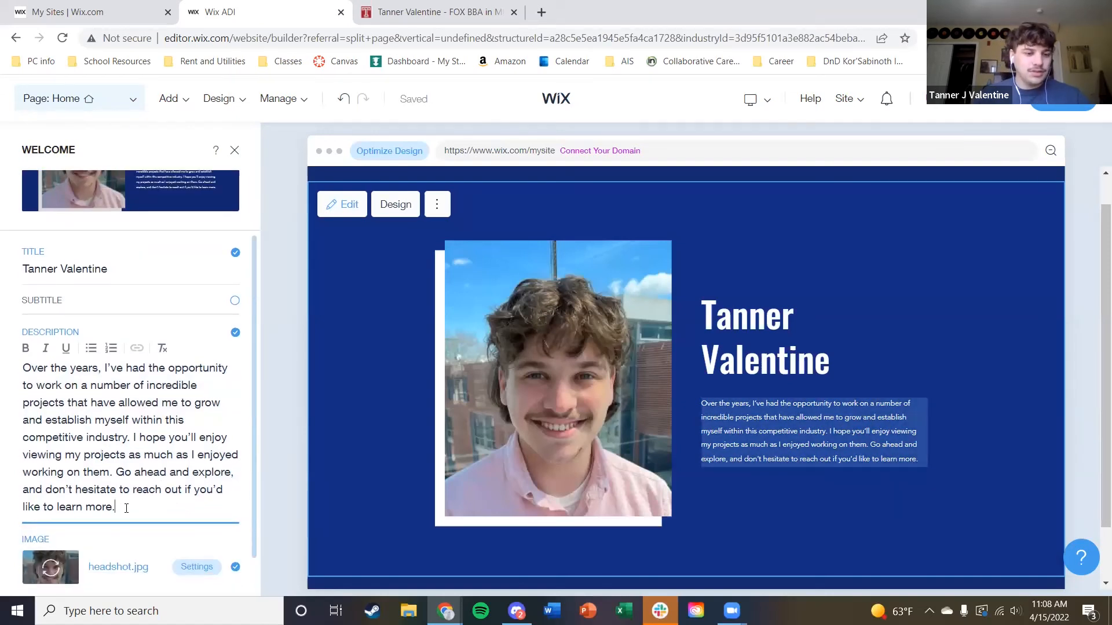
Enter description "Take a look at how IT has changed my life. From hair-brained tinkering projects to fully functional applications, I can't get enough of the tech space."
{"action": "left_click_drag", "start_coordinate": [127, 508], "coordinate": [25, 347]}
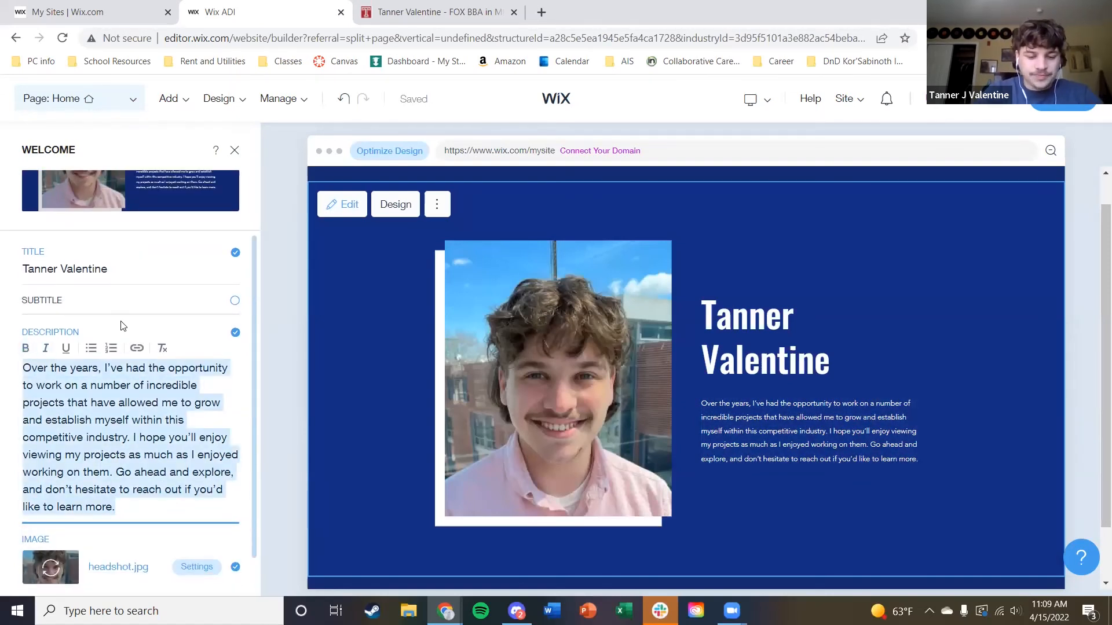
{"action": "type", "text": "Take a look at how IT has changed my life. From hair-brained tinkering projects to fully functional applications, I can't get anough of the tec"}
{"action": "type", "text": "h"}
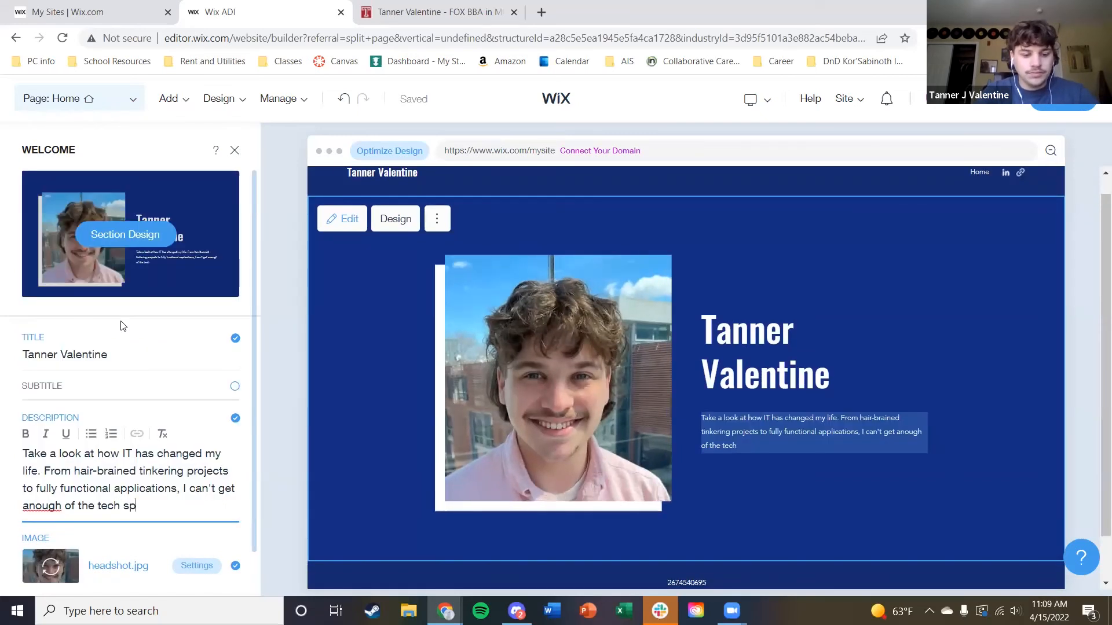
{"action": "left_click_drag", "start_coordinate": [32, 503], "coordinate": [47, 504]}
{"action": "left_click", "coordinate": [41, 505]}
{"action": "key", "text": "Delete"}
{"action": "type", "text": "e"}
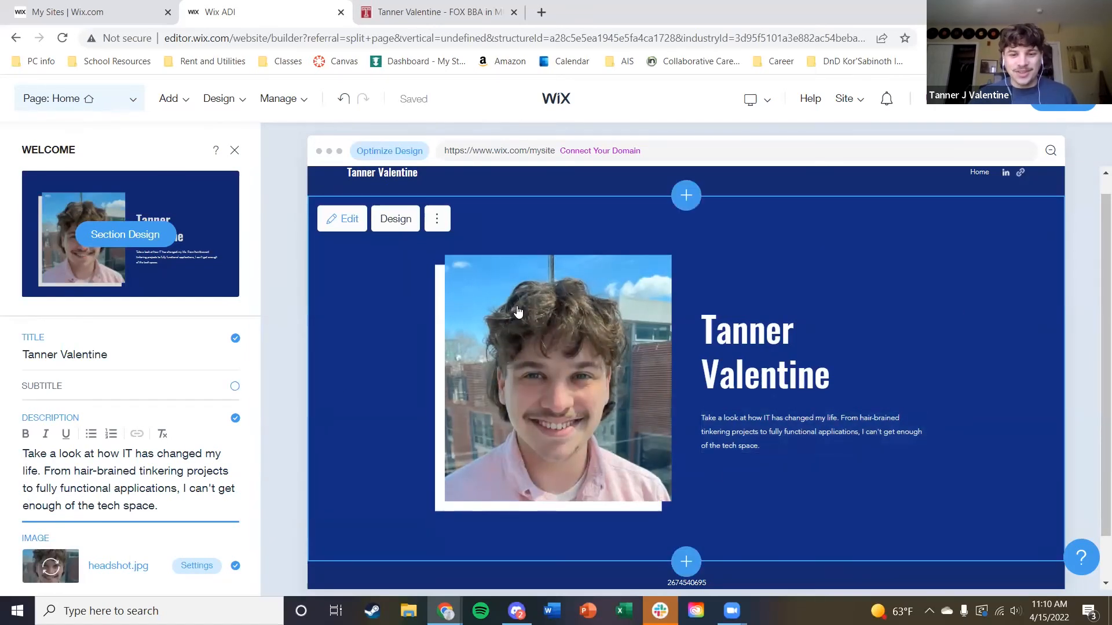
{"action": "scroll", "coordinate": [382, 487], "scroll_direction": "down", "scroll_amount": 1}
{"action": "scroll", "coordinate": [838, 319], "scroll_direction": "up", "scroll_amount": 2}
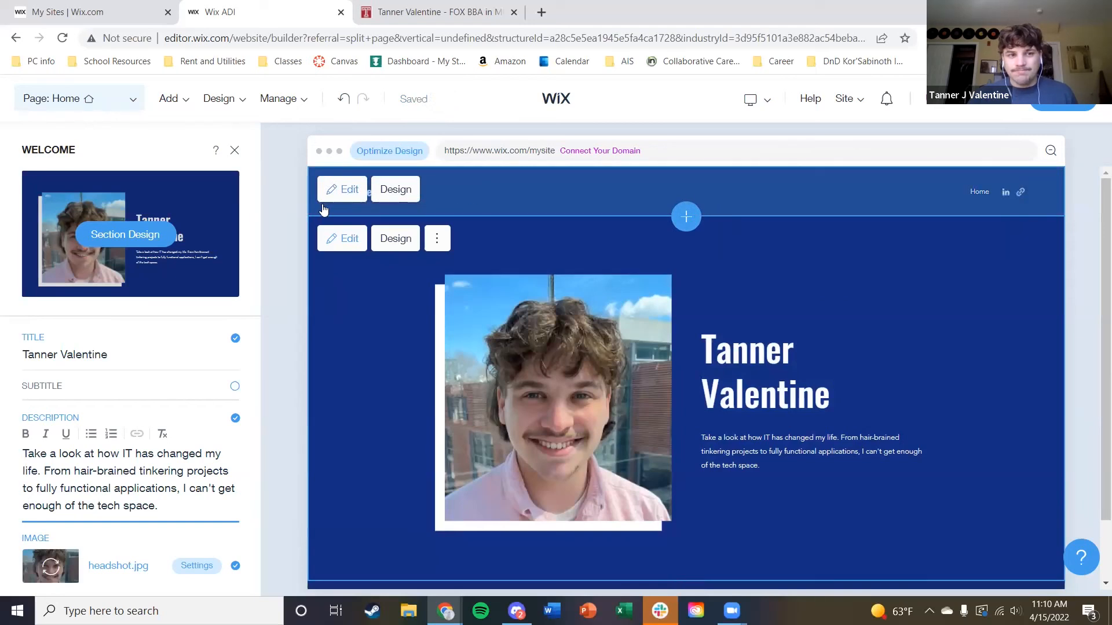
Close the Welcome section's settings and change the Evolution theme's main site color to teal
{"action": "left_click", "coordinate": [234, 150]}
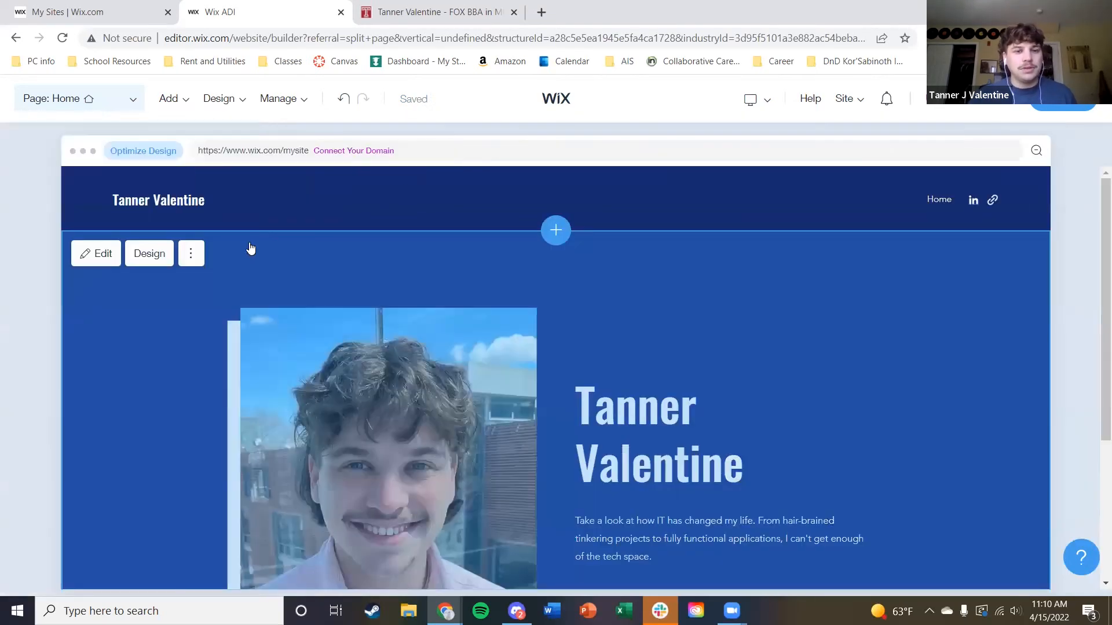
{"action": "left_click", "coordinate": [224, 103]}
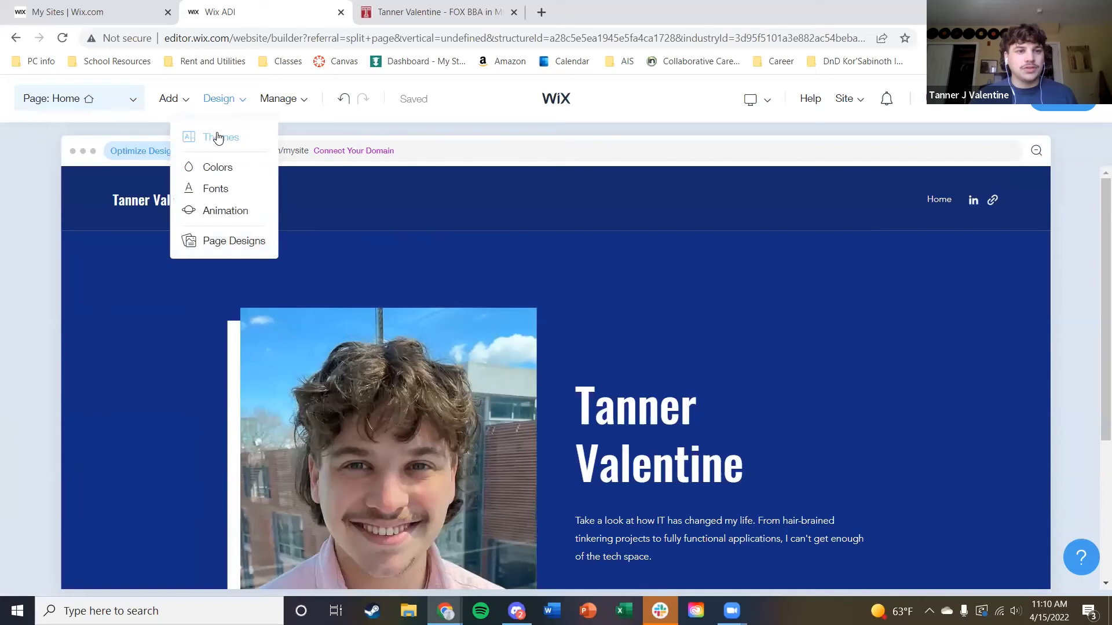
{"action": "left_click", "coordinate": [218, 137]}
{"action": "left_click", "coordinate": [64, 343]}
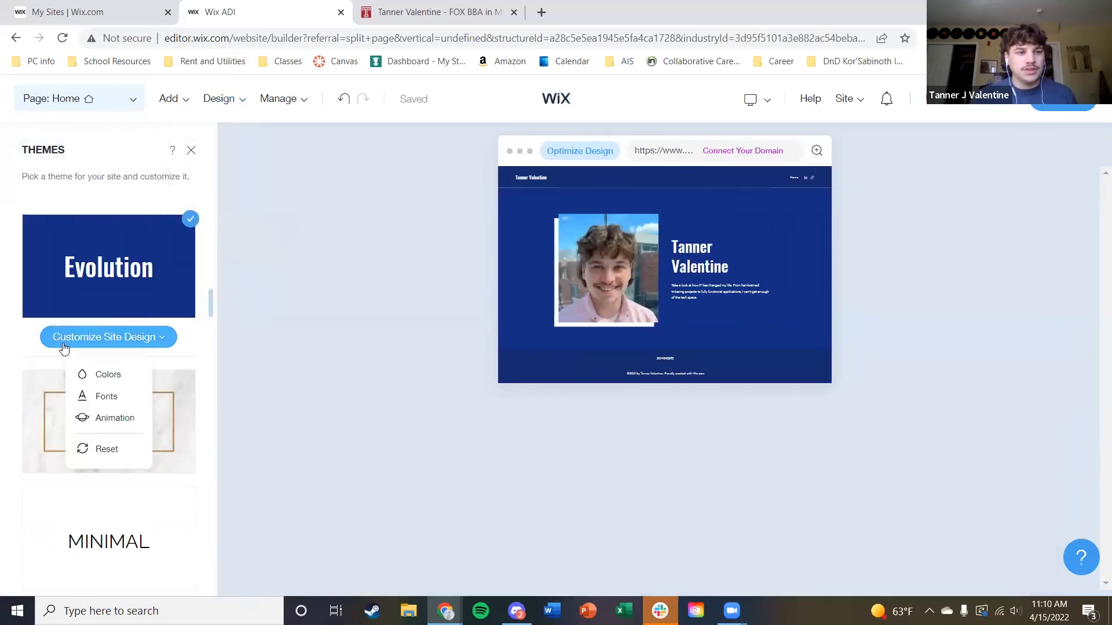
{"action": "left_click", "coordinate": [113, 377]}
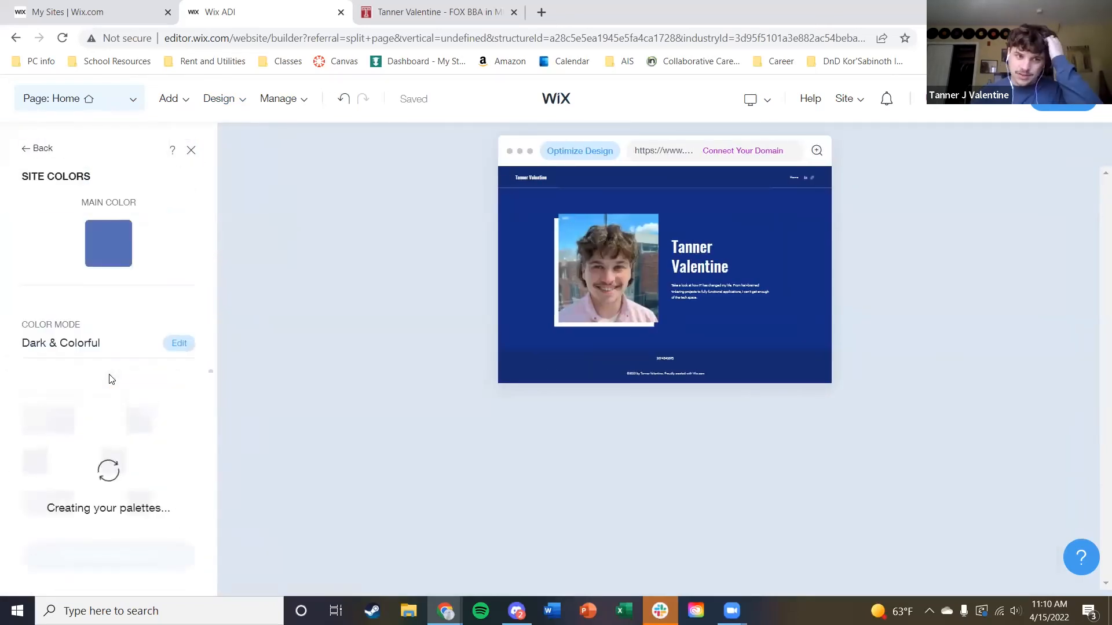
{"action": "left_click", "coordinate": [116, 260]}
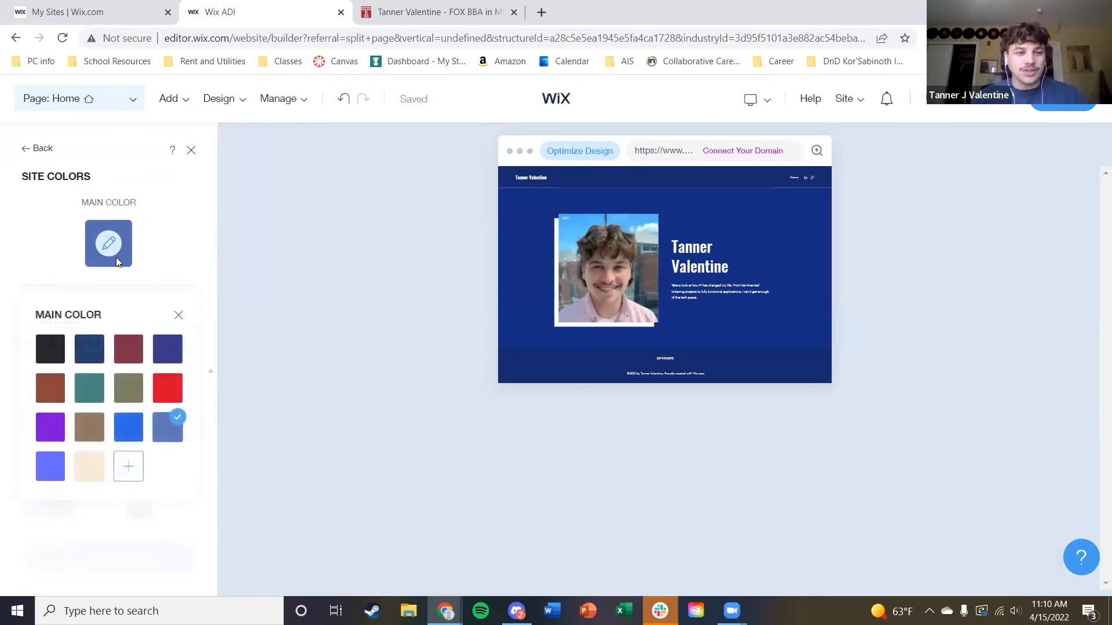
{"action": "left_click", "coordinate": [98, 386]}
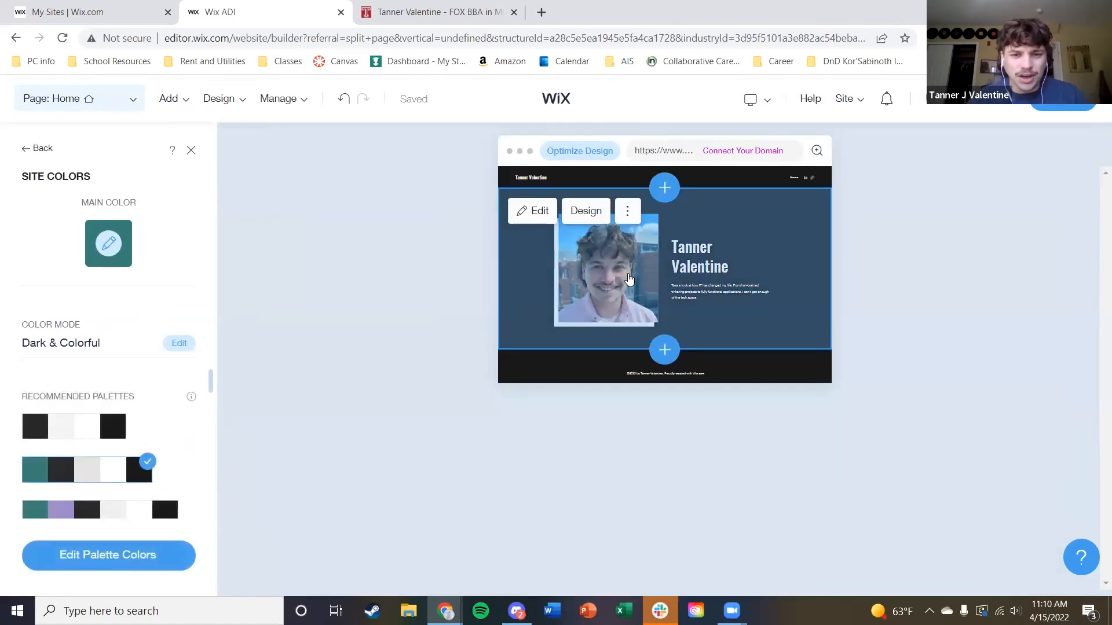
Try several recommended teal-based palettes for the site, including ones with purple and light green accents
{"action": "left_click", "coordinate": [102, 493]}
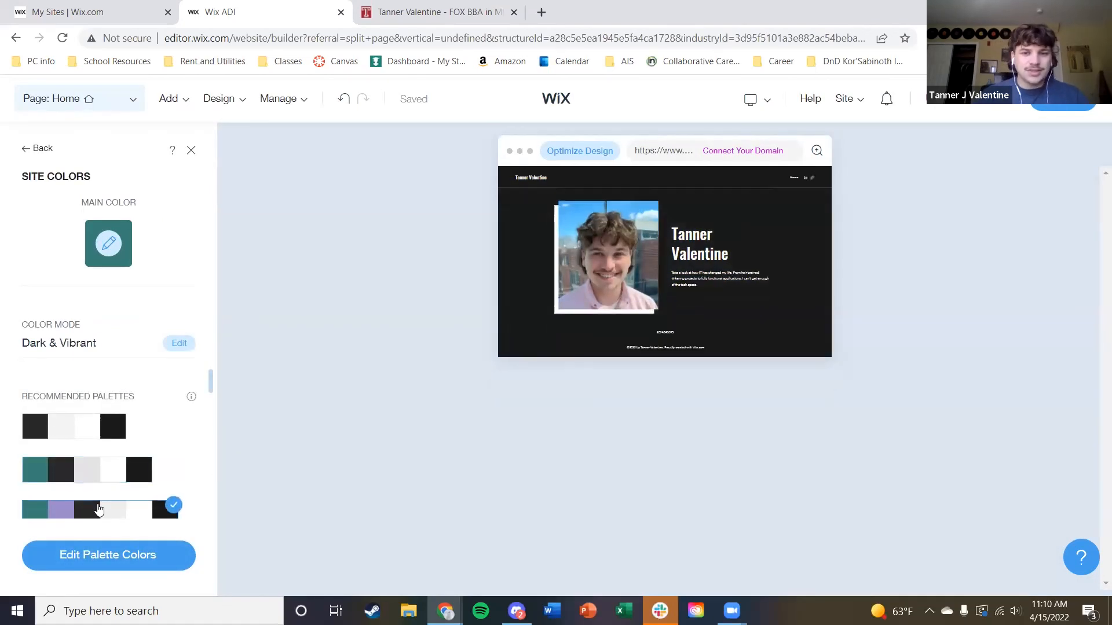
{"action": "scroll", "coordinate": [105, 485], "scroll_direction": "down", "scroll_amount": 2}
{"action": "left_click", "coordinate": [84, 506]}
{"action": "left_click", "coordinate": [112, 422]}
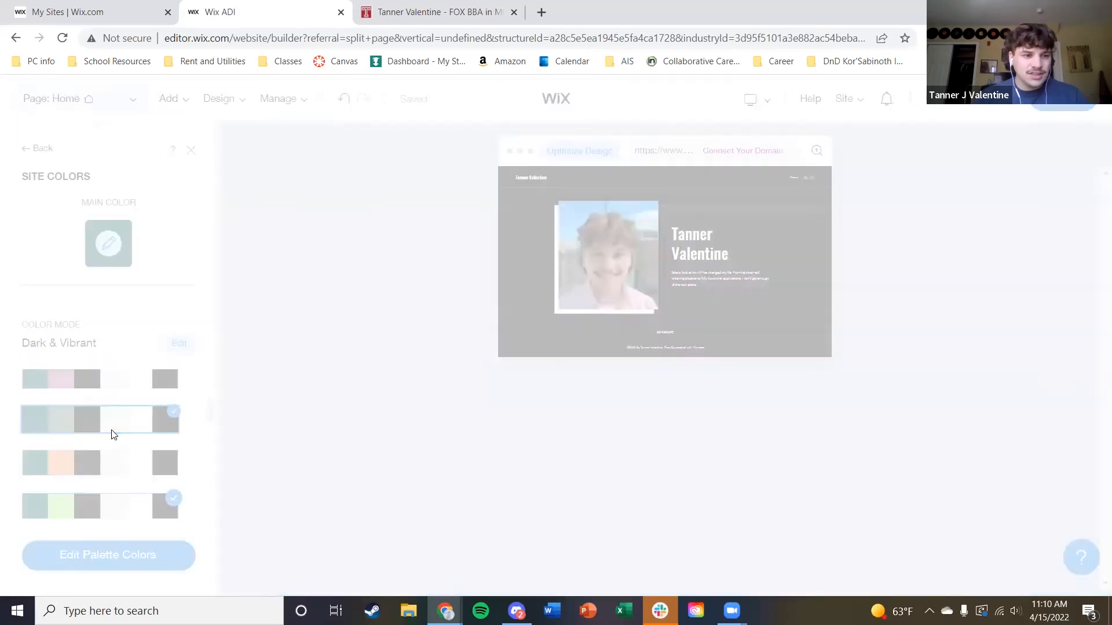
Try the Light, Dark and Mix color modes with Vibrant coloration, then settle on Dark mode with Colorful coloration
{"action": "left_click", "coordinate": [180, 344]}
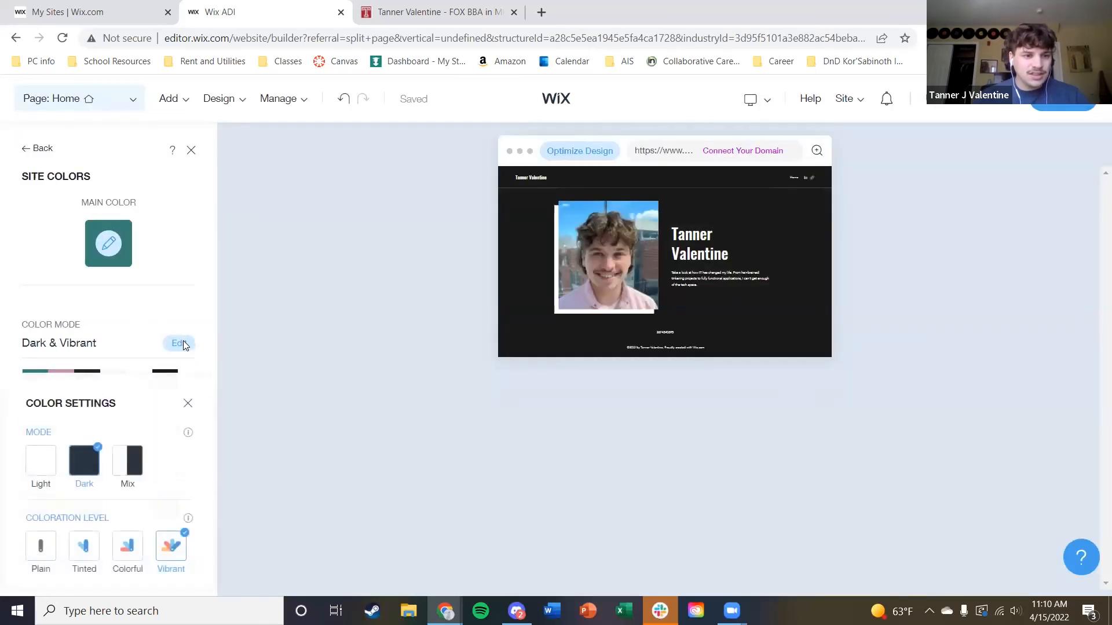
{"action": "left_click", "coordinate": [49, 463]}
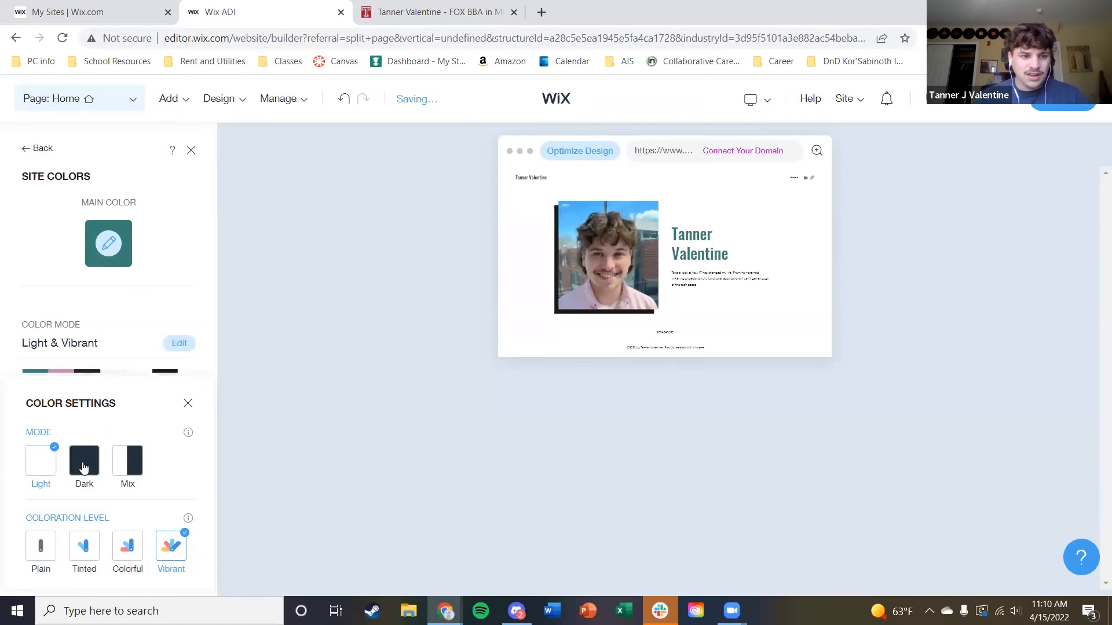
{"action": "left_click", "coordinate": [131, 471]}
{"action": "left_click", "coordinate": [96, 473]}
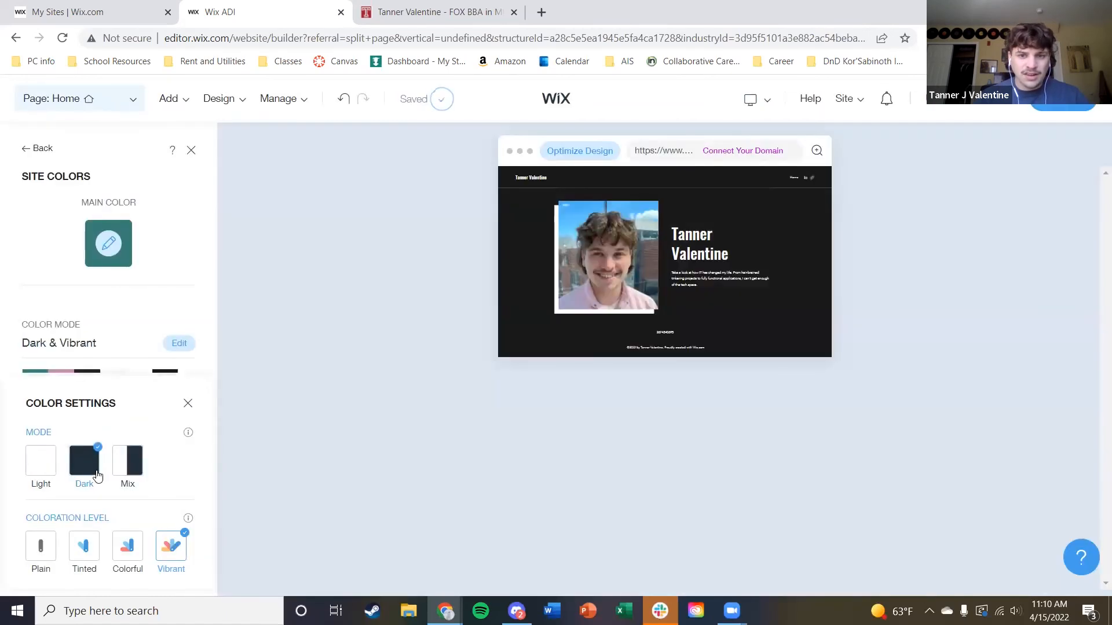
{"action": "left_click", "coordinate": [126, 470]}
{"action": "left_click", "coordinate": [41, 472]}
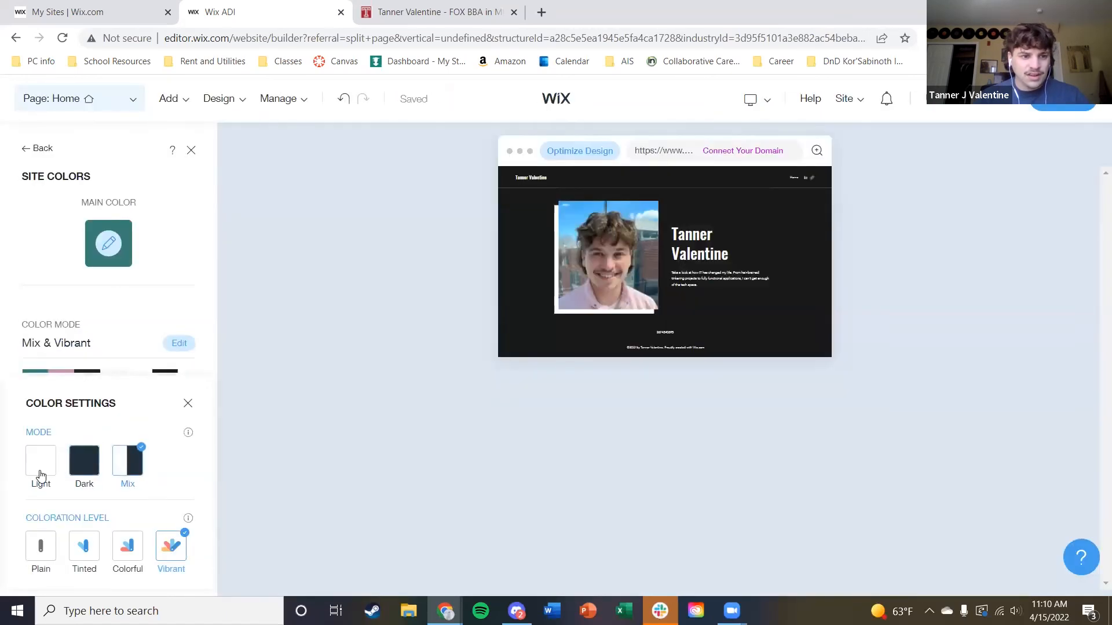
{"action": "left_click", "coordinate": [127, 553]}
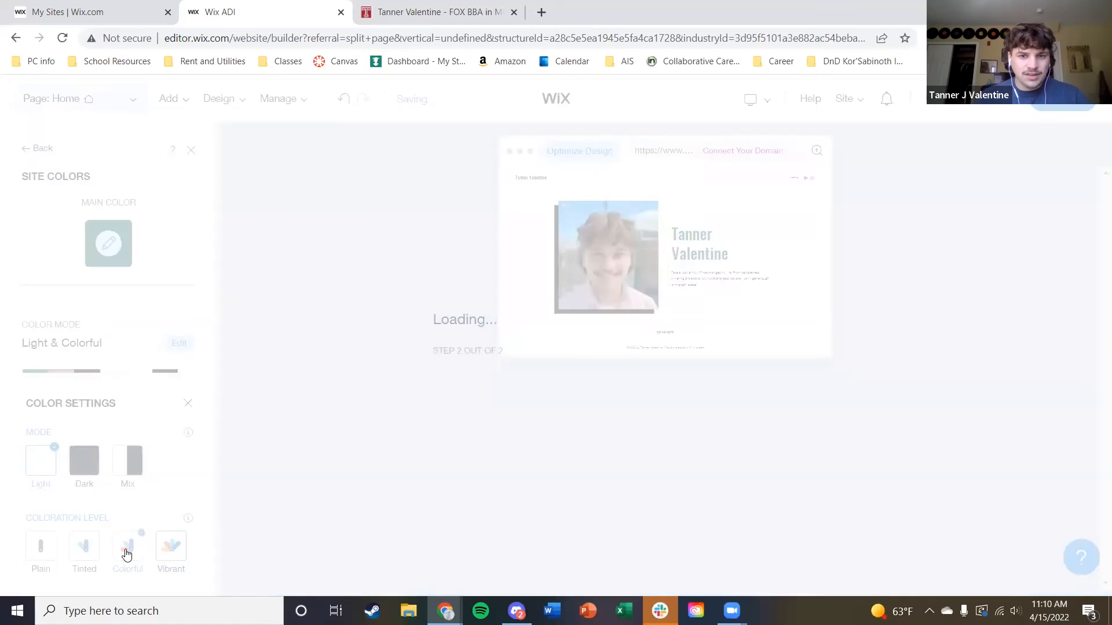
{"action": "left_click", "coordinate": [99, 476]}
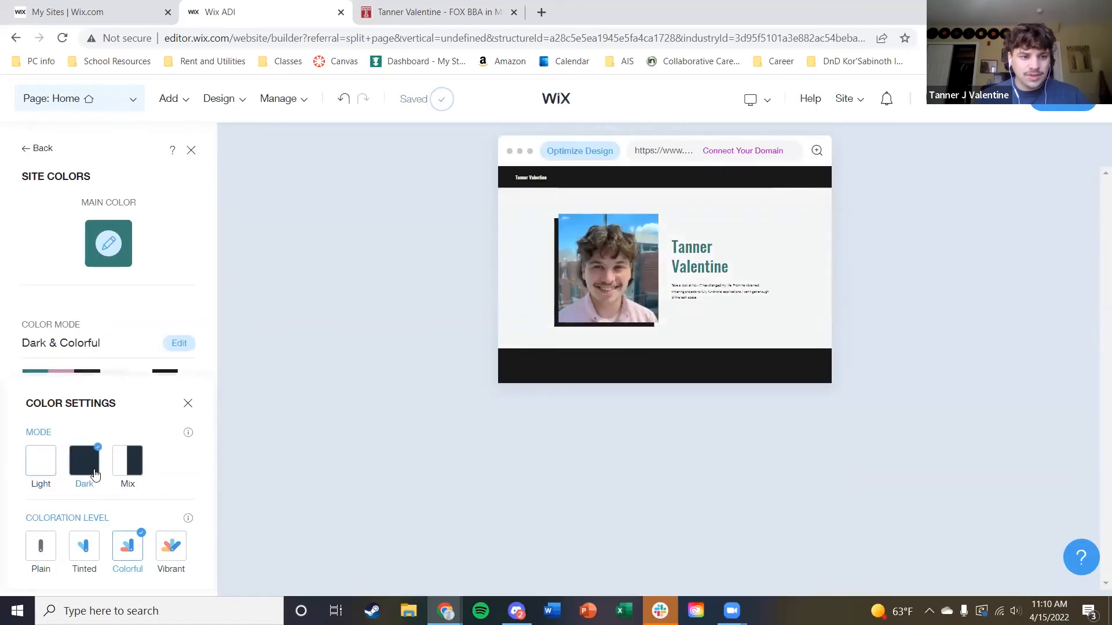
{"action": "left_click", "coordinate": [189, 404]}
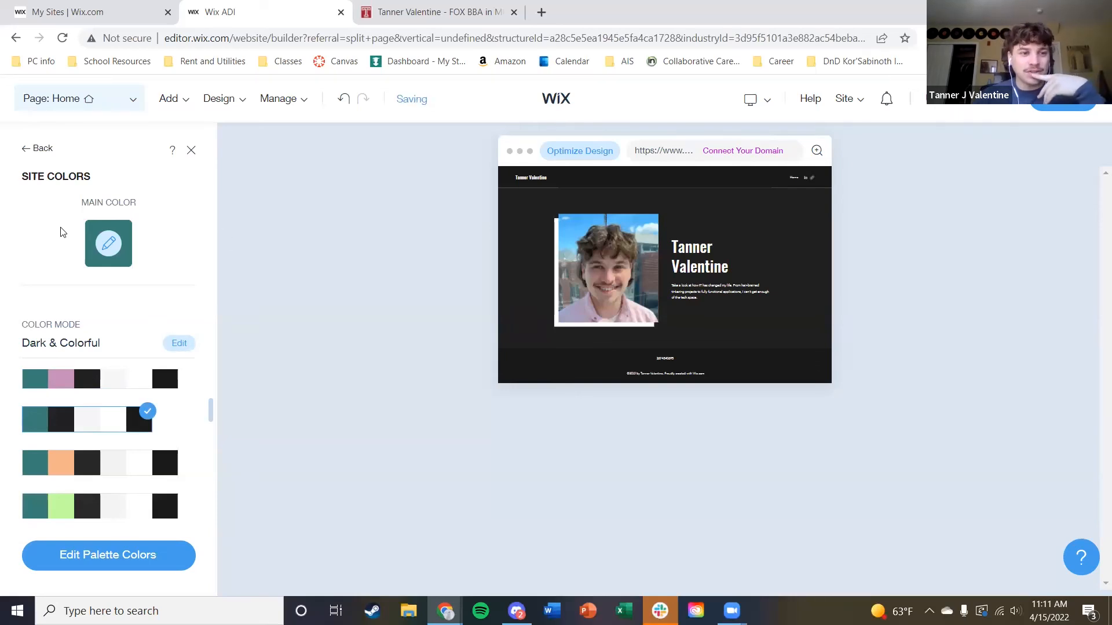
Apply a custom dark green, #2A7646, as the site's main color
{"action": "left_click", "coordinate": [111, 244]}
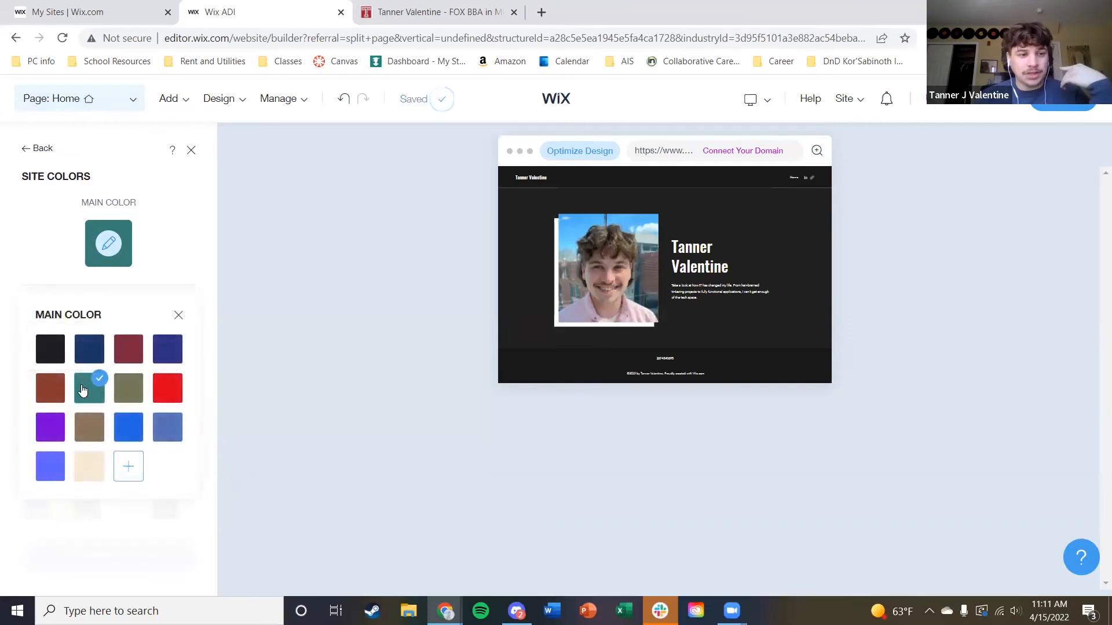
{"action": "left_click", "coordinate": [178, 317]}
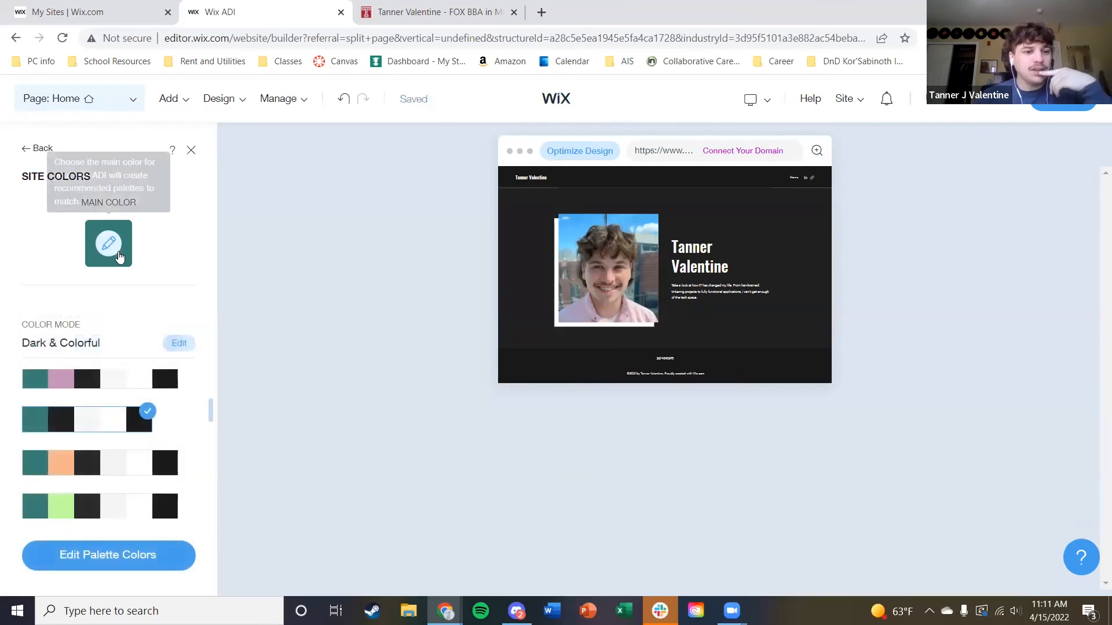
{"action": "left_click", "coordinate": [108, 243]}
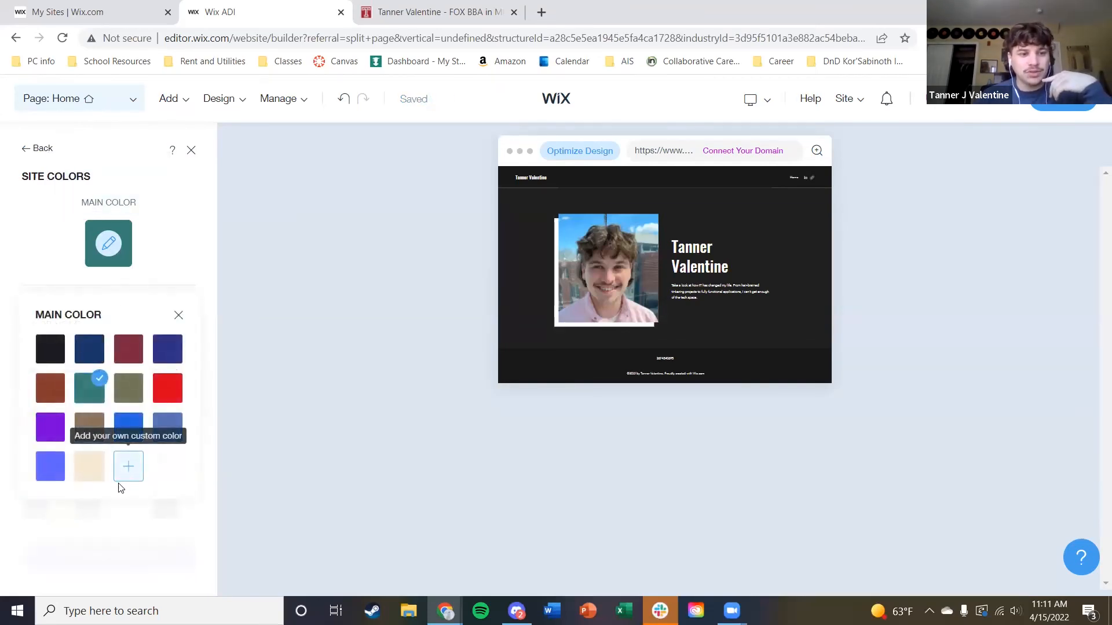
{"action": "left_click", "coordinate": [127, 468]}
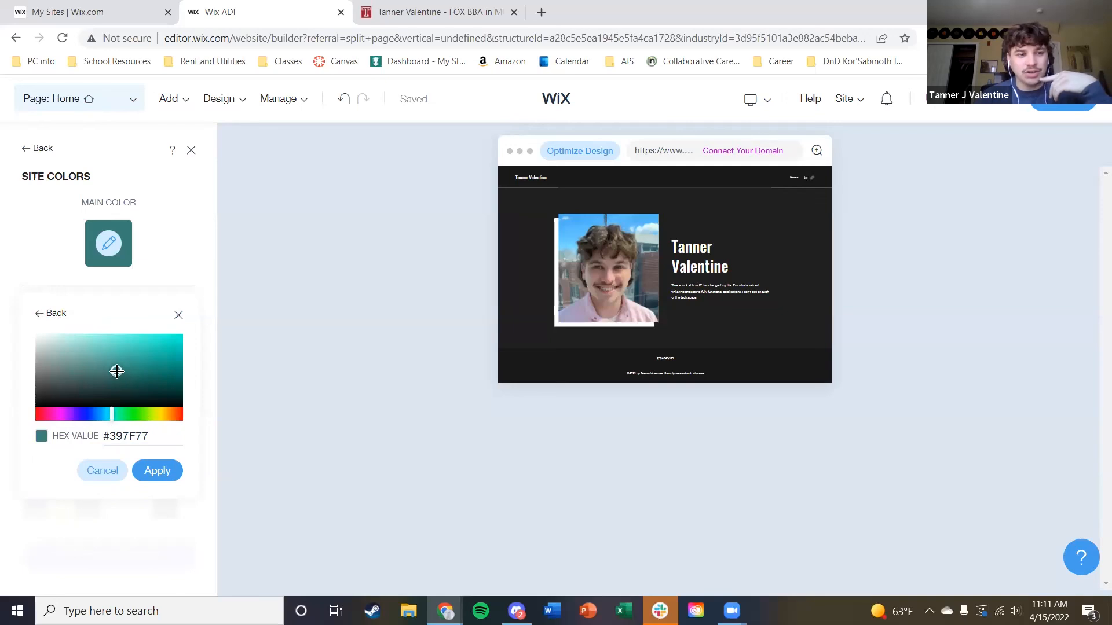
{"action": "mouse_move", "coordinate": [122, 379]}
{"action": "left_mouse_down"}
{"action": "mouse_move", "coordinate": [132, 355]}
{"action": "mouse_move", "coordinate": [118, 364]}
{"action": "left_mouse_up"}
{"action": "left_click_drag", "start_coordinate": [118, 421], "coordinate": [127, 421]}
{"action": "left_click_drag", "start_coordinate": [126, 372], "coordinate": [130, 374]}
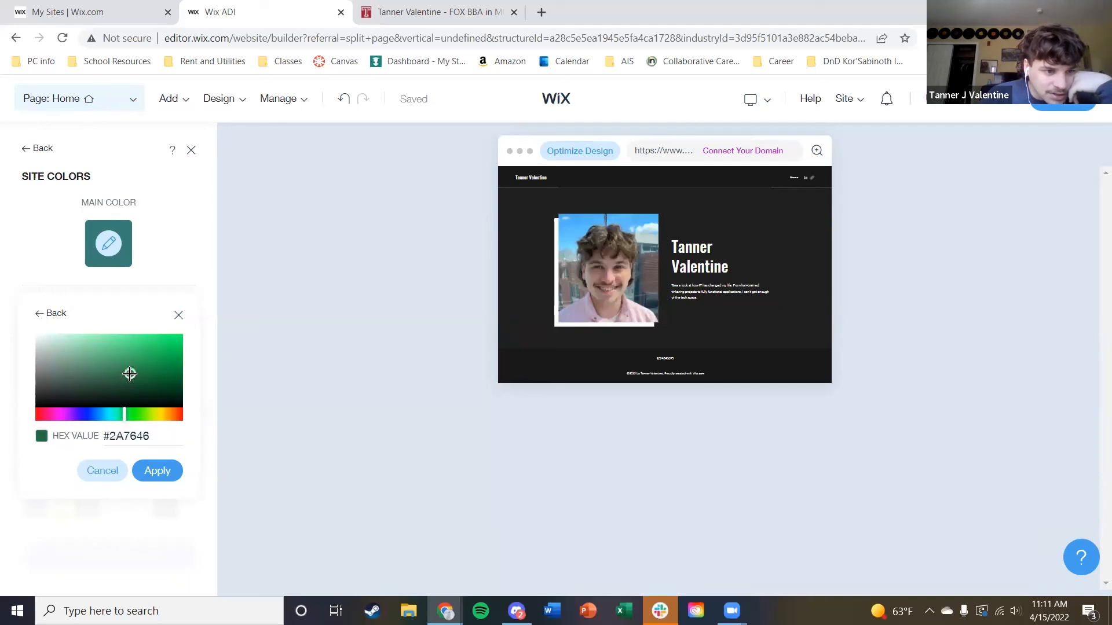
{"action": "left_click", "coordinate": [154, 471]}
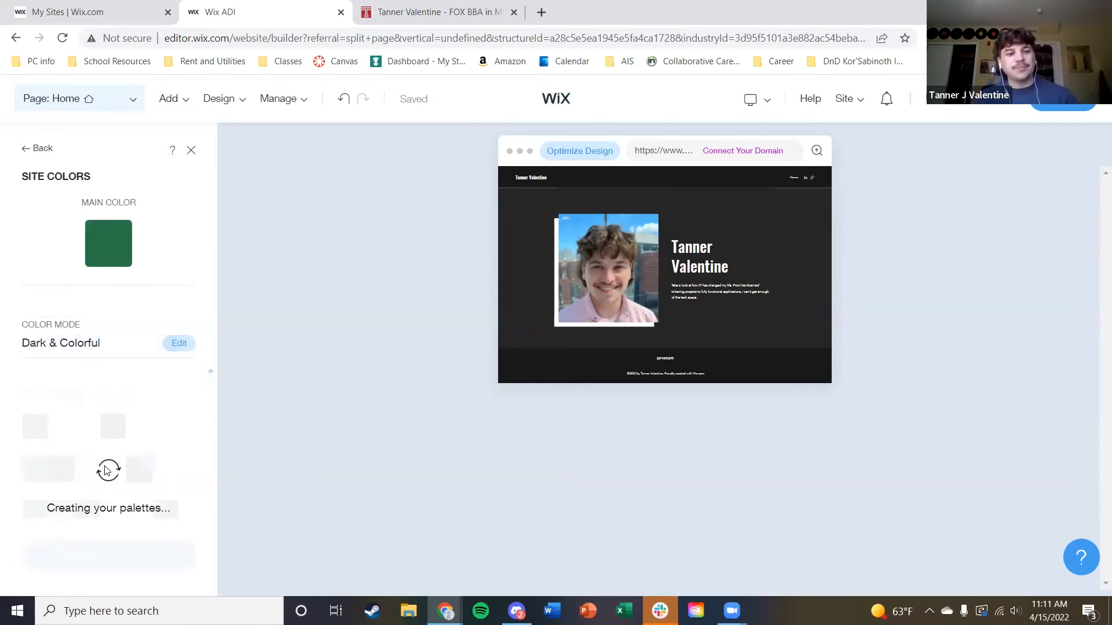
Apply the recommended palette that combines dark green with muted sage green
{"action": "scroll", "coordinate": [109, 471], "scroll_direction": "down", "scroll_amount": 1}
{"action": "scroll", "coordinate": [109, 471], "scroll_direction": "down", "scroll_amount": 4}
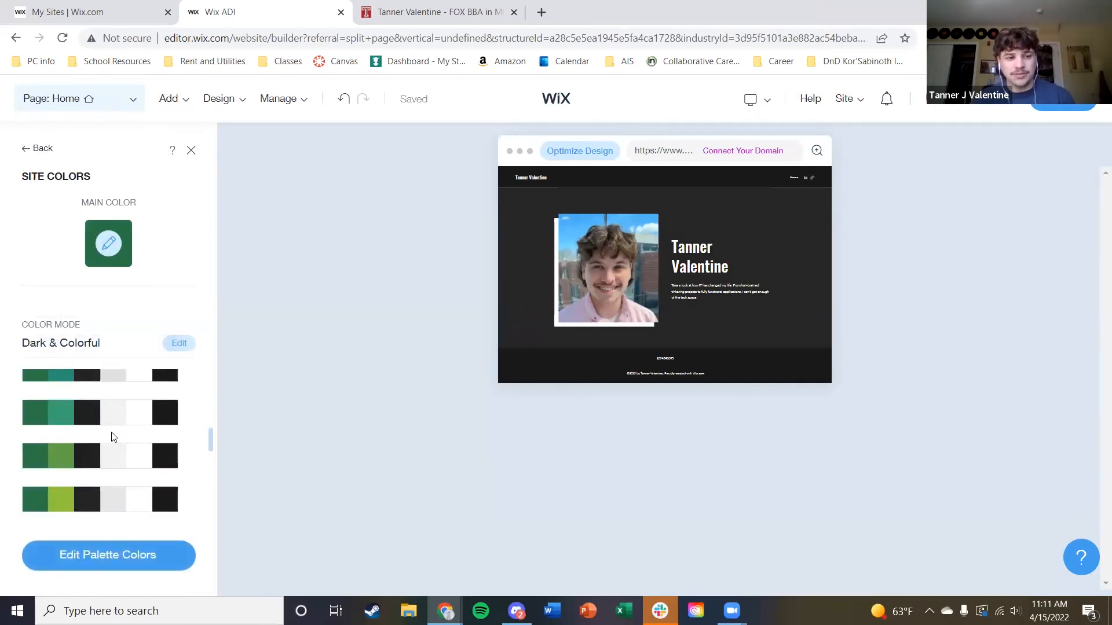
{"action": "scroll", "coordinate": [110, 436], "scroll_direction": "down", "scroll_amount": 3}
{"action": "left_click", "coordinate": [107, 487]}
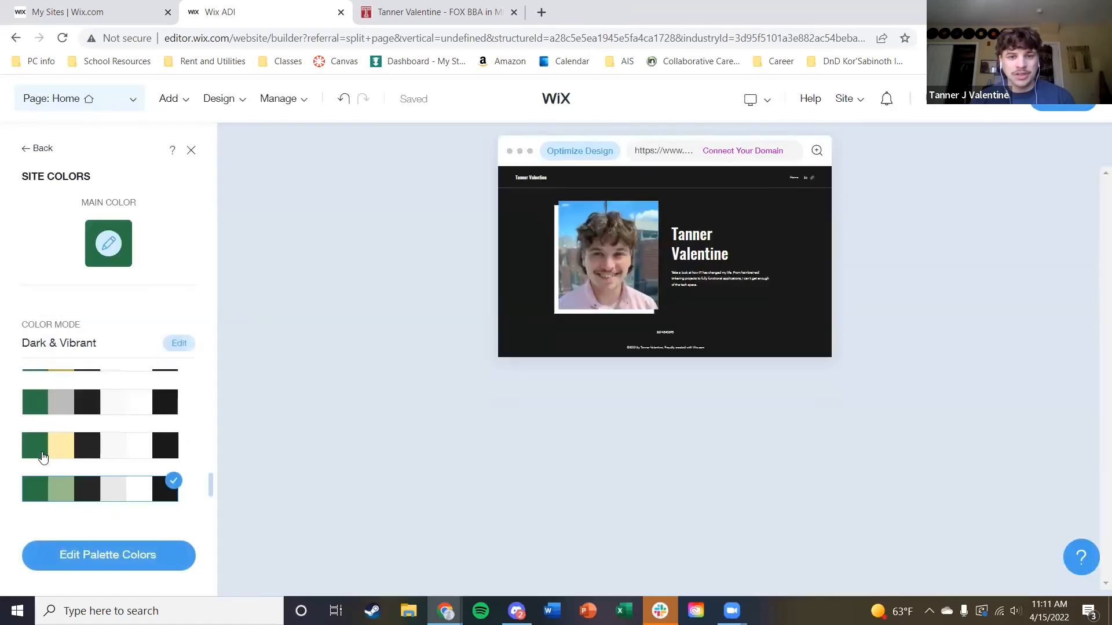
Switch the site's color mode to Light, keeping the Vibrant coloration level
{"action": "scroll", "coordinate": [75, 495], "scroll_direction": "up", "scroll_amount": 3}
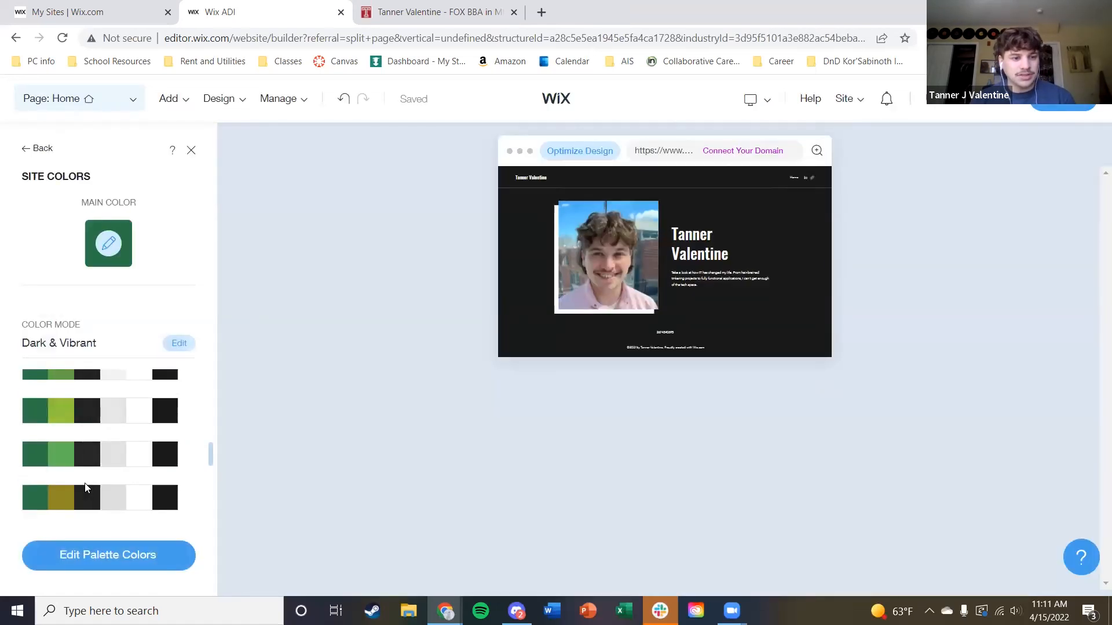
{"action": "scroll", "coordinate": [98, 440], "scroll_direction": "up", "scroll_amount": 2}
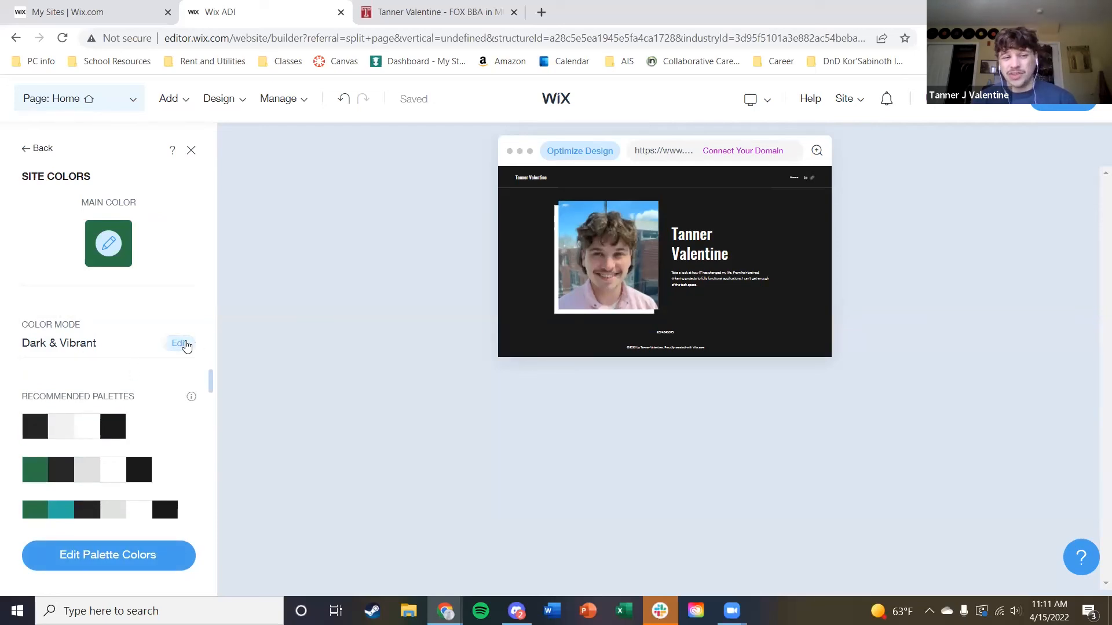
{"action": "left_click", "coordinate": [184, 344]}
{"action": "left_click", "coordinate": [46, 458]}
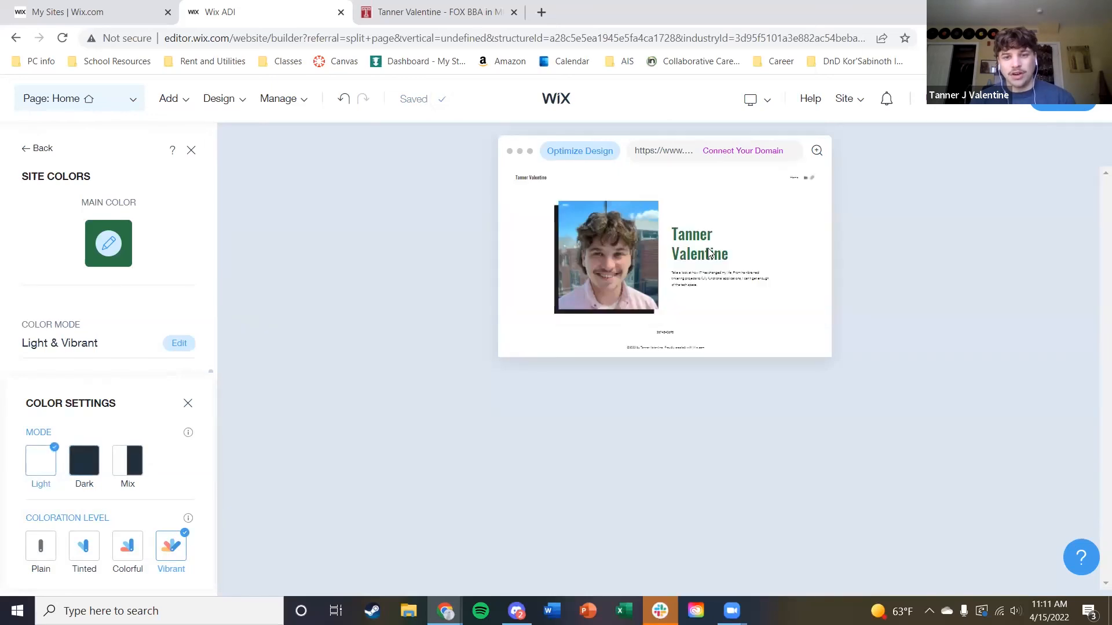
Try the Mix and Dark color modes and cycle through the Plain, Tinted, Colorful and Vibrant coloration levels
{"action": "left_click", "coordinate": [119, 472]}
{"action": "left_click", "coordinate": [84, 472]}
{"action": "left_click", "coordinate": [44, 553]}
{"action": "left_click", "coordinate": [84, 550]}
{"action": "left_click", "coordinate": [128, 550]}
{"action": "left_click", "coordinate": [170, 550]}
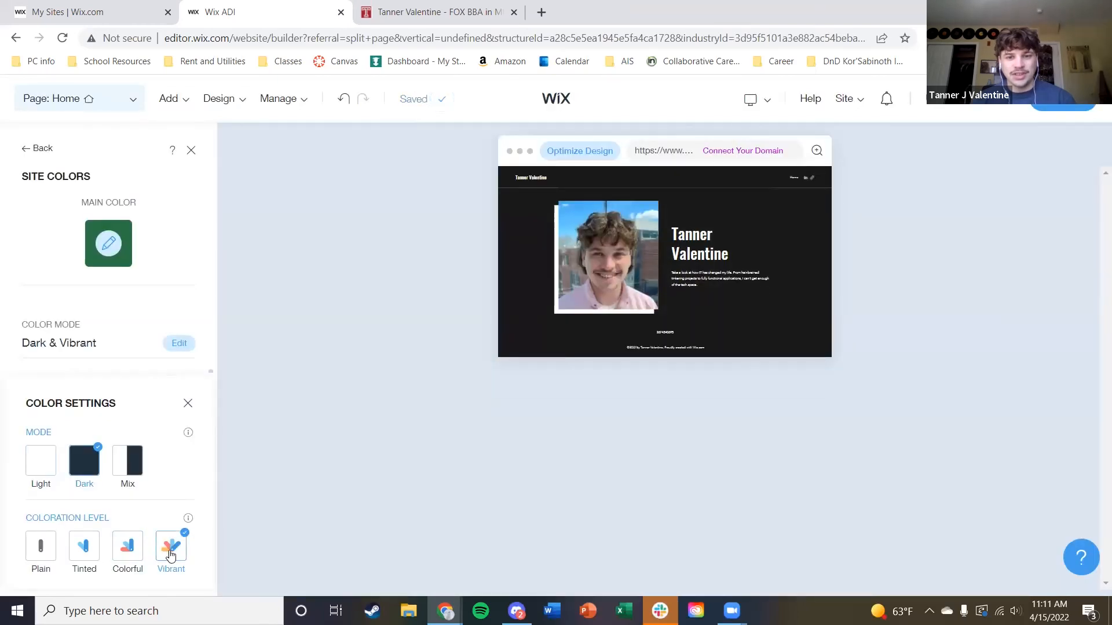
{"action": "mouse_move", "coordinate": [187, 522]}
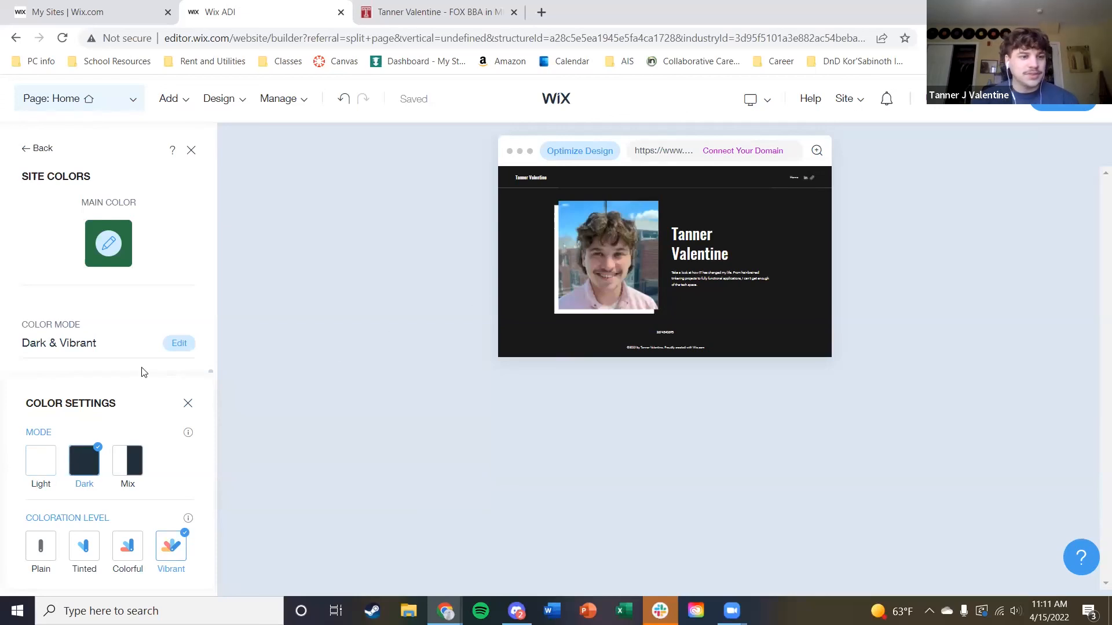
Compare the Mix, Light and Dark color modes with Vibrant coloration, and settle on Mix
{"action": "left_click", "coordinate": [120, 464]}
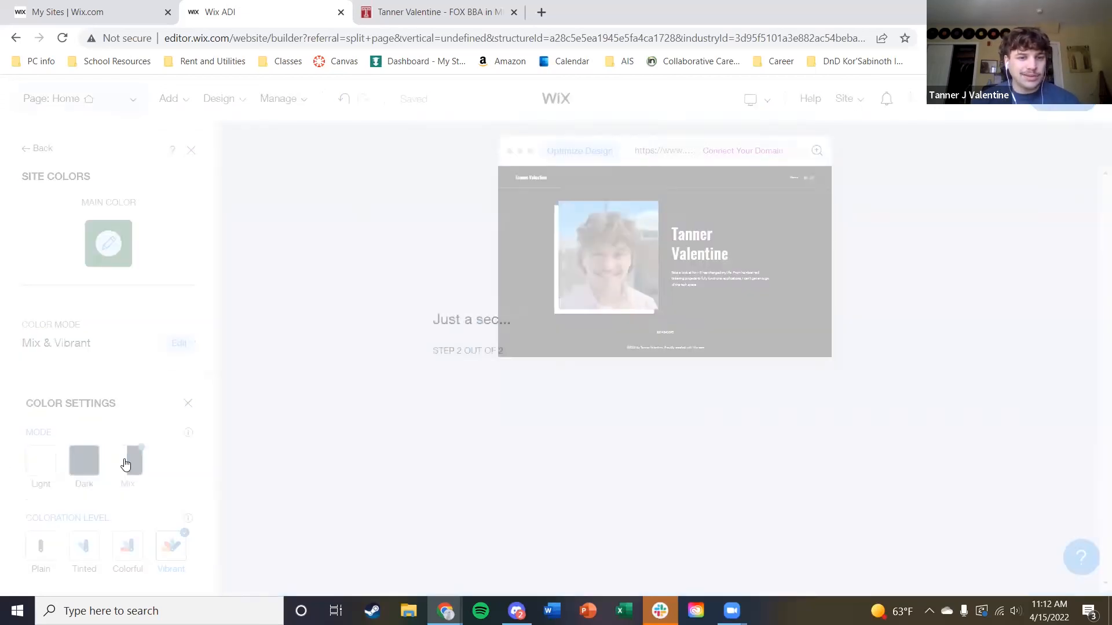
{"action": "left_click", "coordinate": [33, 474]}
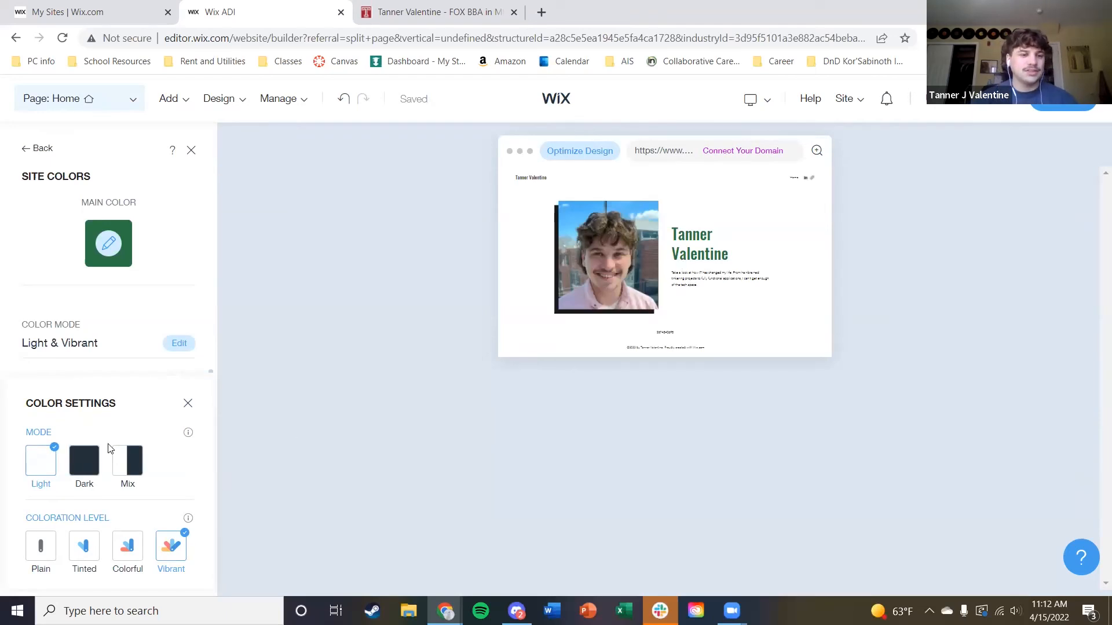
{"action": "left_click", "coordinate": [120, 470]}
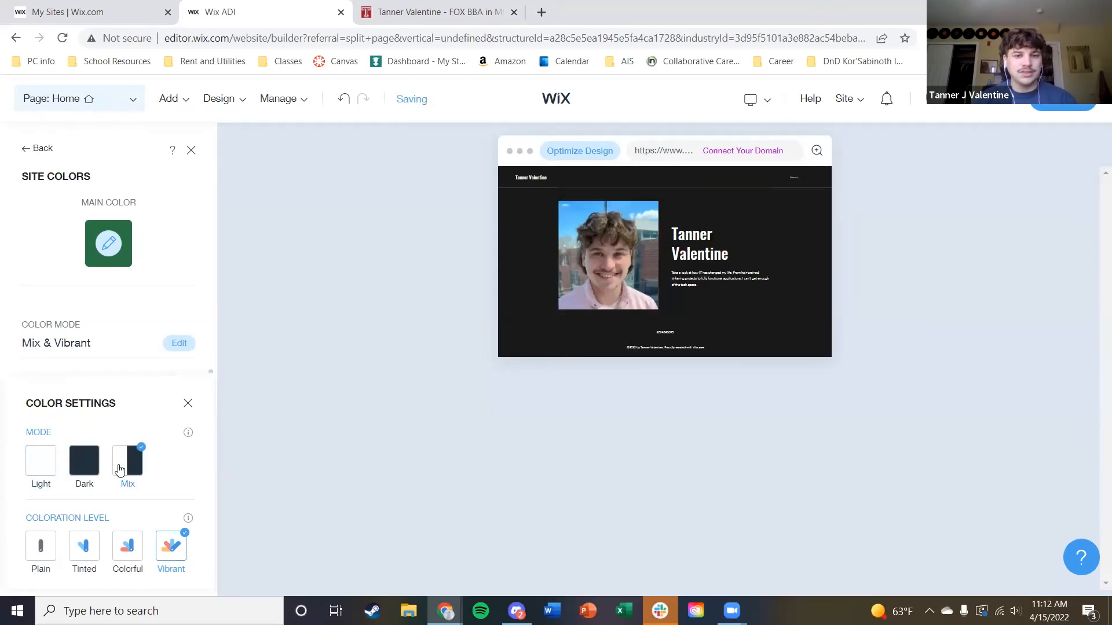
{"action": "left_click", "coordinate": [74, 464]}
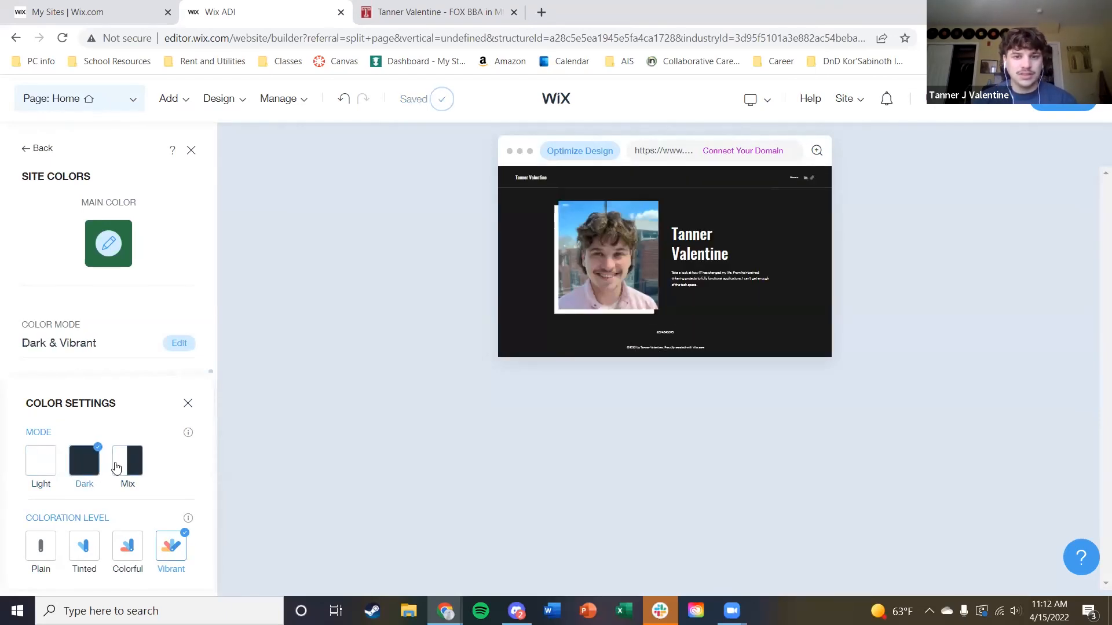
{"action": "left_click", "coordinate": [124, 467]}
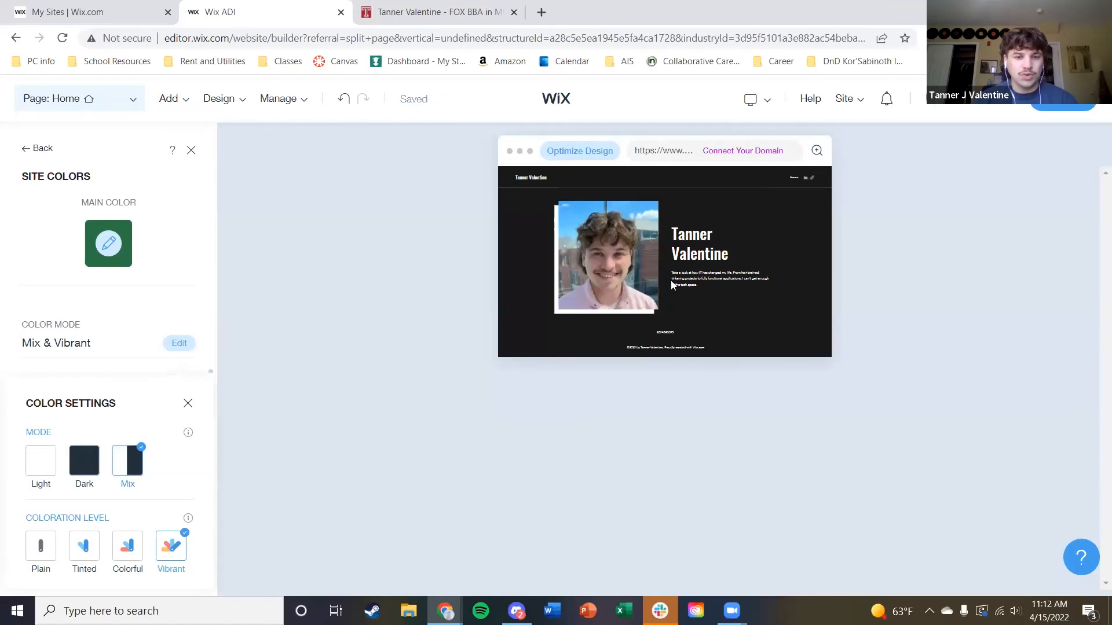
{"action": "left_click", "coordinate": [189, 404]}
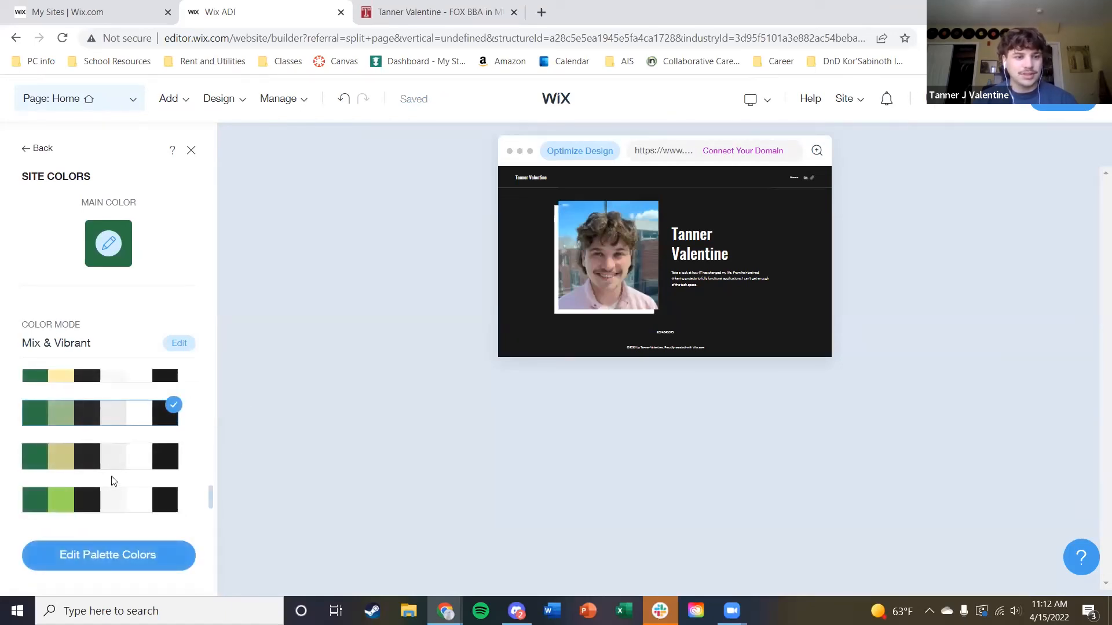
Edit the palette's dark color, changing it to a green with hex value #0B621F
{"action": "scroll", "coordinate": [113, 464], "scroll_direction": "down", "scroll_amount": 1}
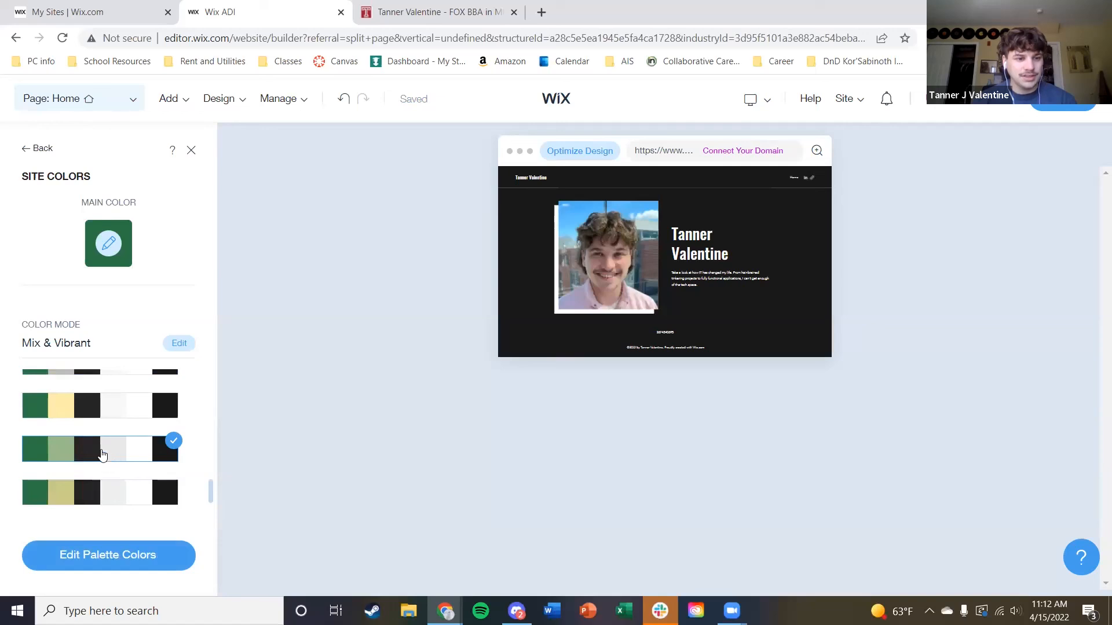
{"action": "left_click", "coordinate": [125, 555]}
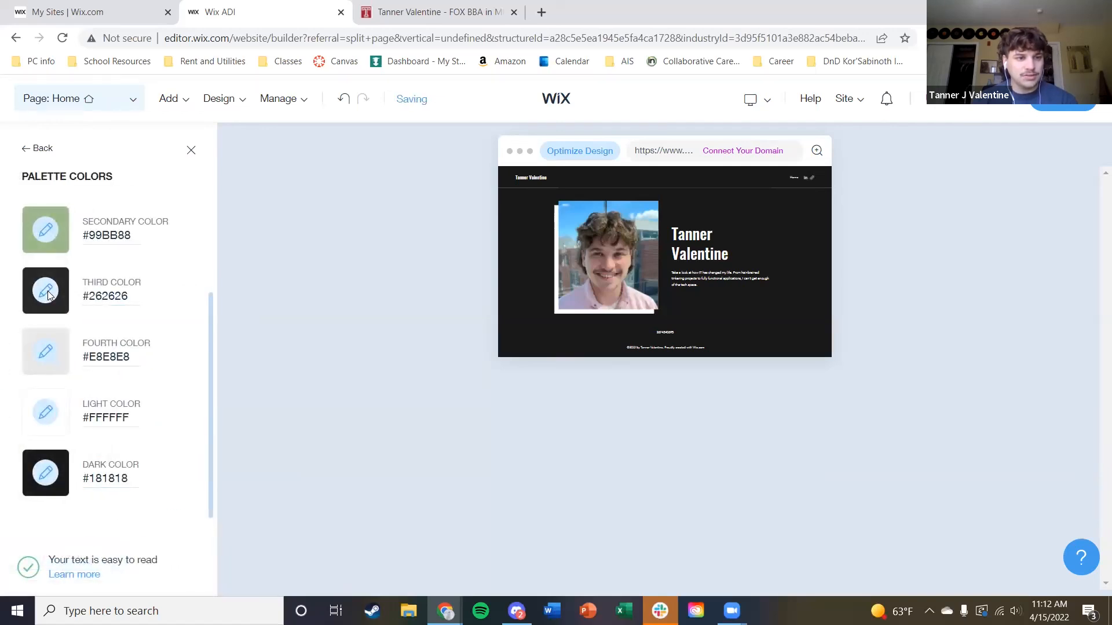
{"action": "left_click", "coordinate": [49, 295]}
{"action": "left_click", "coordinate": [51, 464]}
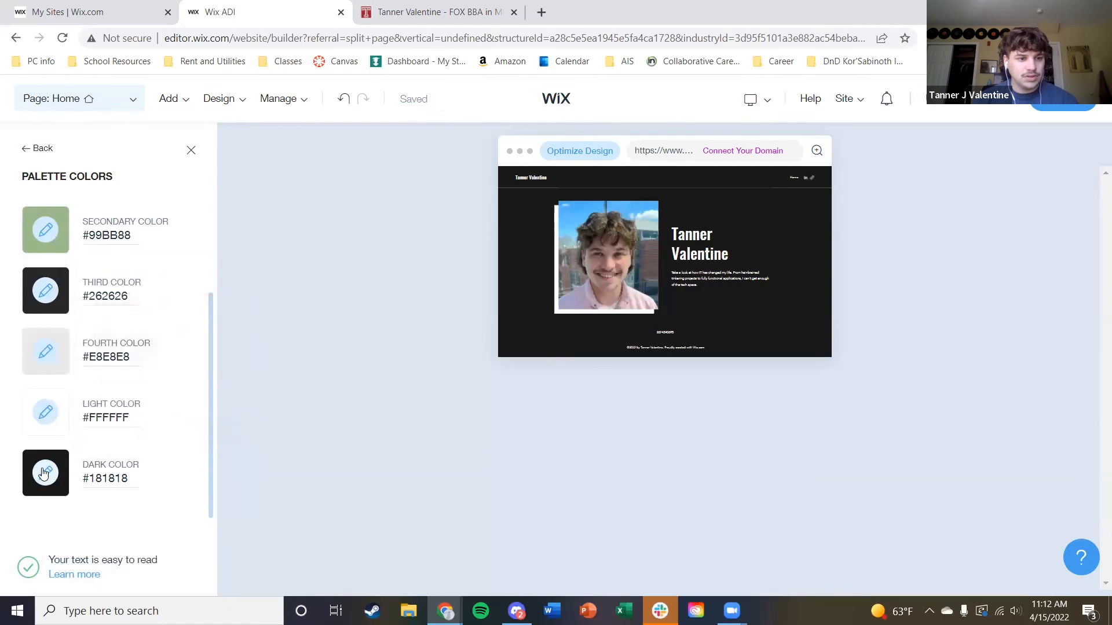
{"action": "left_click", "coordinate": [44, 473]}
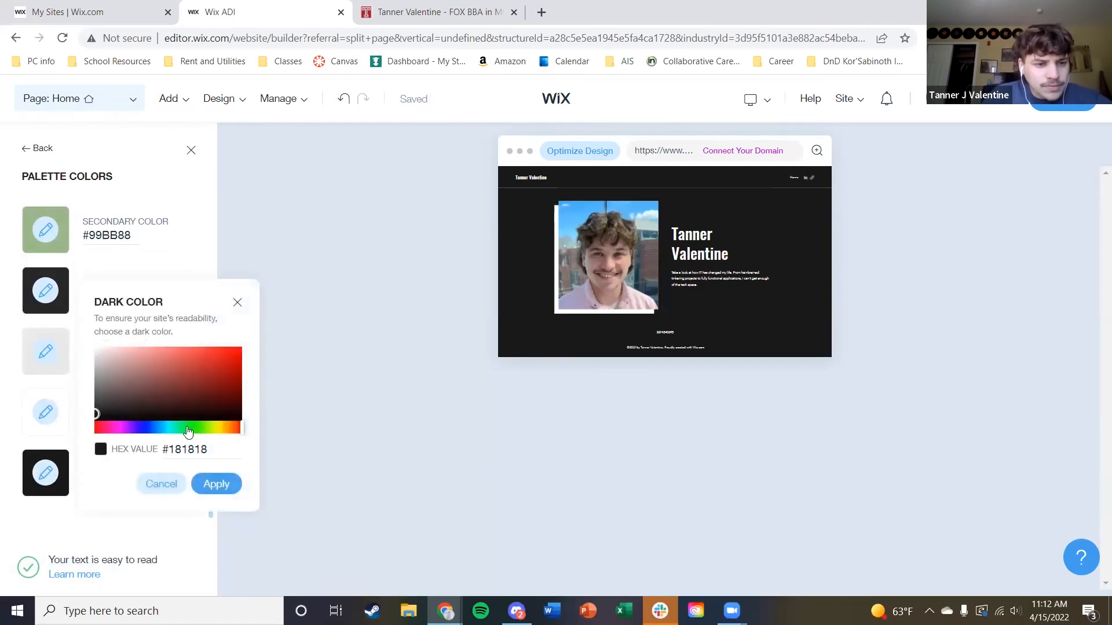
{"action": "left_click", "coordinate": [188, 431]}
{"action": "mouse_move", "coordinate": [189, 409]}
{"action": "left_mouse_down"}
{"action": "mouse_move", "coordinate": [179, 392]}
{"action": "mouse_move", "coordinate": [226, 392]}
{"action": "left_mouse_up"}
{"action": "left_click", "coordinate": [223, 488]}
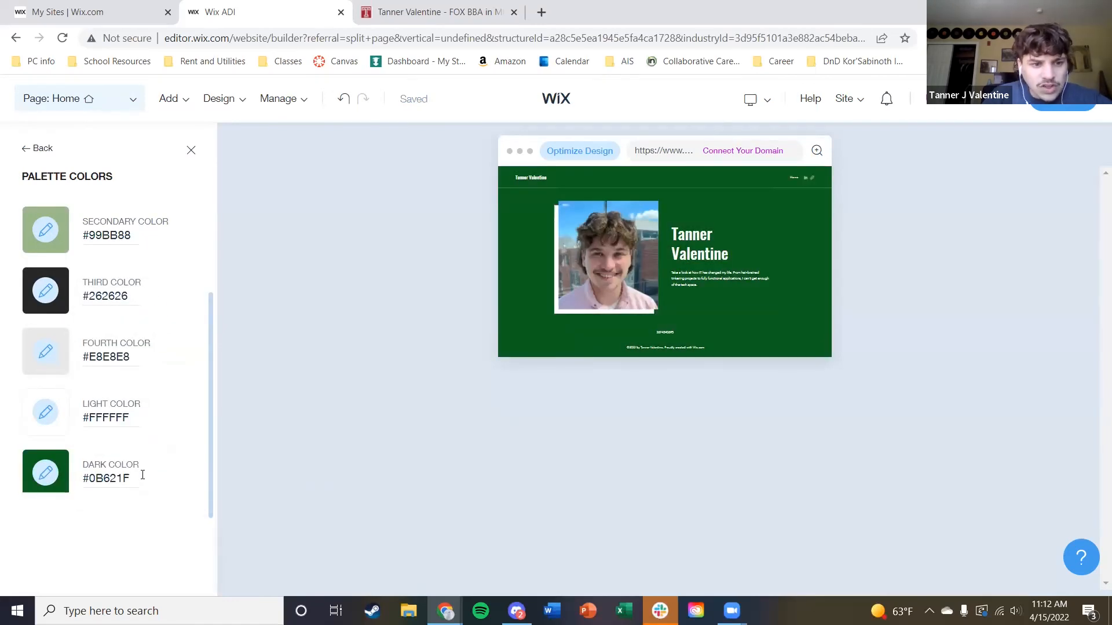
Darken the palette's dark color to #084716 and return to the themes
{"action": "left_click", "coordinate": [54, 472]}
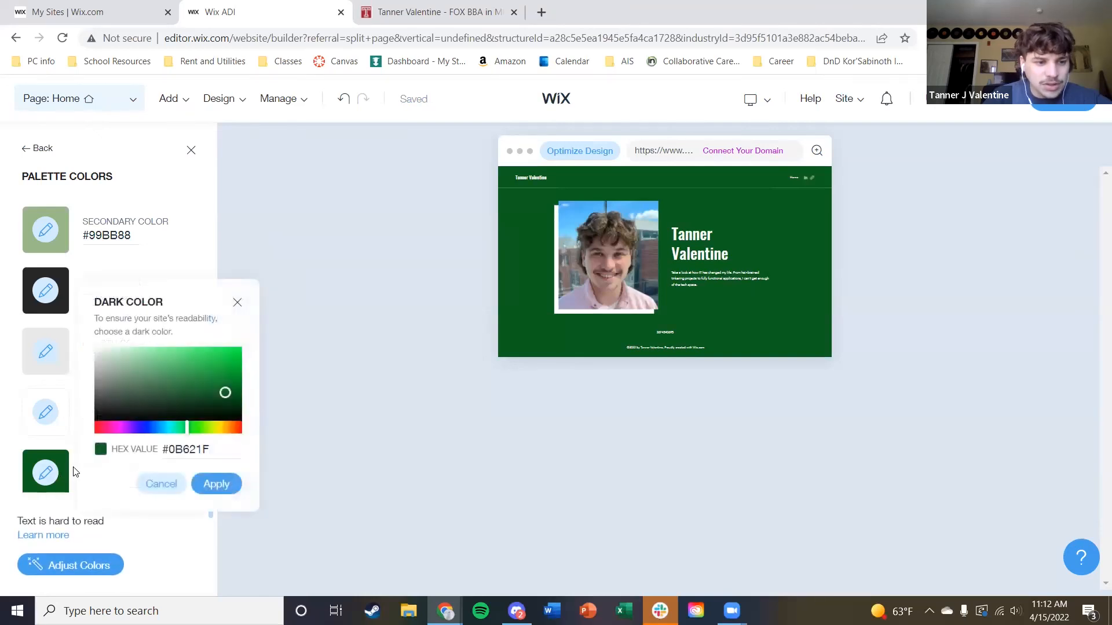
{"action": "left_click_drag", "start_coordinate": [226, 393], "coordinate": [225, 400]}
{"action": "left_click", "coordinate": [215, 483]}
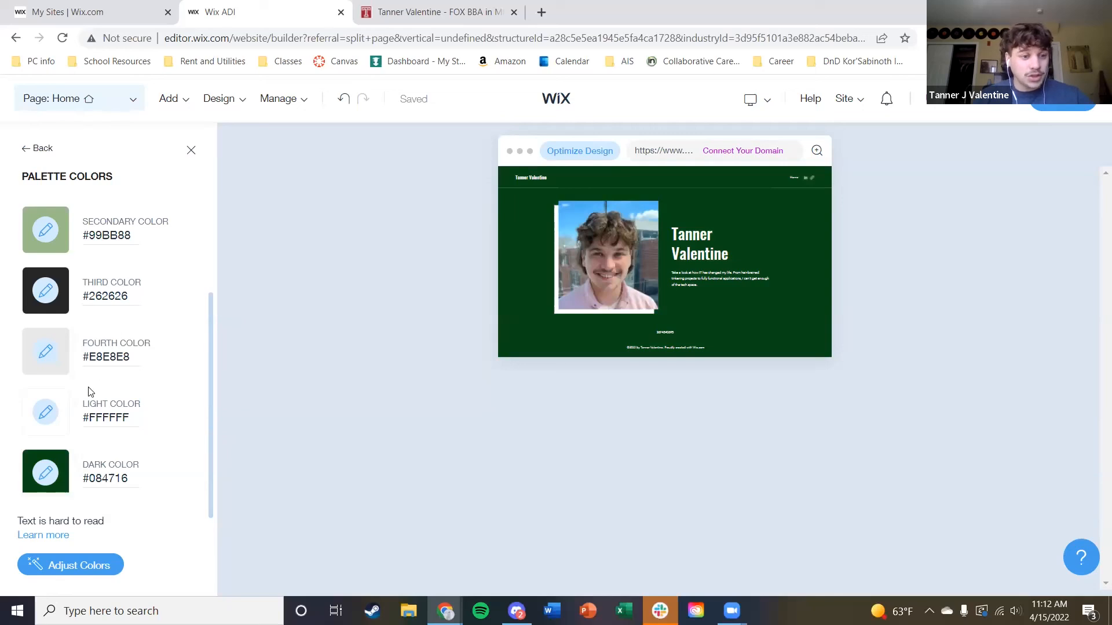
{"action": "scroll", "coordinate": [48, 256], "scroll_direction": "up", "scroll_amount": 3}
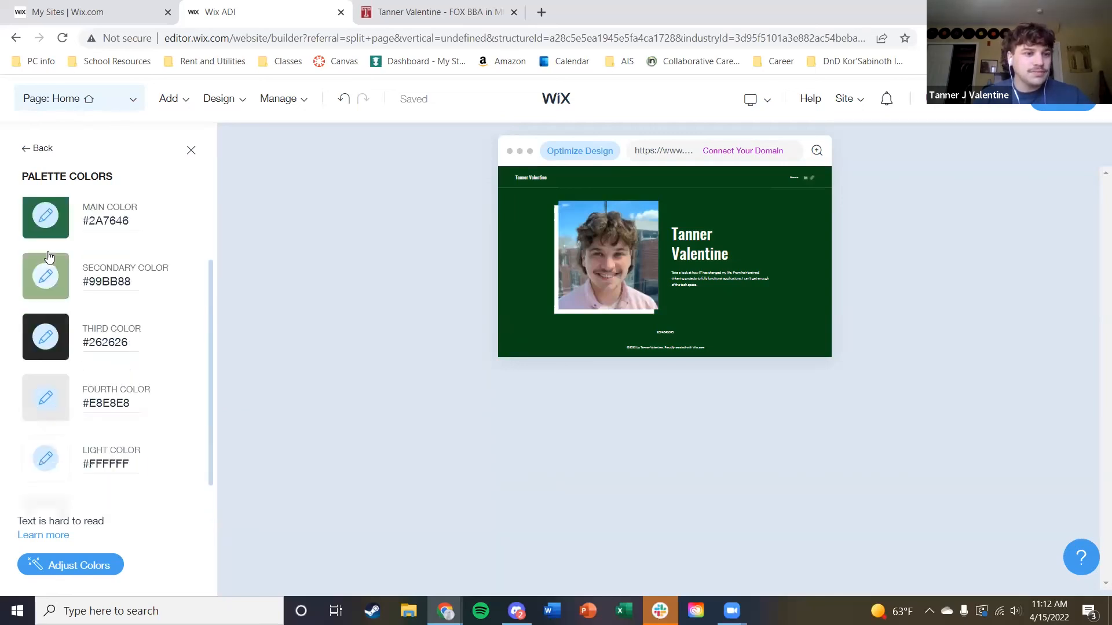
{"action": "scroll", "coordinate": [49, 256], "scroll_direction": "down", "scroll_amount": 3}
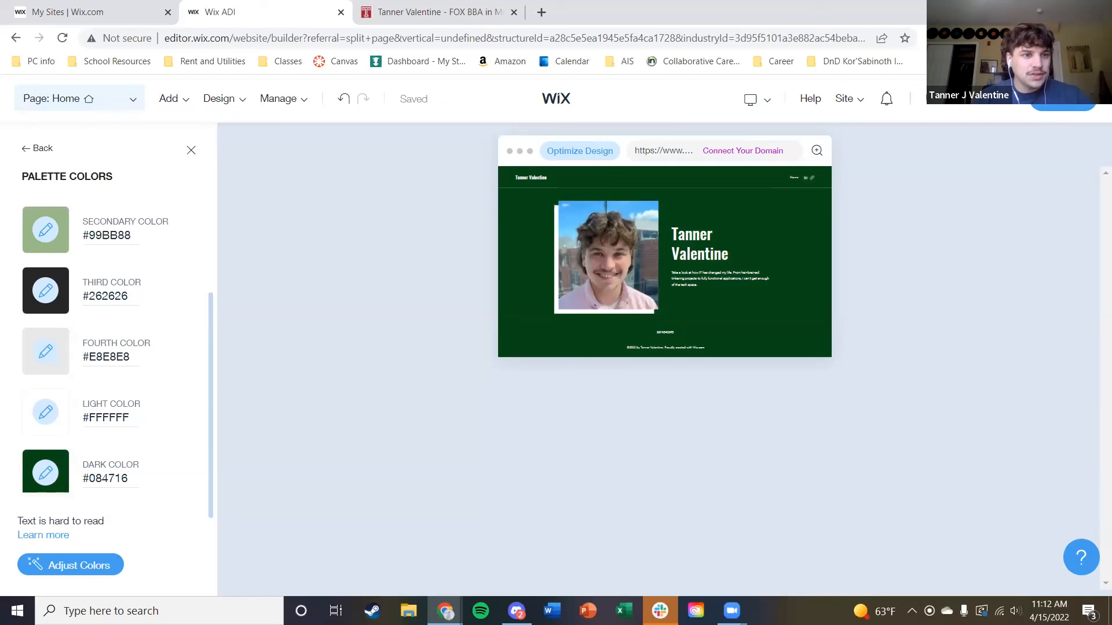
{"action": "left_click", "coordinate": [38, 151]}
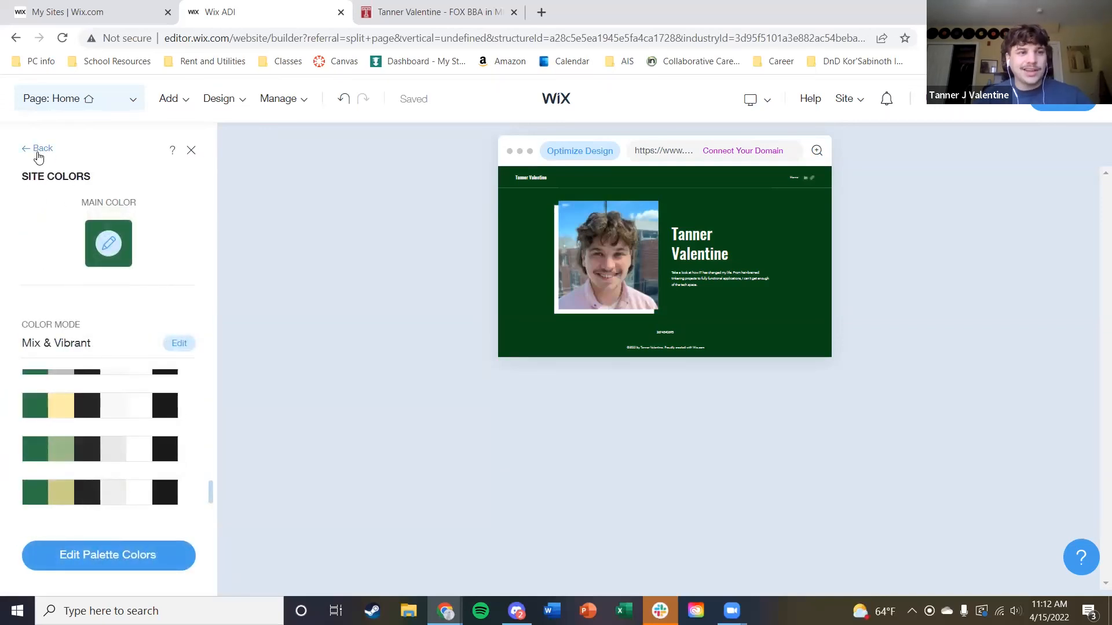
{"action": "left_click", "coordinate": [38, 152]}
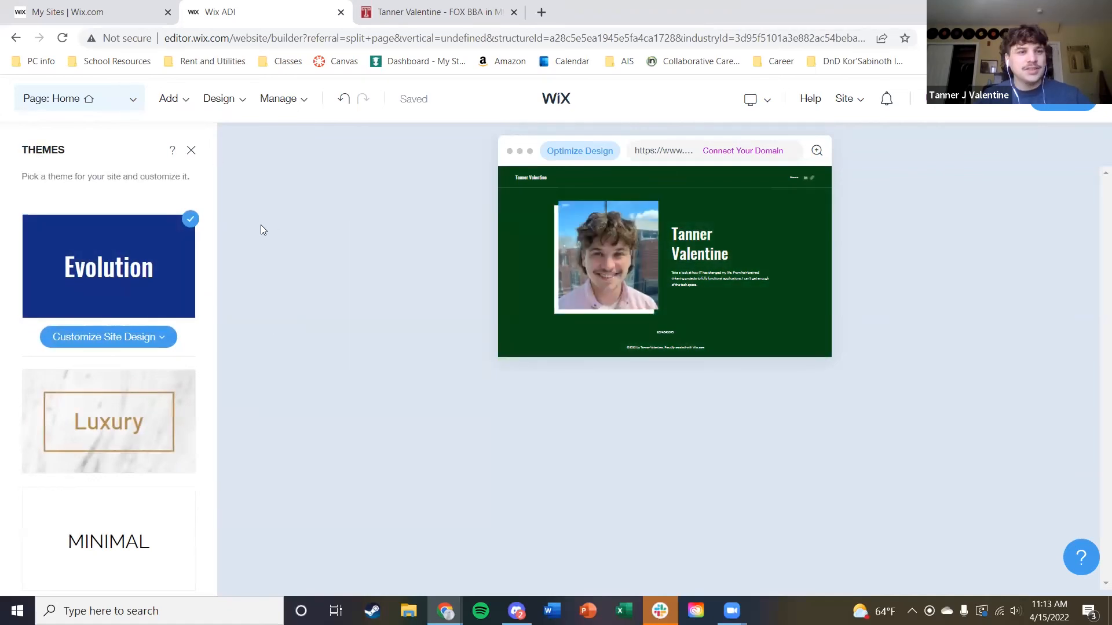
Try the Fuse font set for the site's titles and text
{"action": "left_click", "coordinate": [116, 338]}
{"action": "left_click", "coordinate": [109, 397]}
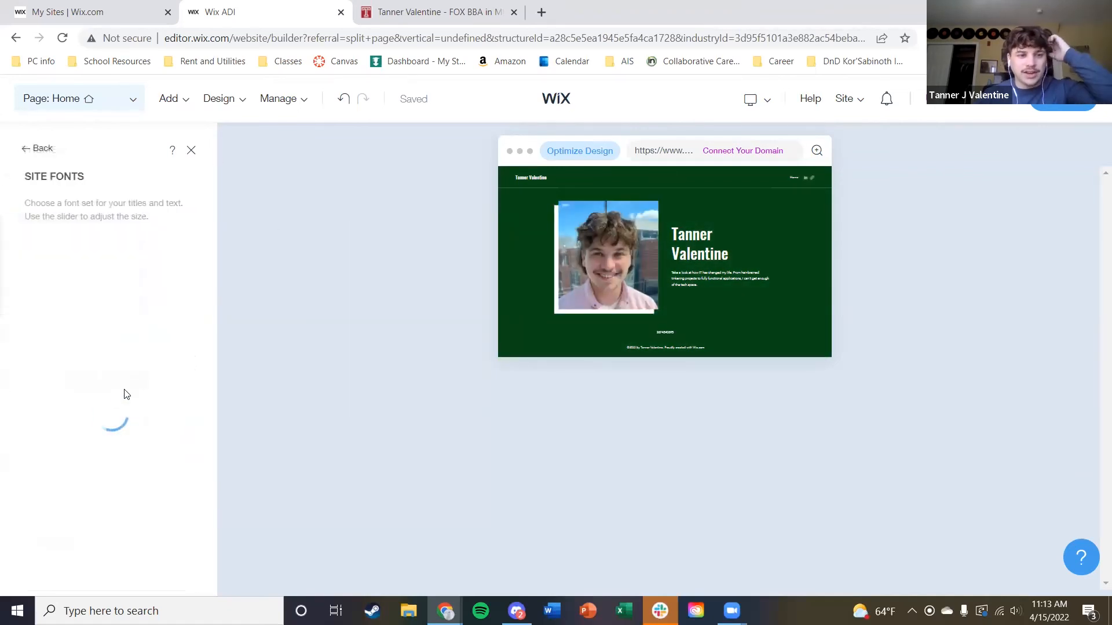
{"action": "scroll", "coordinate": [110, 417], "scroll_direction": "down", "scroll_amount": 3}
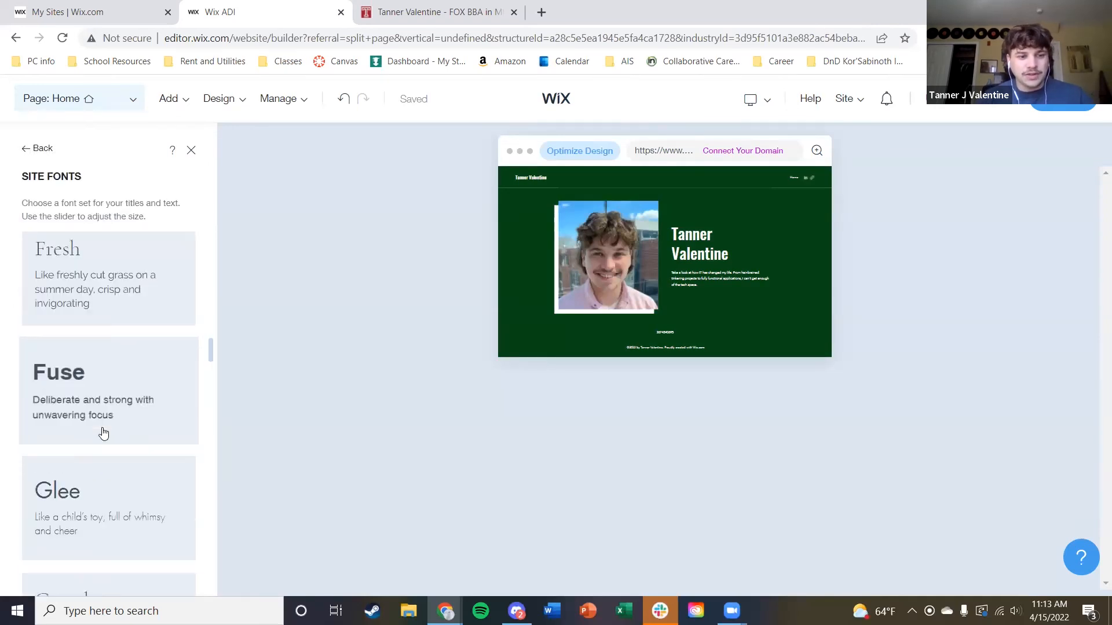
{"action": "left_click", "coordinate": [121, 387]}
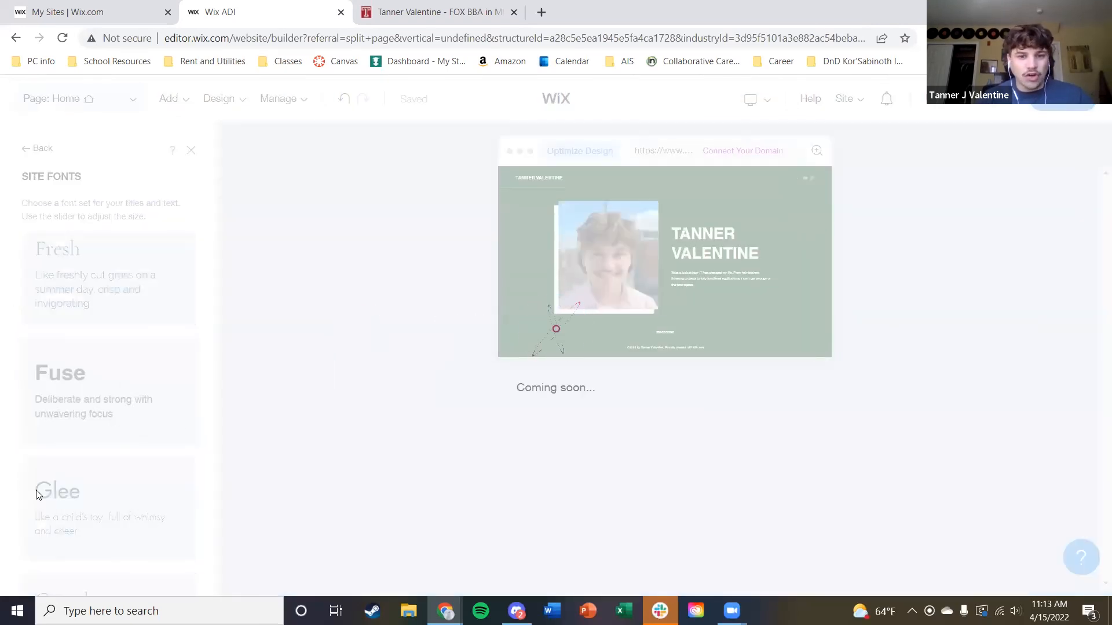
{"action": "scroll", "coordinate": [51, 347], "scroll_direction": "up", "scroll_amount": 5}
{"action": "scroll", "coordinate": [100, 405], "scroll_direction": "up", "scroll_amount": 2}
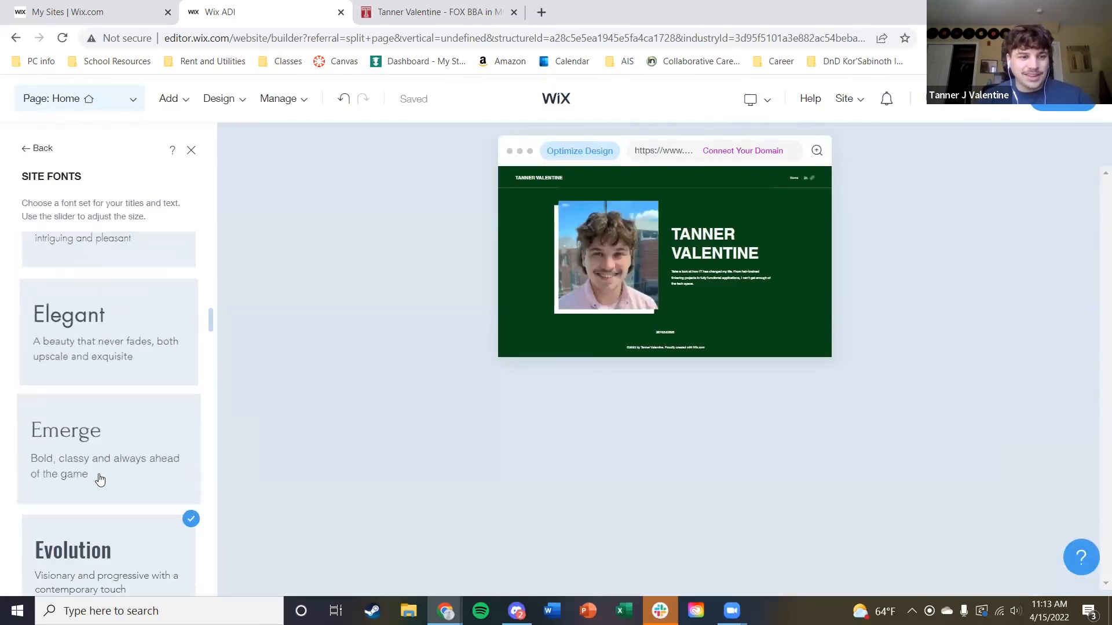
Switch the site's fonts back to the Evolution set and return to the themes
{"action": "scroll", "coordinate": [84, 556], "scroll_direction": "down", "scroll_amount": 1}
{"action": "scroll", "coordinate": [114, 409], "scroll_direction": "down", "scroll_amount": 8}
{"action": "scroll", "coordinate": [129, 335], "scroll_direction": "up", "scroll_amount": 5}
{"action": "left_click", "coordinate": [129, 341]}
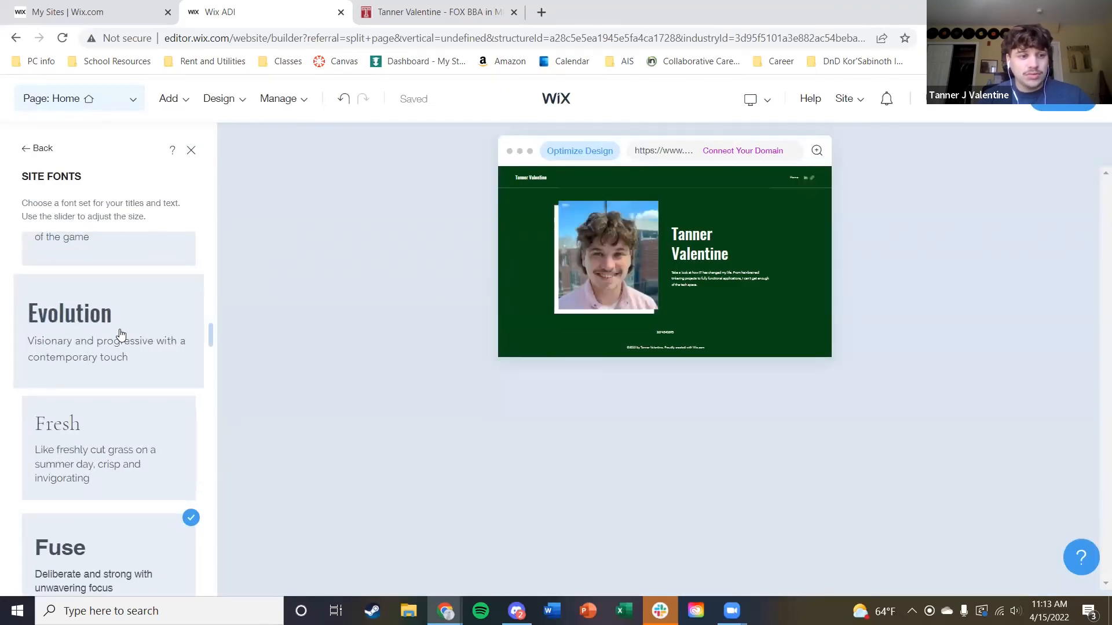
{"action": "left_click", "coordinate": [122, 394]}
{"action": "scroll", "coordinate": [134, 408], "scroll_direction": "down", "scroll_amount": 3}
{"action": "scroll", "coordinate": [133, 405], "scroll_direction": "up", "scroll_amount": 3}
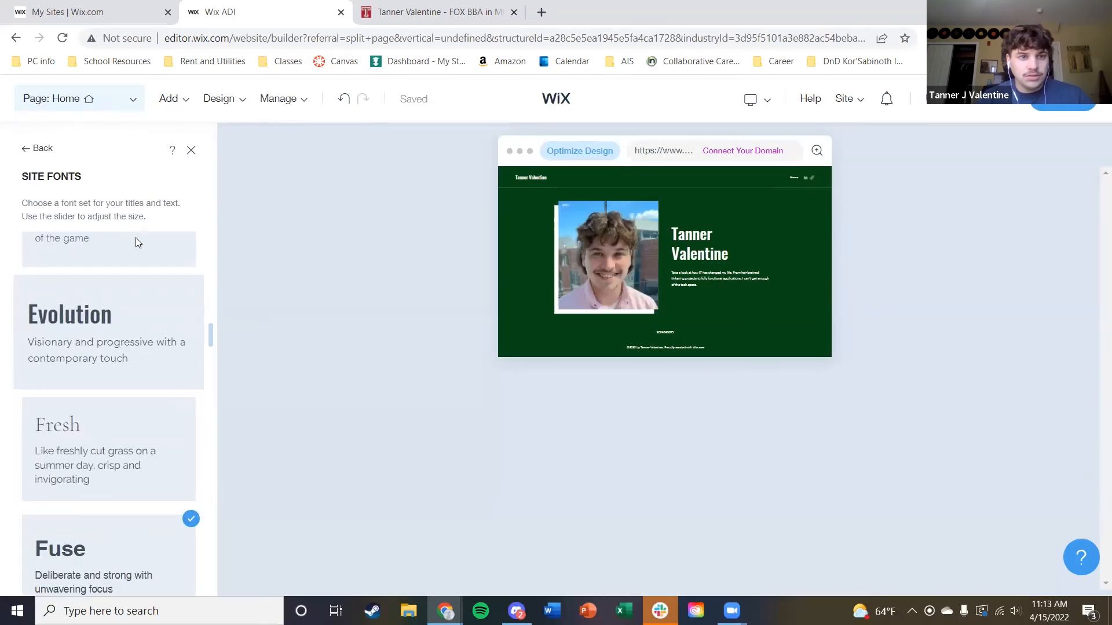
{"action": "left_click", "coordinate": [38, 149]}
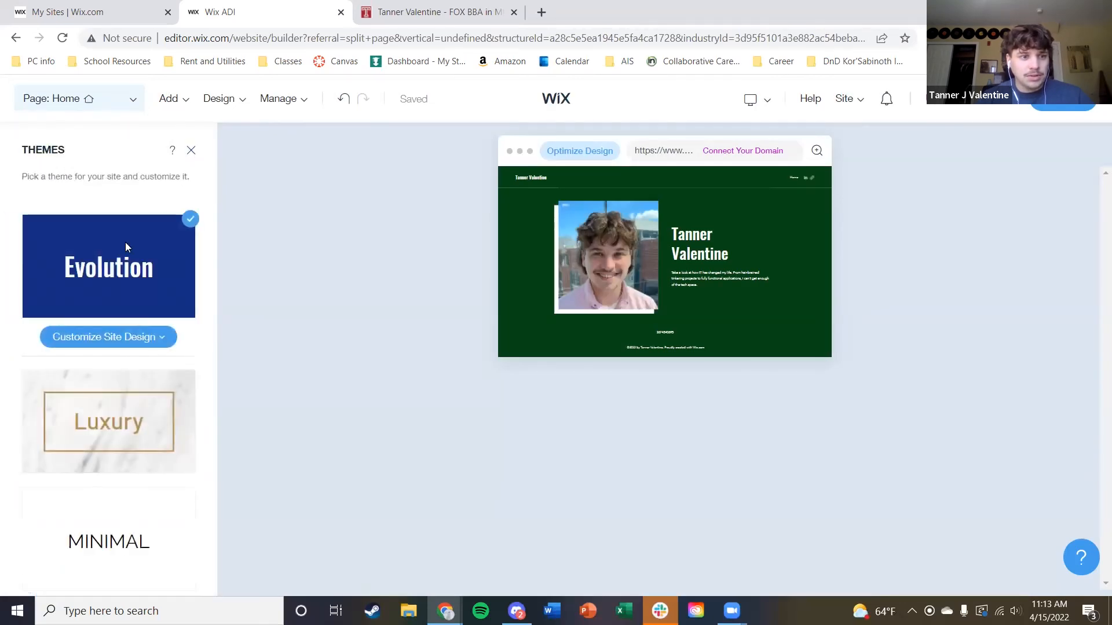
Try the Huge size for the Evolution site fonts, then set it to Large and leave the theme settings
{"action": "left_click", "coordinate": [132, 337]}
{"action": "left_click", "coordinate": [99, 399]}
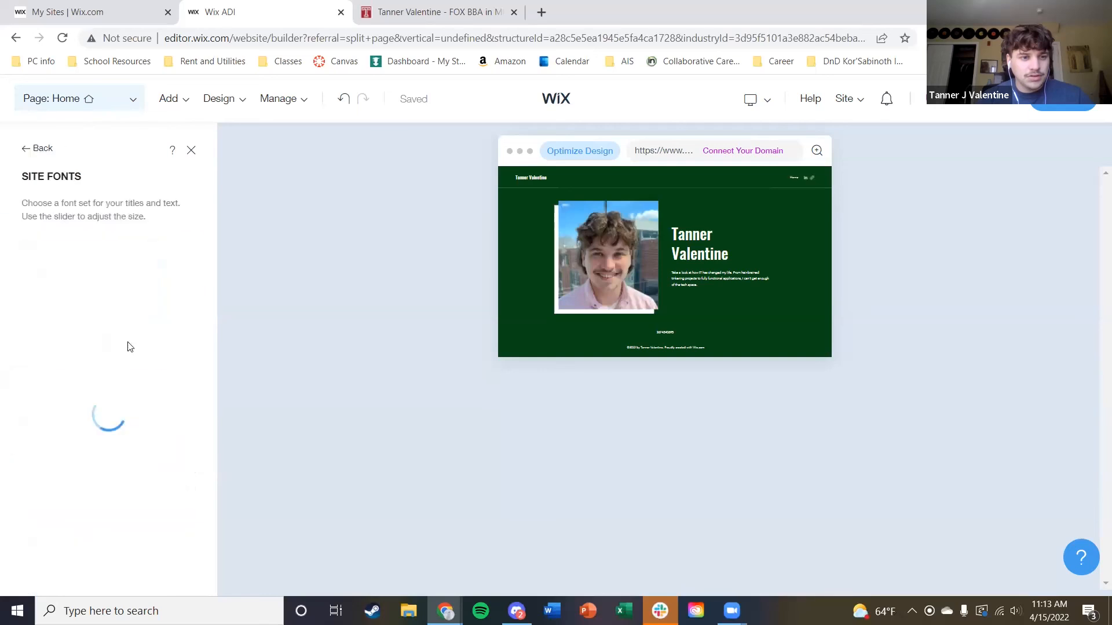
{"action": "left_click_drag", "start_coordinate": [154, 363], "coordinate": [190, 365]}
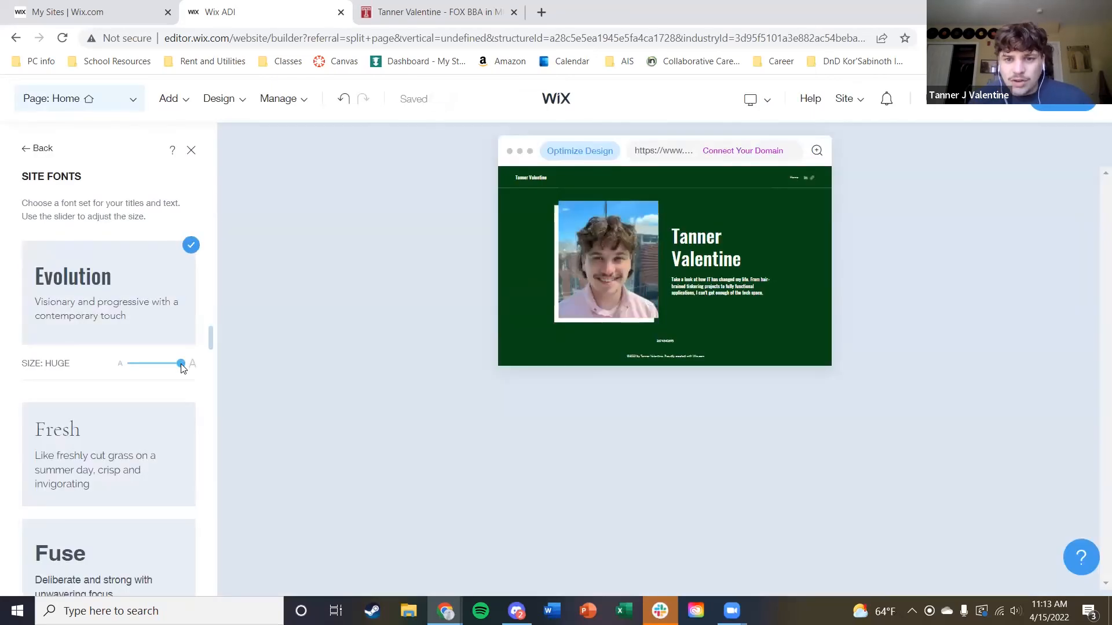
{"action": "left_click_drag", "start_coordinate": [182, 366], "coordinate": [166, 371]}
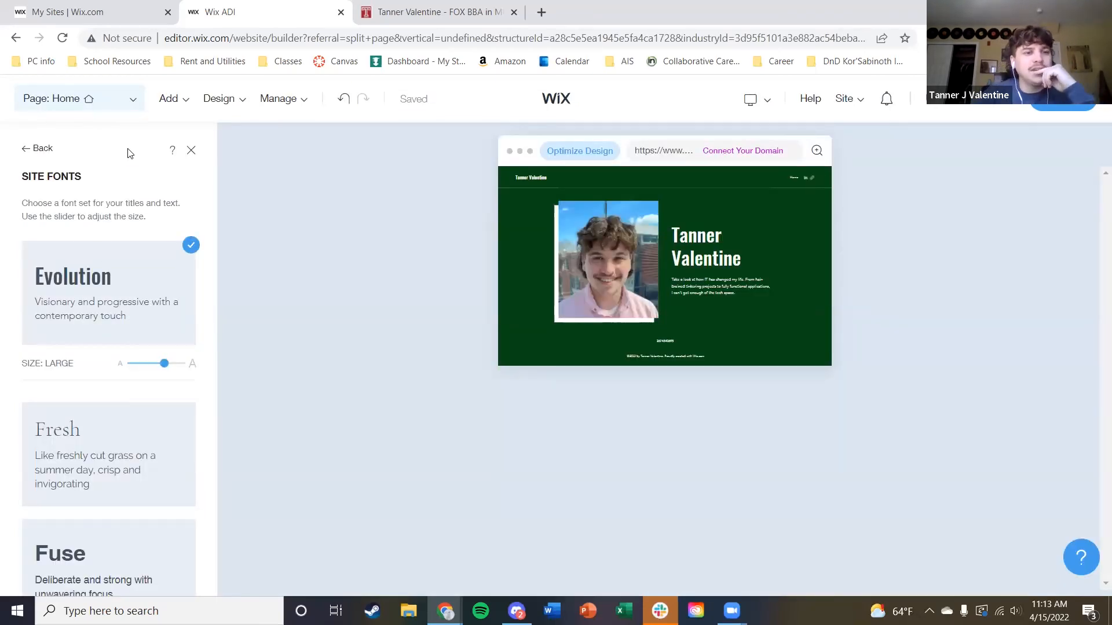
{"action": "left_click", "coordinate": [191, 152]}
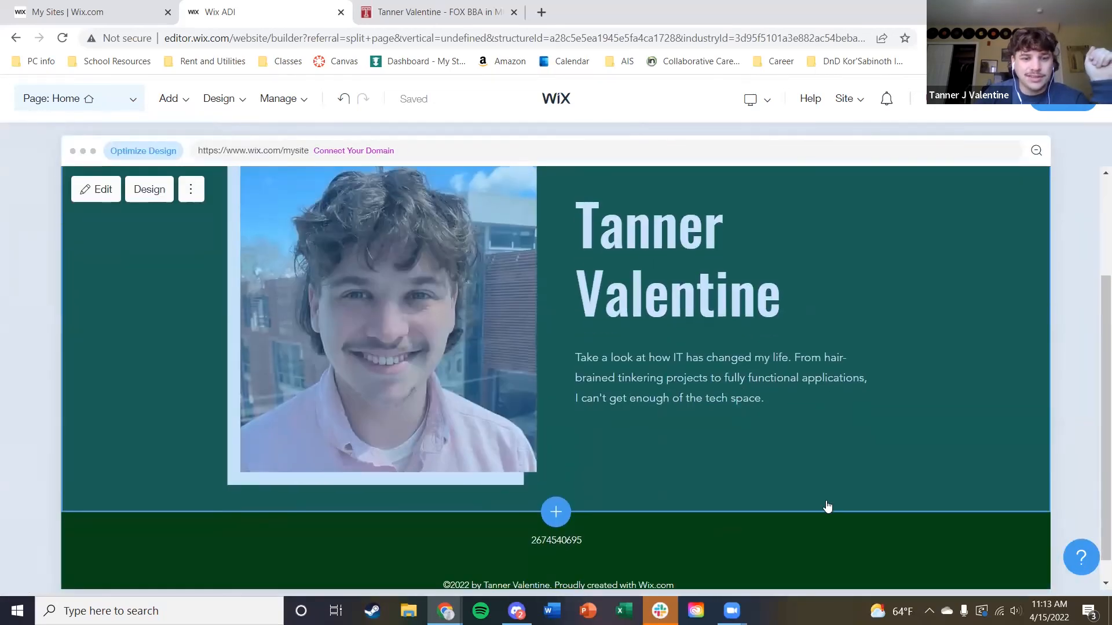
Apply the medium green color combination with white text to the homepage's Welcome section
{"action": "scroll", "coordinate": [827, 508], "scroll_direction": "down", "scroll_amount": 1}
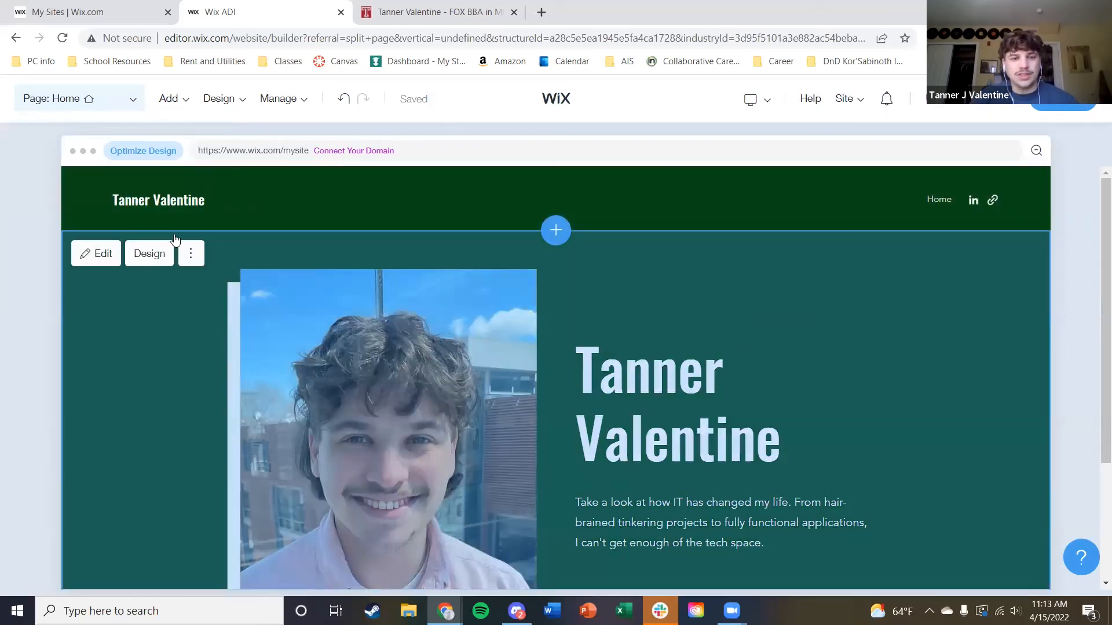
{"action": "left_click", "coordinate": [191, 255]}
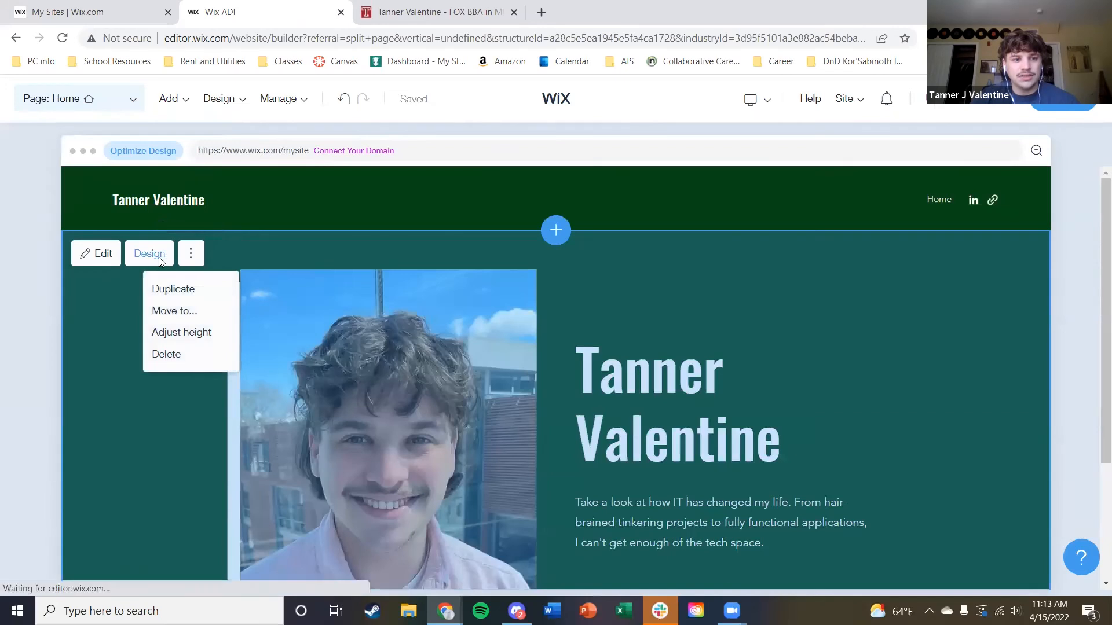
{"action": "left_click", "coordinate": [160, 258]}
{"action": "left_click", "coordinate": [143, 387]}
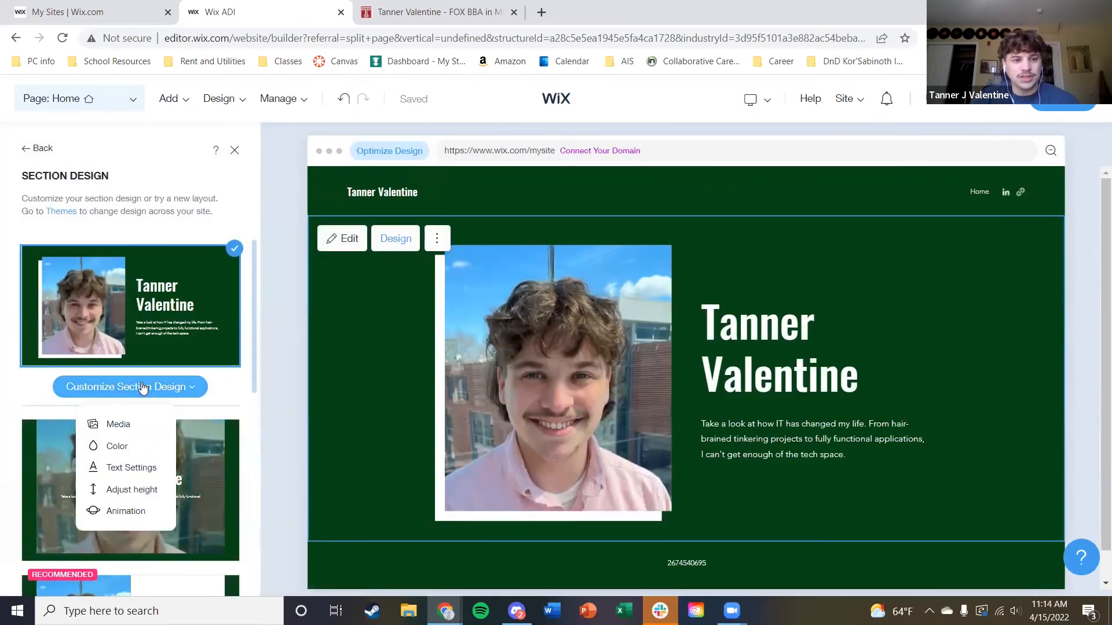
{"action": "left_click", "coordinate": [120, 448]}
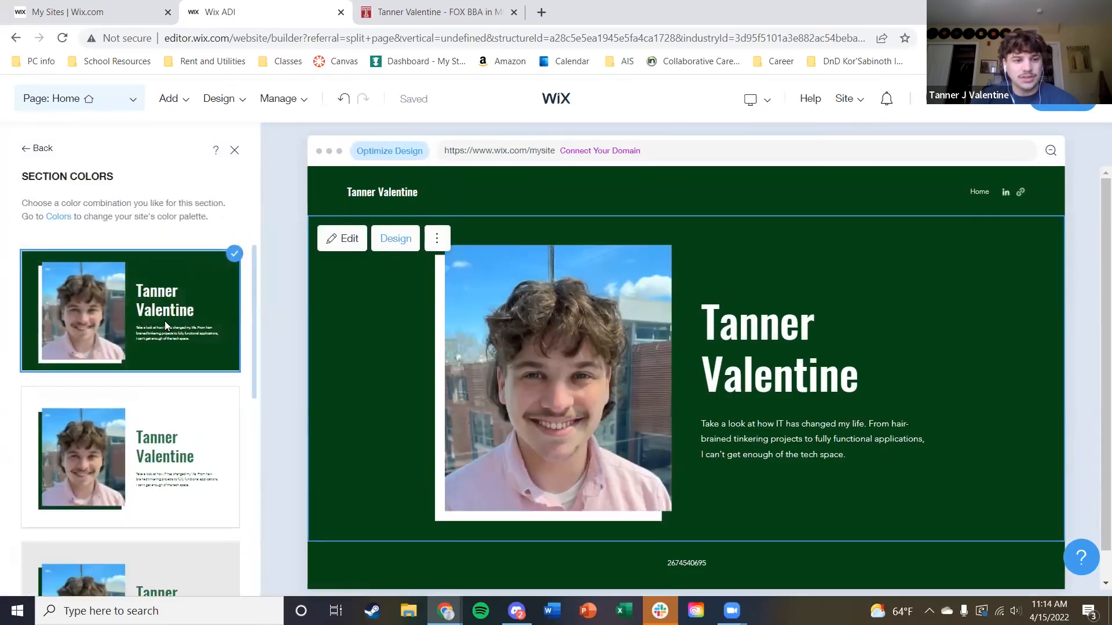
{"action": "scroll", "coordinate": [187, 324], "scroll_direction": "down", "scroll_amount": 2}
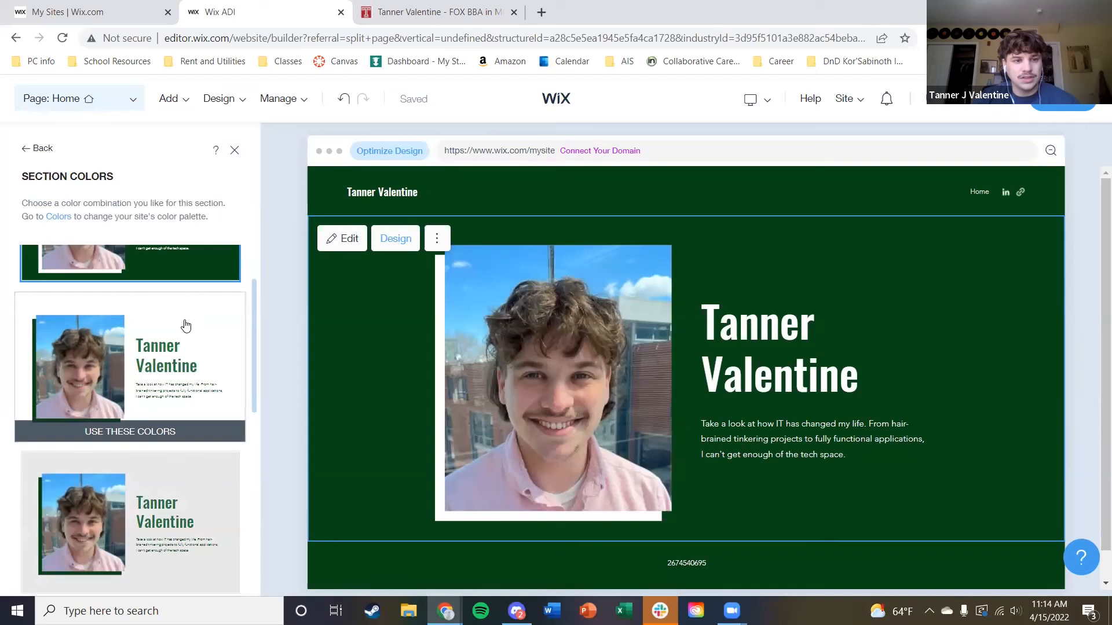
{"action": "scroll", "coordinate": [186, 326], "scroll_direction": "down", "scroll_amount": 2}
{"action": "scroll", "coordinate": [185, 326], "scroll_direction": "down", "scroll_amount": 2}
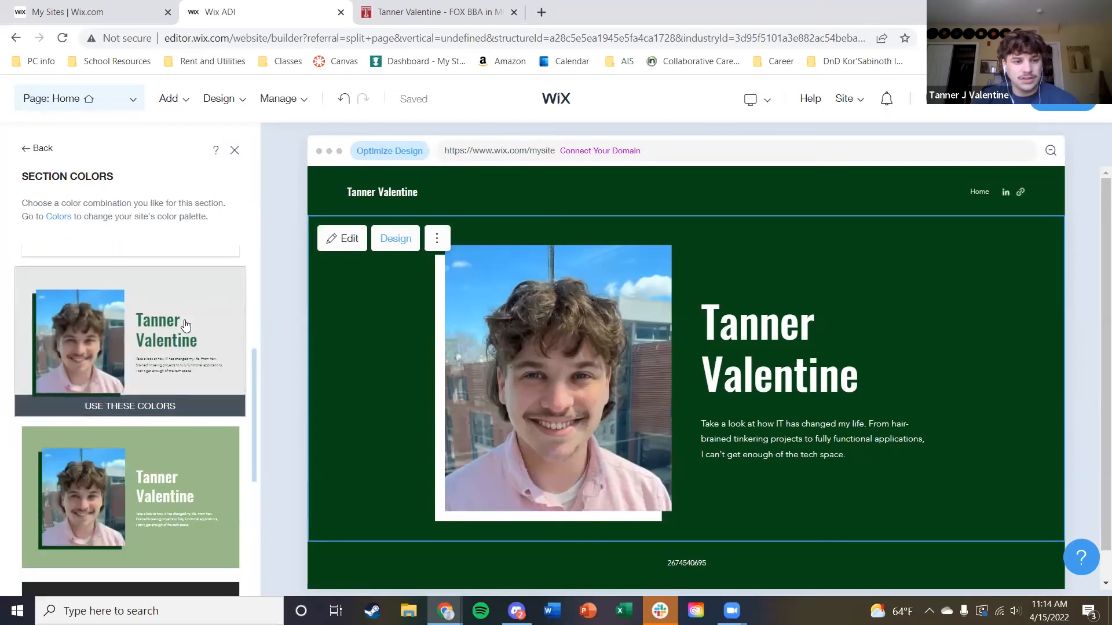
{"action": "scroll", "coordinate": [186, 326], "scroll_direction": "down", "scroll_amount": 6}
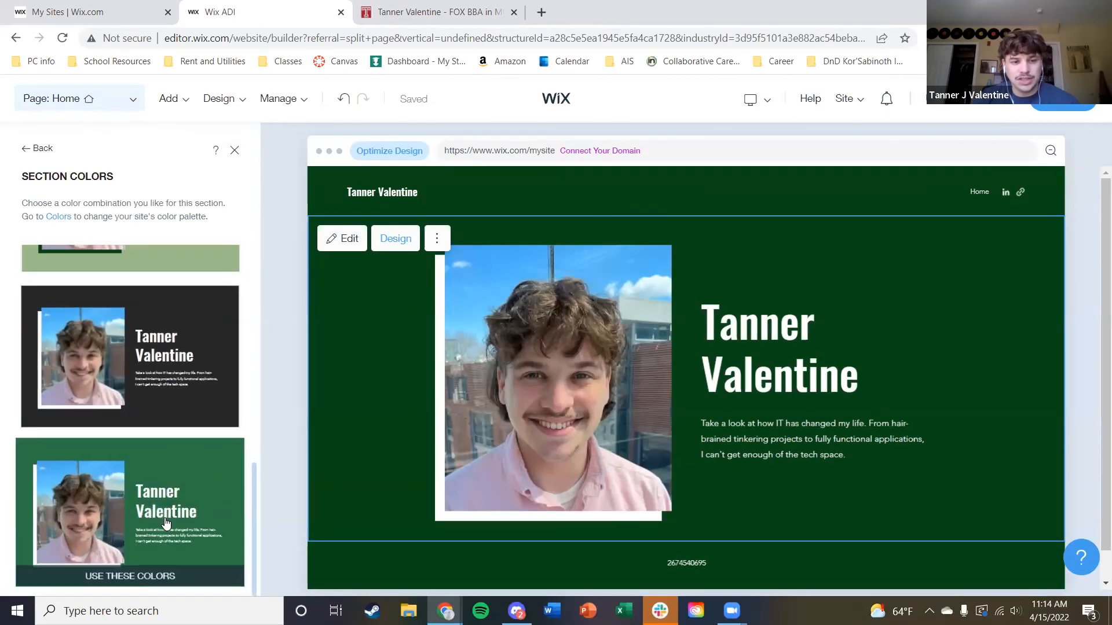
{"action": "left_click", "coordinate": [166, 524]}
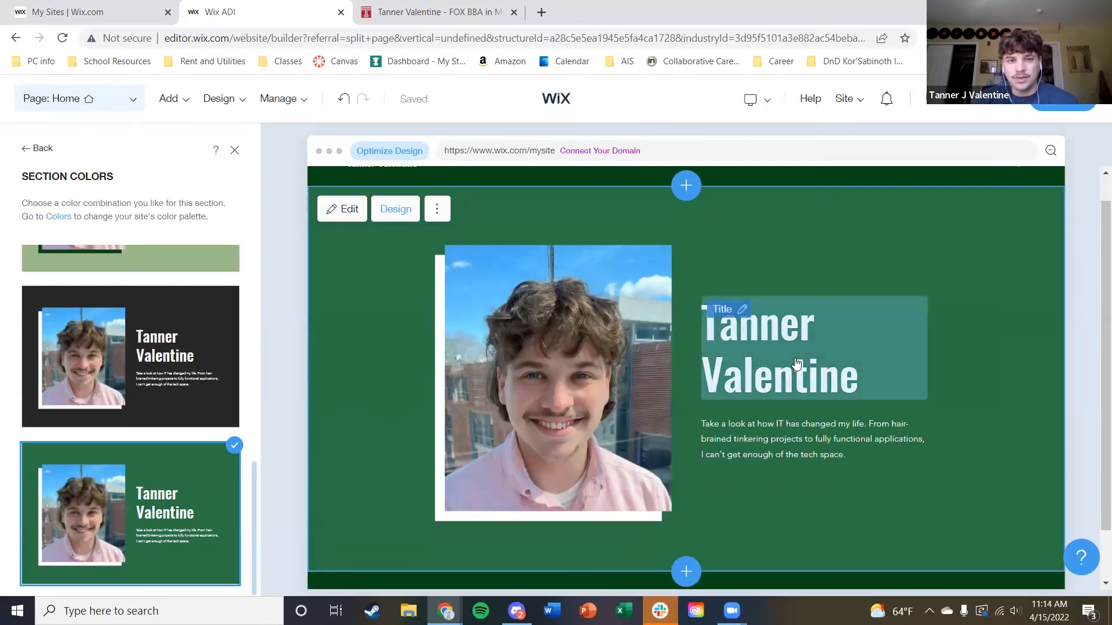
Look over the recolored homepage from header to footer, leaving the section color settings
{"action": "scroll", "coordinate": [812, 355], "scroll_direction": "up", "scroll_amount": 1}
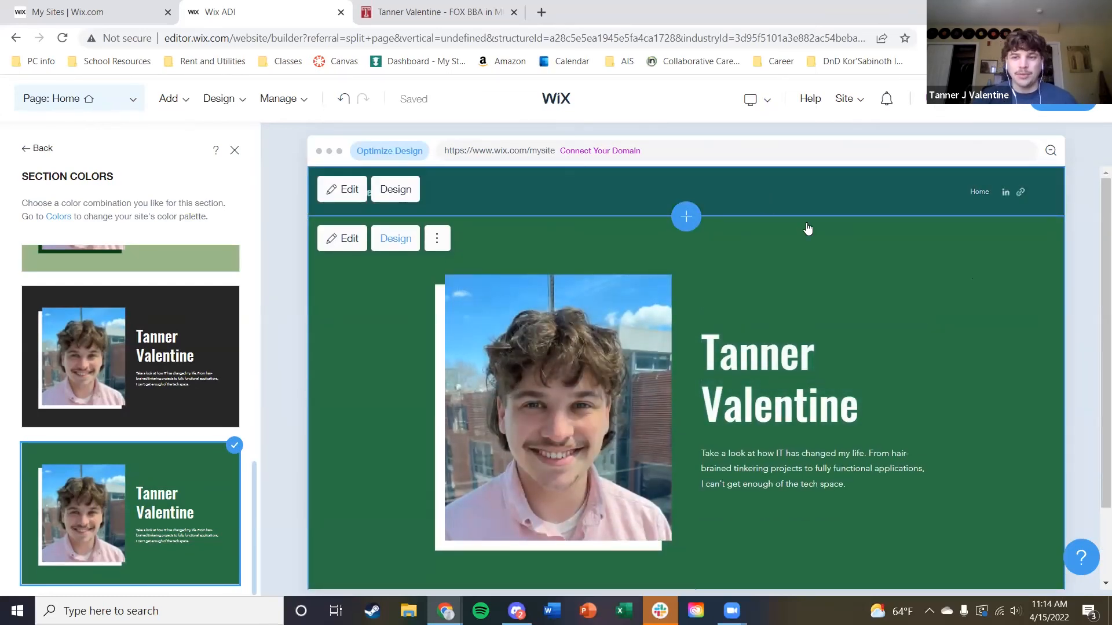
{"action": "scroll", "coordinate": [806, 231], "scroll_direction": "down", "scroll_amount": 2}
{"action": "scroll", "coordinate": [613, 248], "scroll_direction": "up", "scroll_amount": 2}
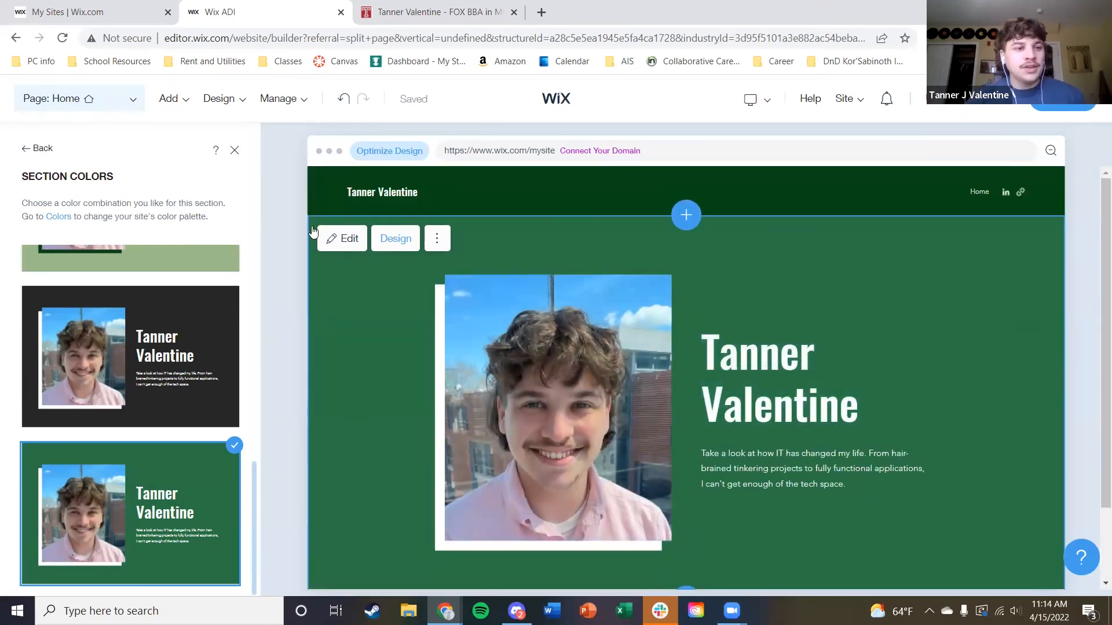
{"action": "scroll", "coordinate": [168, 486], "scroll_direction": "up", "scroll_amount": 10}
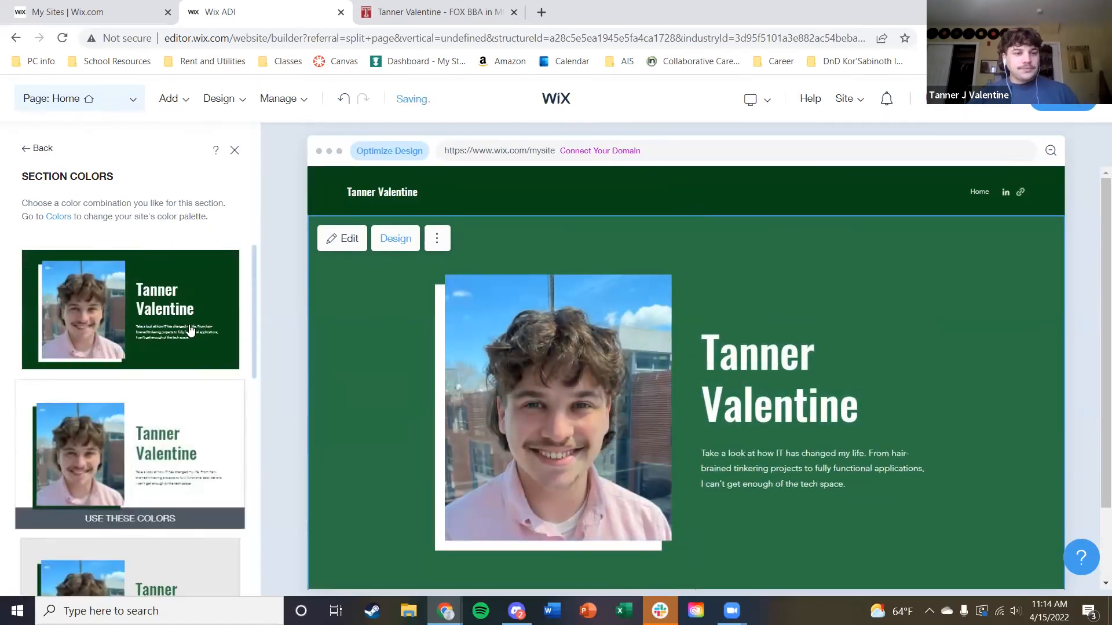
{"action": "left_click", "coordinate": [235, 151]}
{"action": "scroll", "coordinate": [802, 388], "scroll_direction": "down", "scroll_amount": 3}
{"action": "scroll", "coordinate": [228, 255], "scroll_direction": "up", "scroll_amount": 3}
{"action": "scroll", "coordinate": [492, 319], "scroll_direction": "down", "scroll_amount": 3}
{"action": "scroll", "coordinate": [499, 322], "scroll_direction": "up", "scroll_amount": 3}
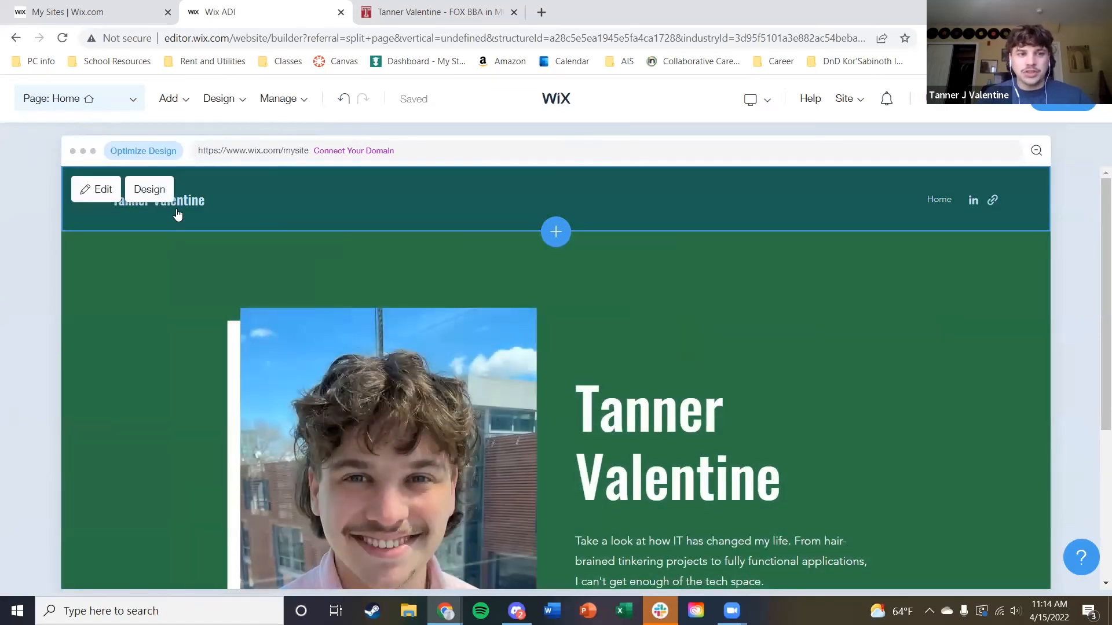
{"action": "scroll", "coordinate": [653, 533], "scroll_direction": "down", "scroll_amount": 5}
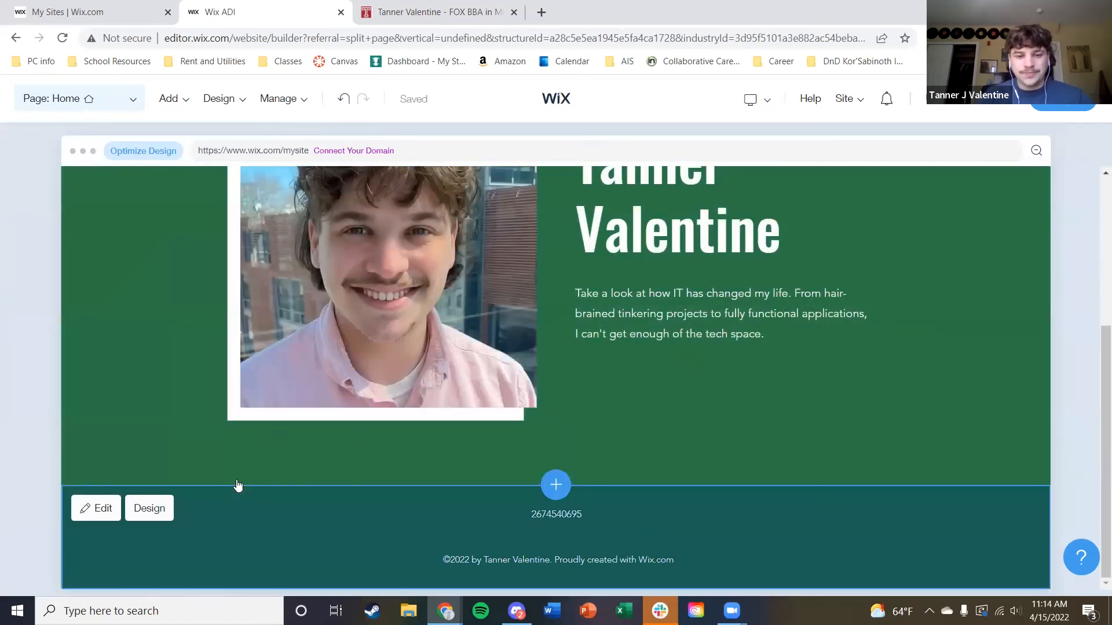
{"action": "scroll", "coordinate": [499, 288], "scroll_direction": "up", "scroll_amount": 5}
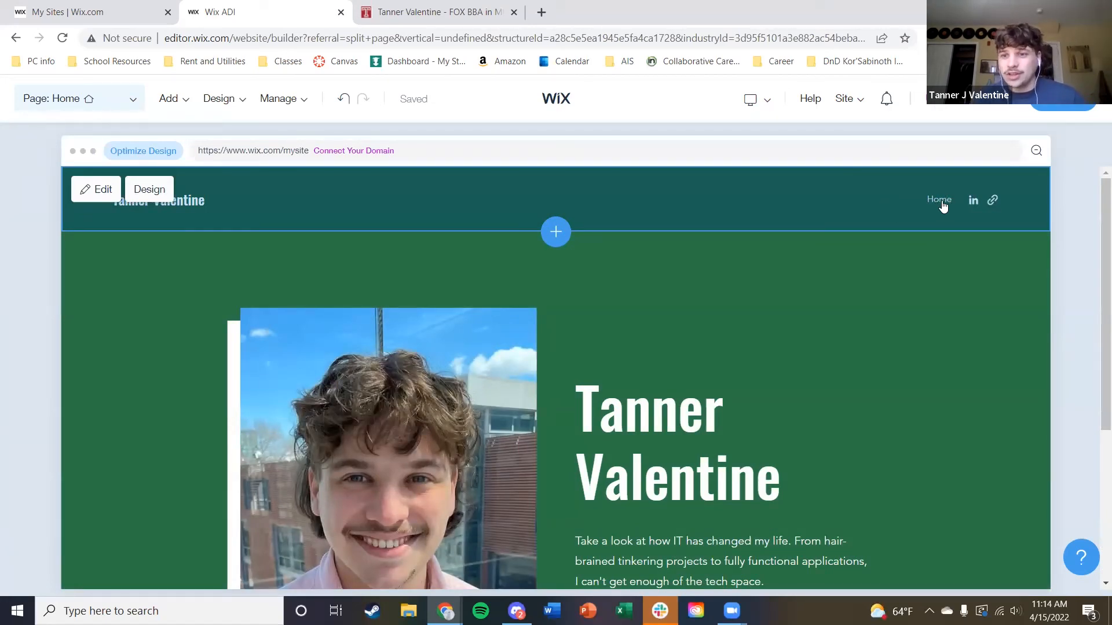
Open the header's content settings, try showing the logo image and hide it again
{"action": "left_click", "coordinate": [97, 190]}
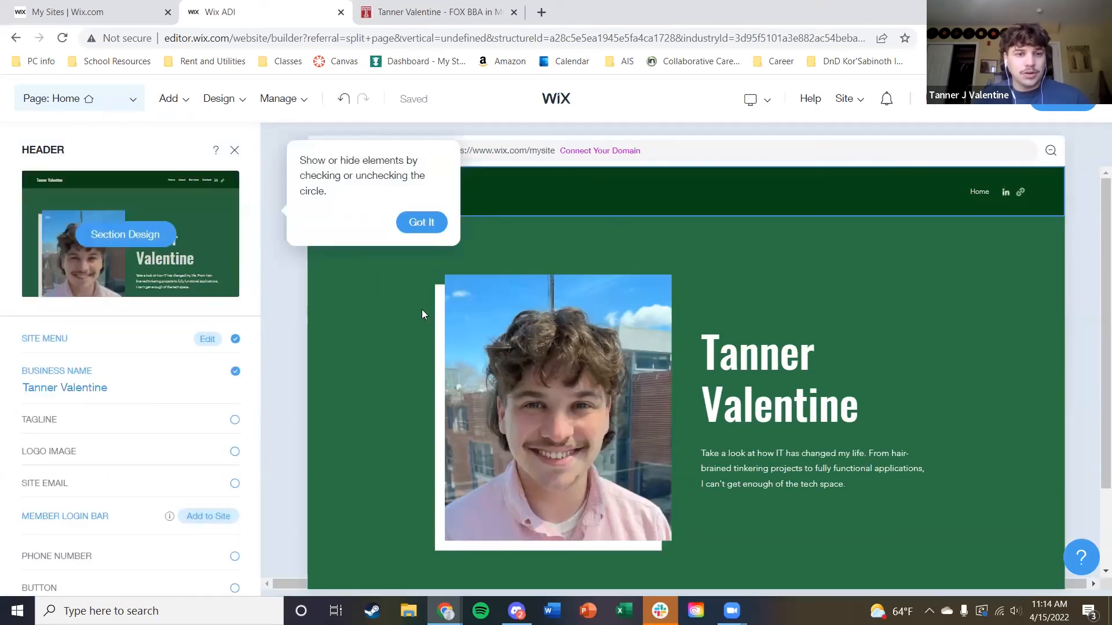
{"action": "left_click", "coordinate": [421, 222]}
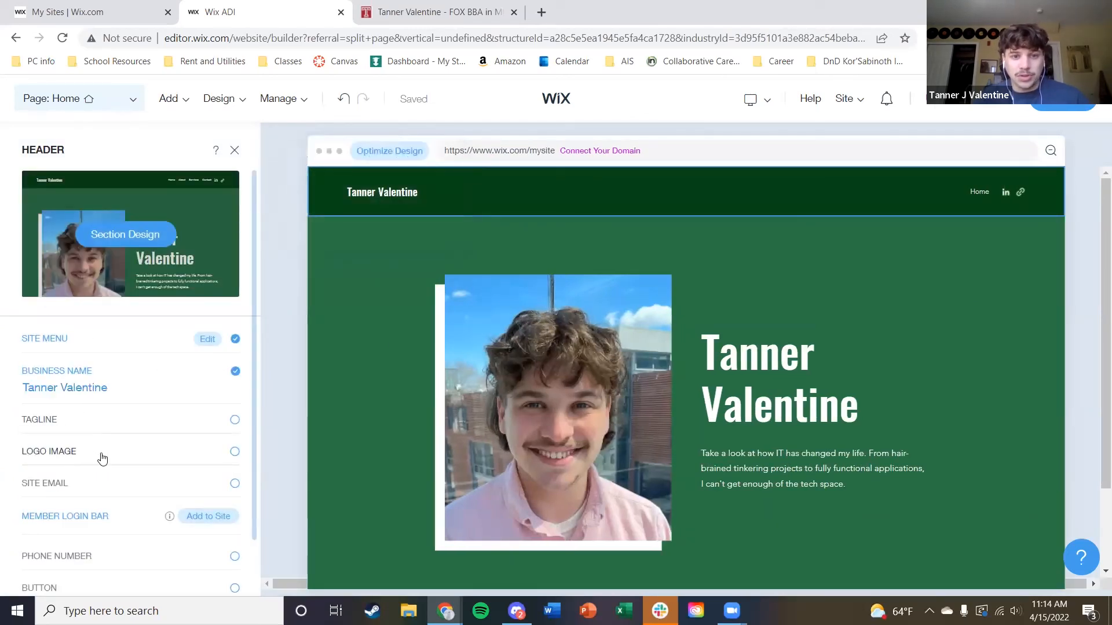
{"action": "left_click", "coordinate": [234, 452]}
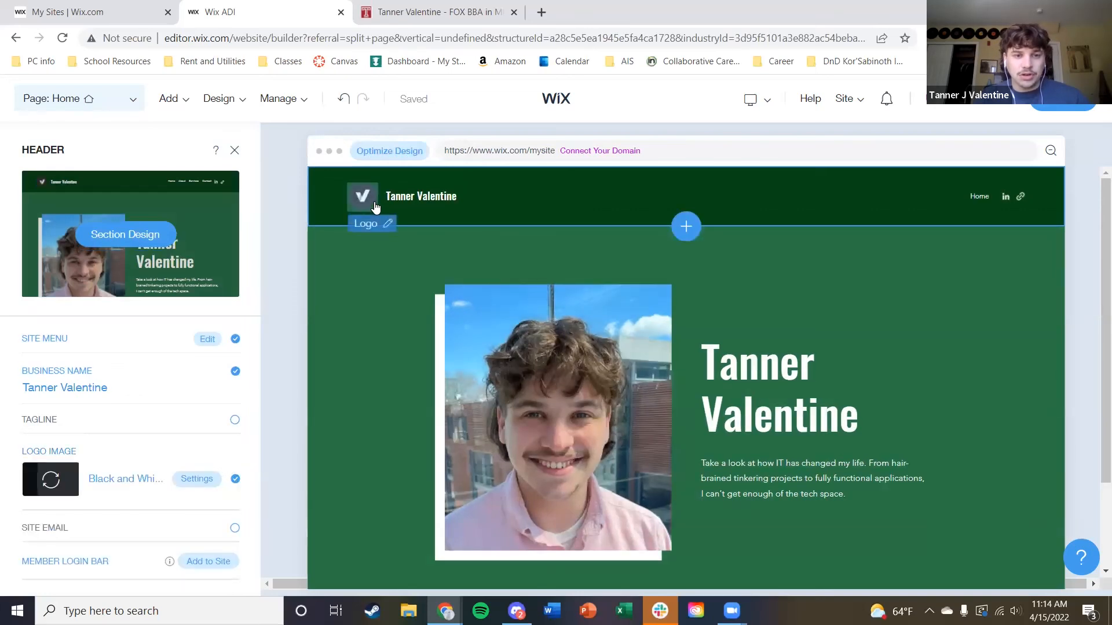
{"action": "left_click", "coordinate": [235, 480]}
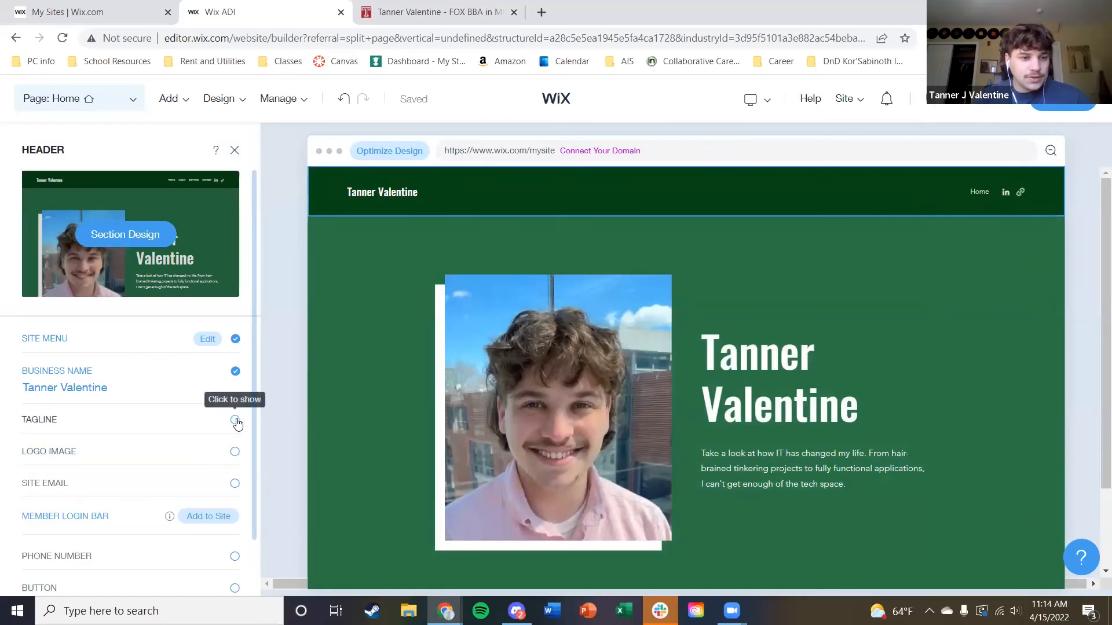
Try showing the tagline in the header, select its text and hide the tagline again
{"action": "left_click", "coordinate": [236, 421]}
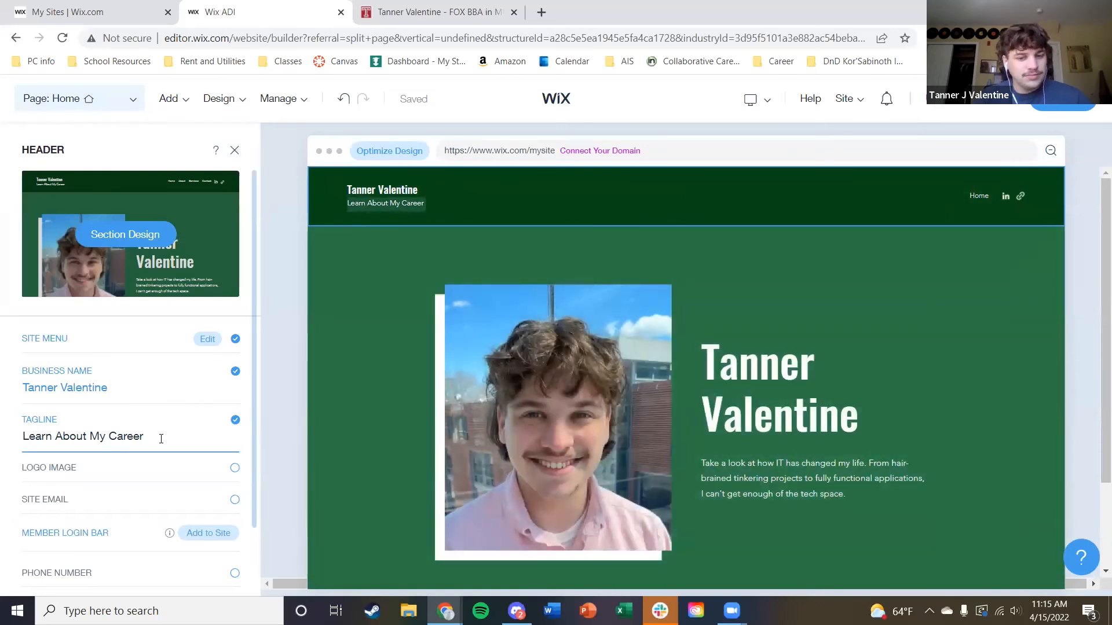
{"action": "left_click", "coordinate": [161, 438]}
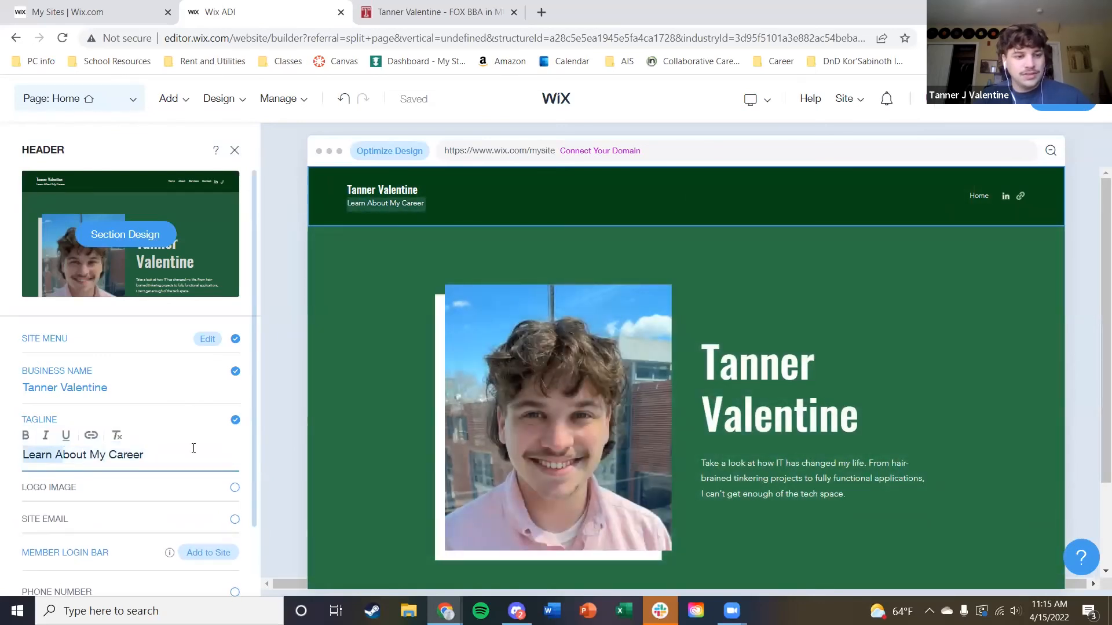
{"action": "left_click_drag", "start_coordinate": [164, 459], "coordinate": [7, 471]}
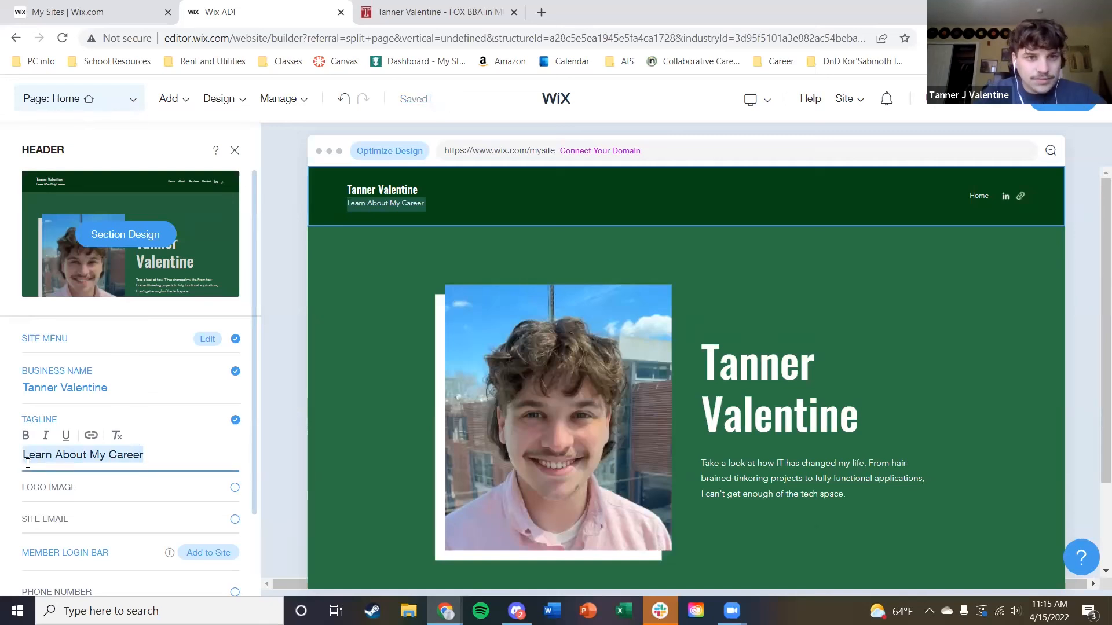
{"action": "left_click", "coordinate": [235, 420]}
Try showing the site email in the header and hide it again
{"action": "scroll", "coordinate": [176, 440], "scroll_direction": "down", "scroll_amount": 1}
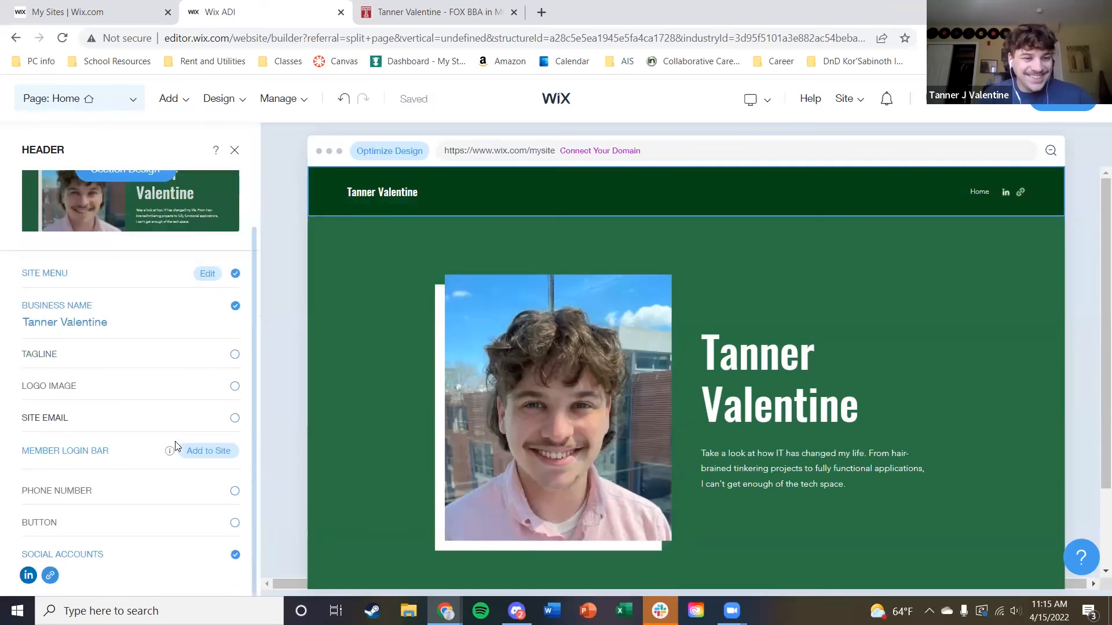
{"action": "left_click", "coordinate": [236, 419]}
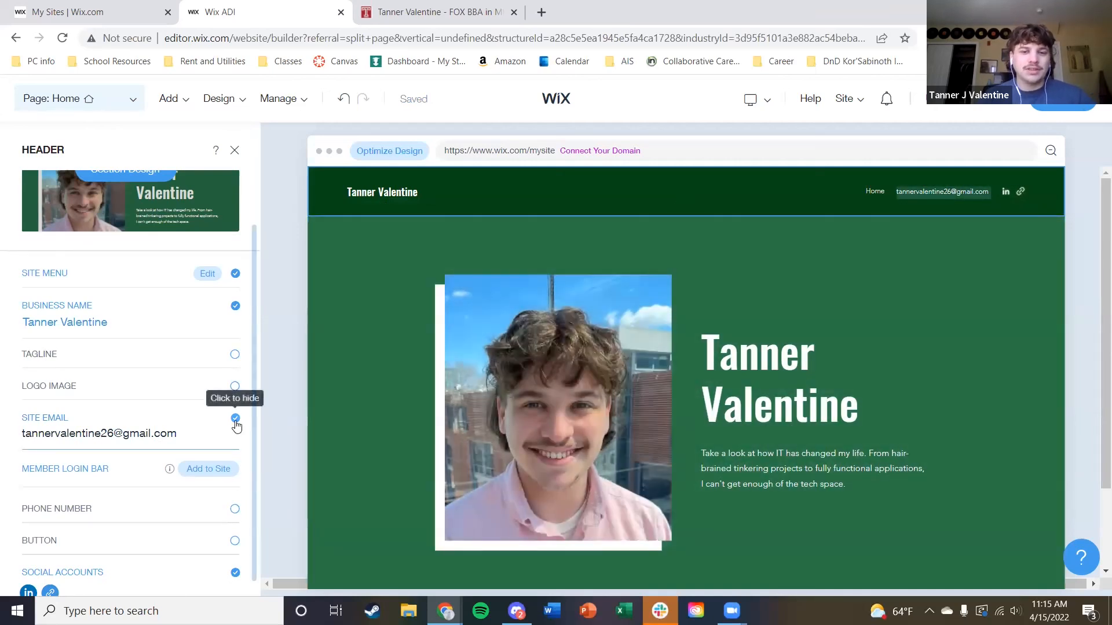
{"action": "left_click", "coordinate": [235, 421]}
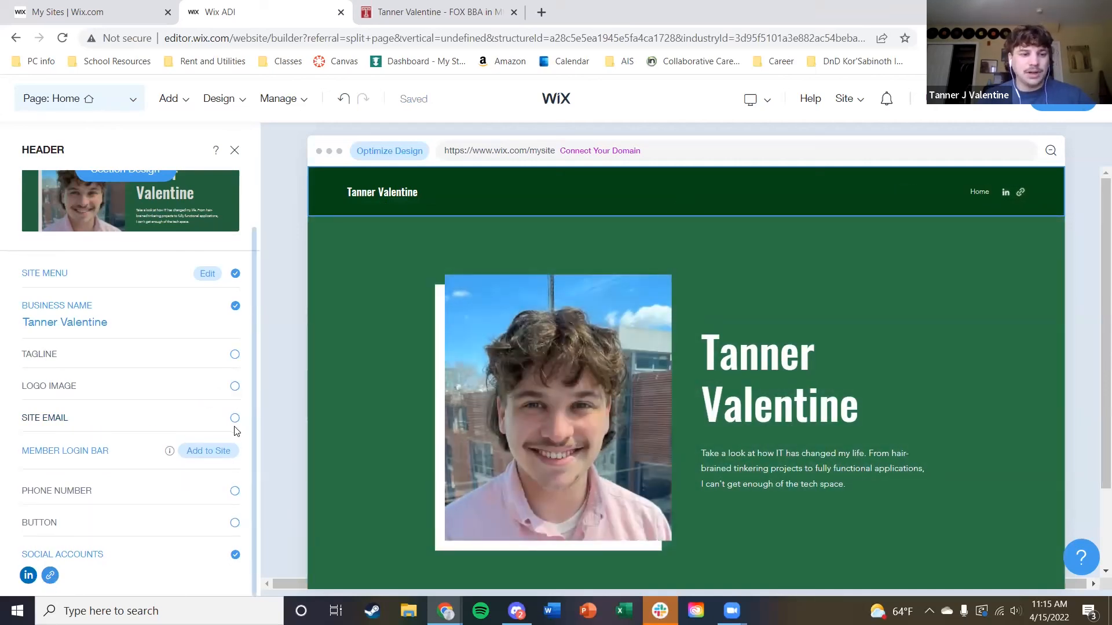
Try hiding the header's social accounts, restore them and leave the header settings
{"action": "left_click", "coordinate": [235, 555]}
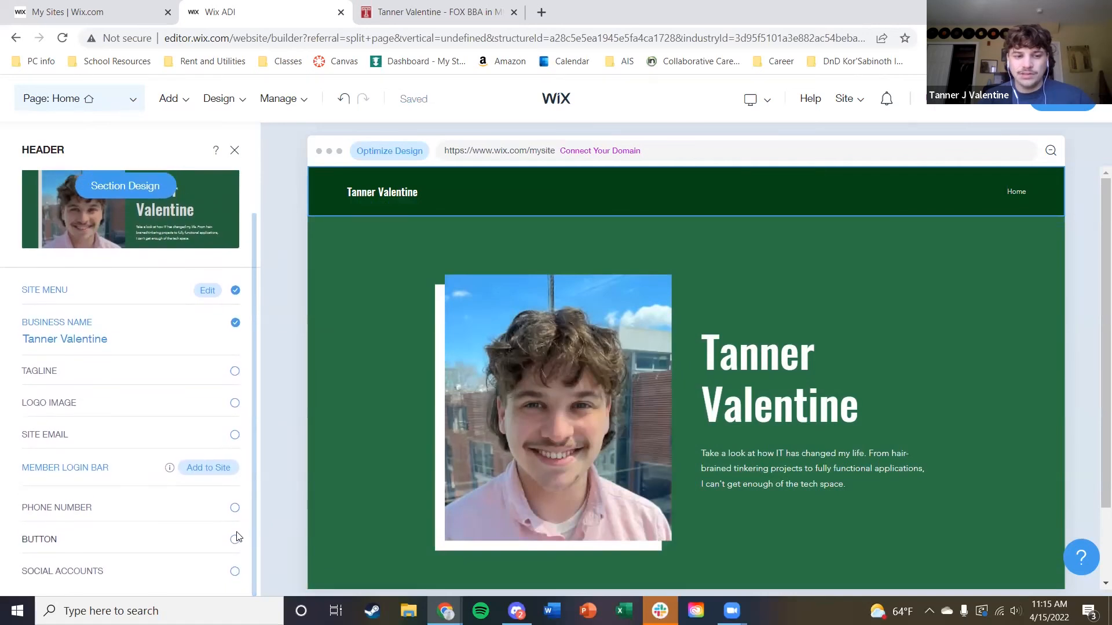
{"action": "scroll", "coordinate": [252, 229], "scroll_direction": "up", "scroll_amount": 2}
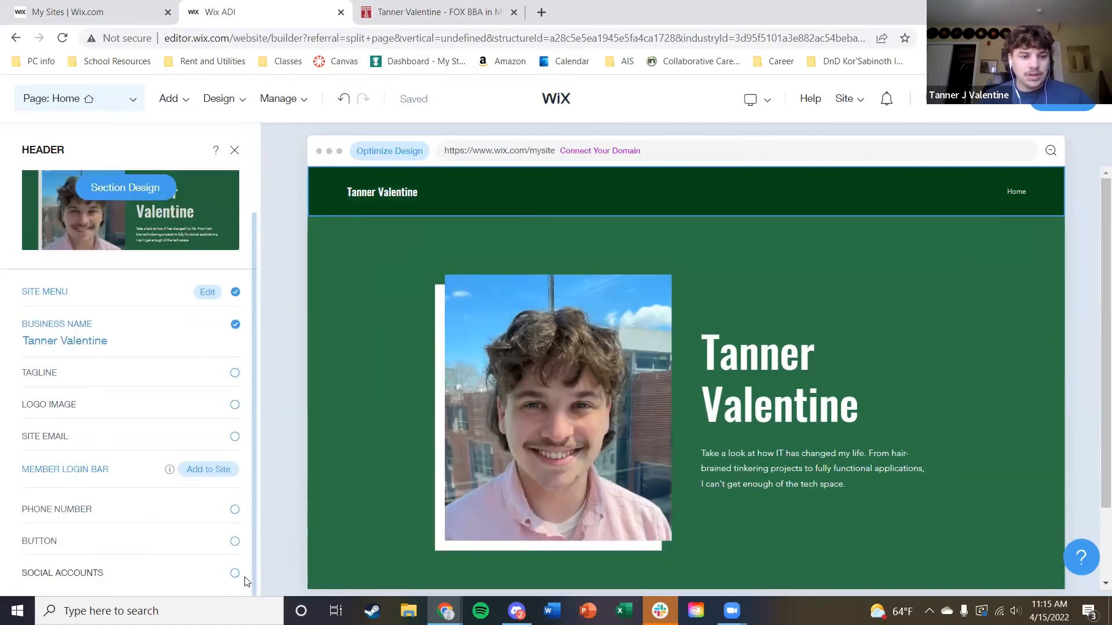
{"action": "left_click", "coordinate": [238, 576]}
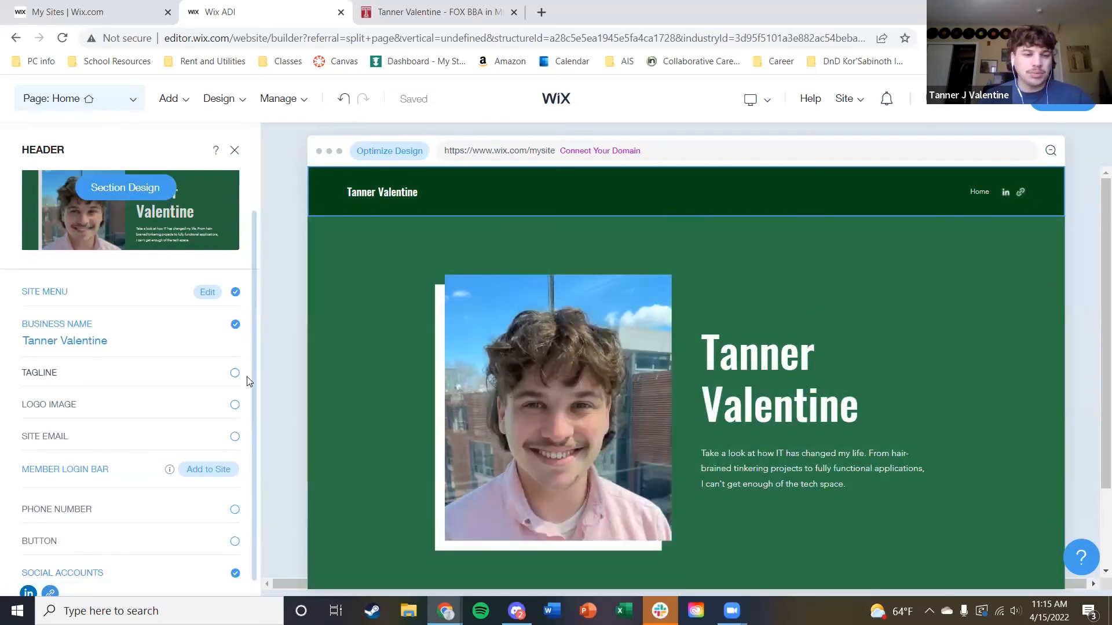
{"action": "left_click", "coordinate": [235, 153]}
Show the site email and social accounts in the footer, leaving the business name hidden after trying it
{"action": "scroll", "coordinate": [562, 510], "scroll_direction": "down", "scroll_amount": 4}
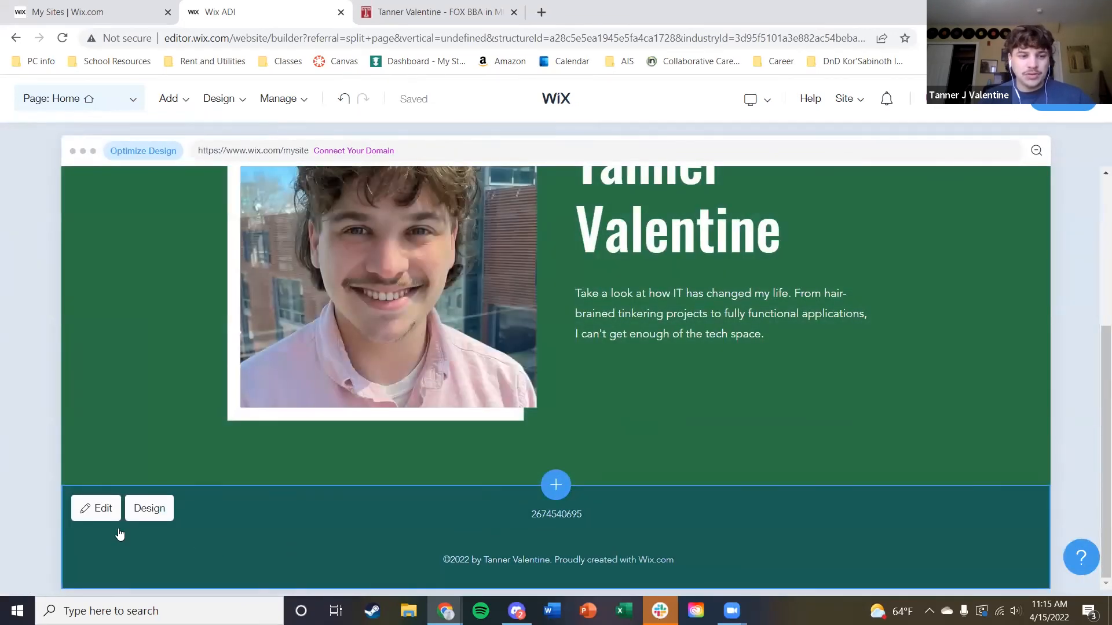
{"action": "left_click", "coordinate": [98, 511]}
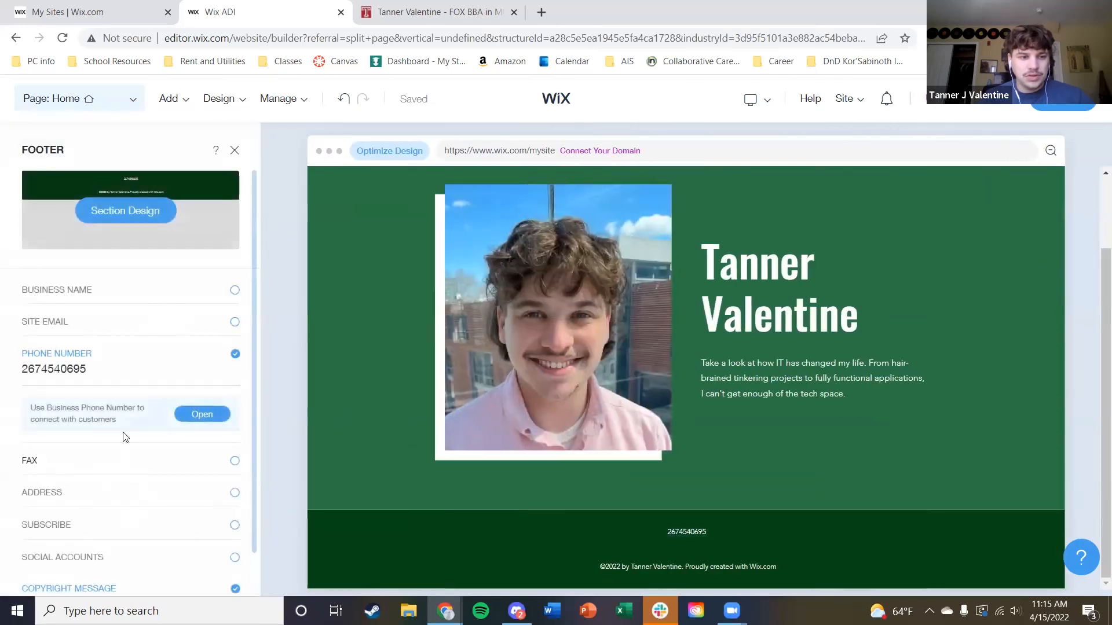
{"action": "left_click", "coordinate": [235, 323]}
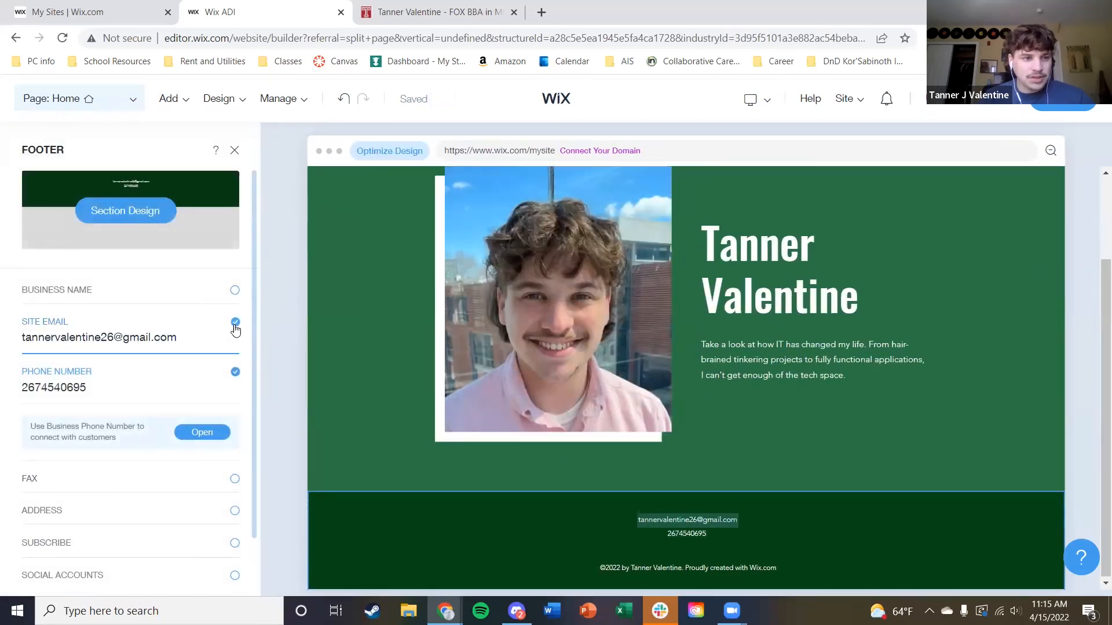
{"action": "left_click", "coordinate": [235, 290]}
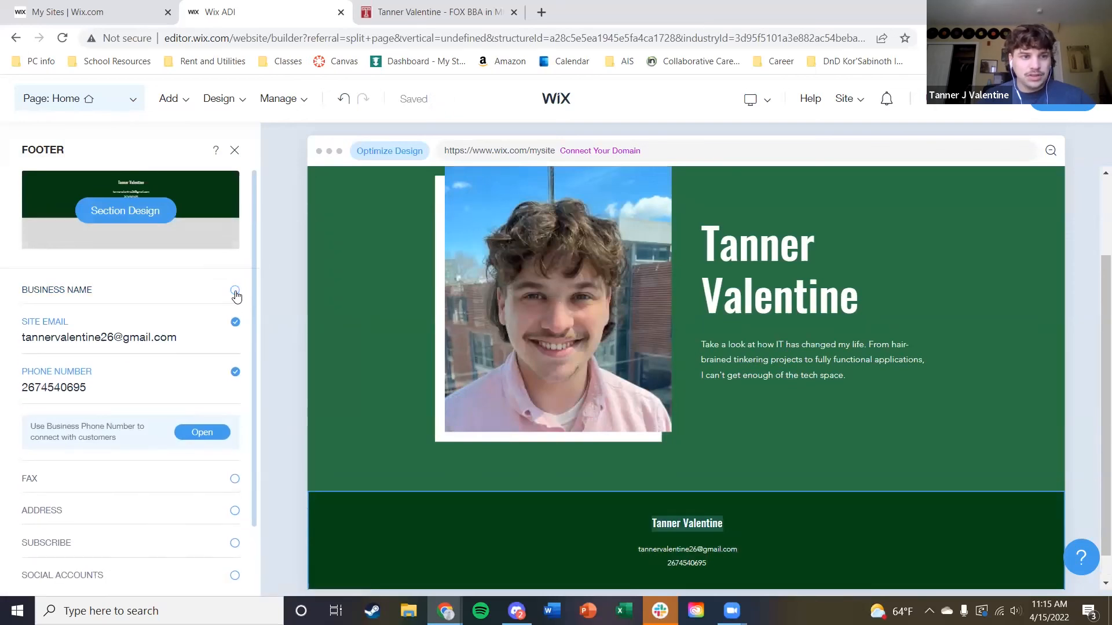
{"action": "scroll", "coordinate": [234, 513], "scroll_direction": "down", "scroll_amount": 2}
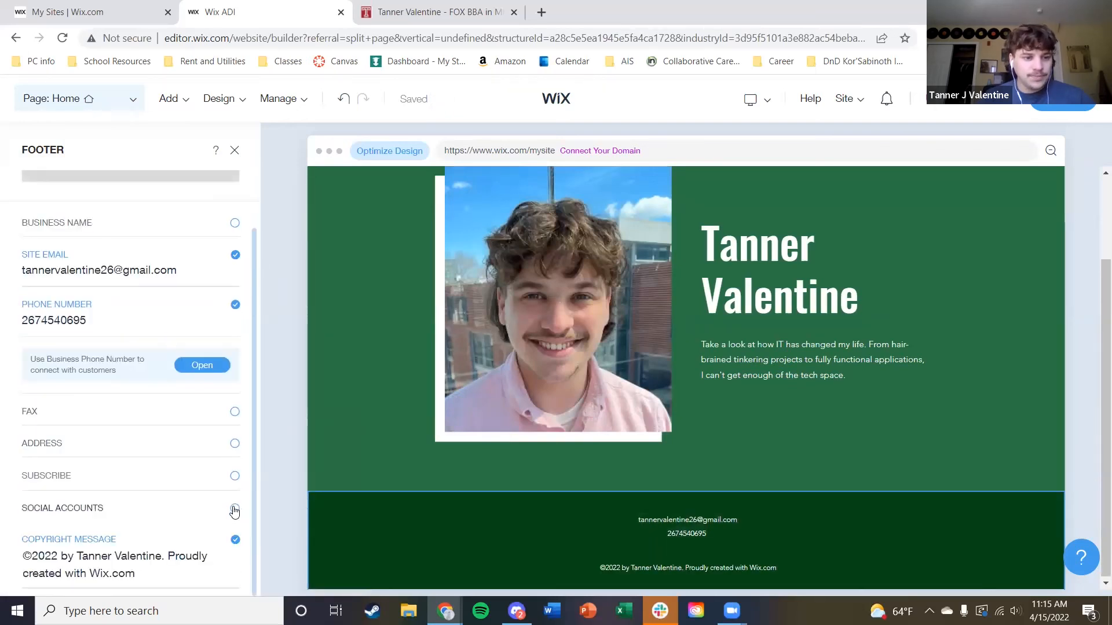
{"action": "left_click", "coordinate": [234, 511]}
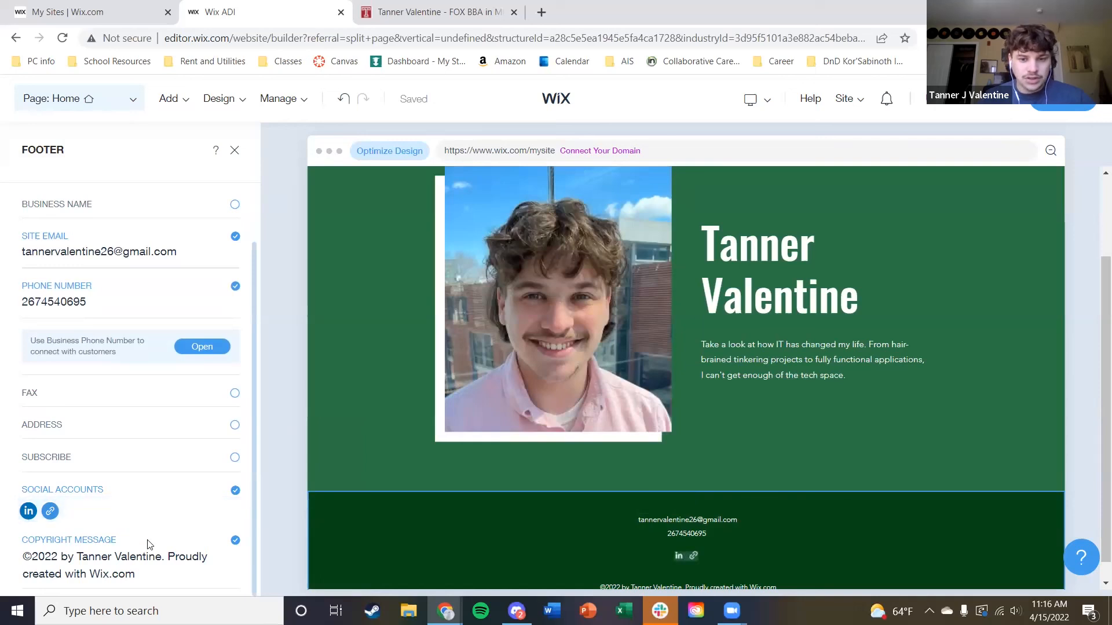
{"action": "scroll", "coordinate": [590, 568], "scroll_direction": "down", "scroll_amount": 1}
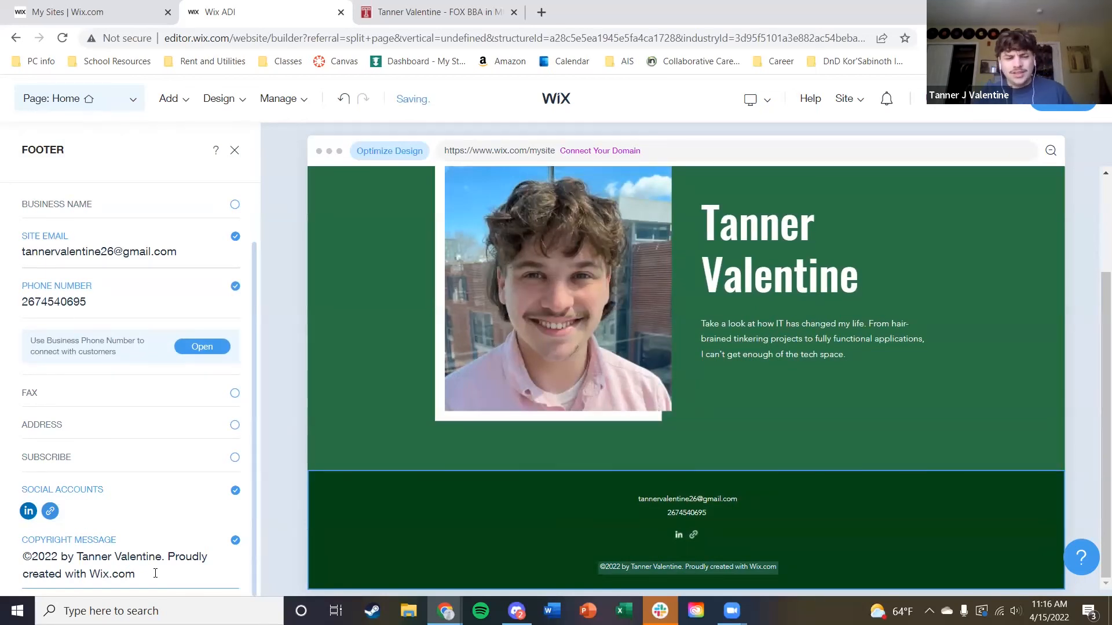
{"action": "scroll", "coordinate": [207, 359], "scroll_direction": "up", "scroll_amount": 2}
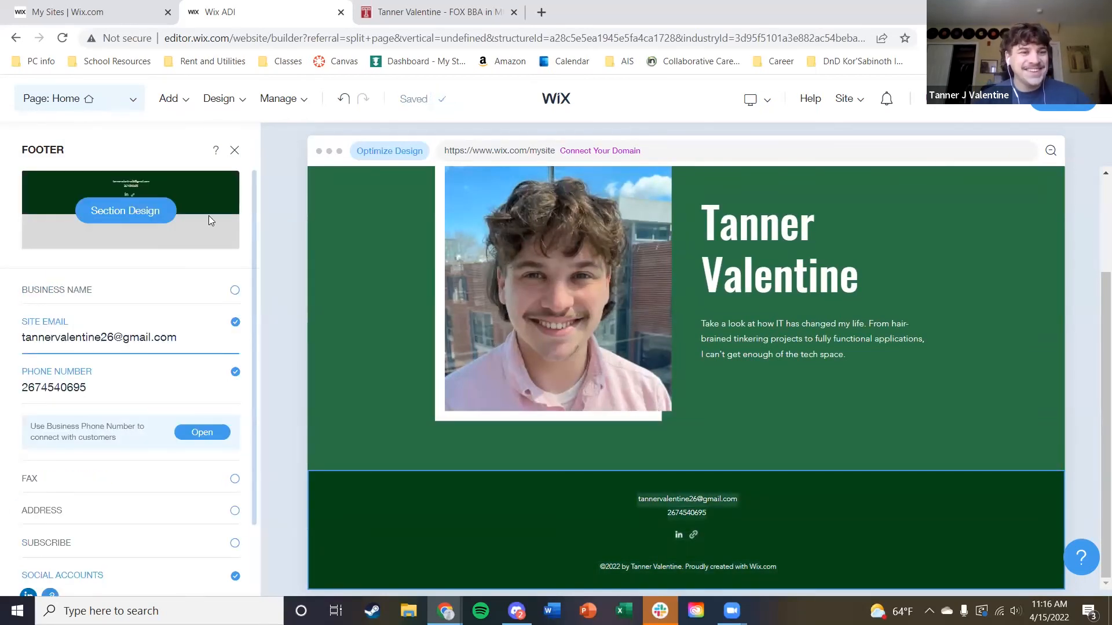
Leave the footer settings, start adding a section below the Welcome section and look through the available section types
{"action": "left_click", "coordinate": [234, 152]}
{"action": "scroll", "coordinate": [594, 357], "scroll_direction": "up", "scroll_amount": 3}
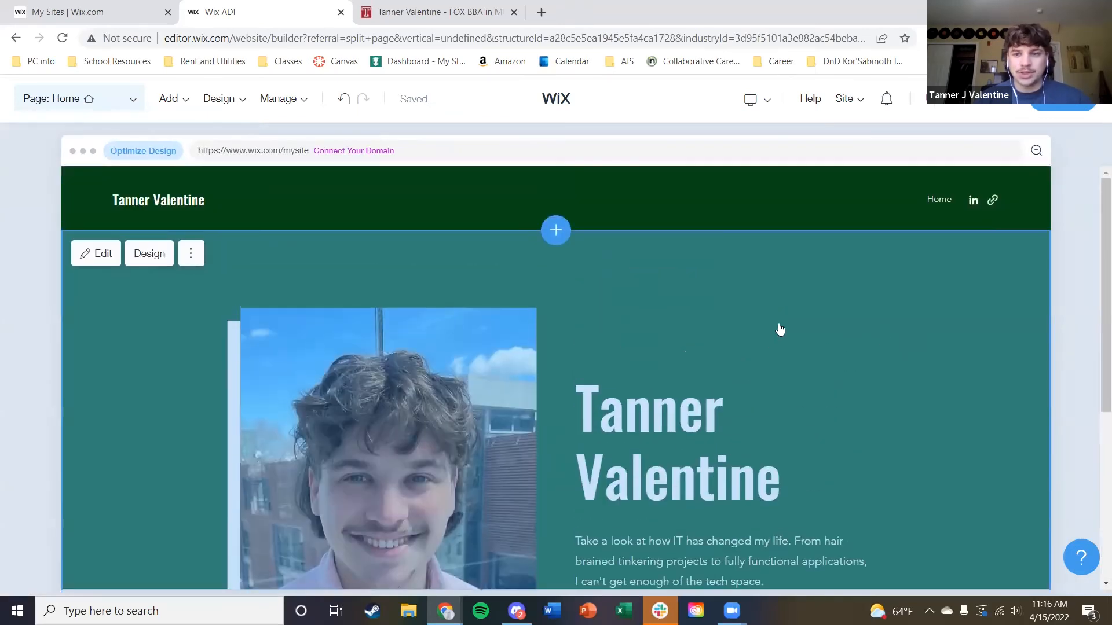
{"action": "scroll", "coordinate": [781, 329], "scroll_direction": "down", "scroll_amount": 5}
{"action": "left_click", "coordinate": [556, 436]}
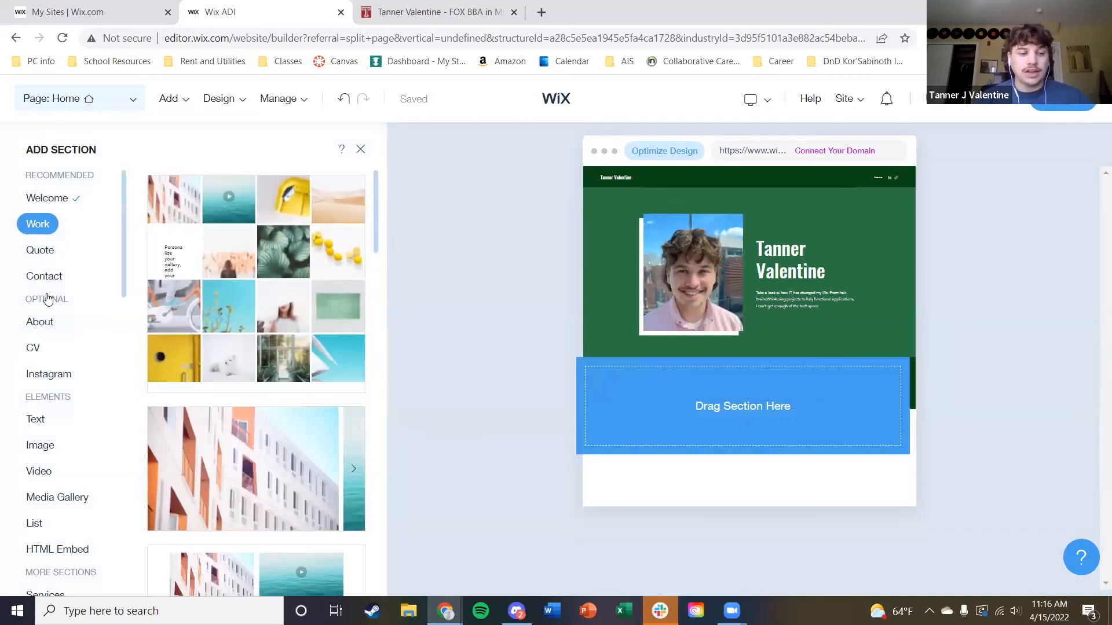
{"action": "scroll", "coordinate": [49, 290], "scroll_direction": "down", "scroll_amount": 3}
{"action": "scroll", "coordinate": [50, 284], "scroll_direction": "down", "scroll_amount": 5}
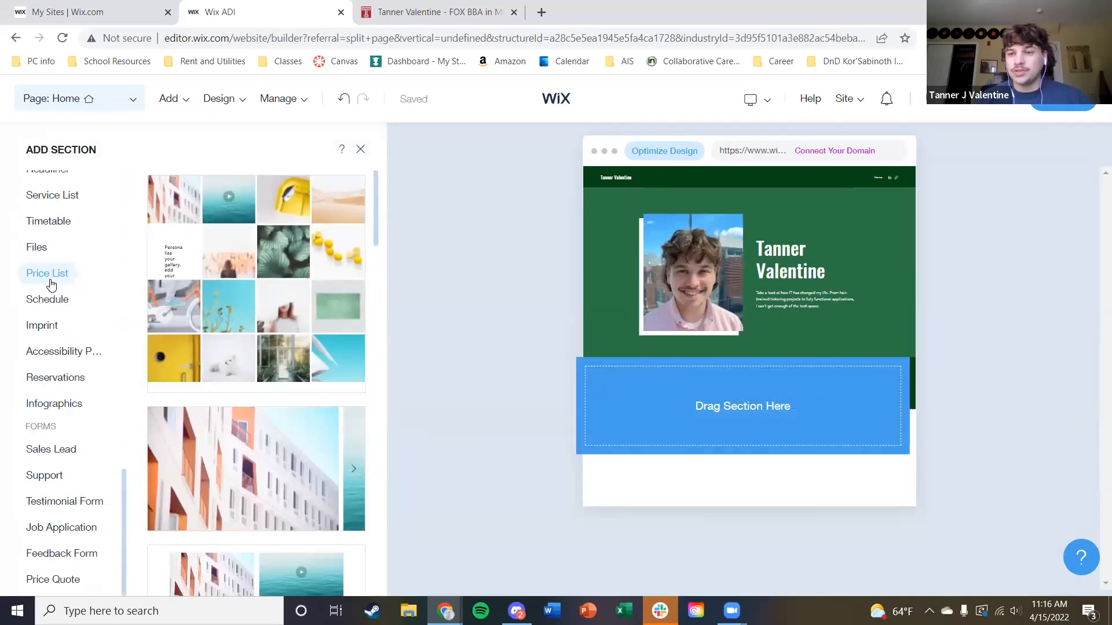
{"action": "scroll", "coordinate": [68, 400], "scroll_direction": "up", "scroll_amount": 5}
{"action": "scroll", "coordinate": [72, 388], "scroll_direction": "up", "scroll_amount": 6}
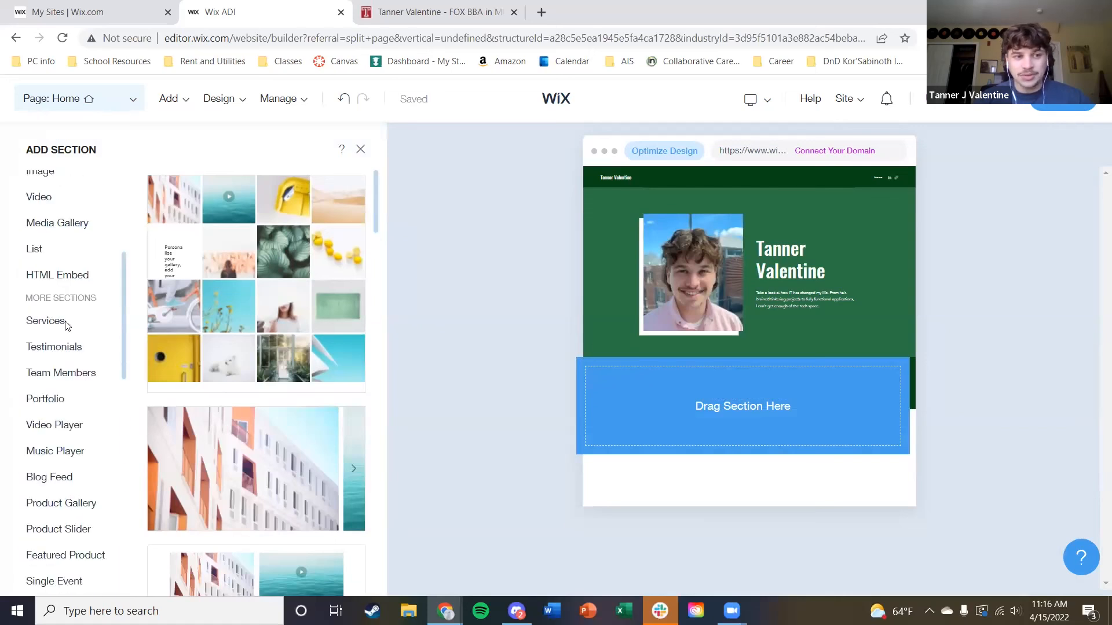
{"action": "scroll", "coordinate": [74, 326], "scroll_direction": "up", "scroll_amount": 5}
{"action": "scroll", "coordinate": [191, 369], "scroll_direction": "down", "scroll_amount": 3}
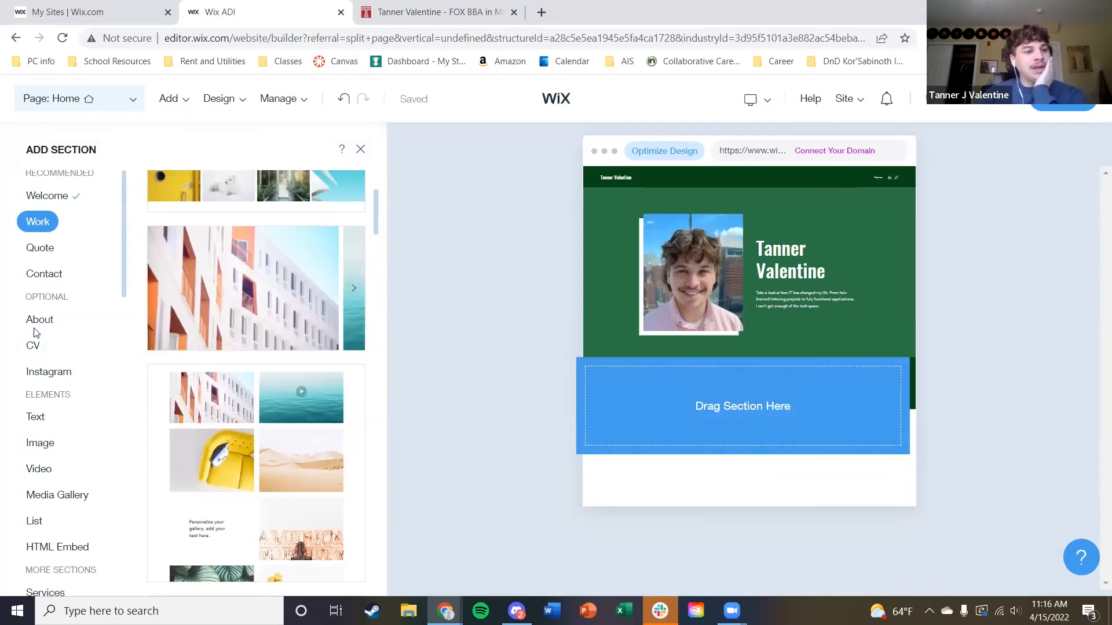
Compare the Contact section layouts and add the white one with the image beside the Get in Touch form
{"action": "left_click", "coordinate": [46, 276]}
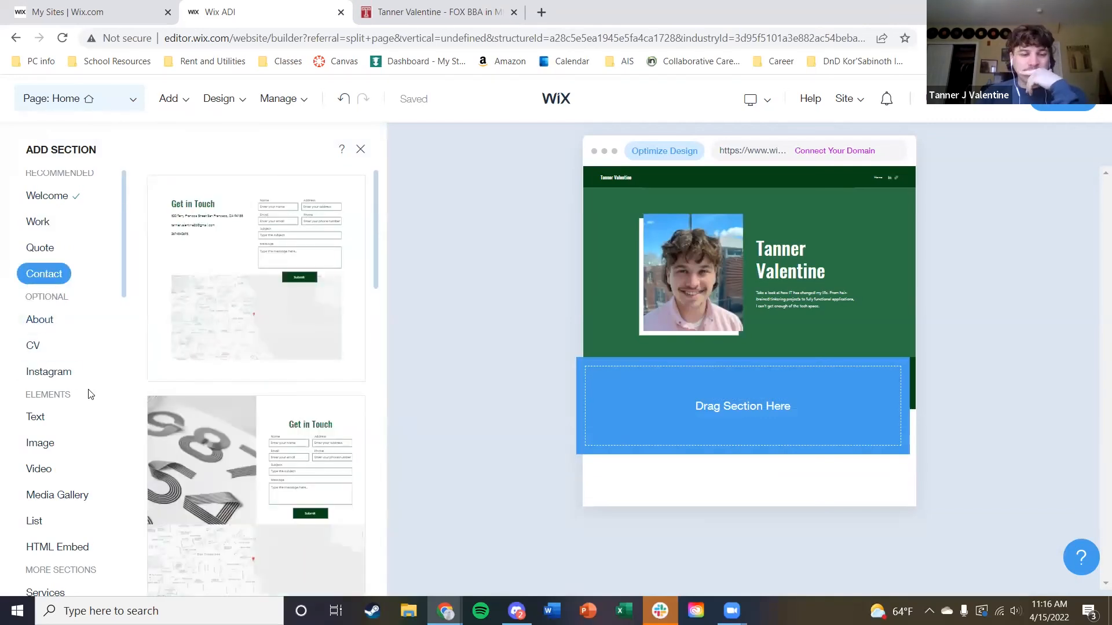
{"action": "mouse_move", "coordinate": [241, 313]}
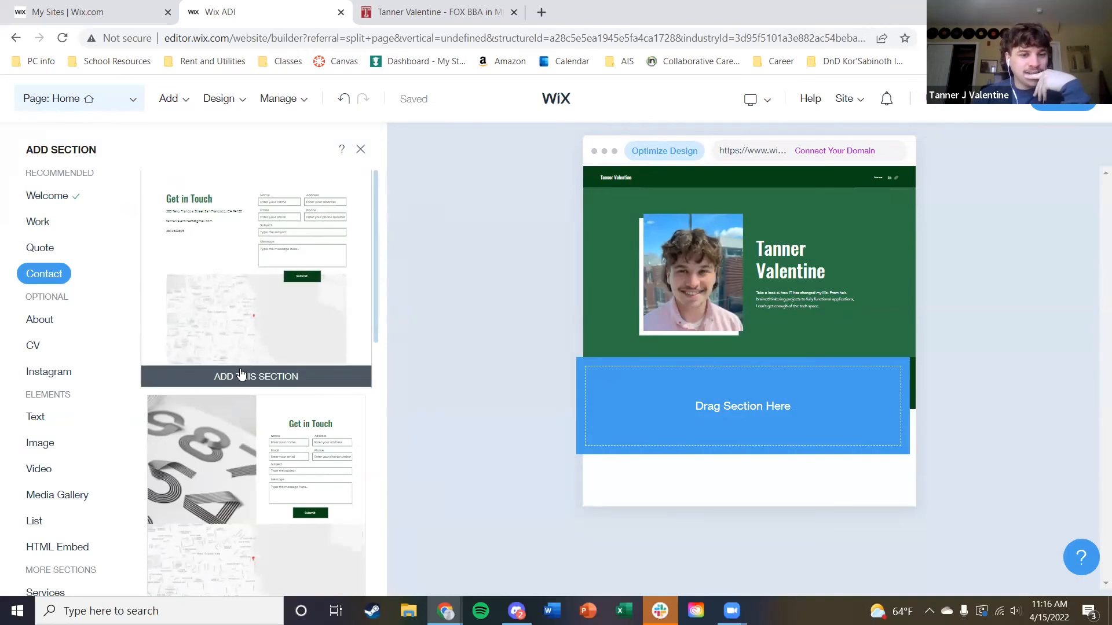
{"action": "scroll", "coordinate": [244, 371], "scroll_direction": "down", "scroll_amount": 2}
{"action": "scroll", "coordinate": [237, 356], "scroll_direction": "down", "scroll_amount": 6}
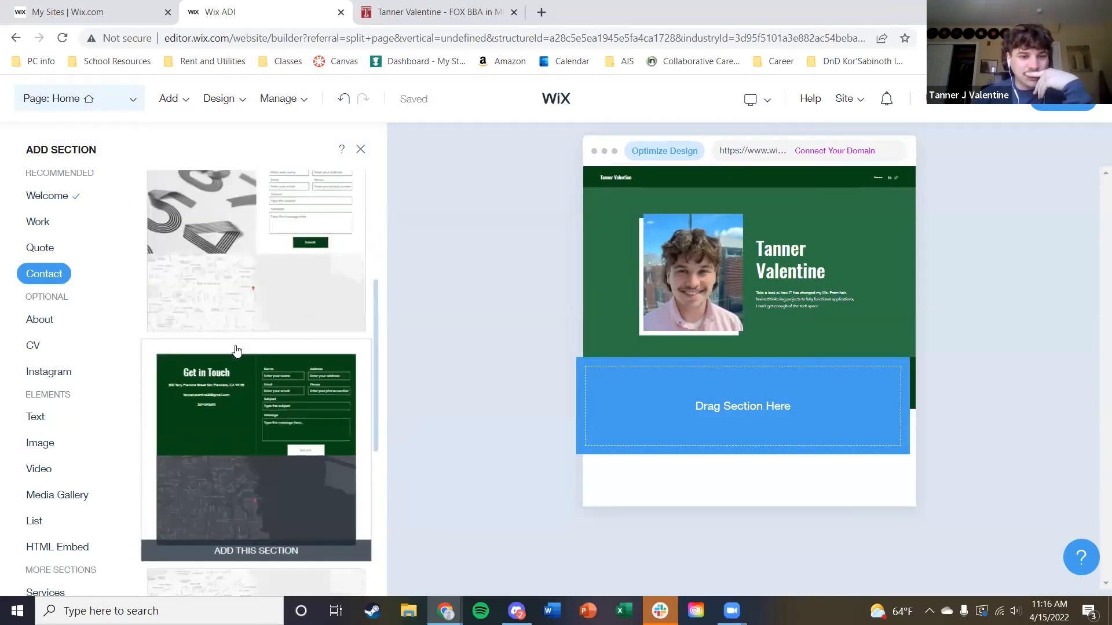
{"action": "scroll", "coordinate": [236, 351], "scroll_direction": "down", "scroll_amount": 7}
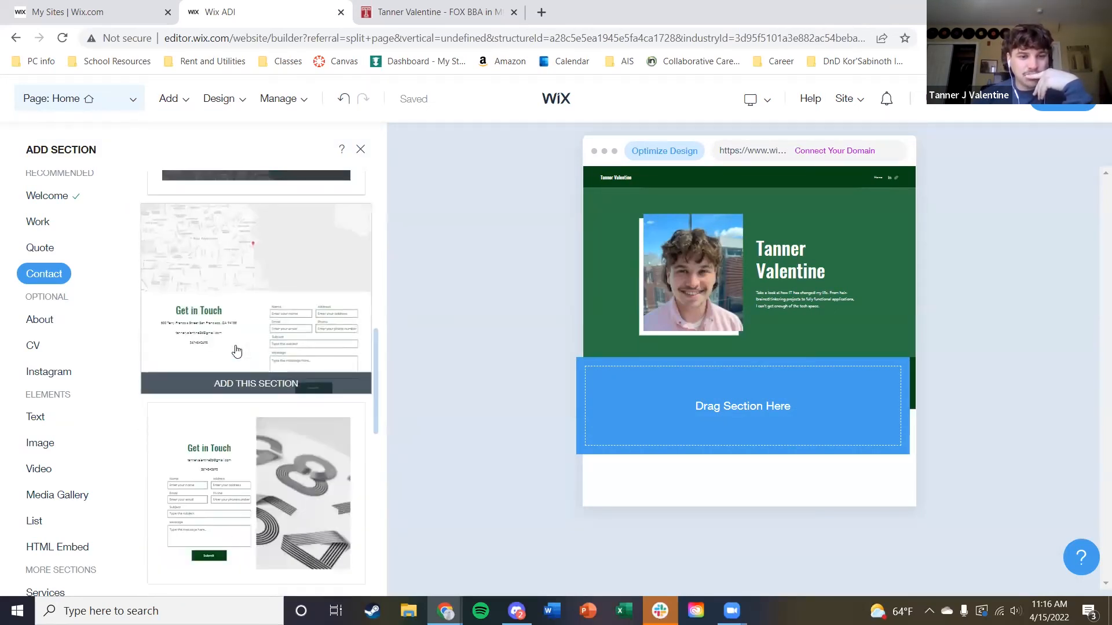
{"action": "scroll", "coordinate": [324, 351], "scroll_direction": "down", "scroll_amount": 5}
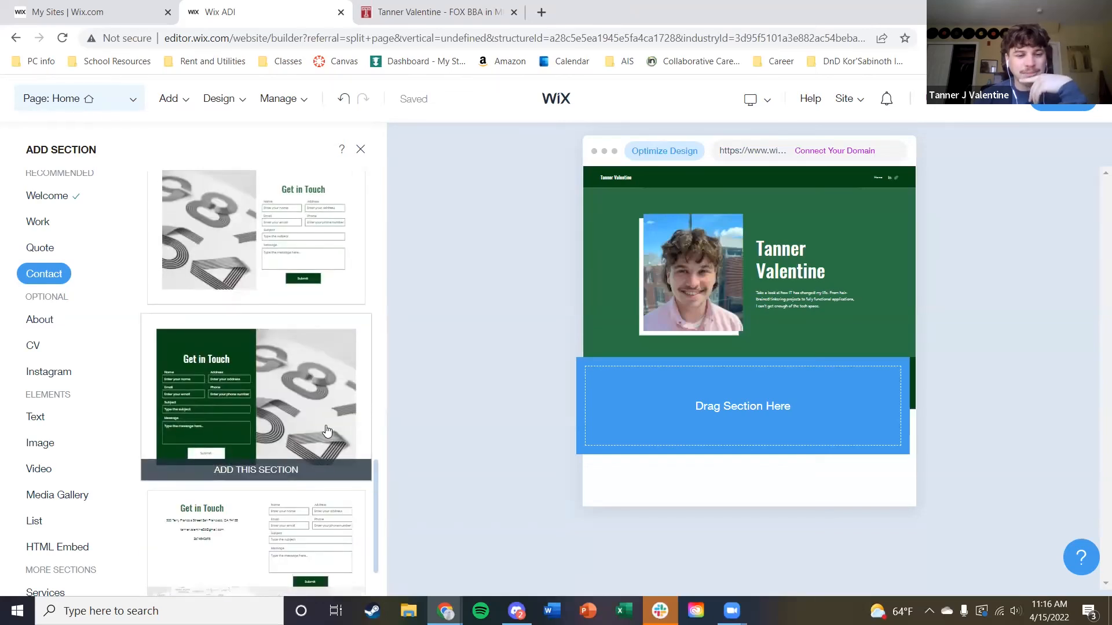
{"action": "scroll", "coordinate": [322, 429], "scroll_direction": "down", "scroll_amount": 2}
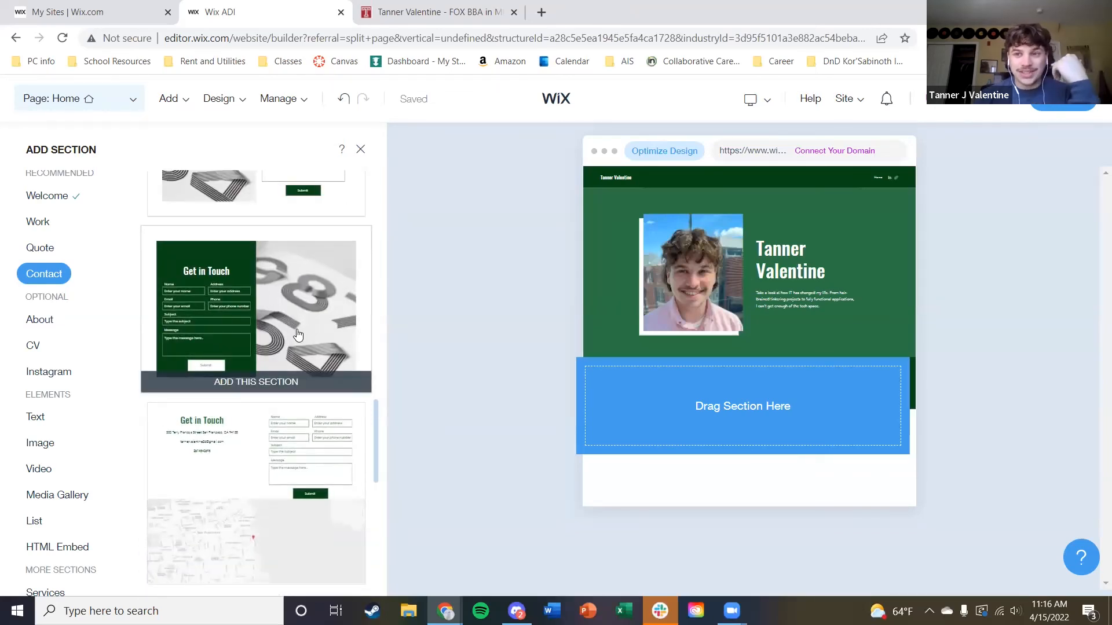
{"action": "scroll", "coordinate": [296, 331], "scroll_direction": "down", "scroll_amount": 5}
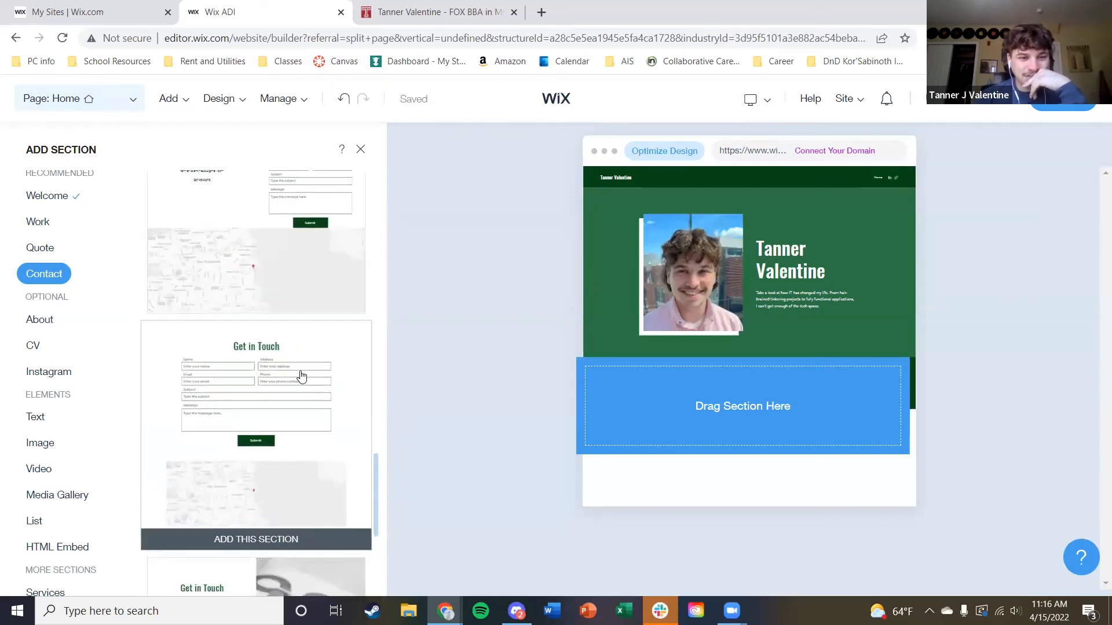
{"action": "scroll", "coordinate": [304, 399], "scroll_direction": "down", "scroll_amount": 2}
{"action": "scroll", "coordinate": [307, 367], "scroll_direction": "down", "scroll_amount": 2}
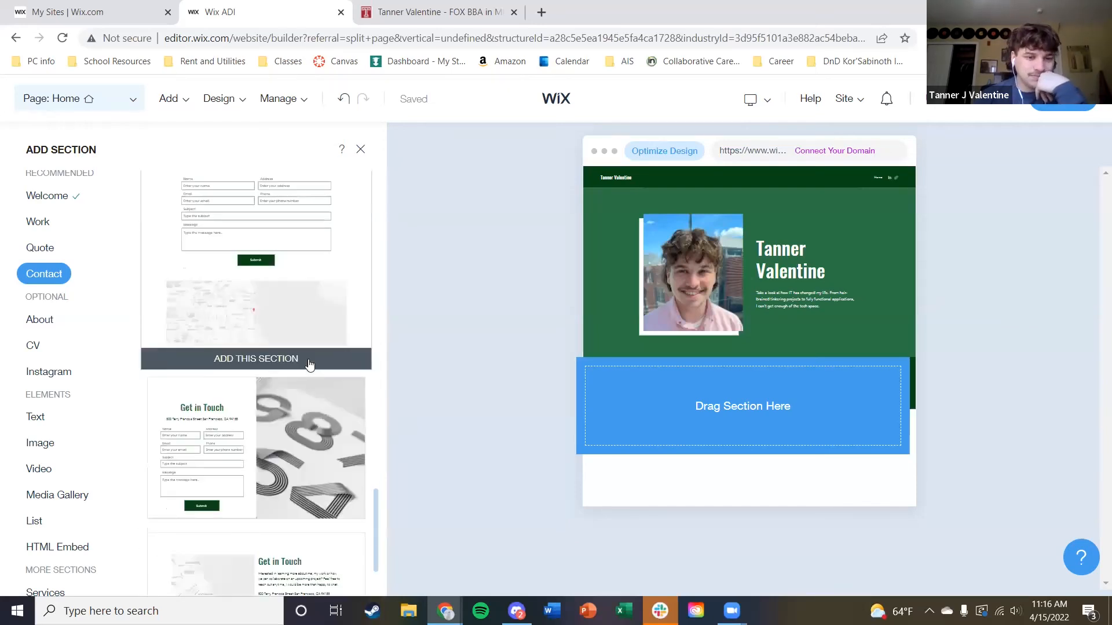
{"action": "scroll", "coordinate": [313, 376], "scroll_direction": "down", "scroll_amount": 10}
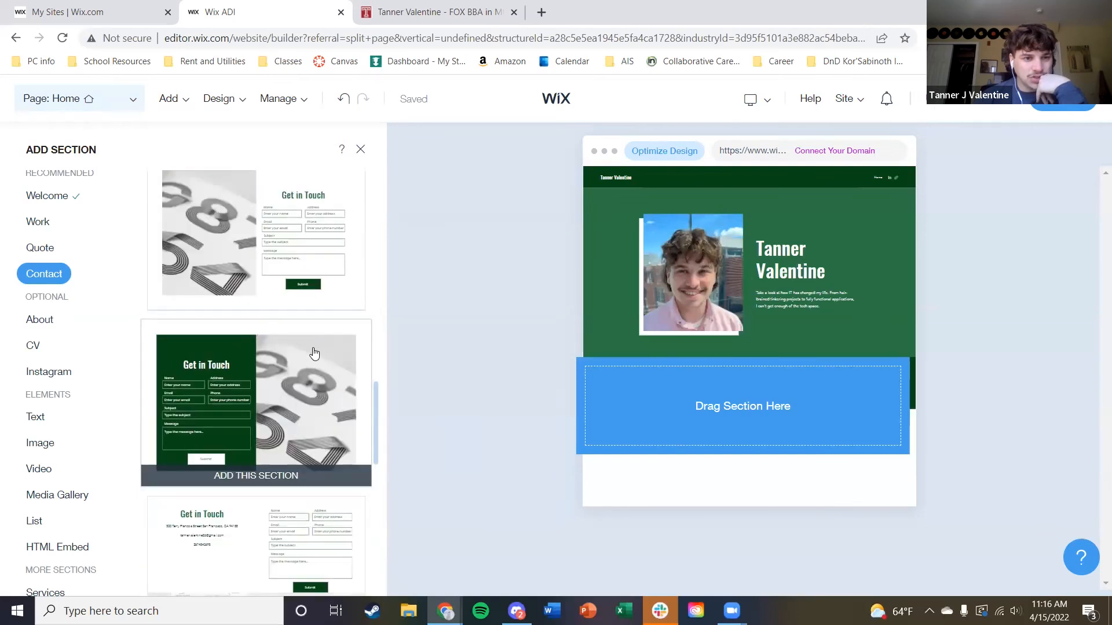
{"action": "scroll", "coordinate": [314, 349], "scroll_direction": "up", "scroll_amount": 2}
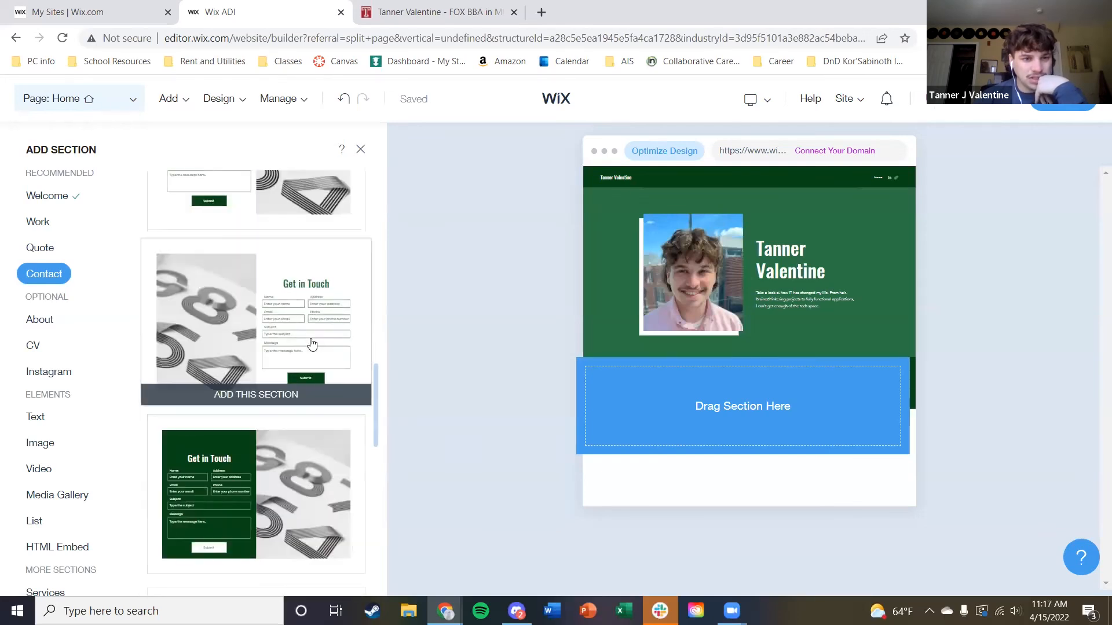
{"action": "left_click", "coordinate": [283, 353]}
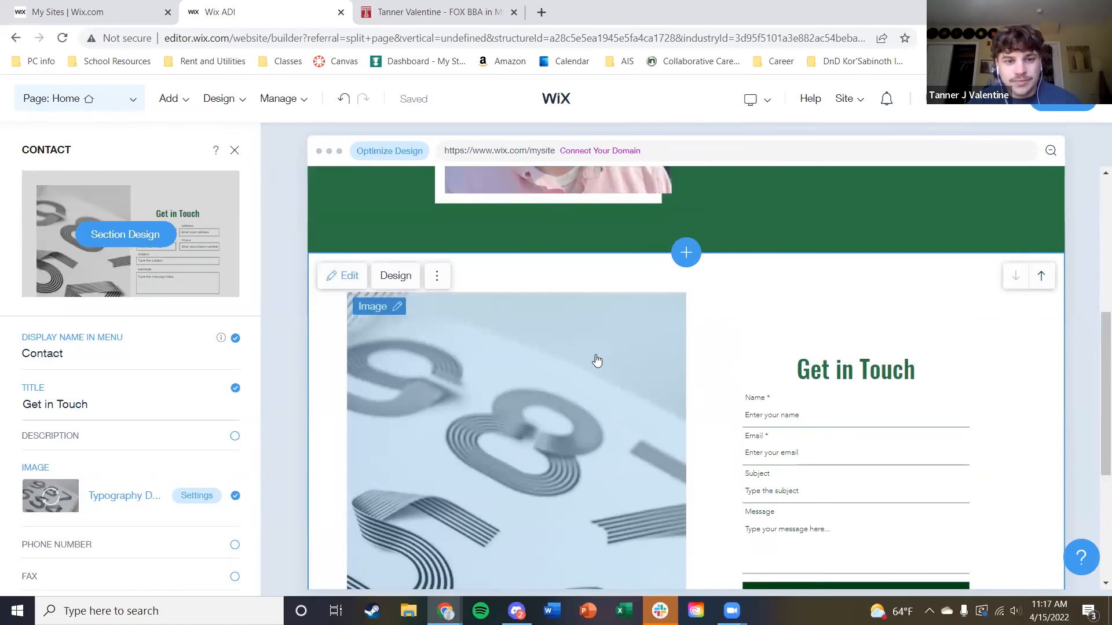
Examine the new Contact section and its form's field settings, returning to the section's main settings
{"action": "scroll", "coordinate": [598, 362], "scroll_direction": "down", "scroll_amount": 1}
{"action": "scroll", "coordinate": [601, 340], "scroll_direction": "down", "scroll_amount": 1}
{"action": "scroll", "coordinate": [601, 340], "scroll_direction": "down", "scroll_amount": 1}
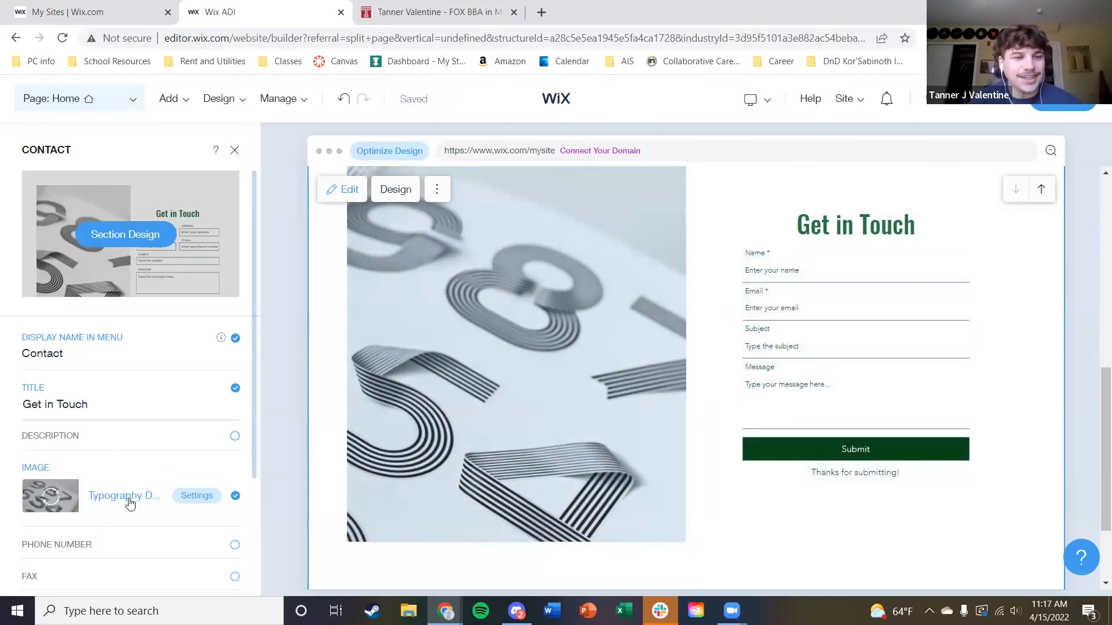
{"action": "left_click", "coordinate": [116, 399]}
{"action": "left_click", "coordinate": [779, 355]}
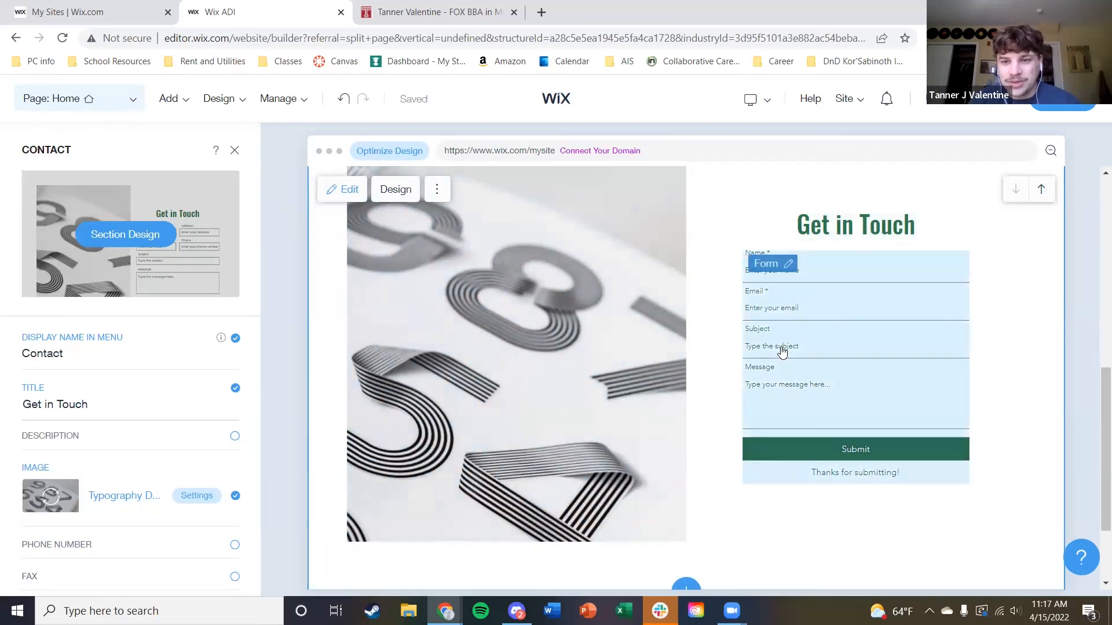
{"action": "mouse_move", "coordinate": [789, 267]}
{"action": "left_click", "coordinate": [767, 298]}
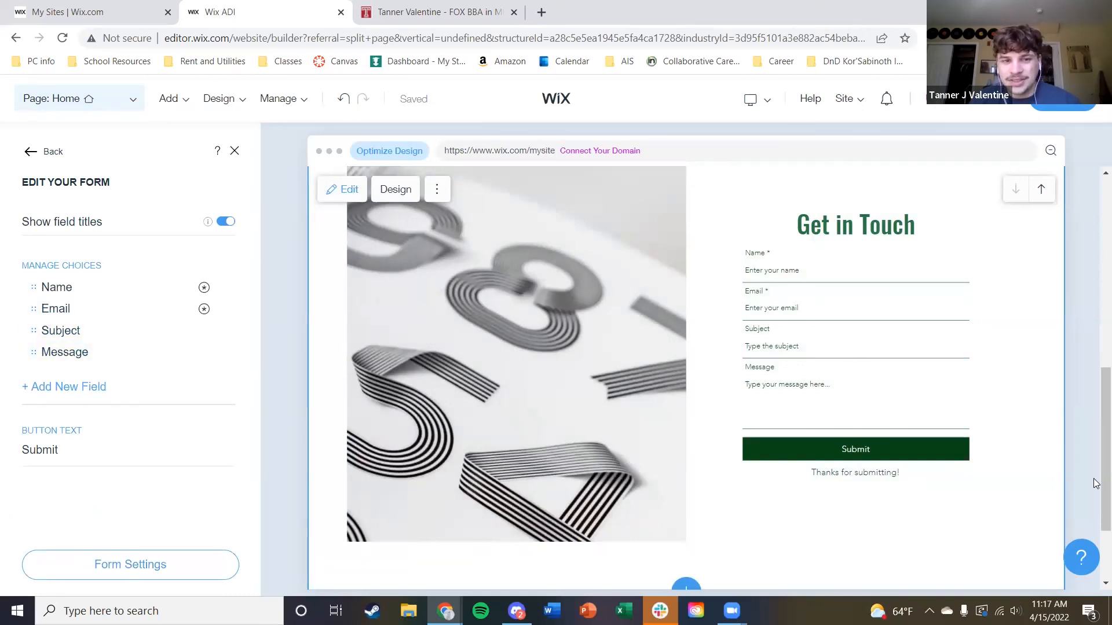
{"action": "left_click", "coordinate": [26, 154]}
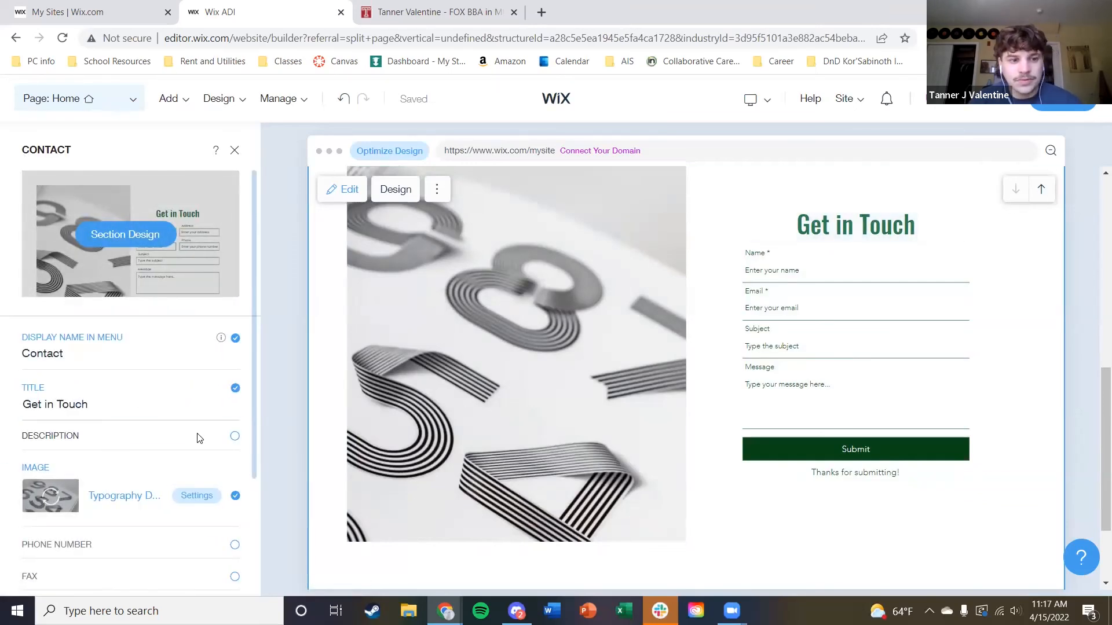
Try showing the Contact section's description and hide it again, and show its phone number and site email
{"action": "left_click", "coordinate": [212, 437]}
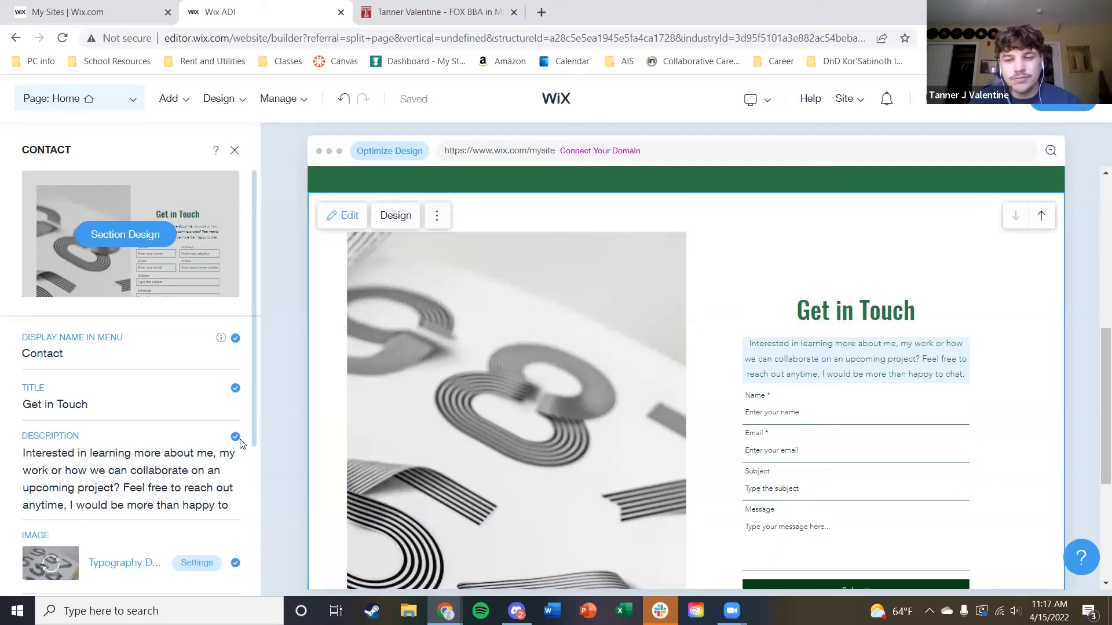
{"action": "left_click", "coordinate": [235, 438]}
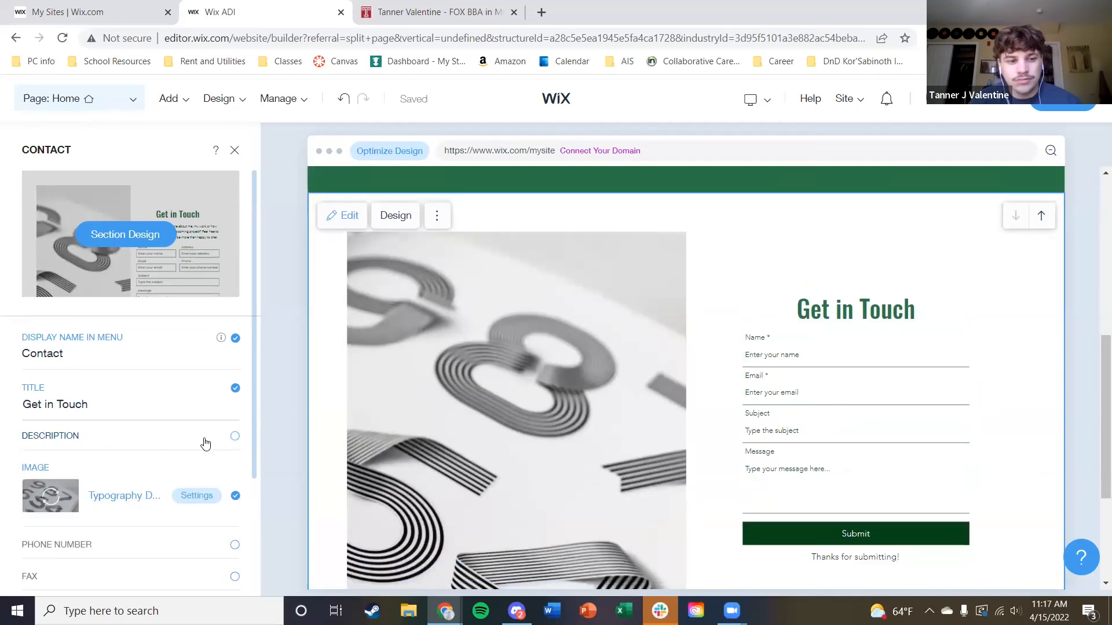
{"action": "scroll", "coordinate": [202, 442], "scroll_direction": "down", "scroll_amount": 3}
{"action": "left_click", "coordinate": [236, 381]}
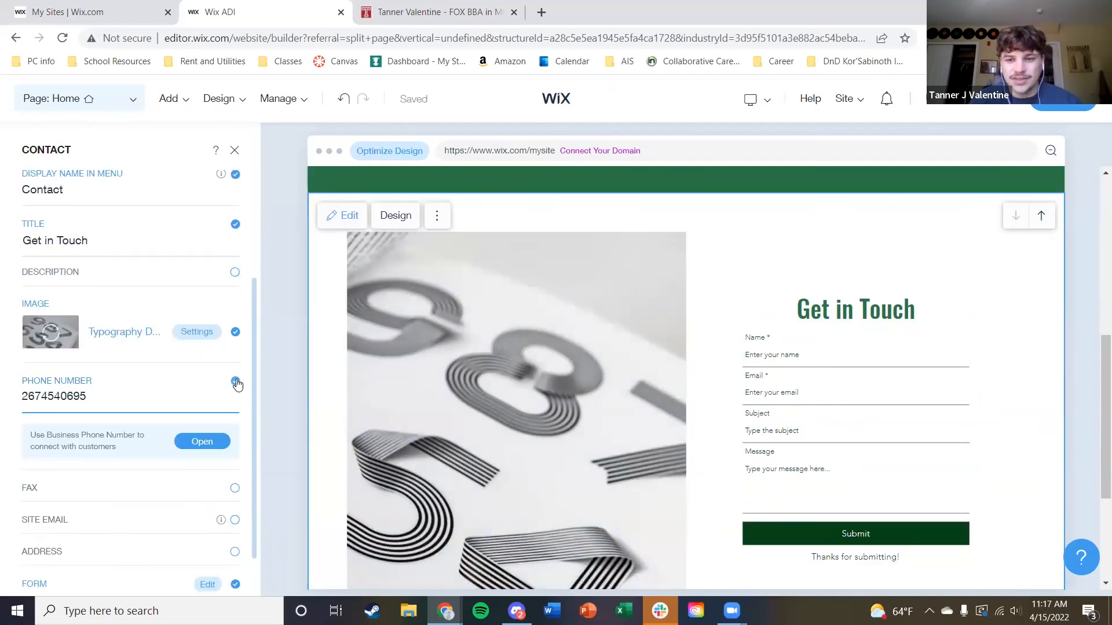
{"action": "left_click", "coordinate": [236, 520]}
{"action": "mouse_move", "coordinate": [222, 521]}
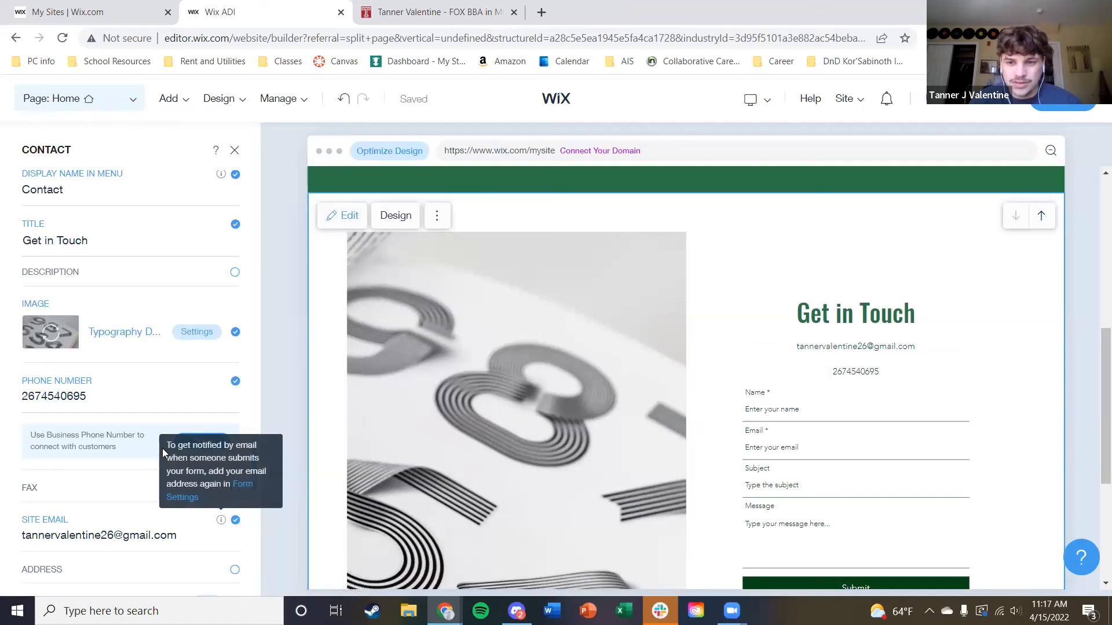
{"action": "scroll", "coordinate": [181, 425], "scroll_direction": "down", "scroll_amount": 2}
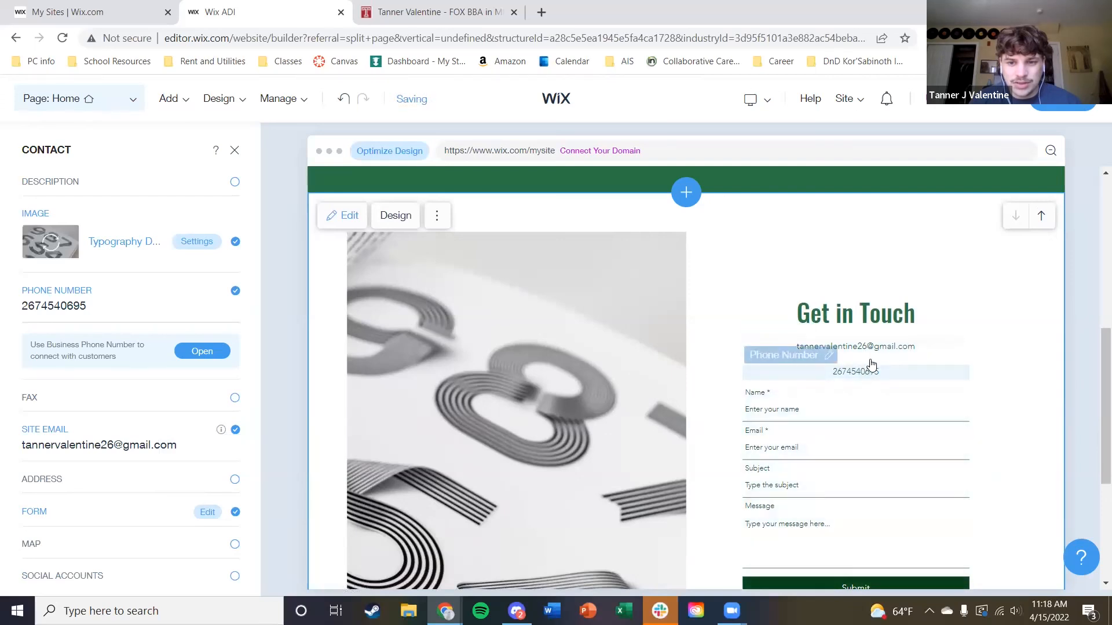
{"action": "scroll", "coordinate": [44, 443], "scroll_direction": "down", "scroll_amount": 1}
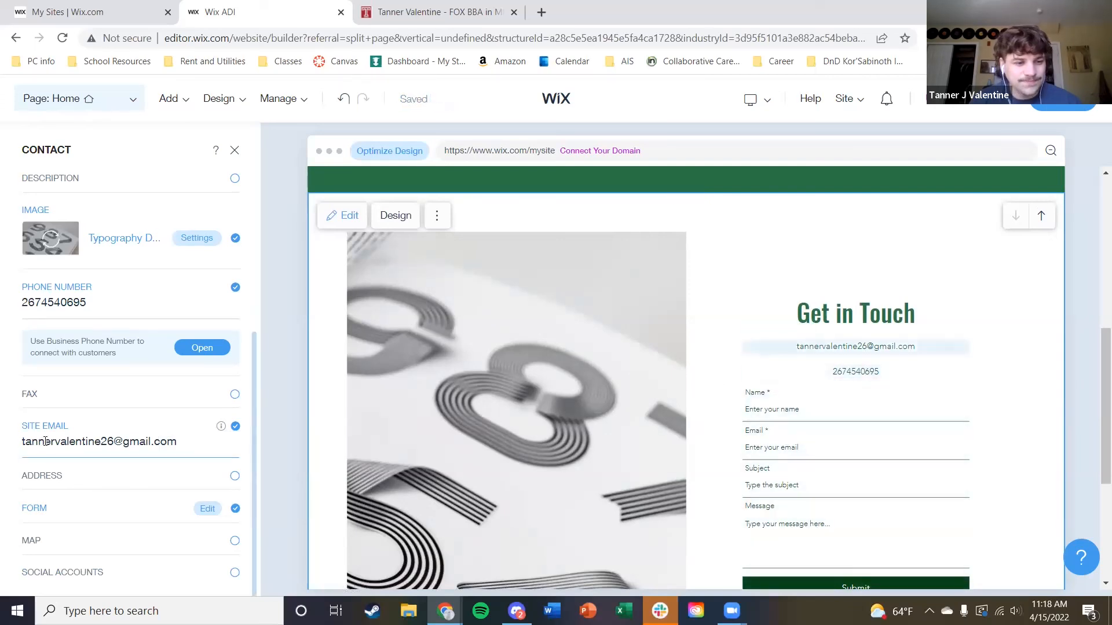
Try showing the Contact section's social accounts, and try hiding its form and site email before restoring both
{"action": "left_click", "coordinate": [235, 573]}
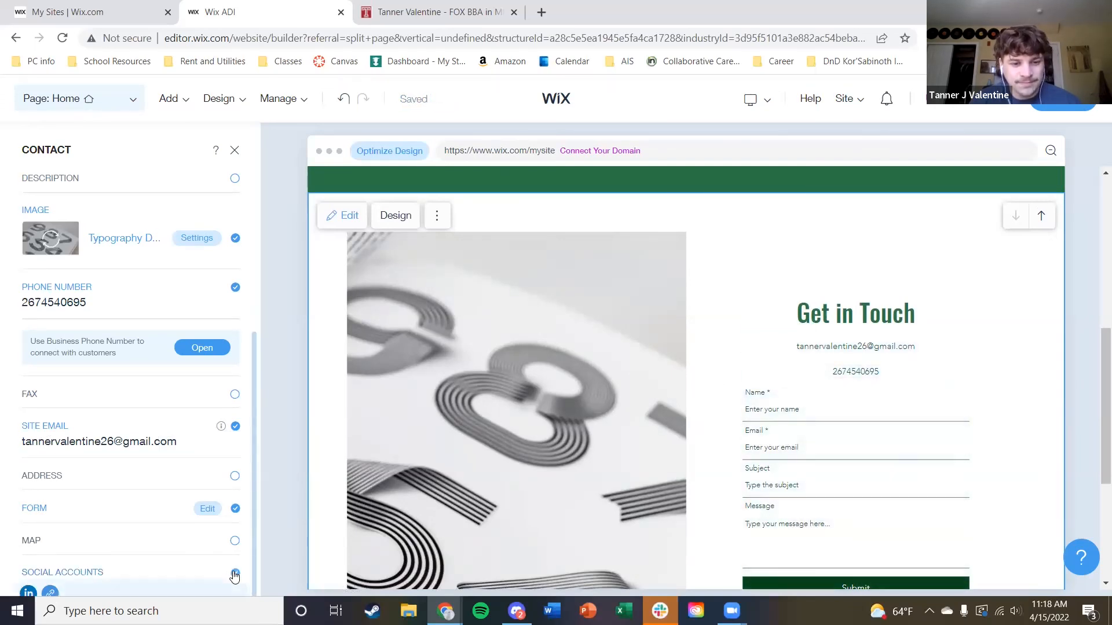
{"action": "left_click", "coordinate": [235, 574]}
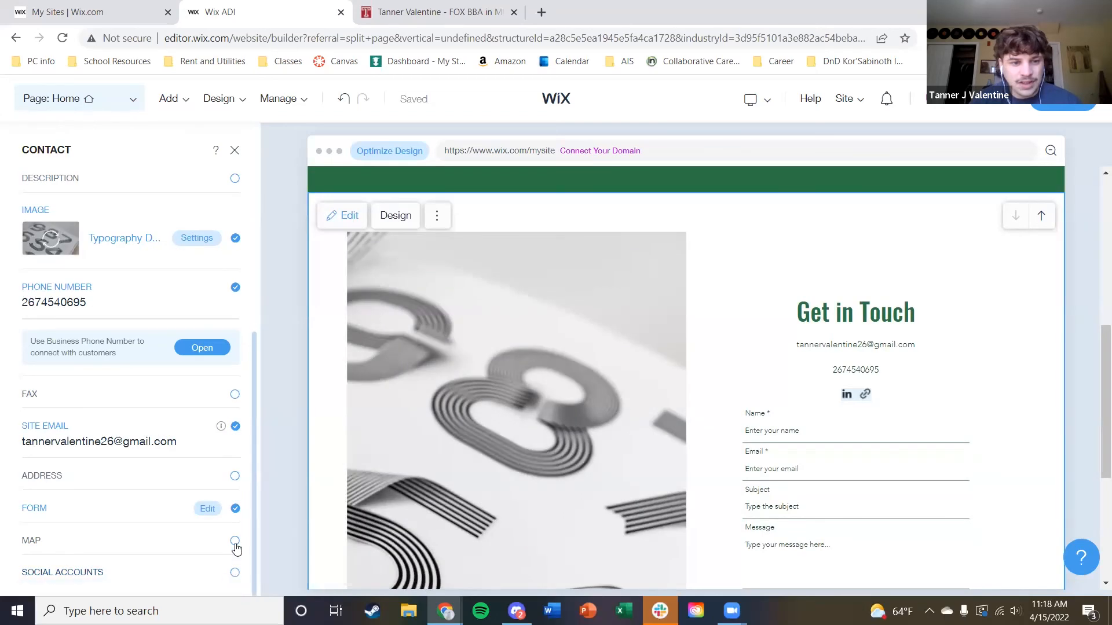
{"action": "left_click", "coordinate": [235, 508]}
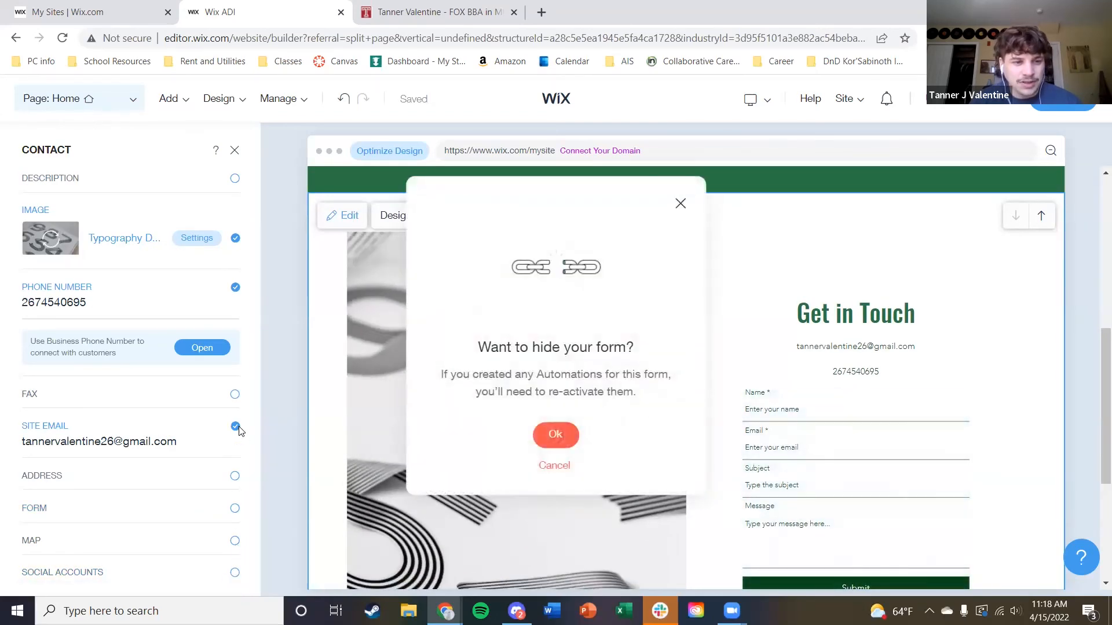
{"action": "left_click", "coordinate": [557, 435]}
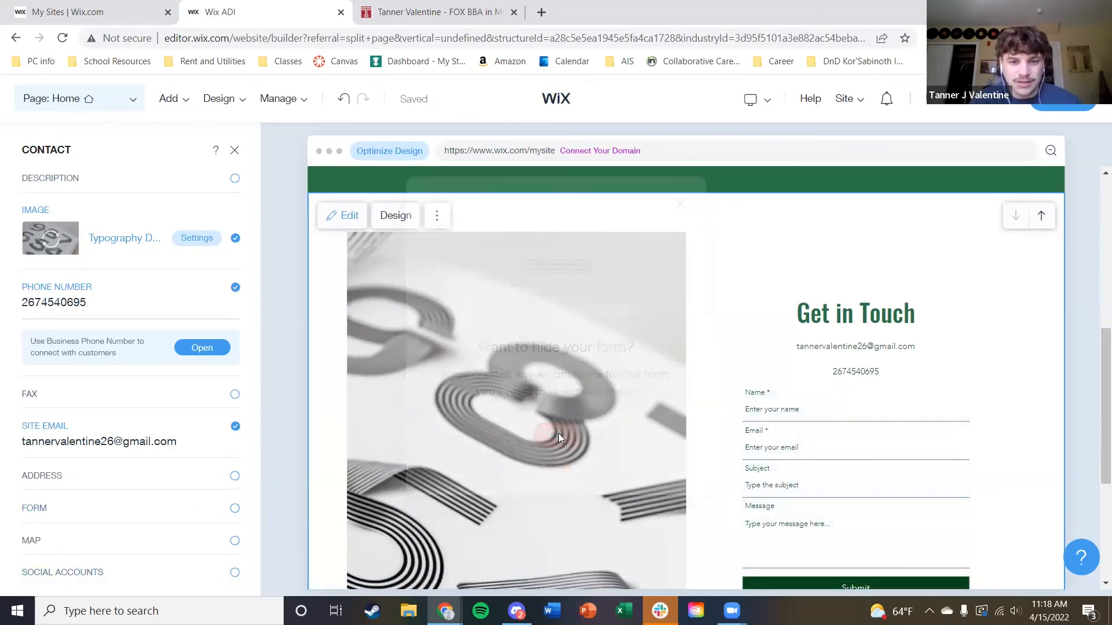
{"action": "left_click", "coordinate": [234, 427]}
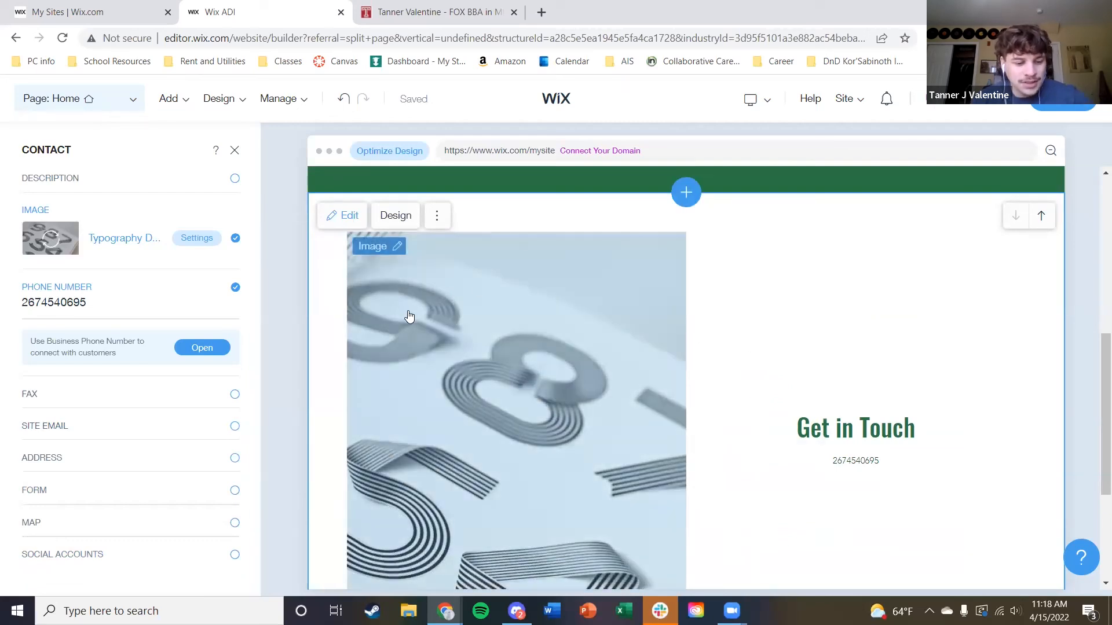
{"action": "left_click", "coordinate": [165, 238]}
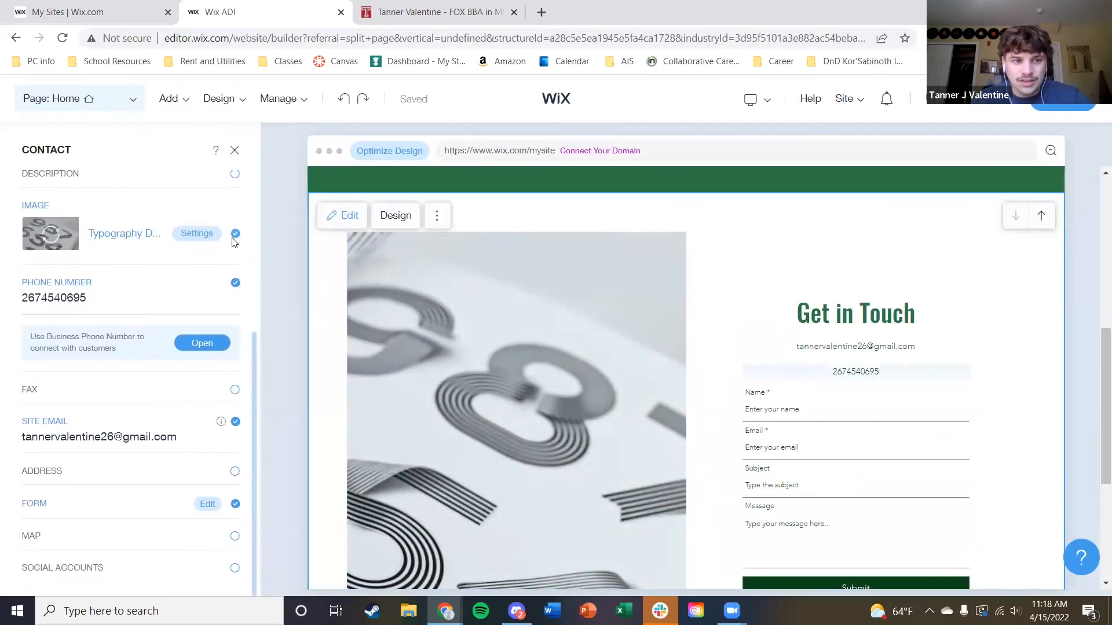
Hide the phone number and site email in the Contact section, keeping the form
{"action": "scroll", "coordinate": [256, 399], "scroll_direction": "up", "scroll_amount": 2}
{"action": "scroll", "coordinate": [256, 400], "scroll_direction": "up", "scroll_amount": 1}
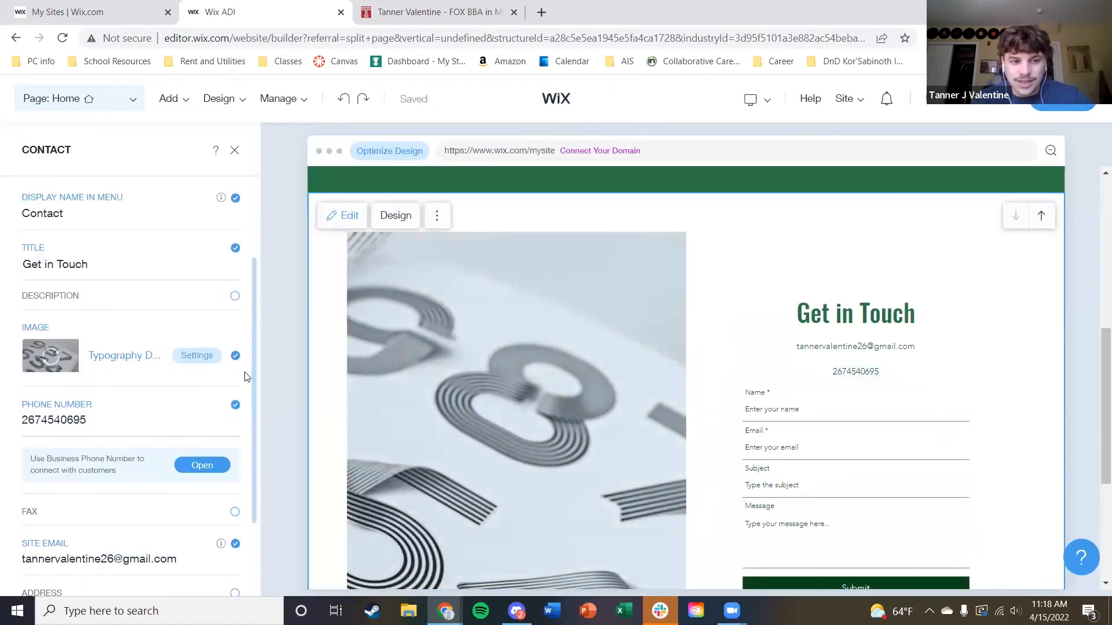
{"action": "left_click", "coordinate": [235, 405]}
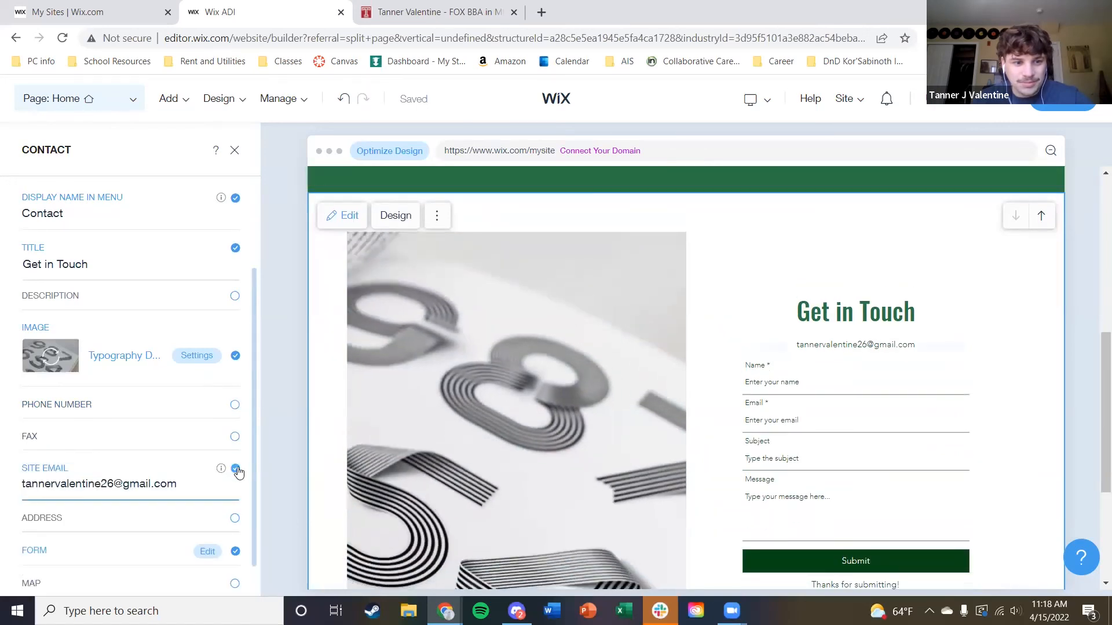
{"action": "left_click", "coordinate": [235, 469]}
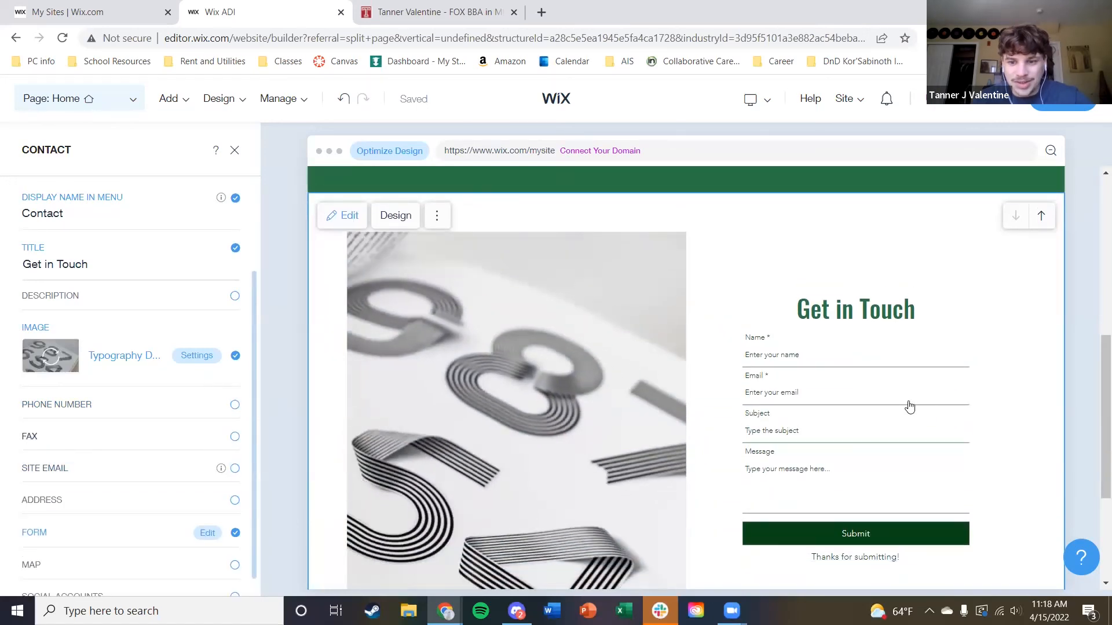
Review the Contact section and its remaining settings, and close the section's settings
{"action": "scroll", "coordinate": [920, 404], "scroll_direction": "down", "scroll_amount": 3}
{"action": "scroll", "coordinate": [895, 390], "scroll_direction": "up", "scroll_amount": 4}
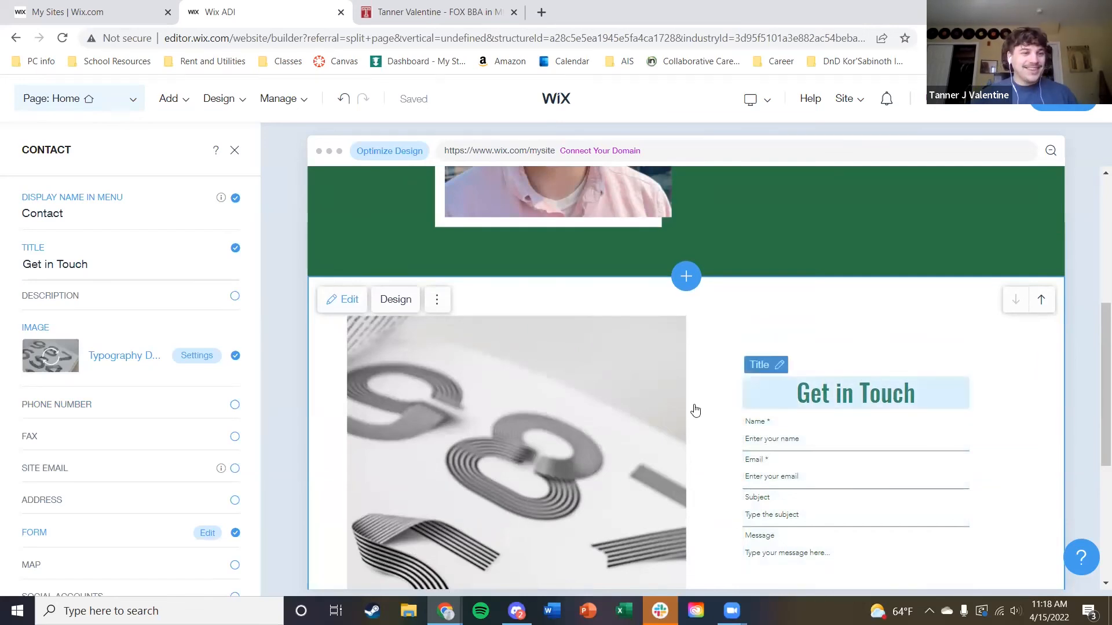
{"action": "scroll", "coordinate": [92, 339], "scroll_direction": "up", "scroll_amount": 2}
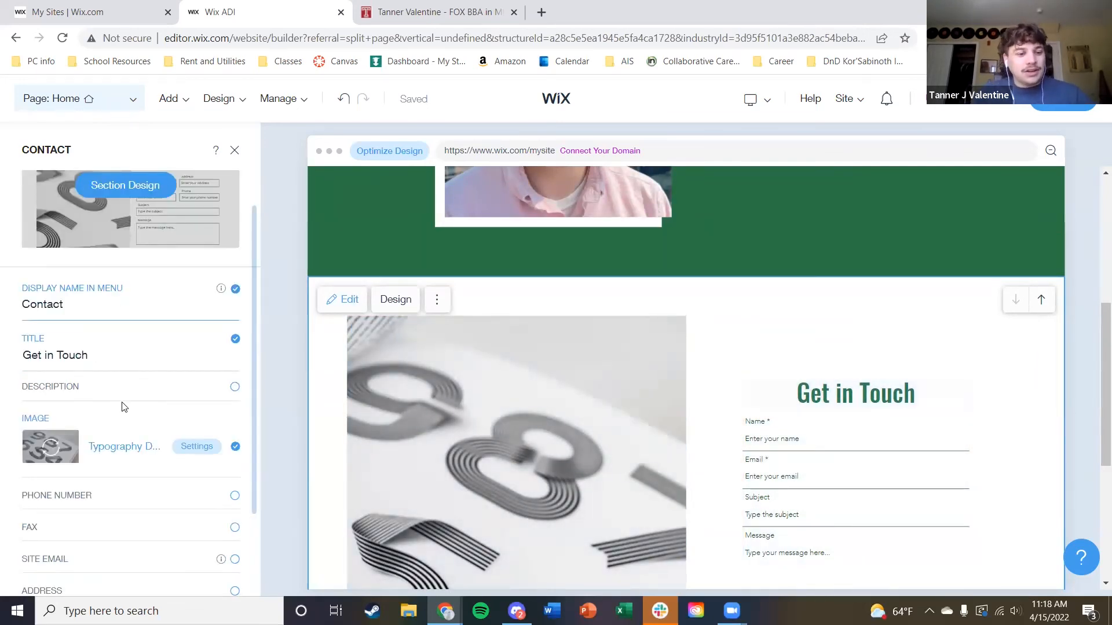
{"action": "scroll", "coordinate": [134, 412], "scroll_direction": "down", "scroll_amount": 3}
{"action": "scroll", "coordinate": [134, 412], "scroll_direction": "up", "scroll_amount": 4}
{"action": "left_click", "coordinate": [234, 151]}
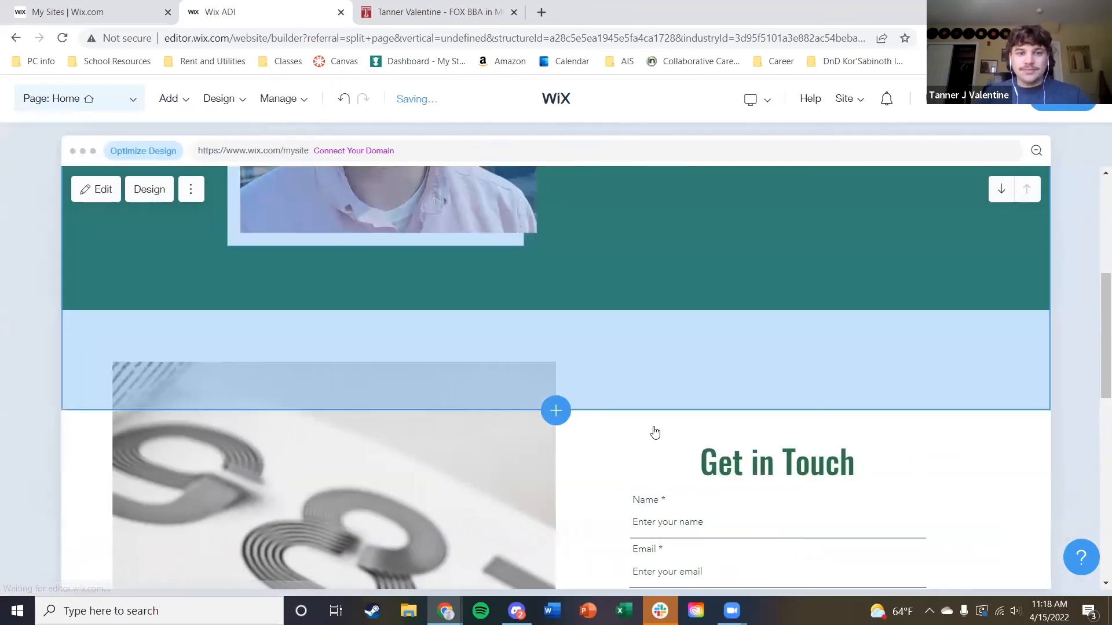
Look over the homepage from the footer up to the header, and open the header's settings to inspect the site menu
{"action": "scroll", "coordinate": [1063, 397], "scroll_direction": "down", "scroll_amount": 3}
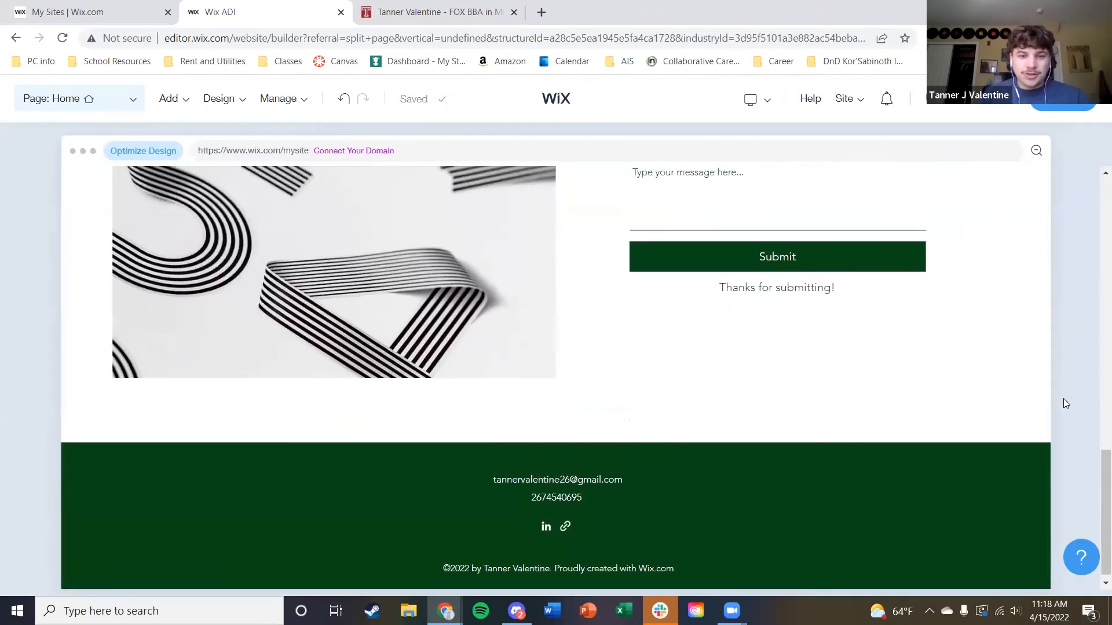
{"action": "scroll", "coordinate": [1064, 398], "scroll_direction": "up", "scroll_amount": 10}
{"action": "scroll", "coordinate": [1075, 397], "scroll_direction": "up", "scroll_amount": 2}
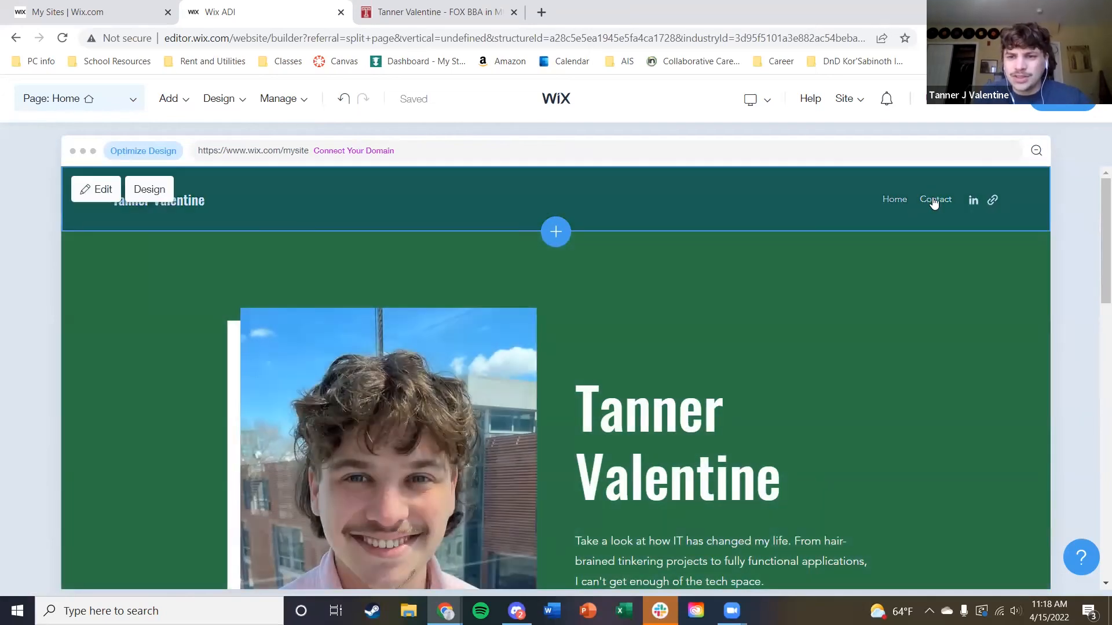
{"action": "left_click", "coordinate": [900, 212]}
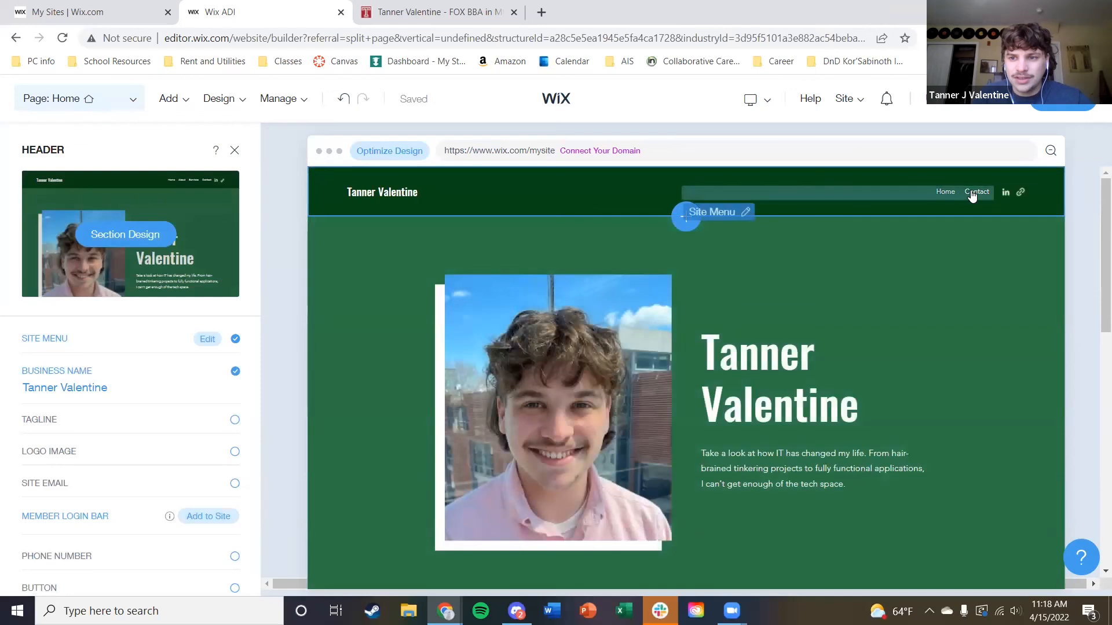
{"action": "left_click", "coordinate": [735, 214]}
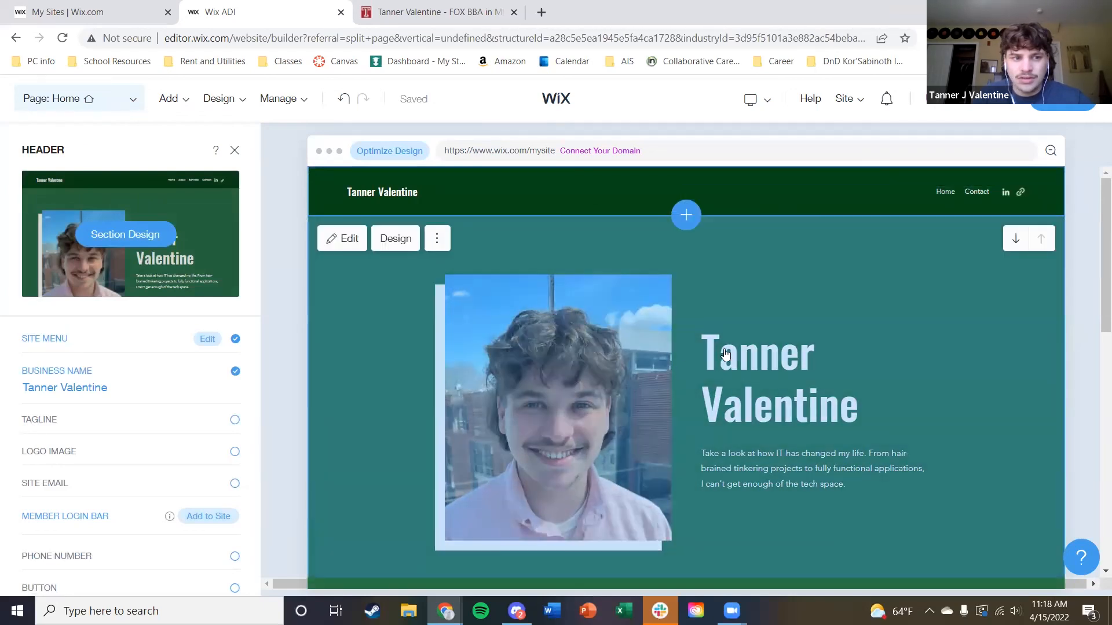
Close the header section's settings on the Home page
{"action": "scroll", "coordinate": [801, 340], "scroll_direction": "down", "scroll_amount": 3}
{"action": "scroll", "coordinate": [823, 277], "scroll_direction": "up", "scroll_amount": 2}
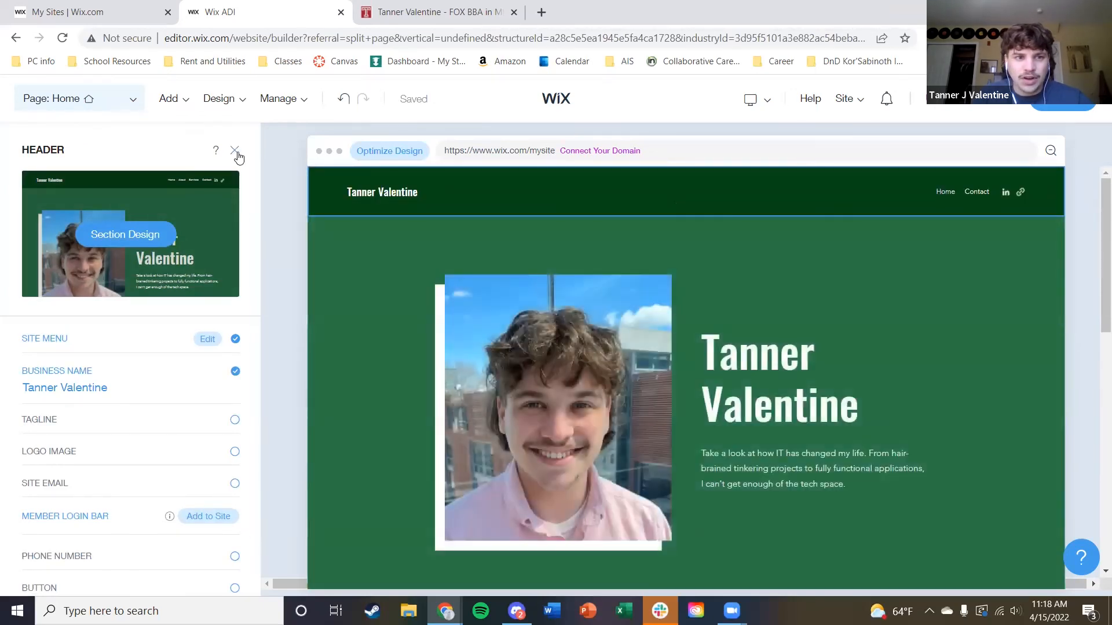
{"action": "left_click", "coordinate": [235, 150]}
Check the Home page in the mobile layout, dismissing the mobile editing introduction, and return to the desktop layout
{"action": "mouse_move", "coordinate": [770, 113]}
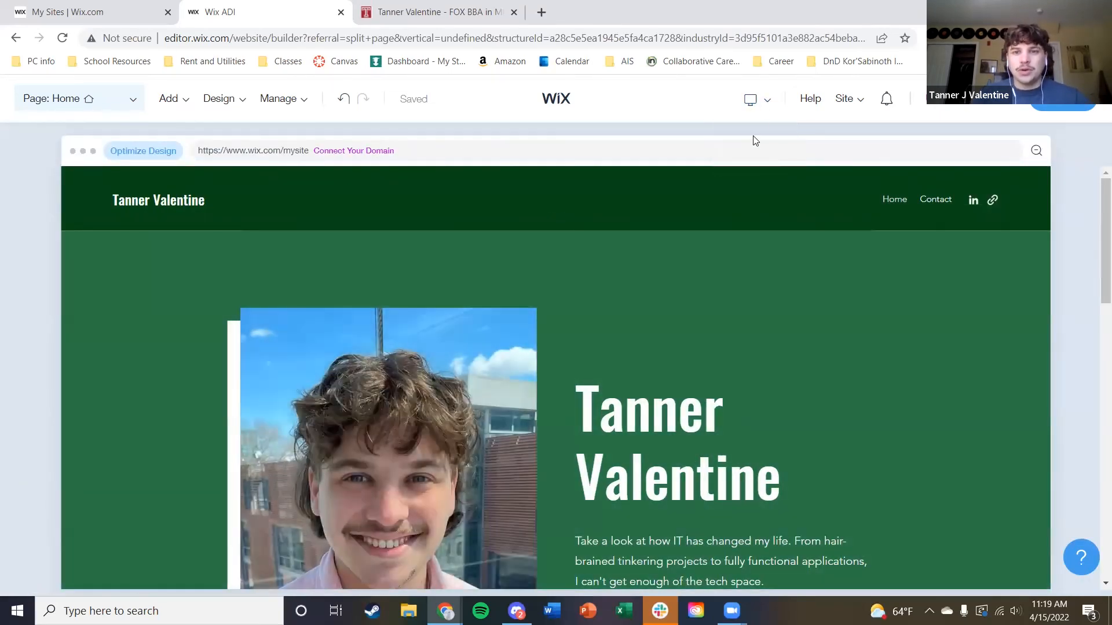
{"action": "left_click", "coordinate": [761, 158]}
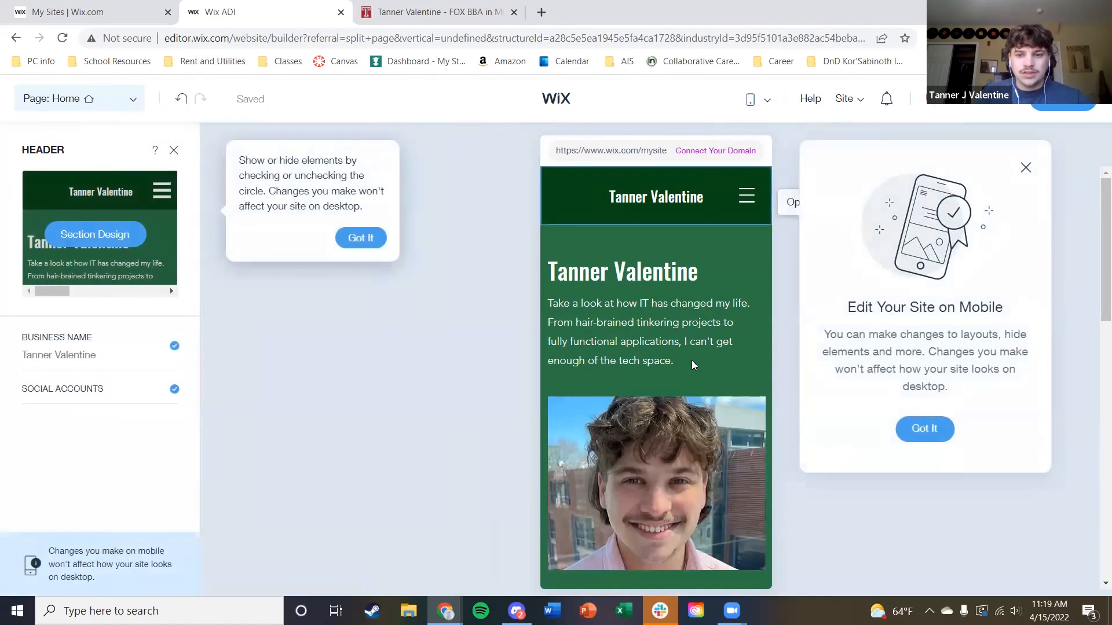
{"action": "left_click", "coordinate": [1026, 167]}
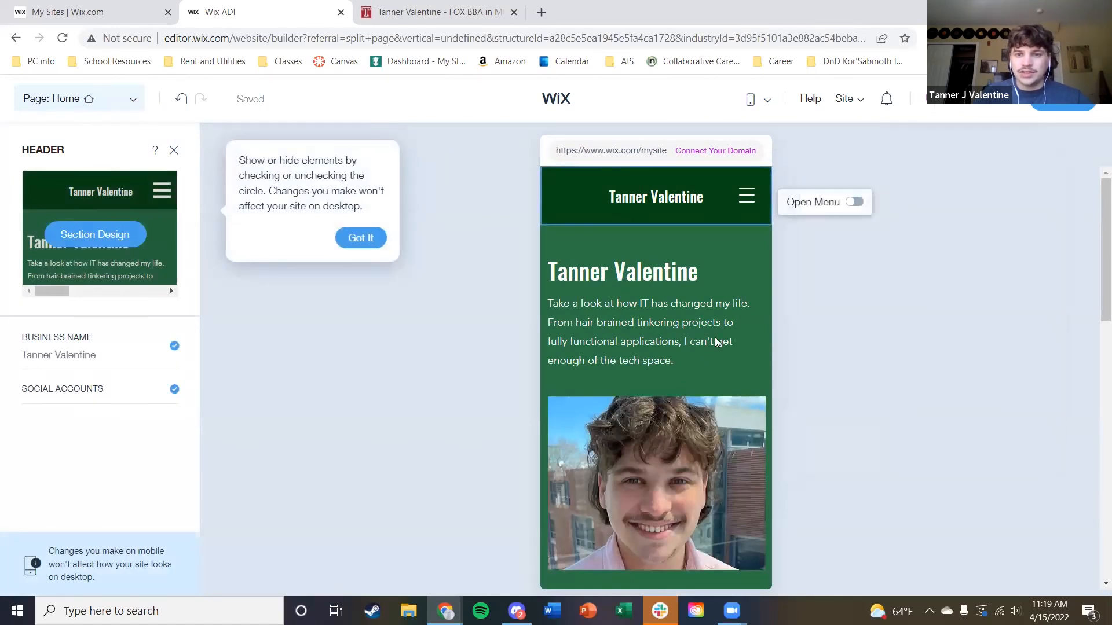
{"action": "left_click", "coordinate": [1102, 268]}
{"action": "left_click_drag", "start_coordinate": [1101, 263], "coordinate": [1093, 181]}
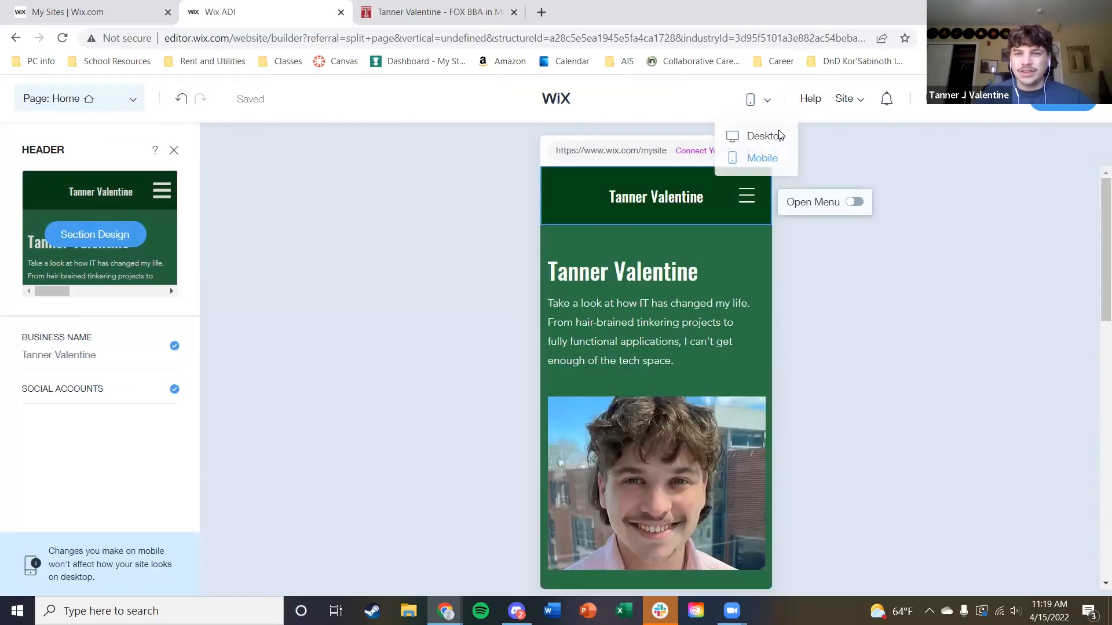
{"action": "left_click", "coordinate": [767, 139]}
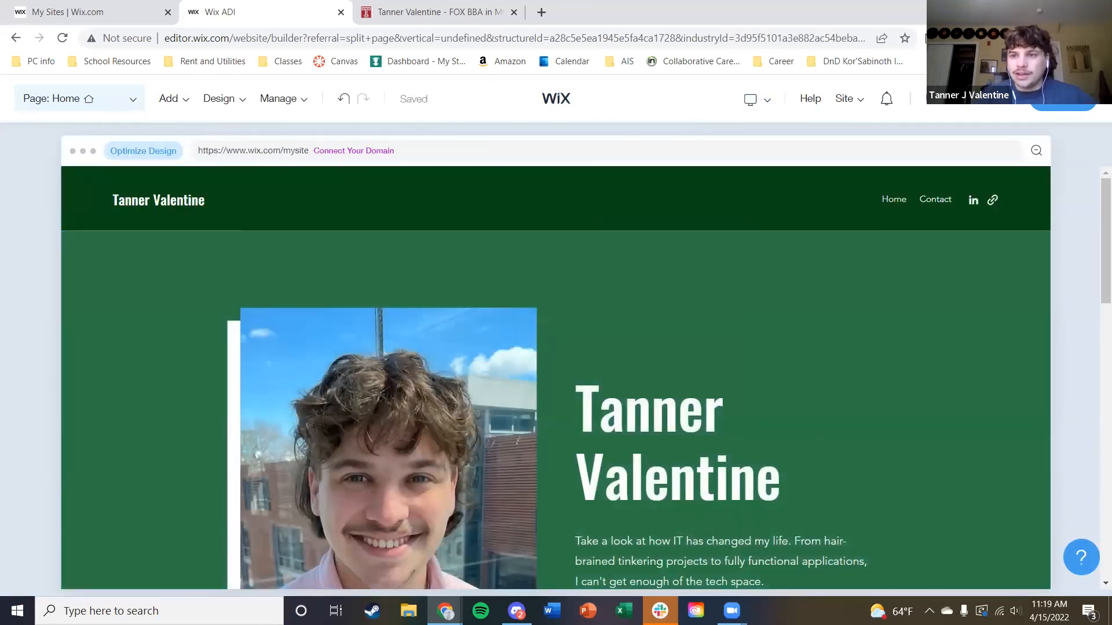
Preview the site and review the Home page from the welcome section through the contact form to the footer
{"action": "left_click", "coordinate": [992, 124]}
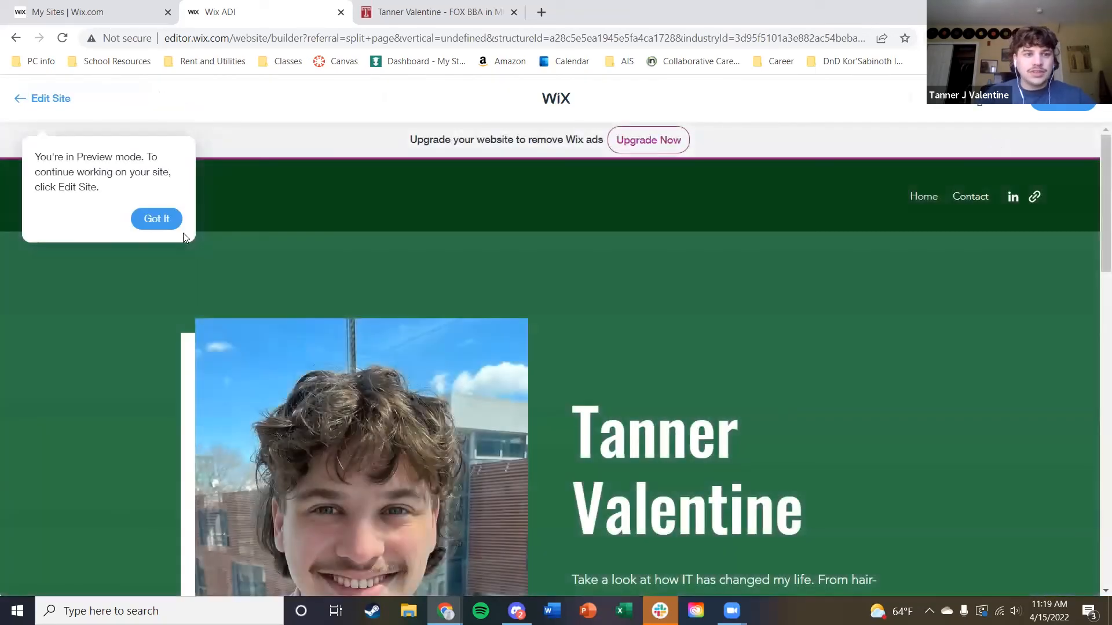
{"action": "scroll", "coordinate": [729, 260], "scroll_direction": "down", "scroll_amount": 10}
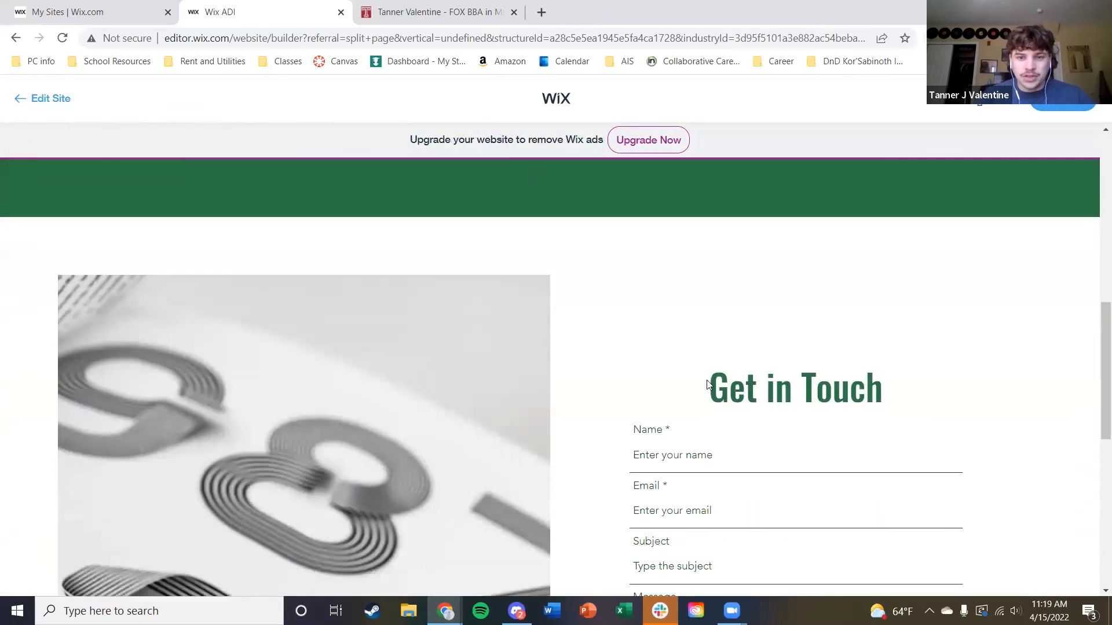
{"action": "left_click", "coordinate": [687, 455]}
{"action": "left_click", "coordinate": [863, 330]}
{"action": "scroll", "coordinate": [702, 494], "scroll_direction": "down", "scroll_amount": 3}
{"action": "scroll", "coordinate": [739, 455], "scroll_direction": "down", "scroll_amount": 6}
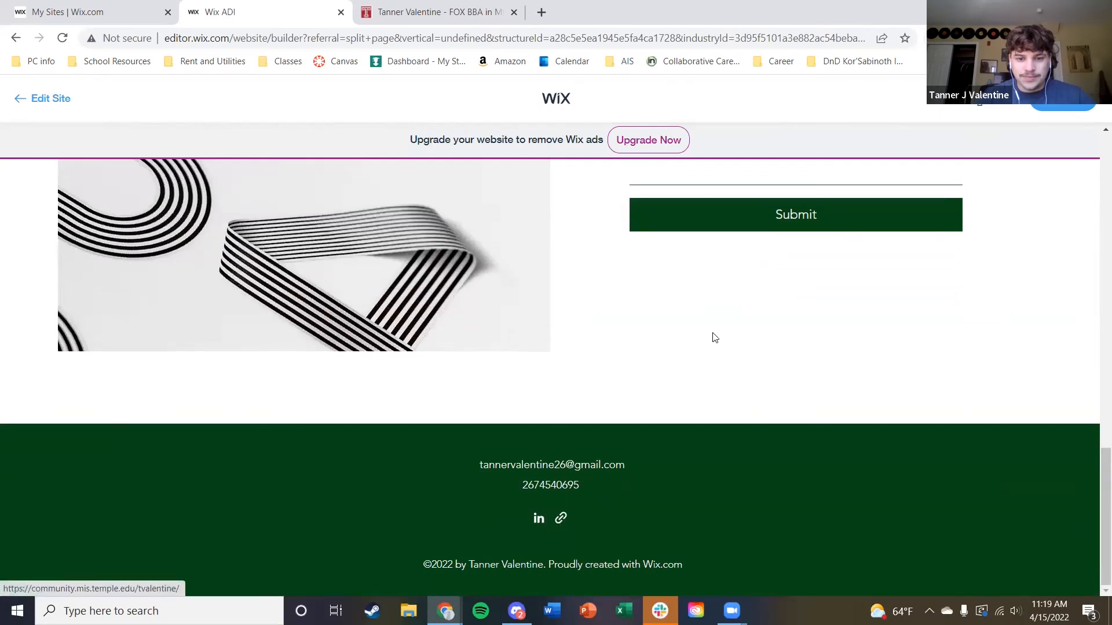
{"action": "scroll", "coordinate": [713, 336], "scroll_direction": "up", "scroll_amount": 20}
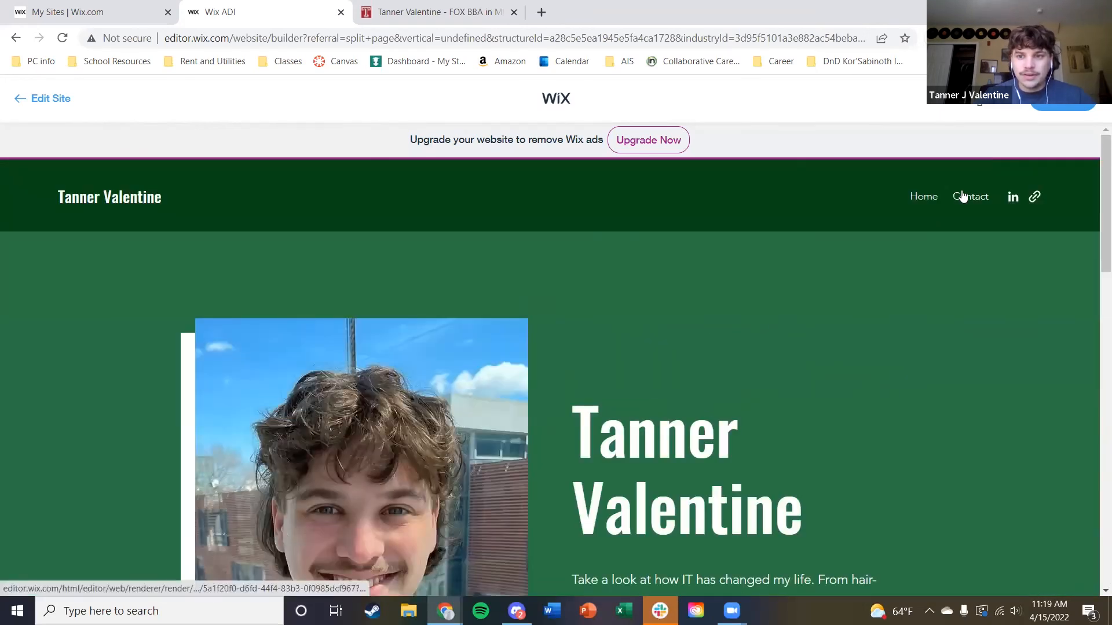
Test the header's Contact link in the preview and look over the contact form it leads to
{"action": "left_click", "coordinate": [962, 197]}
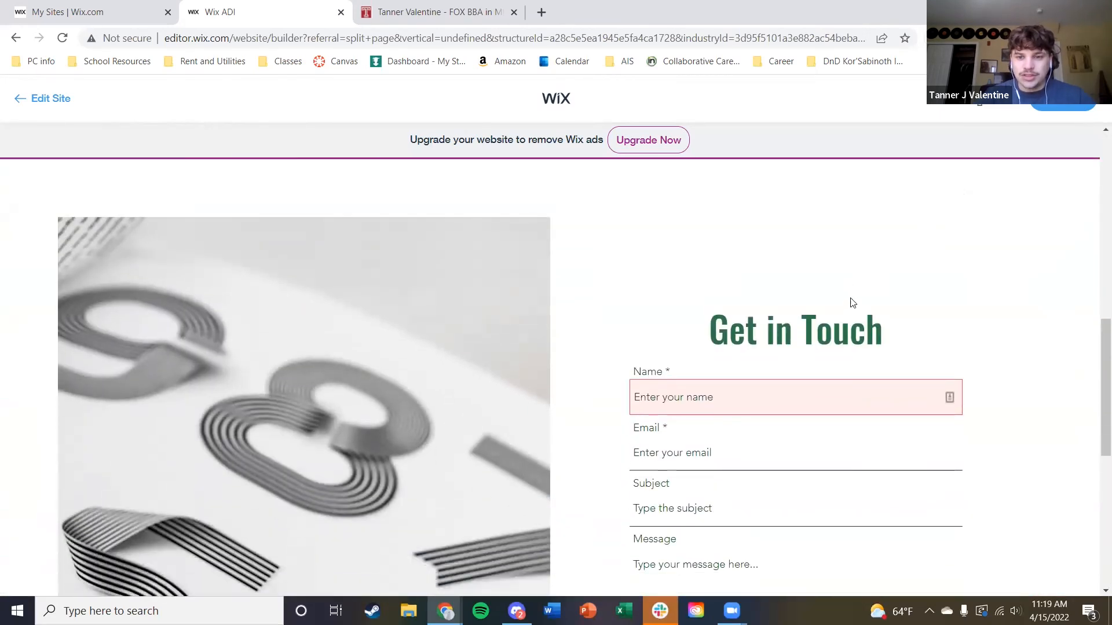
{"action": "scroll", "coordinate": [1013, 340], "scroll_direction": "down", "scroll_amount": 5}
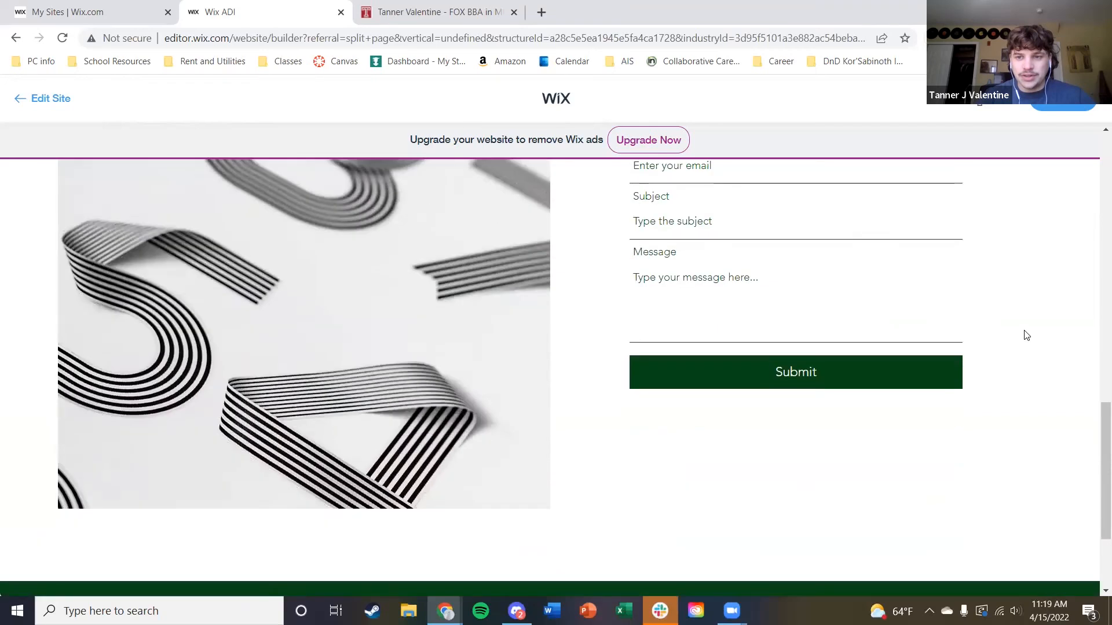
{"action": "scroll", "coordinate": [1023, 331], "scroll_direction": "up", "scroll_amount": 10}
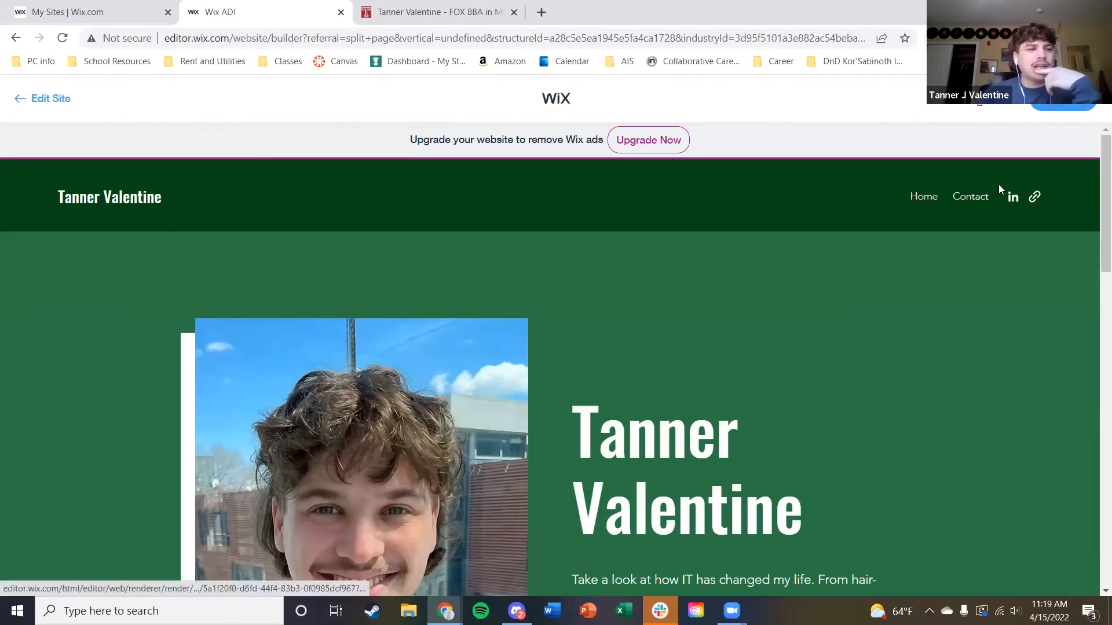
{"action": "left_click", "coordinate": [953, 205]}
{"action": "scroll", "coordinate": [953, 207], "scroll_direction": "up", "scroll_amount": 10}
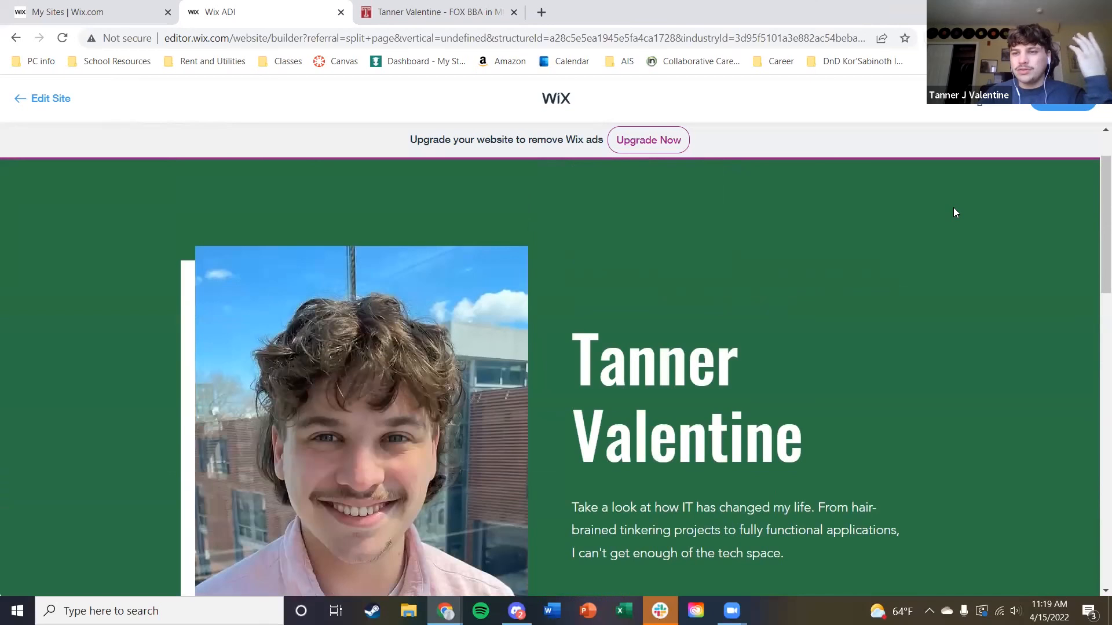
Return to editing the site and remove the Contact item from the header's site menu
{"action": "left_click", "coordinate": [58, 99]}
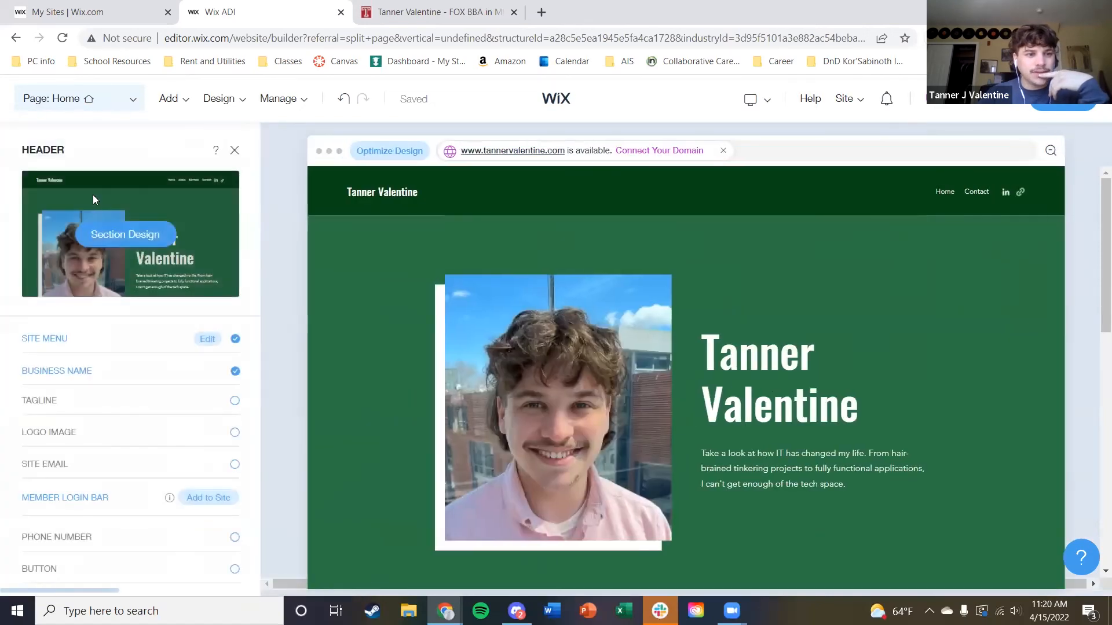
{"action": "left_click", "coordinate": [213, 342]}
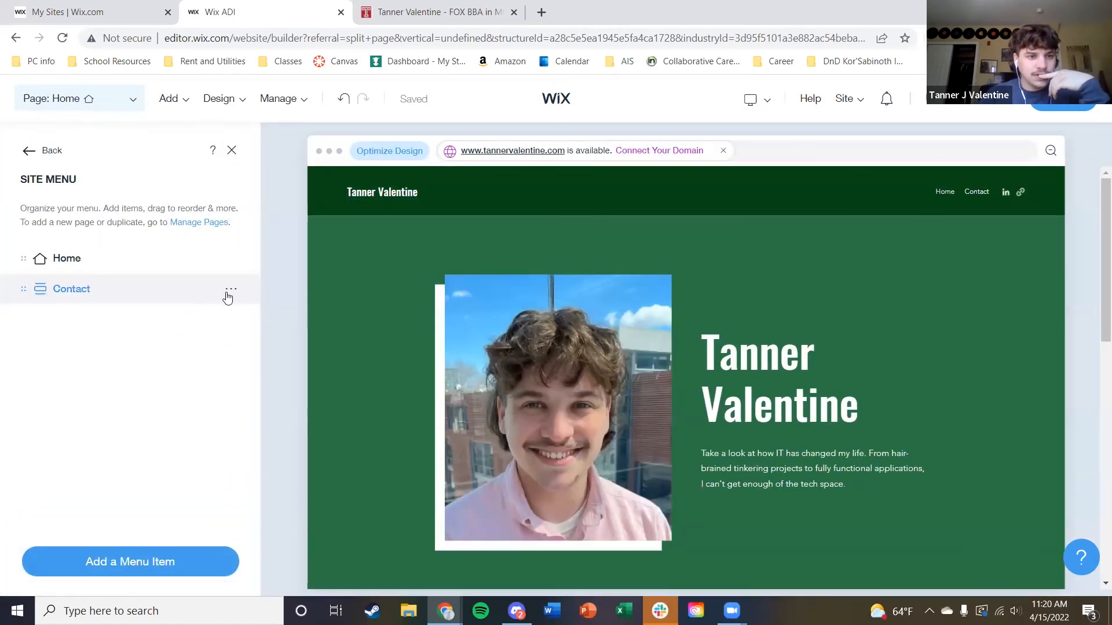
{"action": "left_click", "coordinate": [230, 291]}
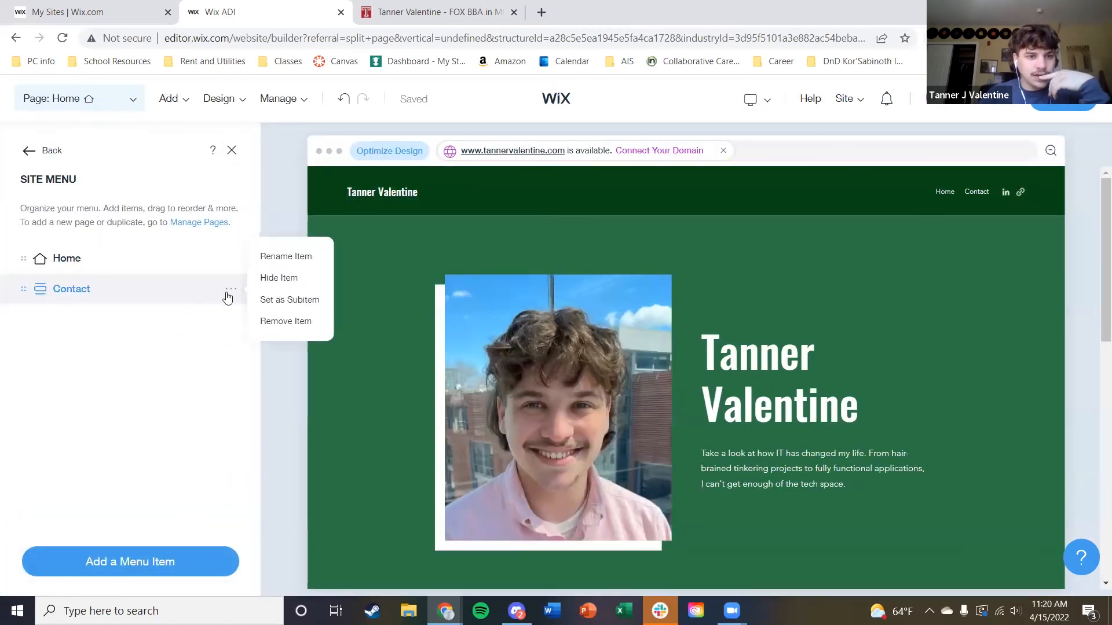
{"action": "left_click", "coordinate": [289, 323]}
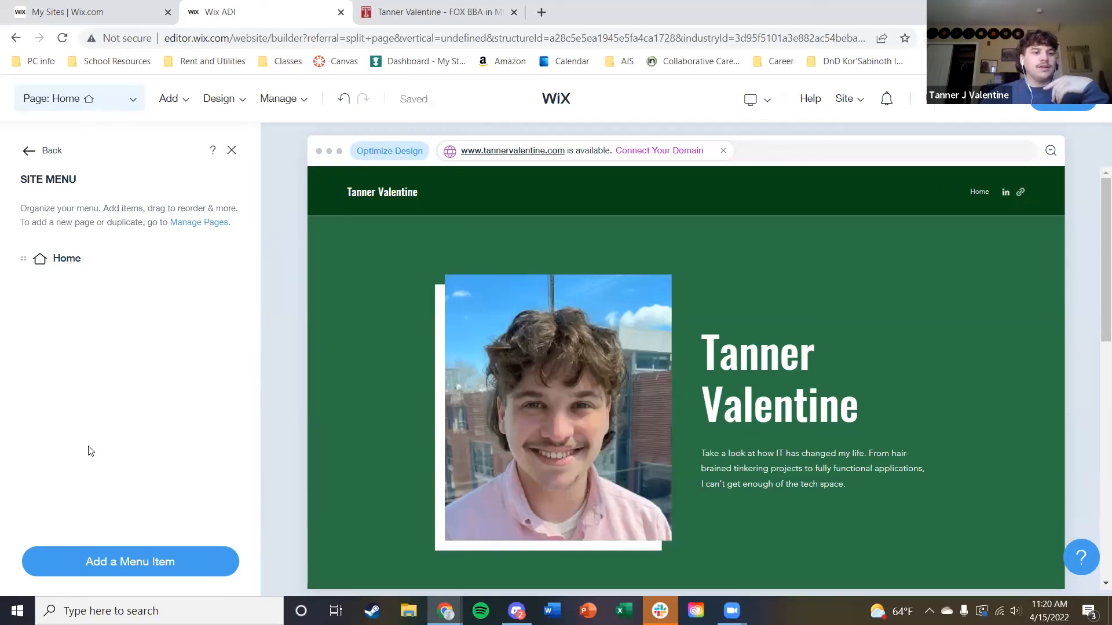
{"action": "left_click", "coordinate": [97, 557]}
{"action": "left_click", "coordinate": [393, 273]}
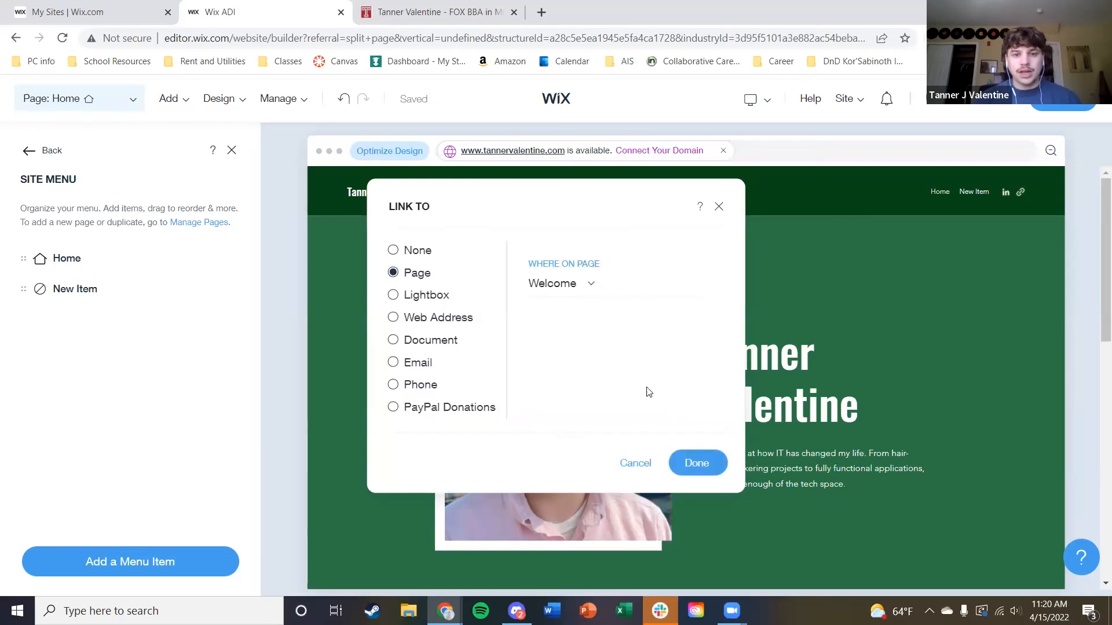
{"action": "left_click", "coordinate": [594, 294]}
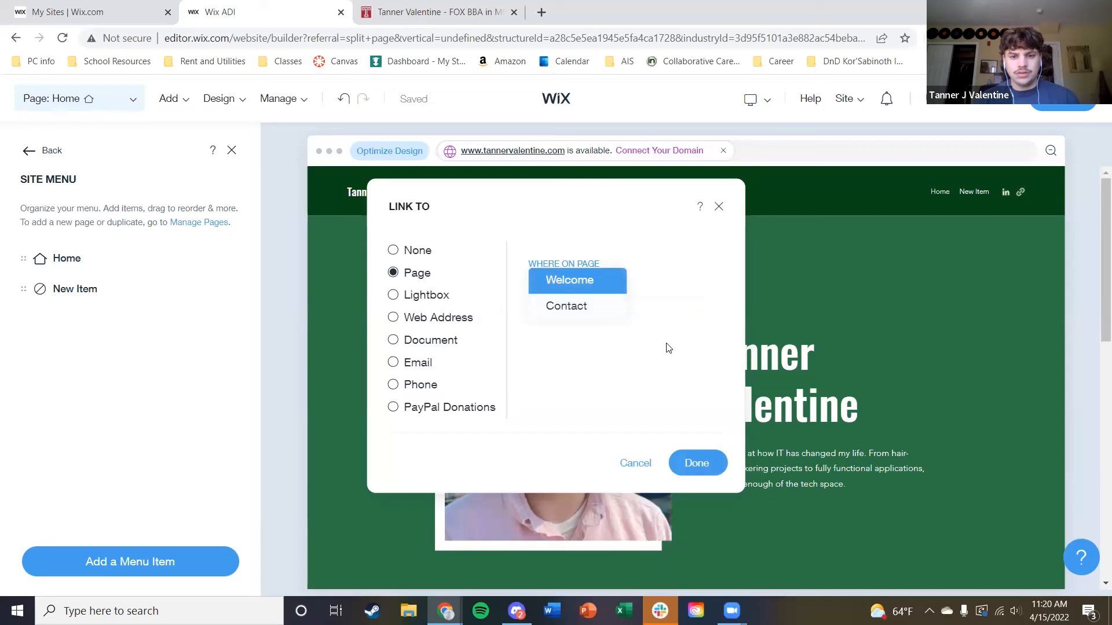
{"action": "left_click", "coordinate": [644, 464]}
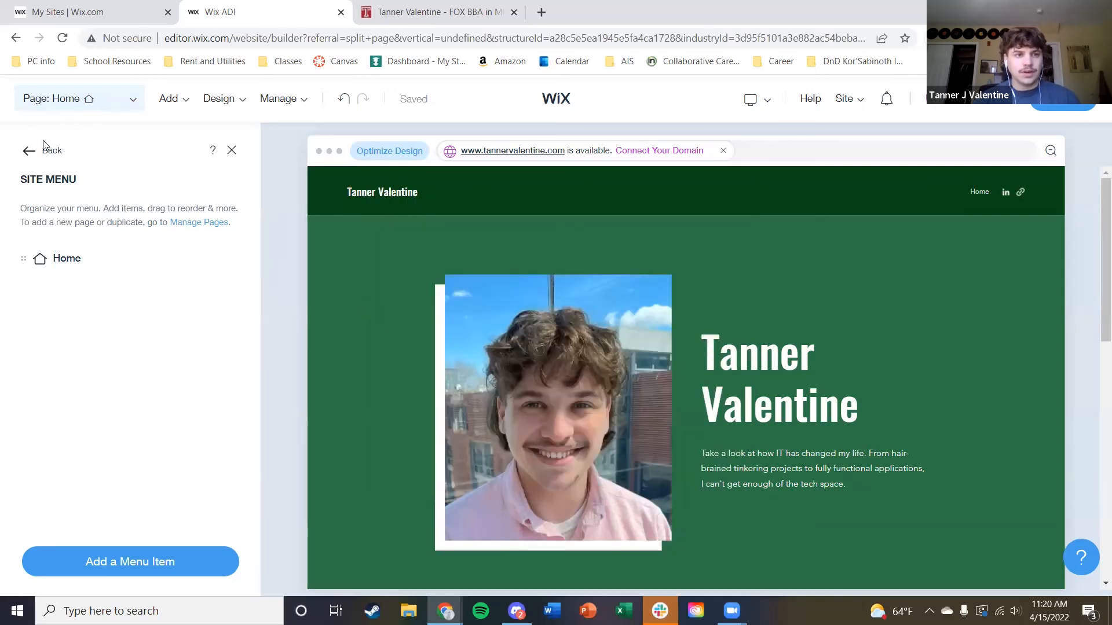
Close the site menu settings and glance over the Home page
{"action": "left_click", "coordinate": [232, 151]}
{"action": "scroll", "coordinate": [676, 399], "scroll_direction": "down", "scroll_amount": 5}
{"action": "scroll", "coordinate": [676, 398], "scroll_direction": "up", "scroll_amount": 5}
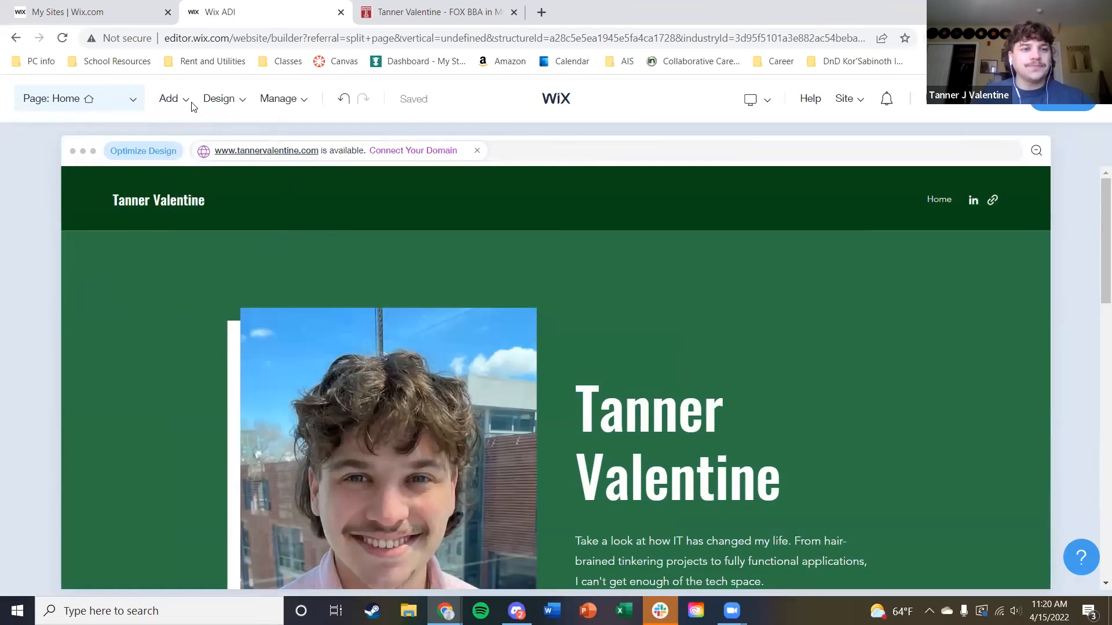
Open the options for adding a page and look through the recommended, optional and lightbox page types
{"action": "mouse_move", "coordinate": [187, 102]}
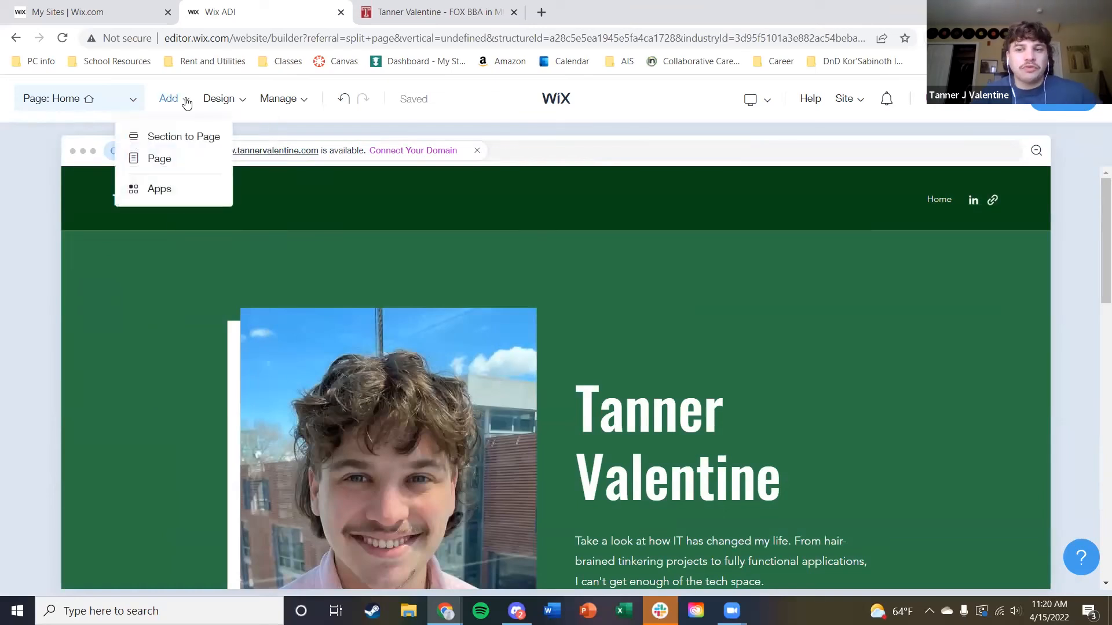
{"action": "left_click", "coordinate": [163, 160]}
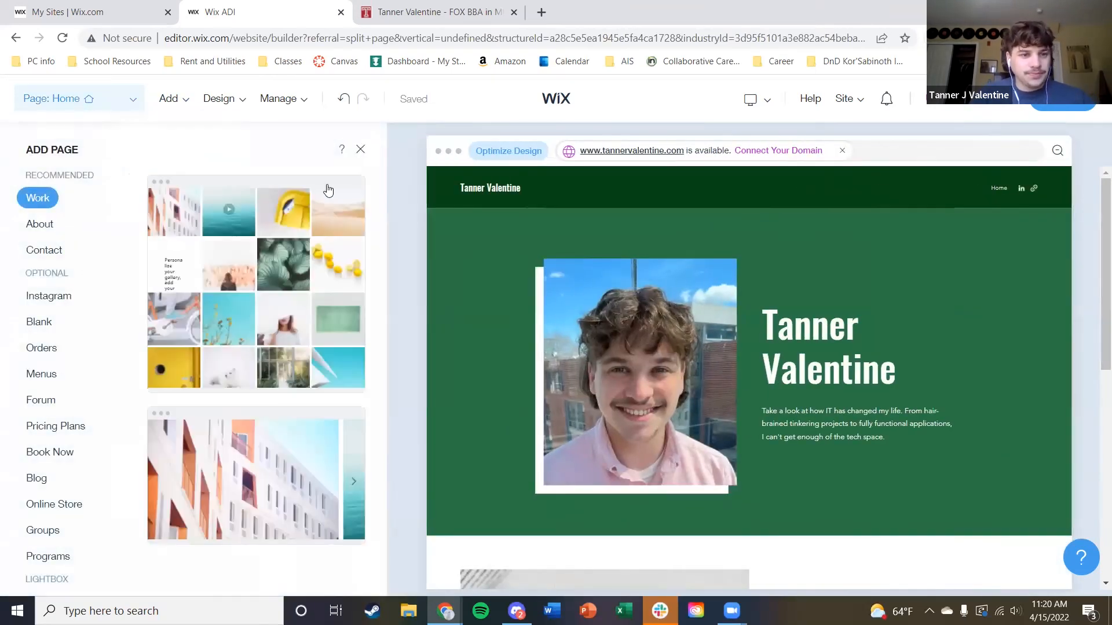
{"action": "scroll", "coordinate": [58, 266], "scroll_direction": "down", "scroll_amount": 1}
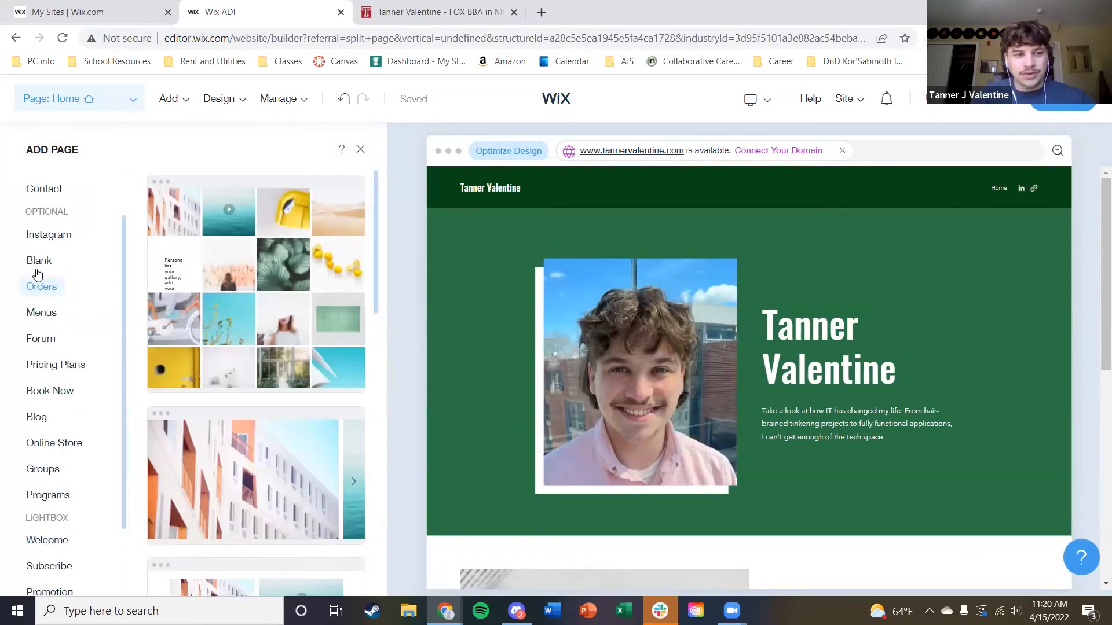
{"action": "scroll", "coordinate": [64, 307], "scroll_direction": "down", "scroll_amount": 2}
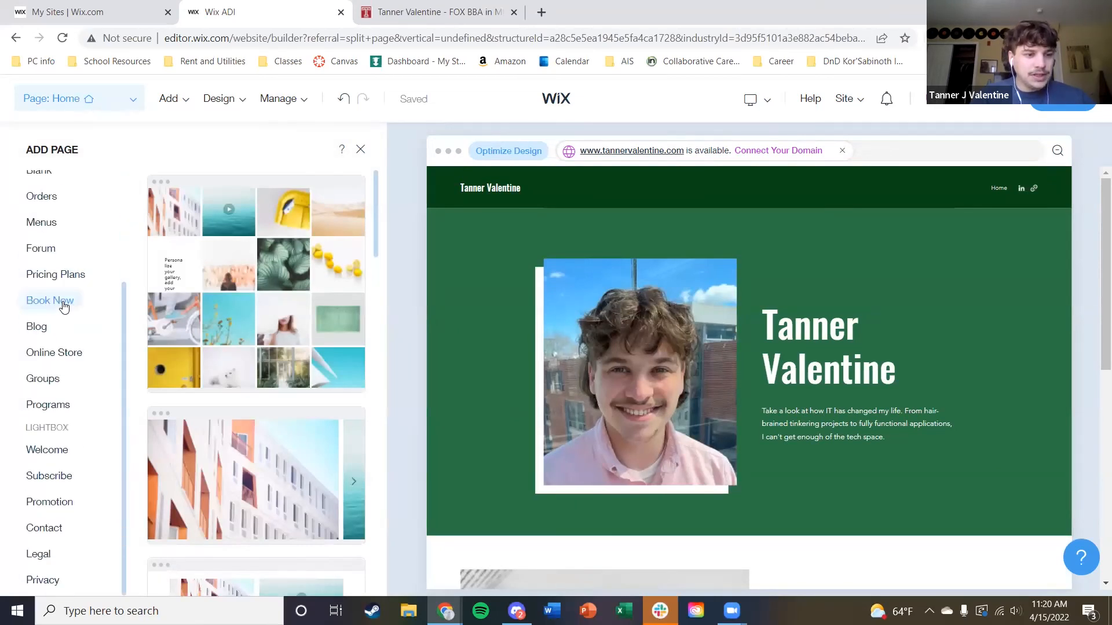
{"action": "scroll", "coordinate": [85, 309], "scroll_direction": "up", "scroll_amount": 2}
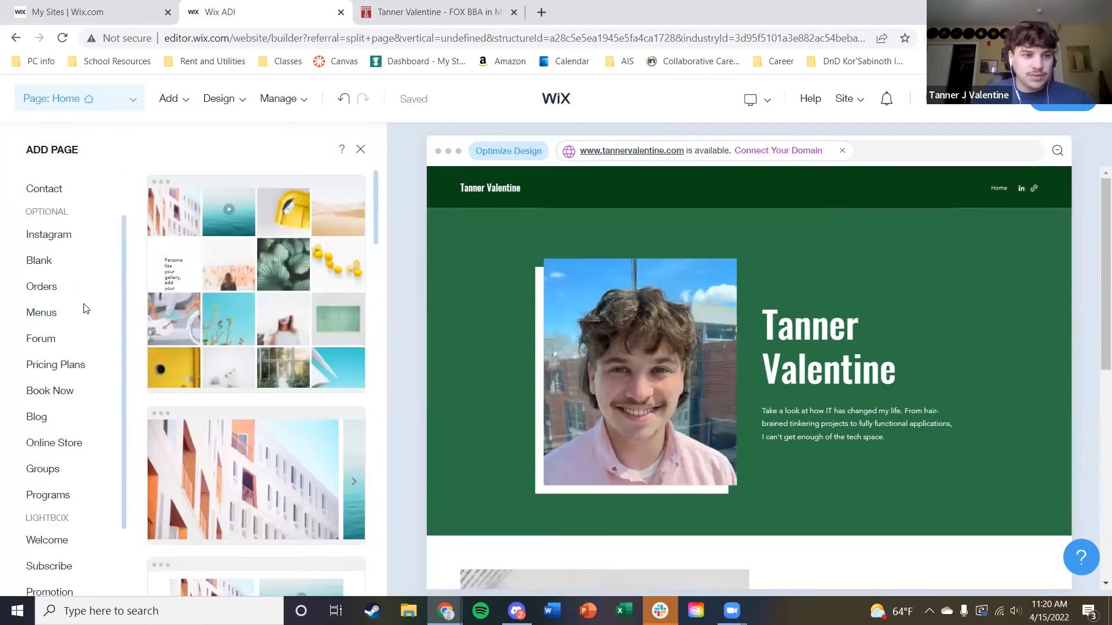
{"action": "scroll", "coordinate": [71, 287], "scroll_direction": "up", "scroll_amount": 1}
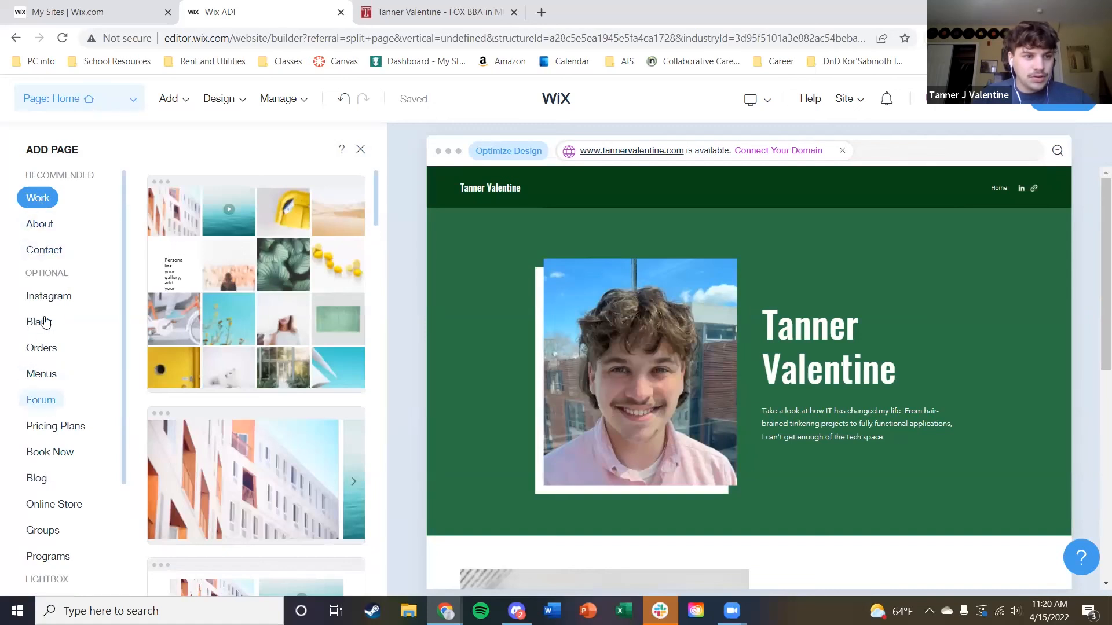
{"action": "scroll", "coordinate": [102, 302], "scroll_direction": "down", "scroll_amount": 3}
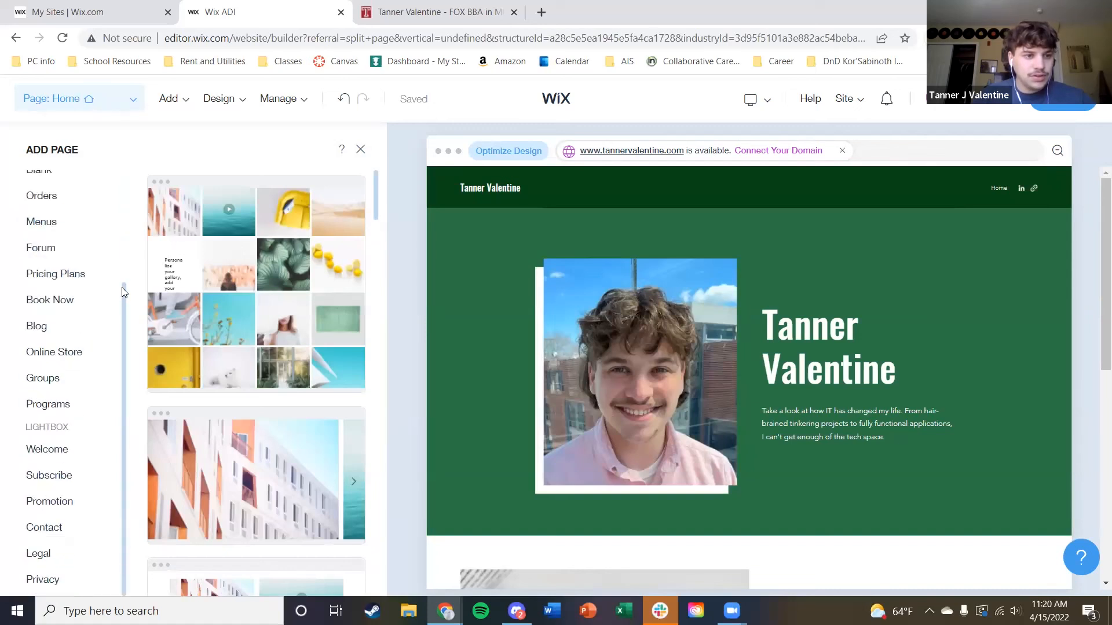
{"action": "left_click_drag", "start_coordinate": [120, 301], "coordinate": [125, 267]}
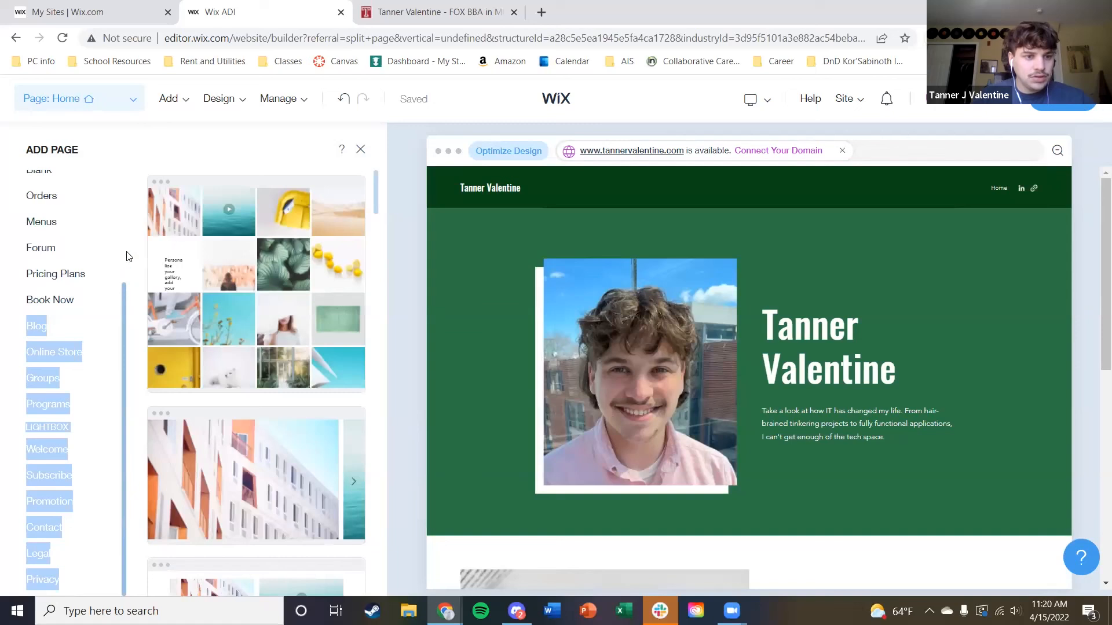
{"action": "scroll", "coordinate": [128, 257], "scroll_direction": "up", "scroll_amount": 1}
{"action": "scroll", "coordinate": [124, 249], "scroll_direction": "up", "scroll_amount": 2}
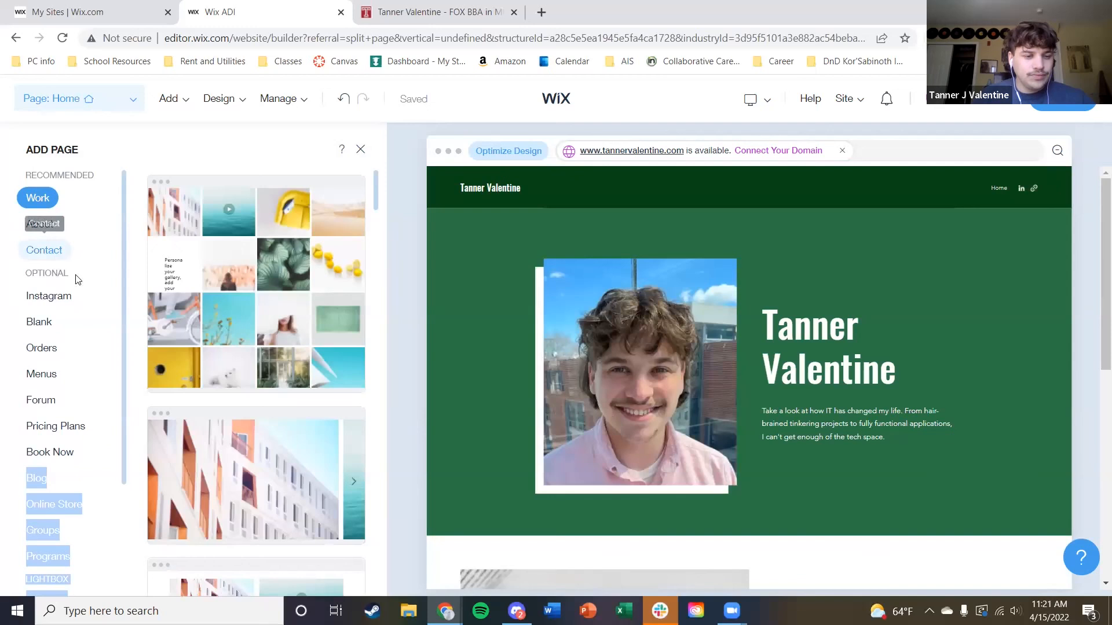
{"action": "scroll", "coordinate": [85, 398], "scroll_direction": "down", "scroll_amount": 3}
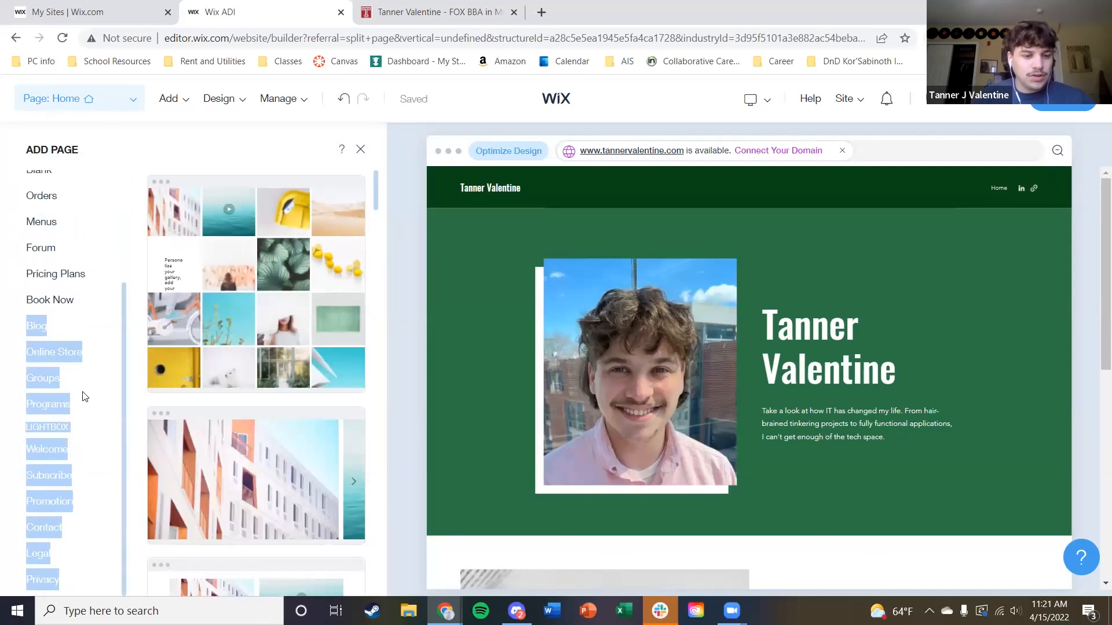
{"action": "left_click", "coordinate": [86, 399]}
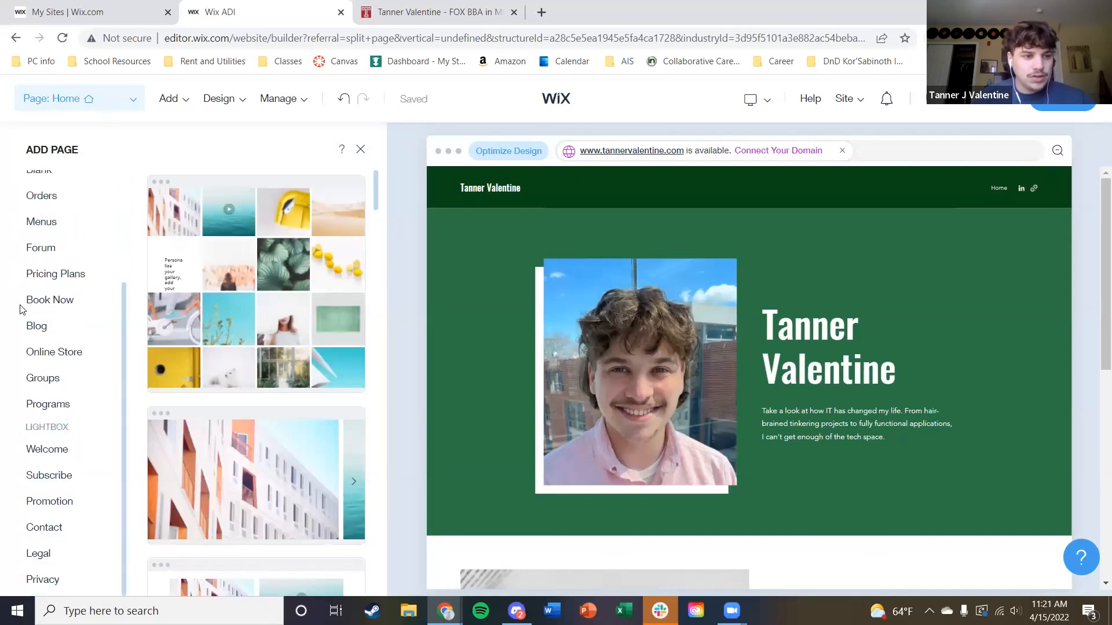
{"action": "scroll", "coordinate": [50, 303], "scroll_direction": "up", "scroll_amount": 3}
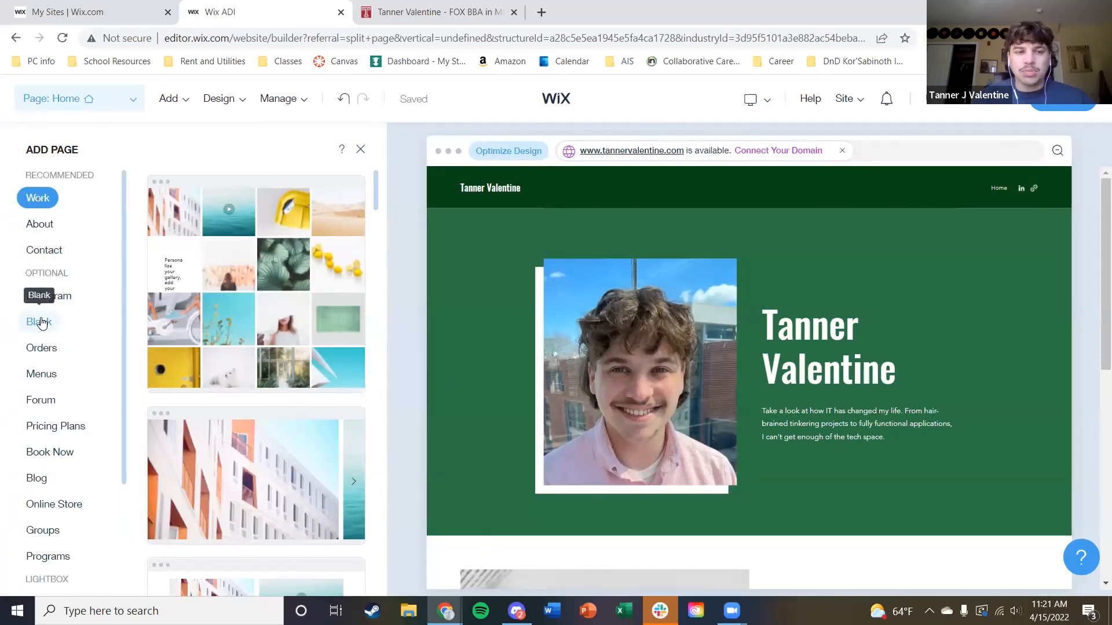
Add a blank page to the site and continue to editing it
{"action": "left_click", "coordinate": [44, 329]}
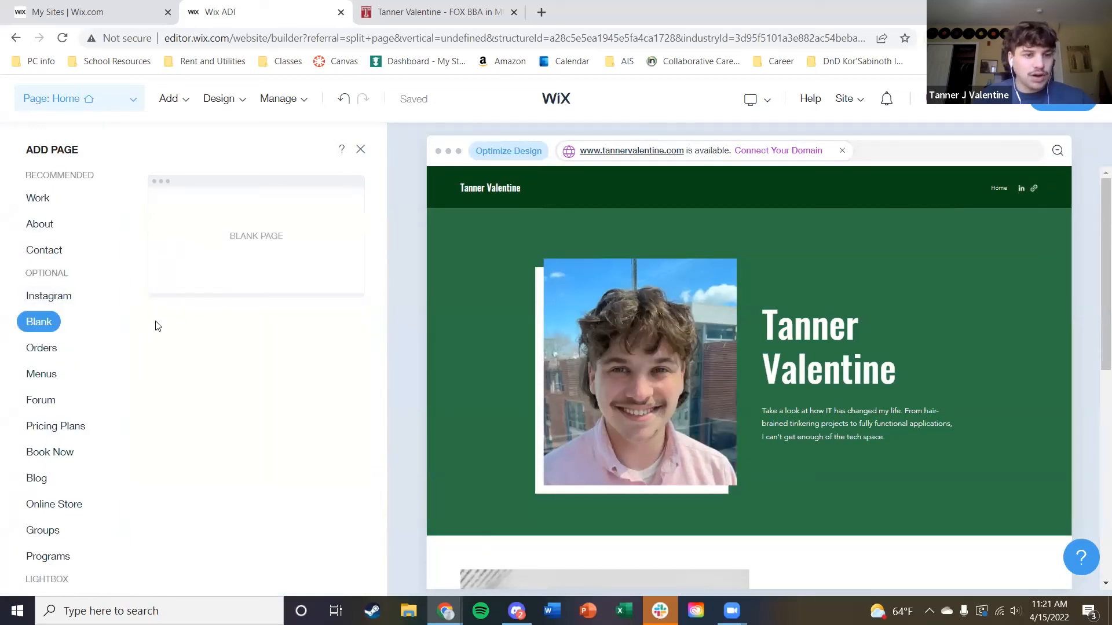
{"action": "left_click", "coordinate": [225, 253]}
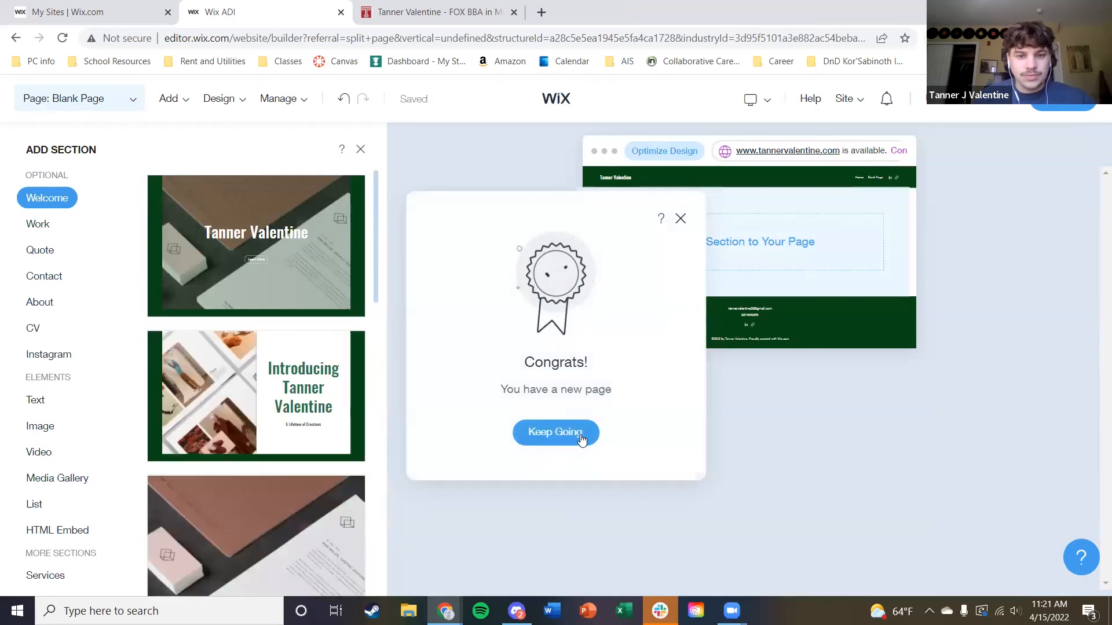
{"action": "left_click", "coordinate": [562, 433]}
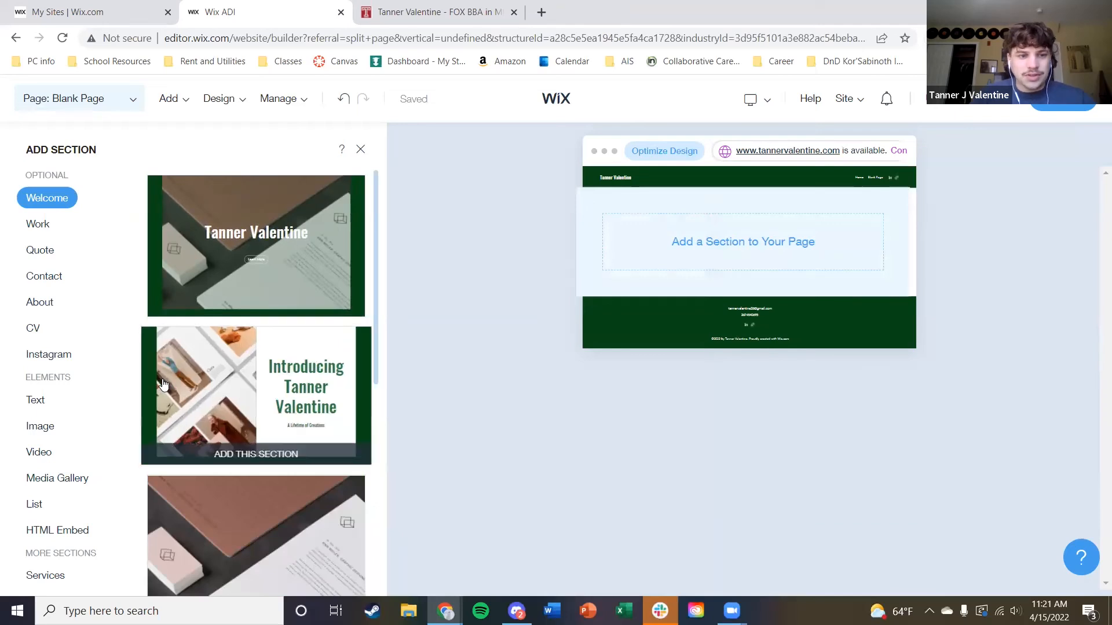
Compare the CV section layouts, add the one with four white experience cards to the blank page, and look it over
{"action": "left_click", "coordinate": [35, 329]}
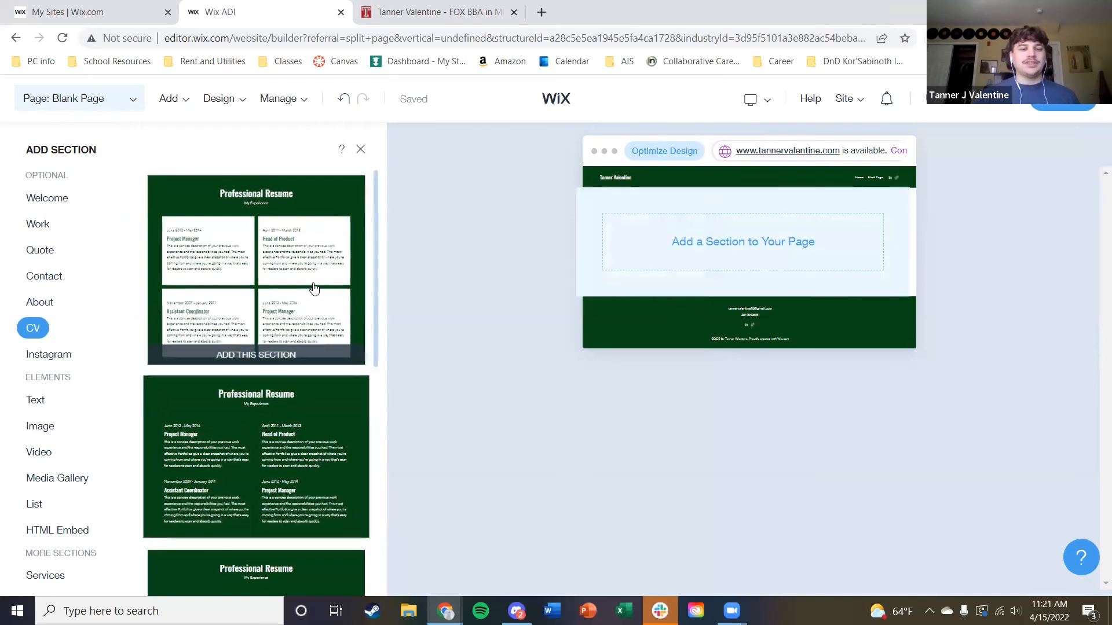
{"action": "scroll", "coordinate": [310, 345], "scroll_direction": "down", "scroll_amount": 2}
{"action": "scroll", "coordinate": [310, 347], "scroll_direction": "up", "scroll_amount": 2}
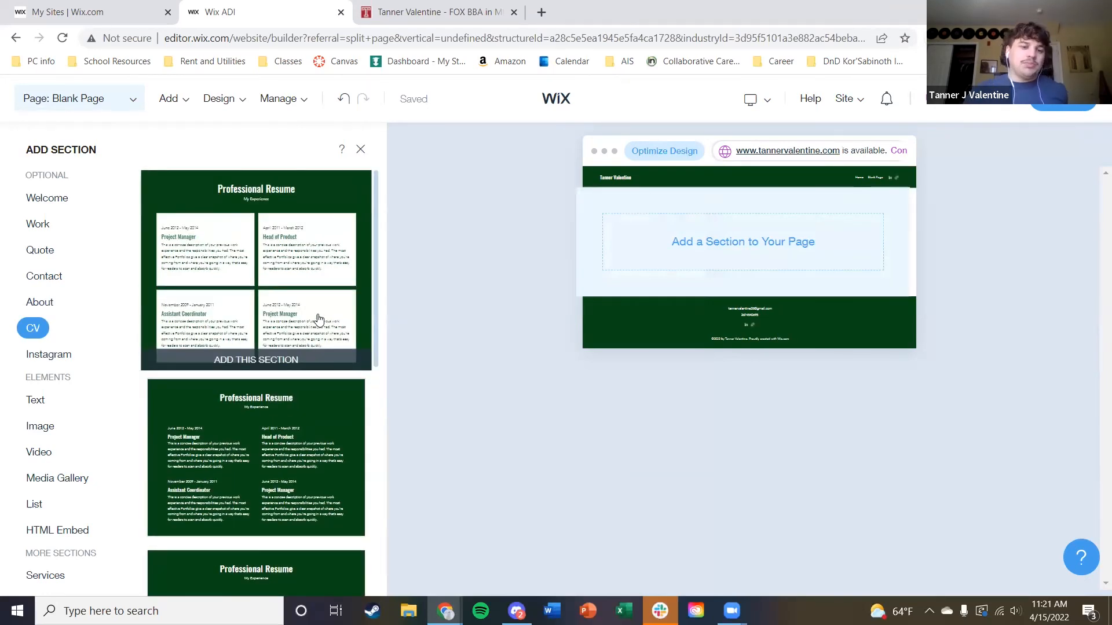
{"action": "scroll", "coordinate": [318, 318], "scroll_direction": "down", "scroll_amount": 3}
{"action": "scroll", "coordinate": [323, 326], "scroll_direction": "down", "scroll_amount": 5}
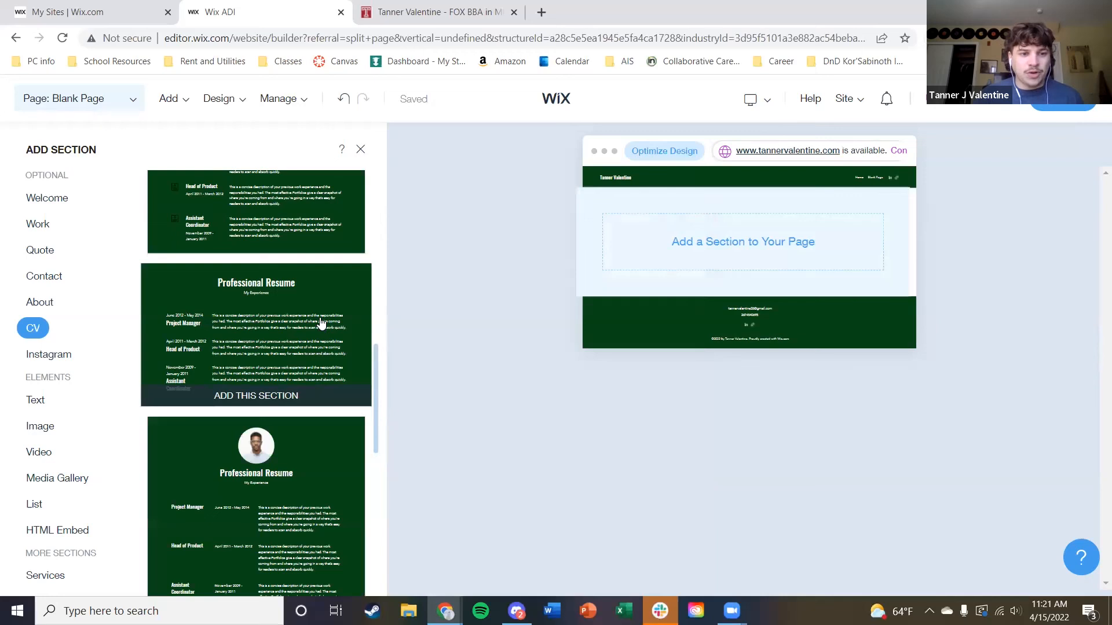
{"action": "scroll", "coordinate": [327, 328], "scroll_direction": "down", "scroll_amount": 3}
{"action": "scroll", "coordinate": [310, 429], "scroll_direction": "down", "scroll_amount": 2}
{"action": "scroll", "coordinate": [310, 418], "scroll_direction": "up", "scroll_amount": 8}
{"action": "scroll", "coordinate": [308, 415], "scroll_direction": "down", "scroll_amount": 7}
{"action": "scroll", "coordinate": [308, 415], "scroll_direction": "up", "scroll_amount": 5}
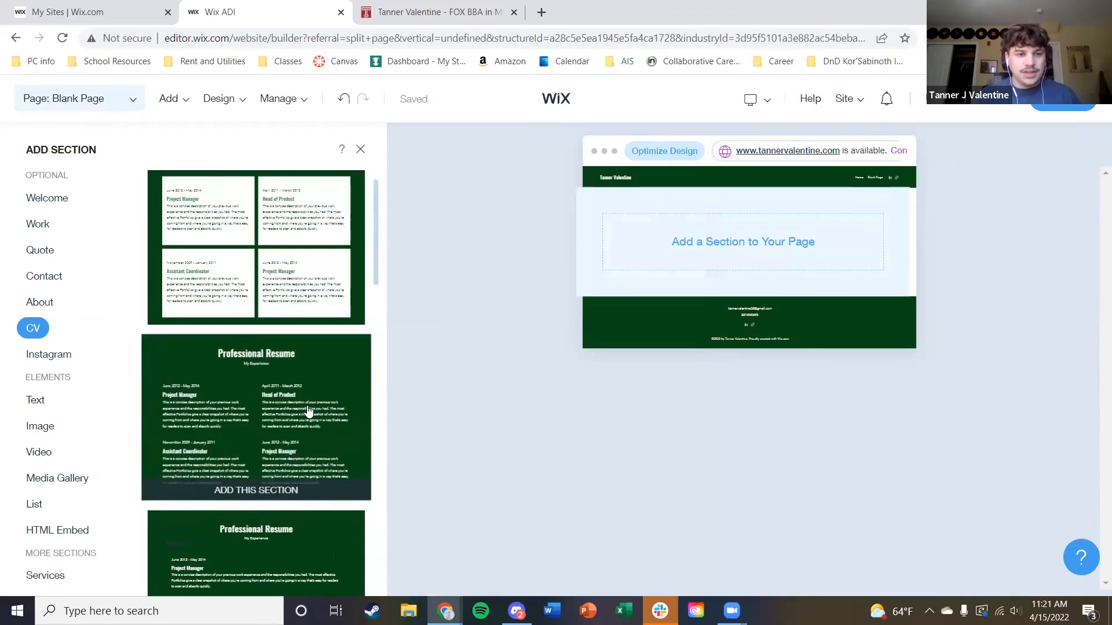
{"action": "left_click", "coordinate": [306, 325]}
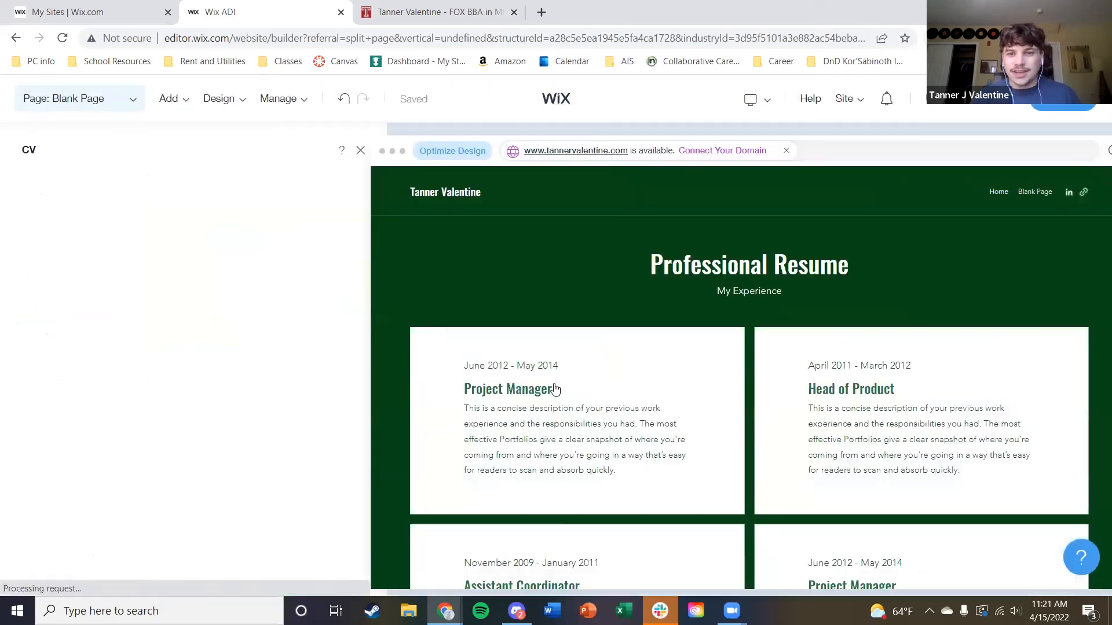
{"action": "scroll", "coordinate": [996, 263], "scroll_direction": "down", "scroll_amount": 5}
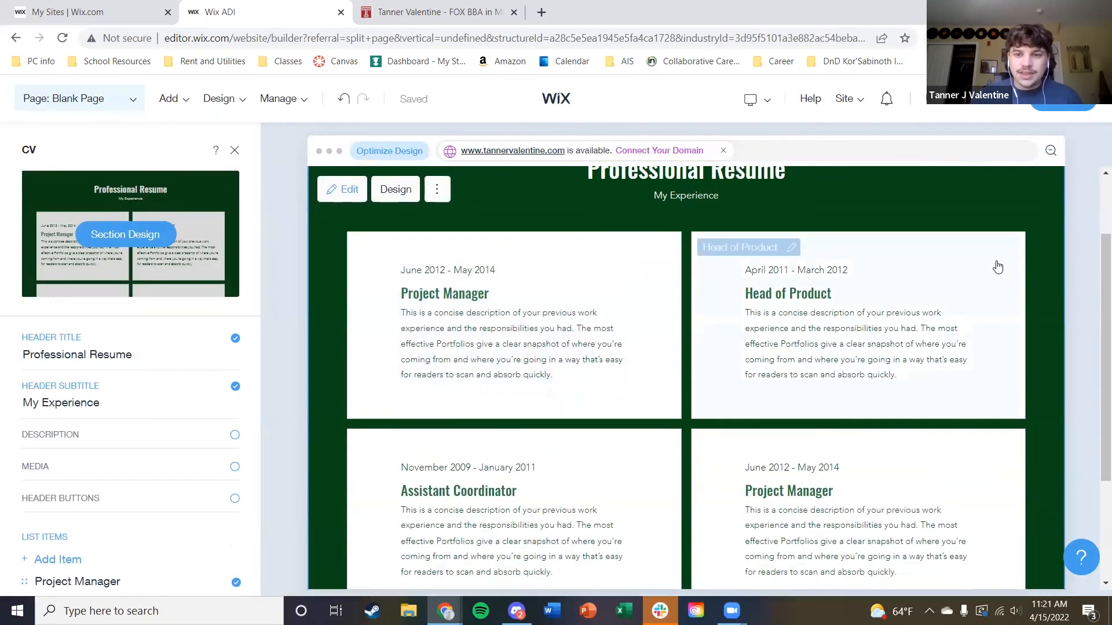
{"action": "scroll", "coordinate": [851, 367], "scroll_direction": "up", "scroll_amount": 4}
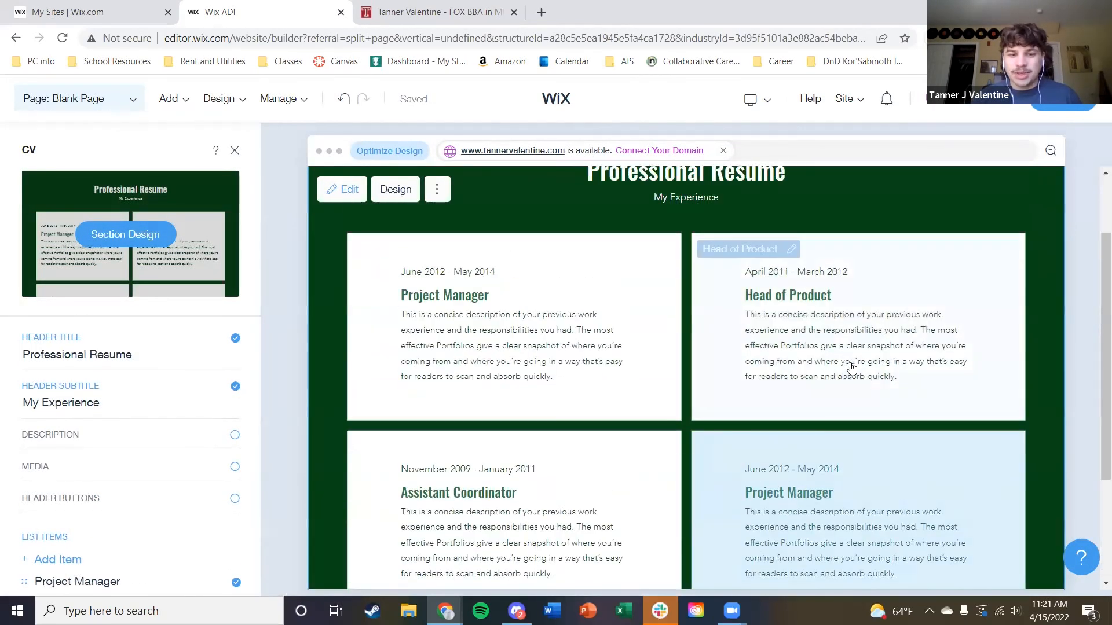
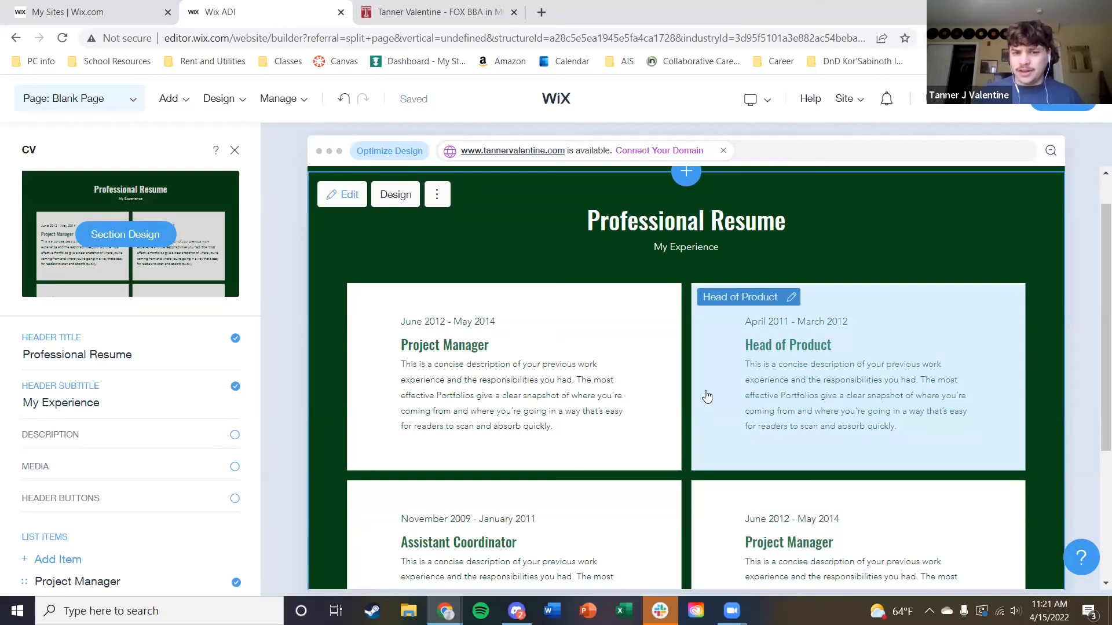
{"action": "scroll", "coordinate": [678, 290], "scroll_direction": "up", "scroll_amount": 1}
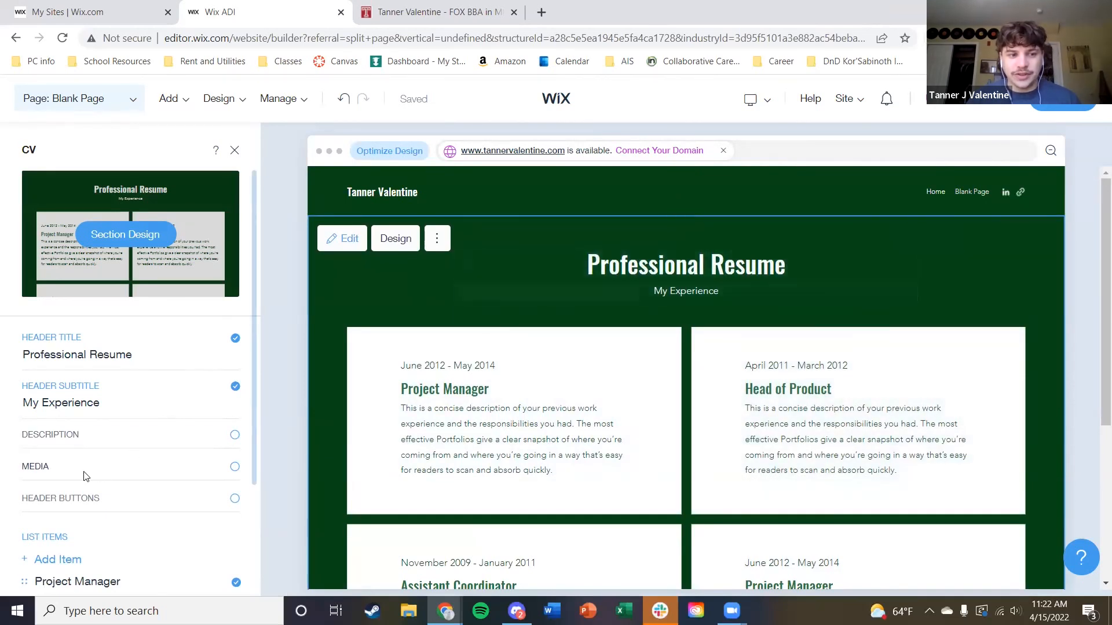
Try showing the description and the media in the CV section's header, turning each one off again
{"action": "left_click", "coordinate": [235, 435]}
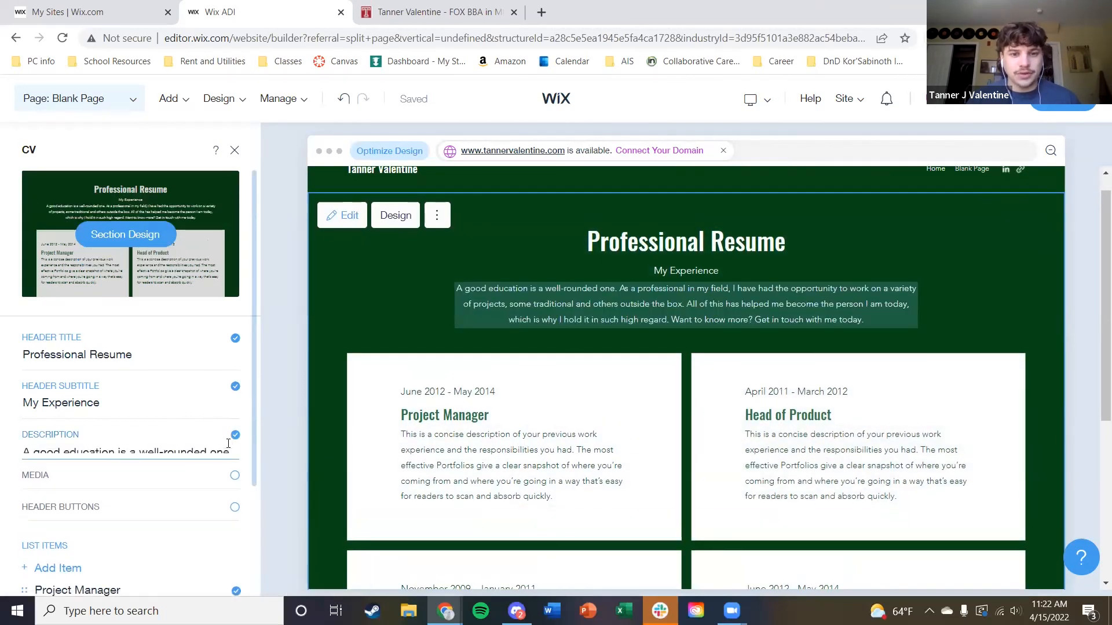
{"action": "left_click", "coordinate": [235, 435]}
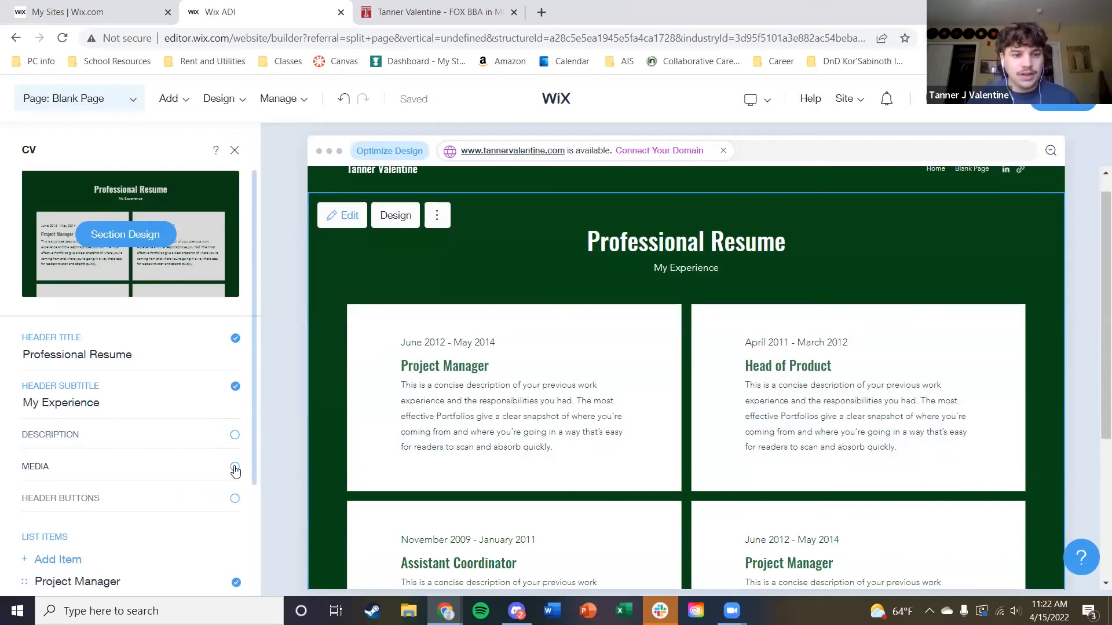
{"action": "left_click", "coordinate": [235, 467]}
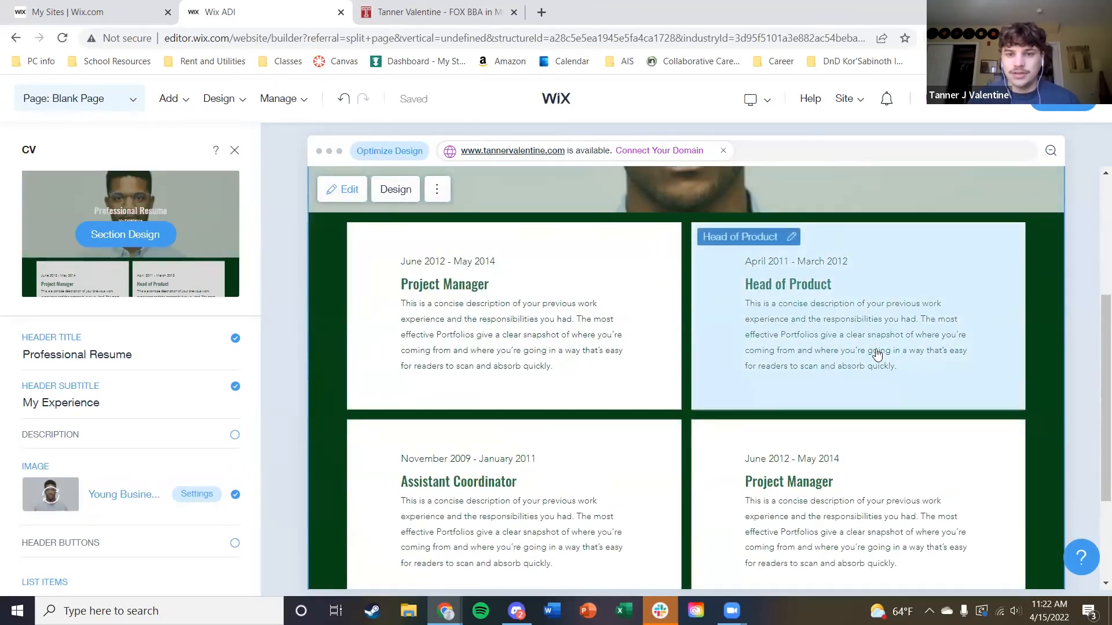
{"action": "left_click", "coordinate": [236, 494]}
Open the color options of the CV section's design and compare the available color combinations
{"action": "scroll", "coordinate": [138, 431], "scroll_direction": "down", "scroll_amount": 2}
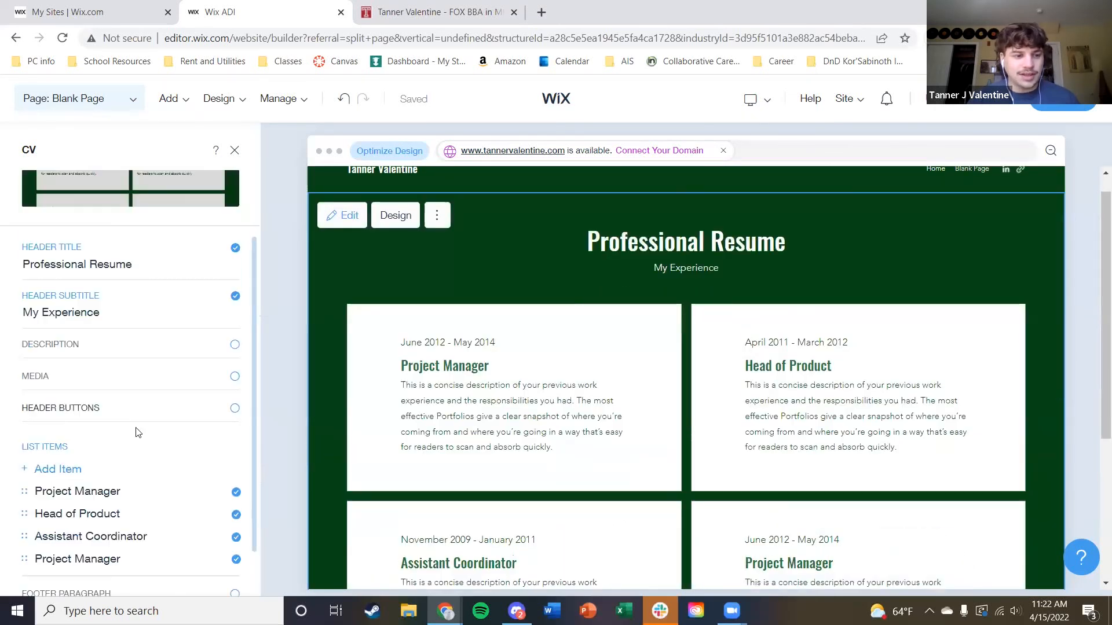
{"action": "scroll", "coordinate": [1000, 292], "scroll_direction": "down", "scroll_amount": 5}
{"action": "scroll", "coordinate": [1001, 291], "scroll_direction": "up", "scroll_amount": 6}
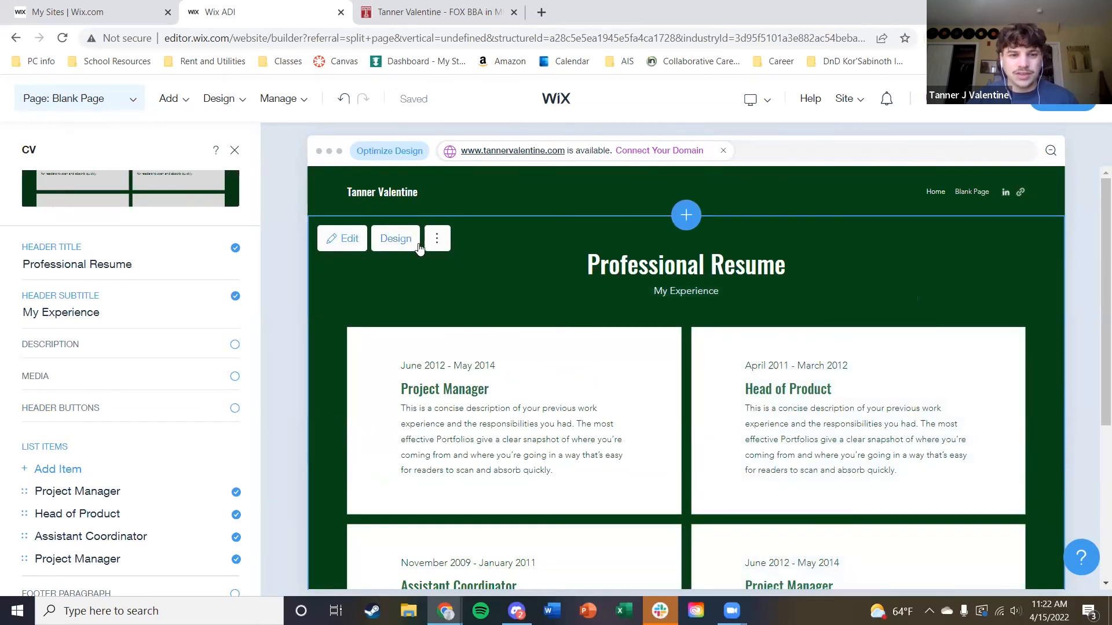
{"action": "left_click", "coordinate": [396, 242]}
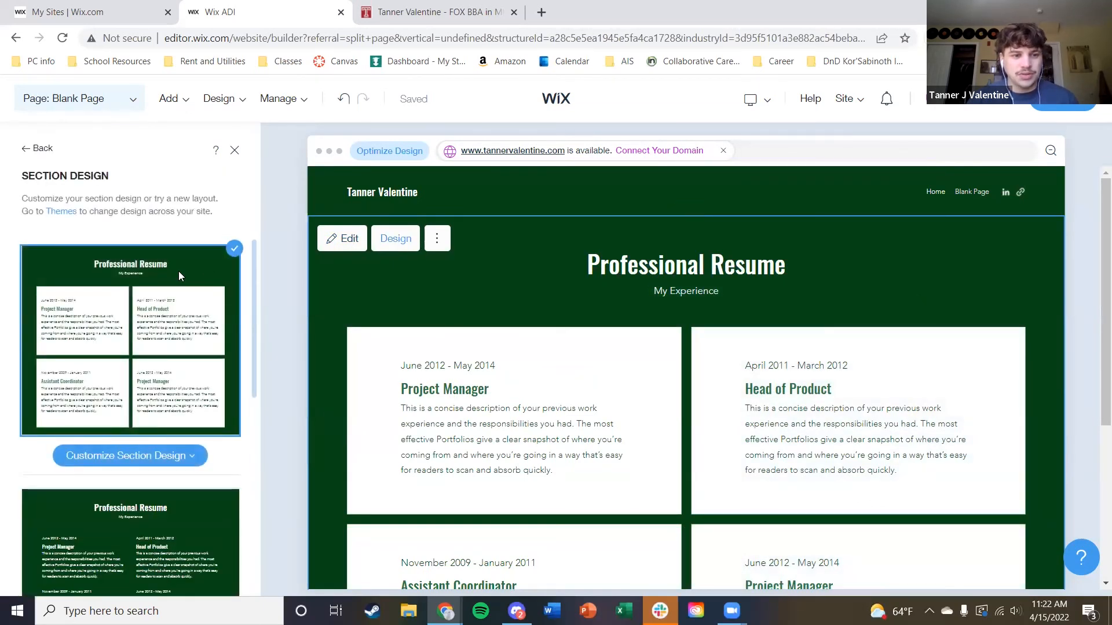
{"action": "left_click", "coordinate": [152, 457]}
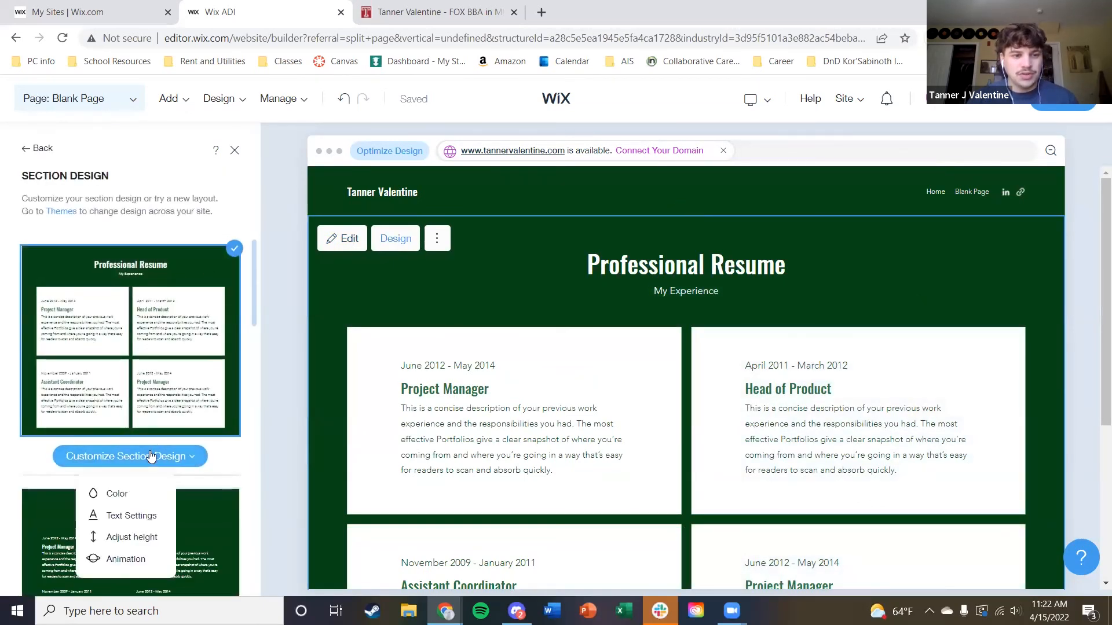
{"action": "left_click", "coordinate": [118, 495]}
{"action": "scroll", "coordinate": [163, 371], "scroll_direction": "down", "scroll_amount": 3}
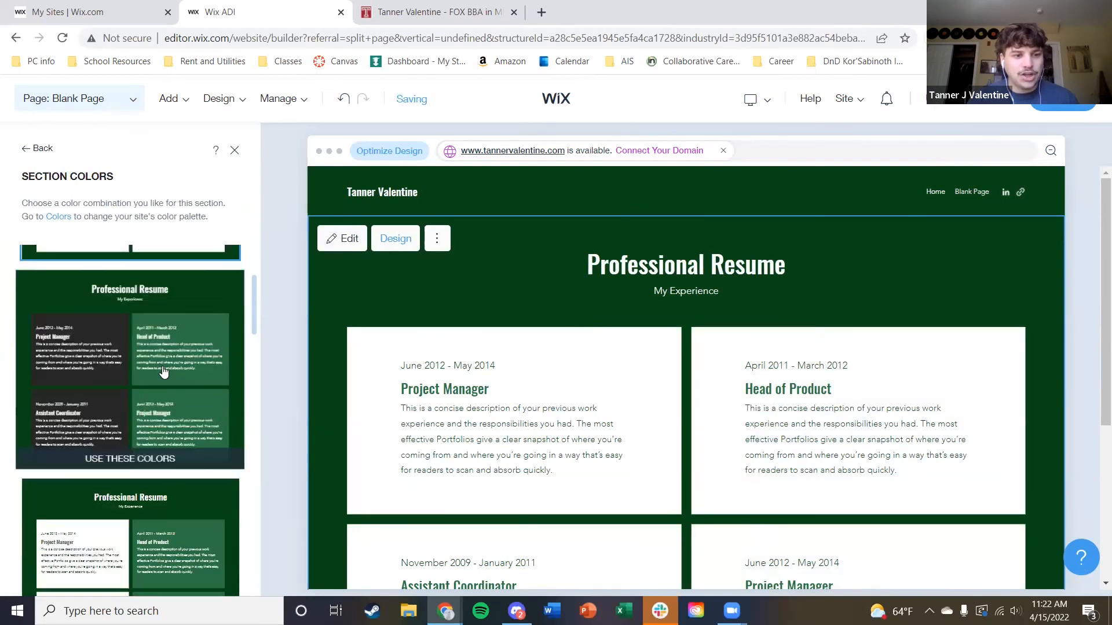
{"action": "scroll", "coordinate": [163, 371], "scroll_direction": "down", "scroll_amount": 3}
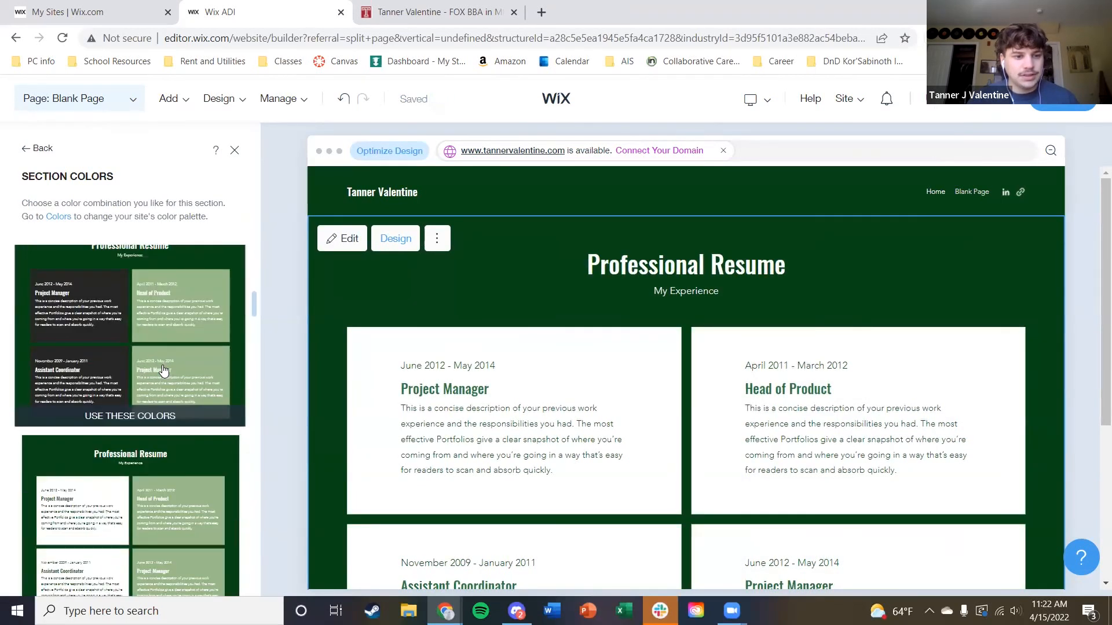
{"action": "scroll", "coordinate": [163, 371], "scroll_direction": "down", "scroll_amount": 1}
{"action": "scroll", "coordinate": [163, 371], "scroll_direction": "down", "scroll_amount": 1}
{"action": "scroll", "coordinate": [163, 372], "scroll_direction": "up", "scroll_amount": 5}
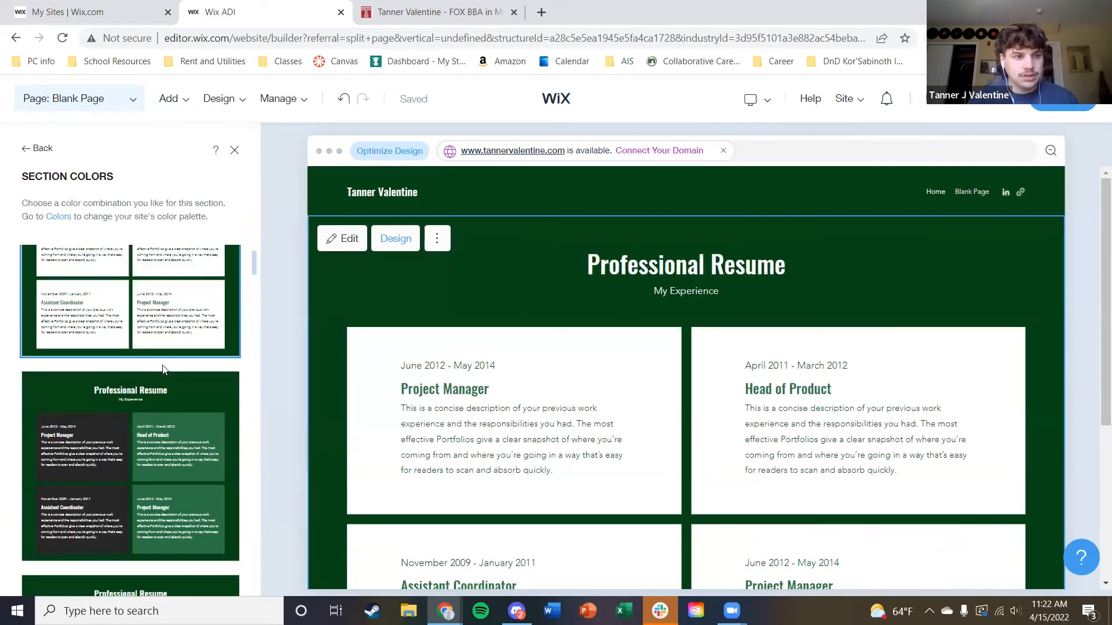
{"action": "scroll", "coordinate": [162, 371], "scroll_direction": "down", "scroll_amount": 1}
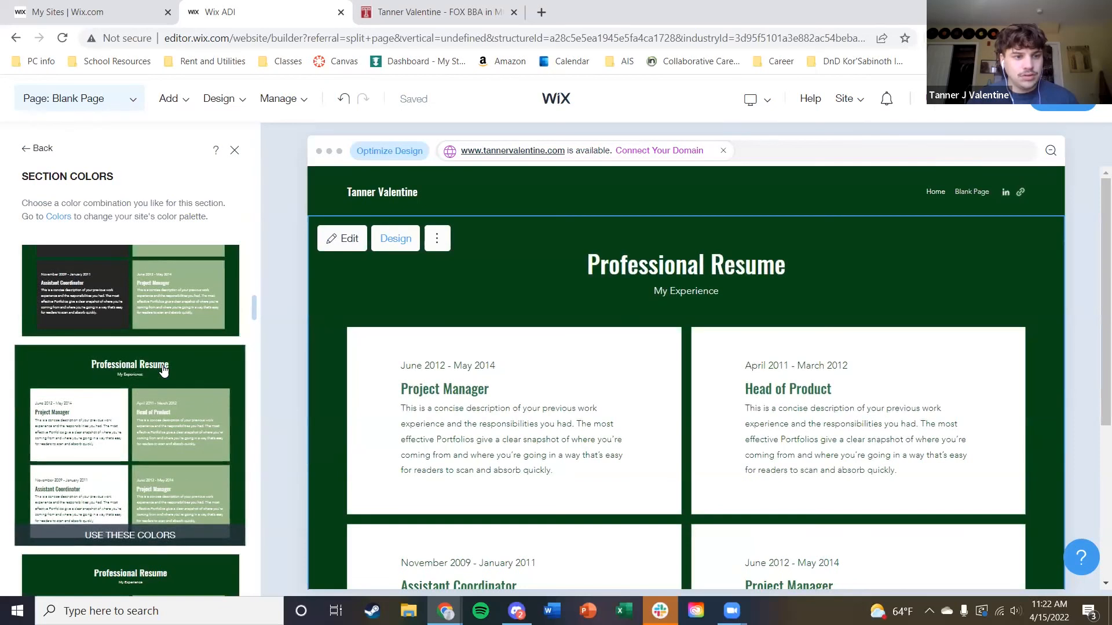
{"action": "scroll", "coordinate": [163, 372], "scroll_direction": "down", "scroll_amount": 1}
{"action": "scroll", "coordinate": [162, 371], "scroll_direction": "down", "scroll_amount": 8}
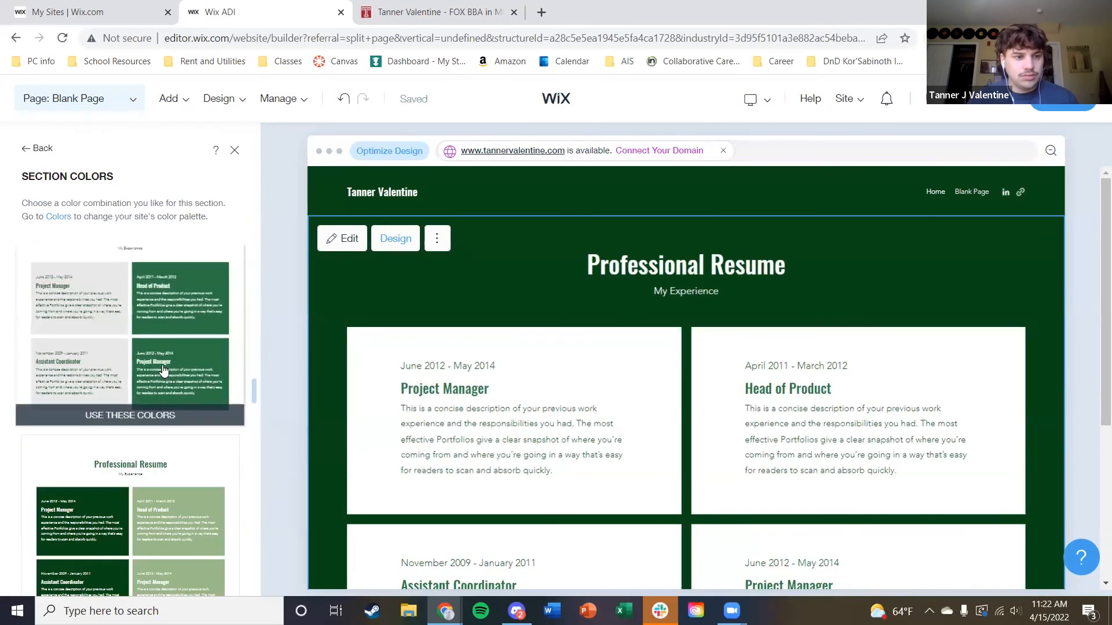
{"action": "scroll", "coordinate": [164, 372], "scroll_direction": "down", "scroll_amount": 1}
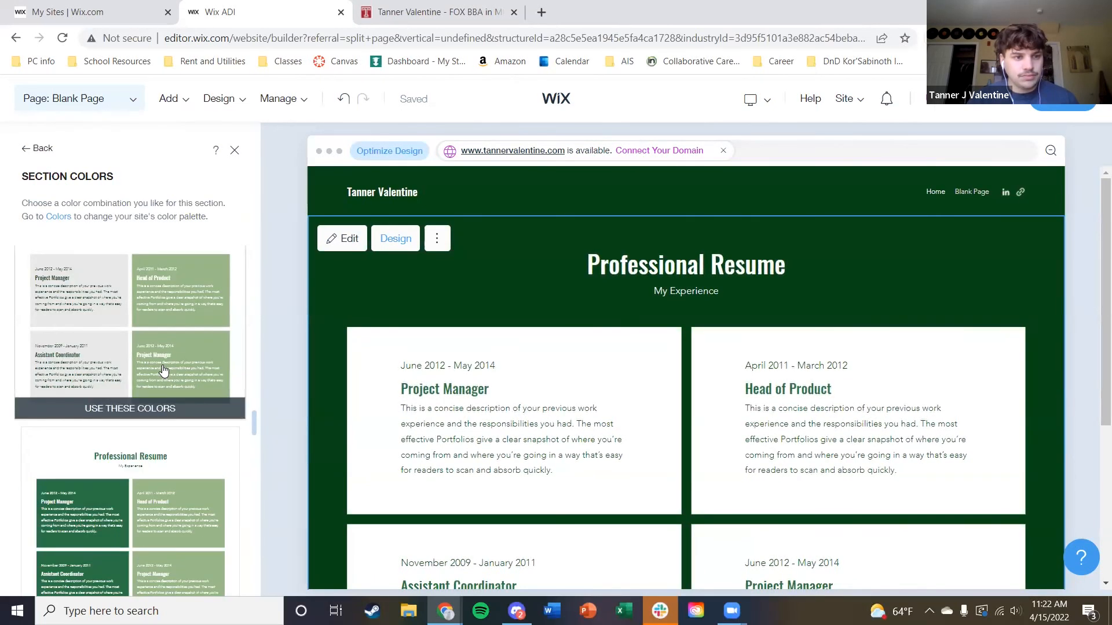
{"action": "scroll", "coordinate": [164, 372], "scroll_direction": "down", "scroll_amount": 2}
{"action": "scroll", "coordinate": [194, 366], "scroll_direction": "down", "scroll_amount": 4}
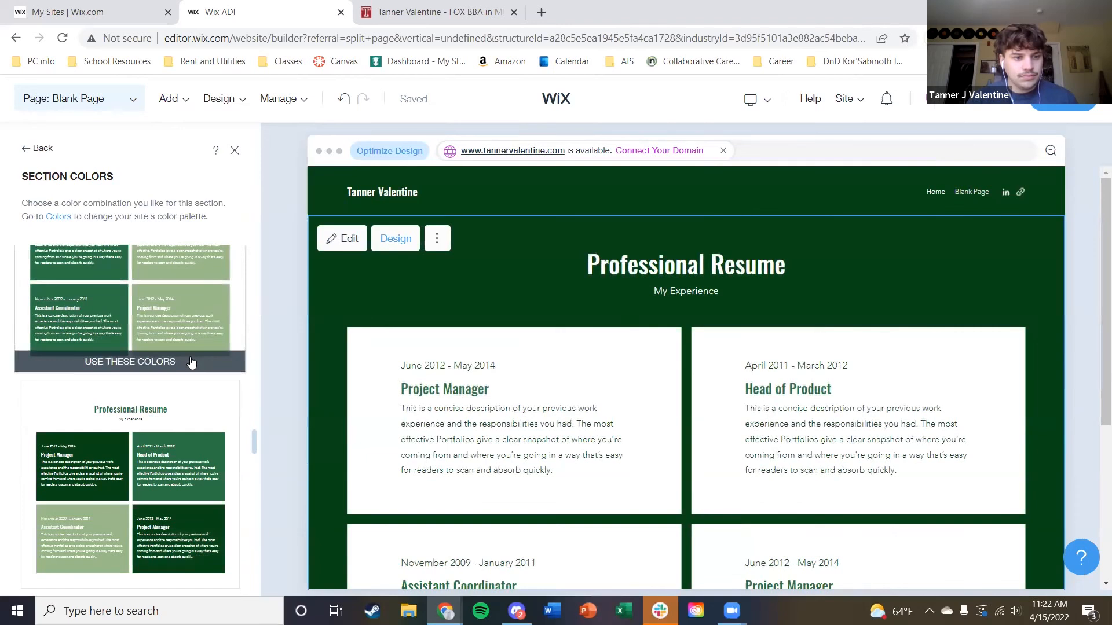
{"action": "scroll", "coordinate": [192, 364], "scroll_direction": "up", "scroll_amount": 2}
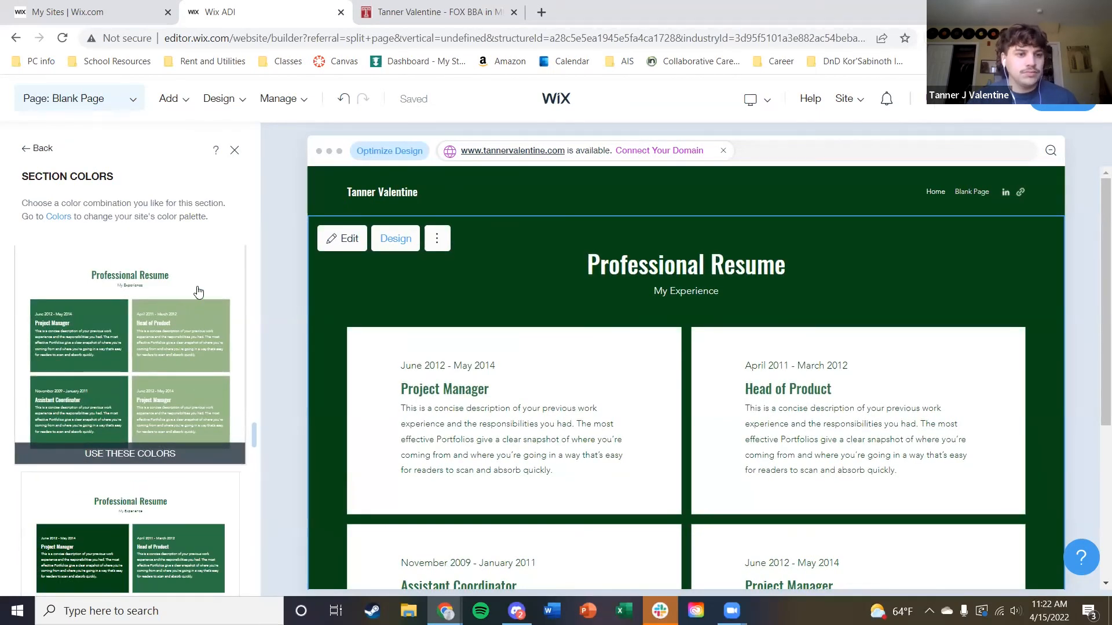
{"action": "scroll", "coordinate": [191, 299], "scroll_direction": "down", "scroll_amount": 3}
{"action": "scroll", "coordinate": [185, 360], "scroll_direction": "up", "scroll_amount": 5}
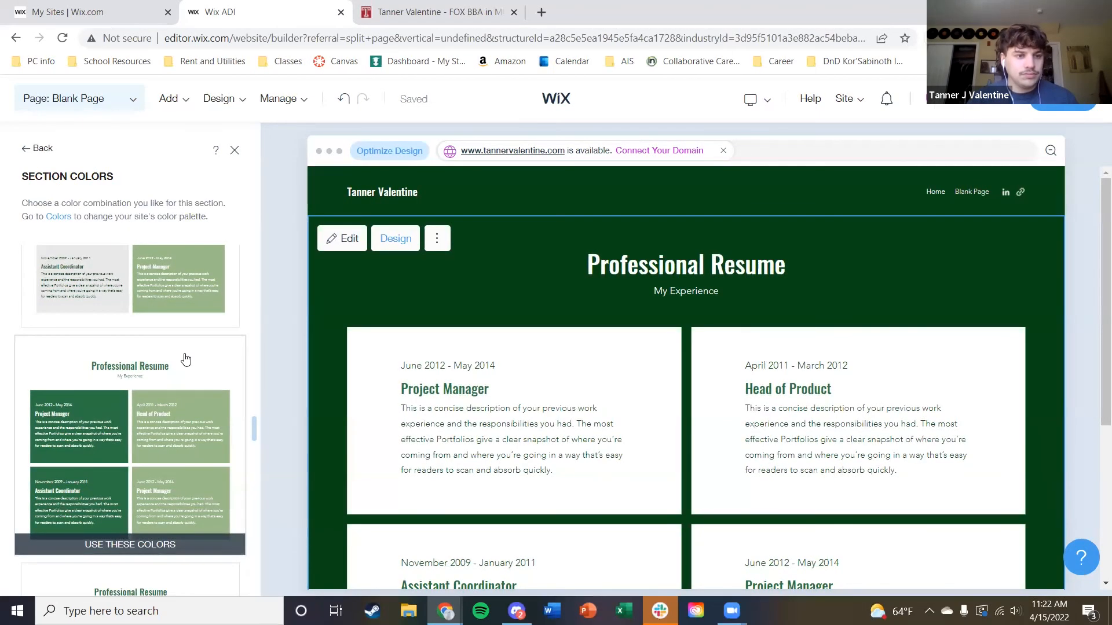
{"action": "scroll", "coordinate": [185, 359], "scroll_direction": "down", "scroll_amount": 4}
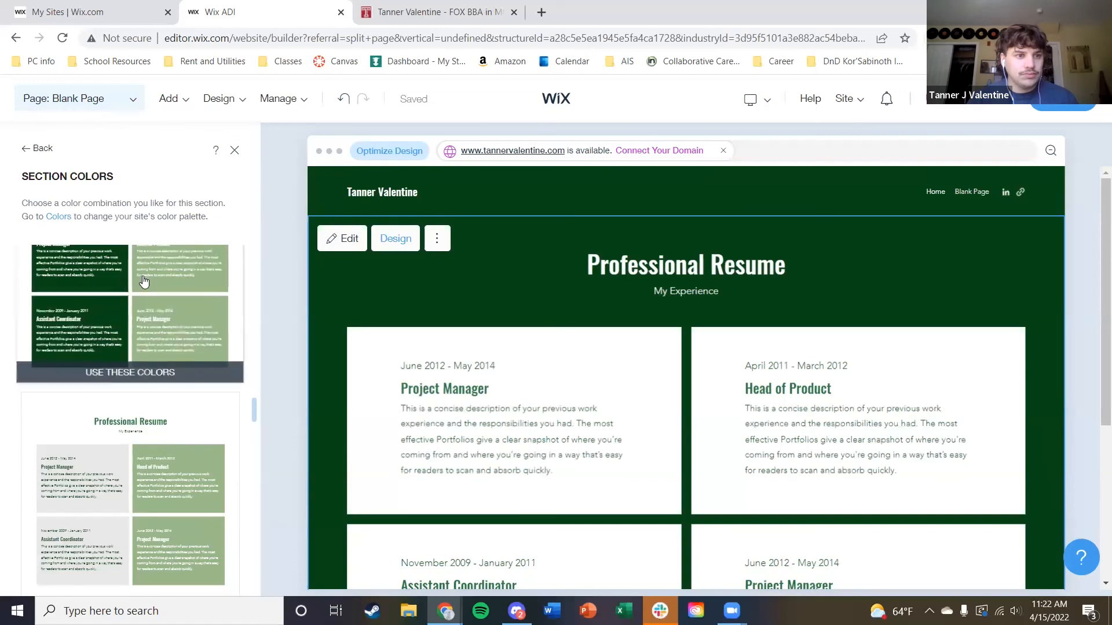
{"action": "left_click", "coordinate": [36, 150]}
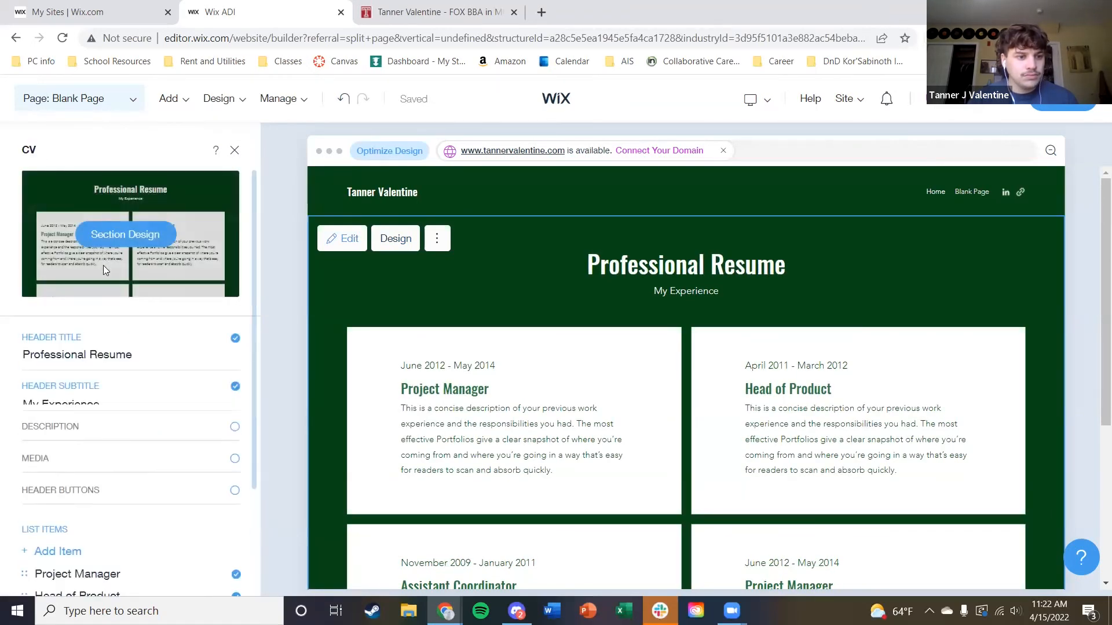
{"action": "left_click", "coordinate": [137, 235]}
{"action": "left_click", "coordinate": [151, 457]}
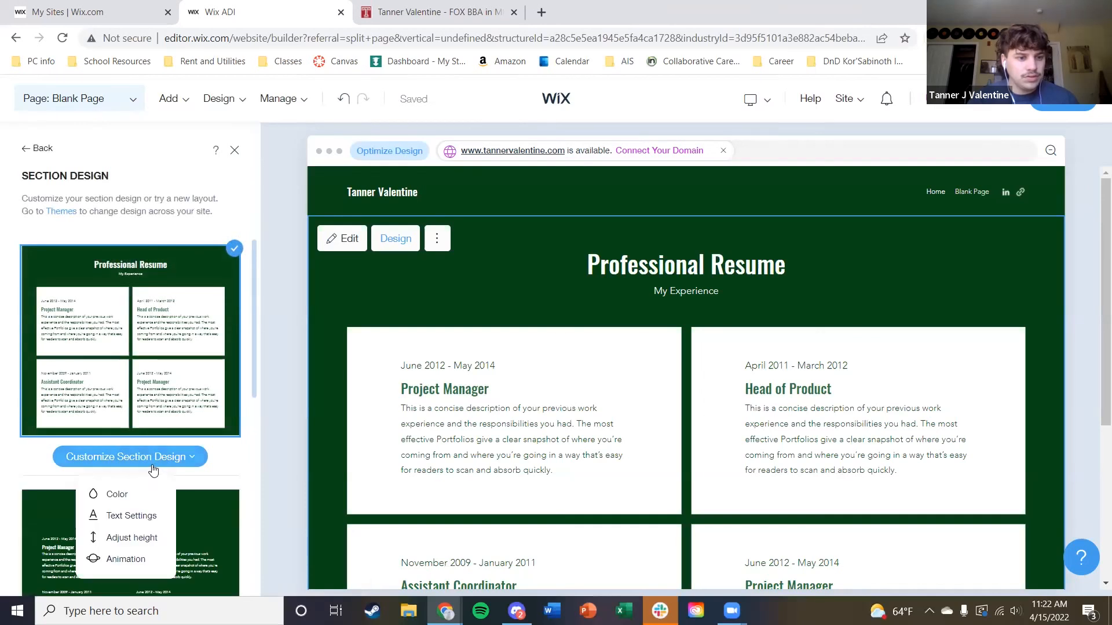
{"action": "left_click", "coordinate": [118, 495]}
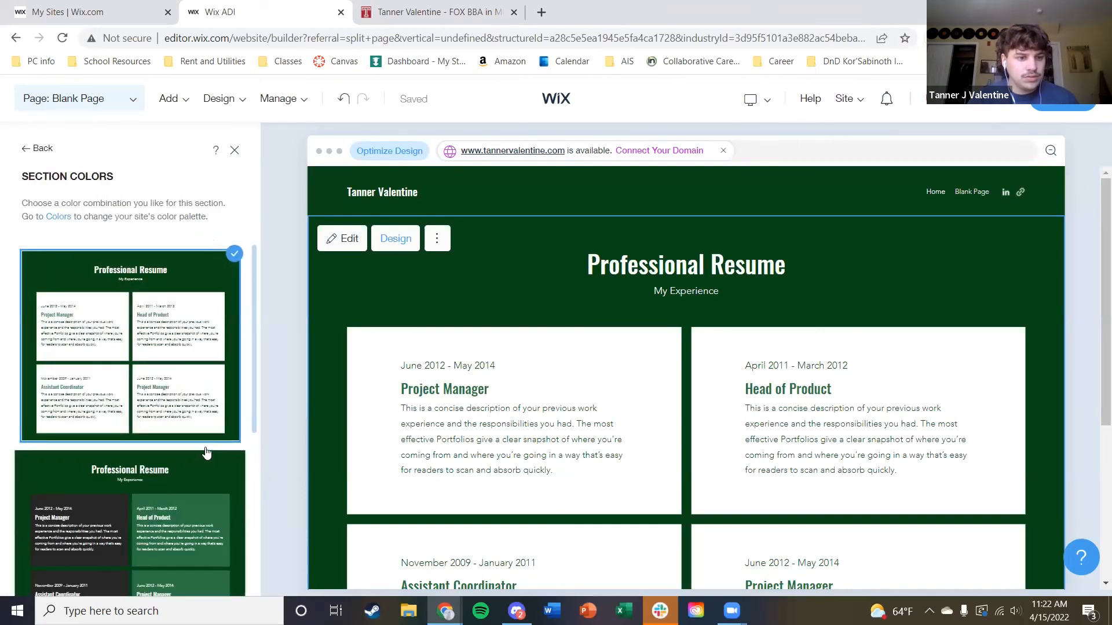
{"action": "right_click", "coordinate": [149, 300]}
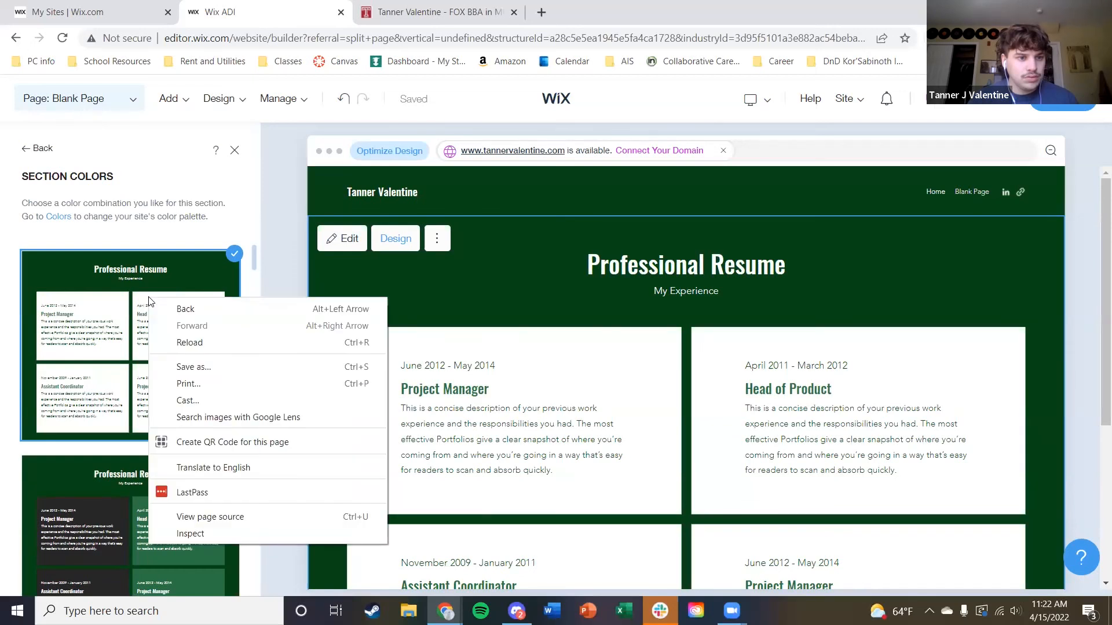
{"action": "left_click", "coordinate": [185, 244]}
{"action": "left_click", "coordinate": [436, 239]}
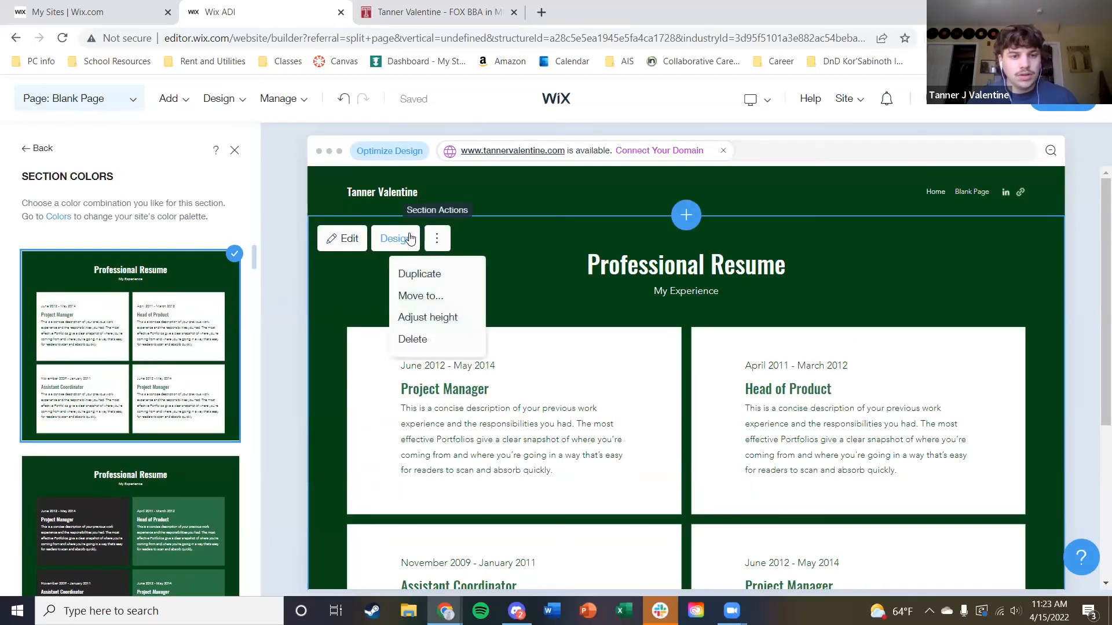
{"action": "left_click", "coordinate": [101, 248]}
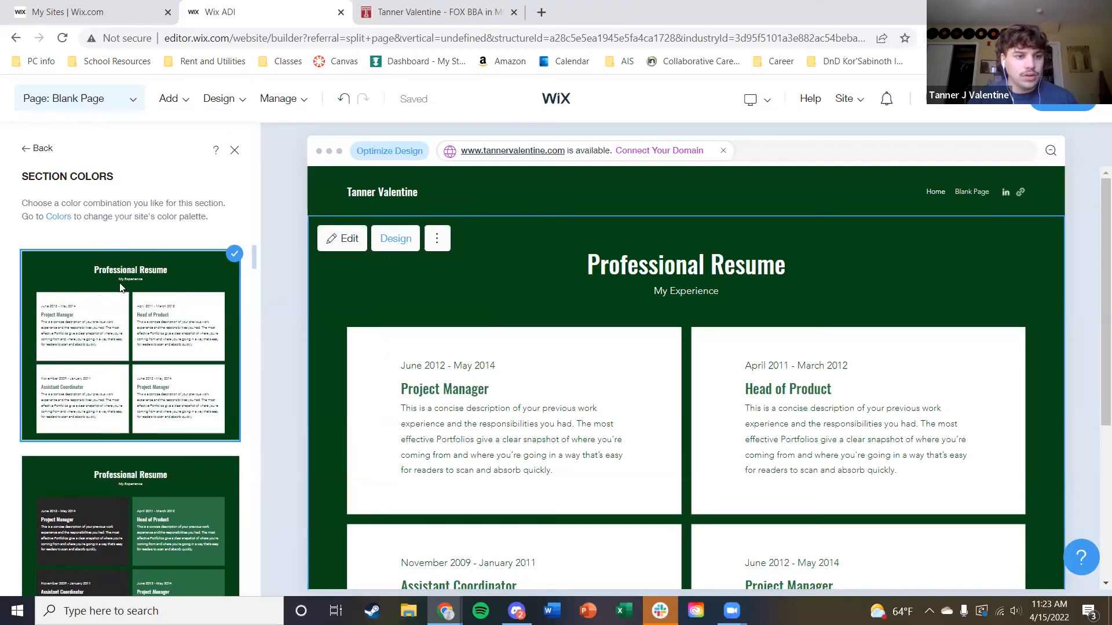
Apply the color combination with a white background and dark, medium and light green experience cards to the CV section
{"action": "scroll", "coordinate": [139, 304], "scroll_direction": "down", "scroll_amount": 5}
{"action": "scroll", "coordinate": [139, 304], "scroll_direction": "down", "scroll_amount": 5}
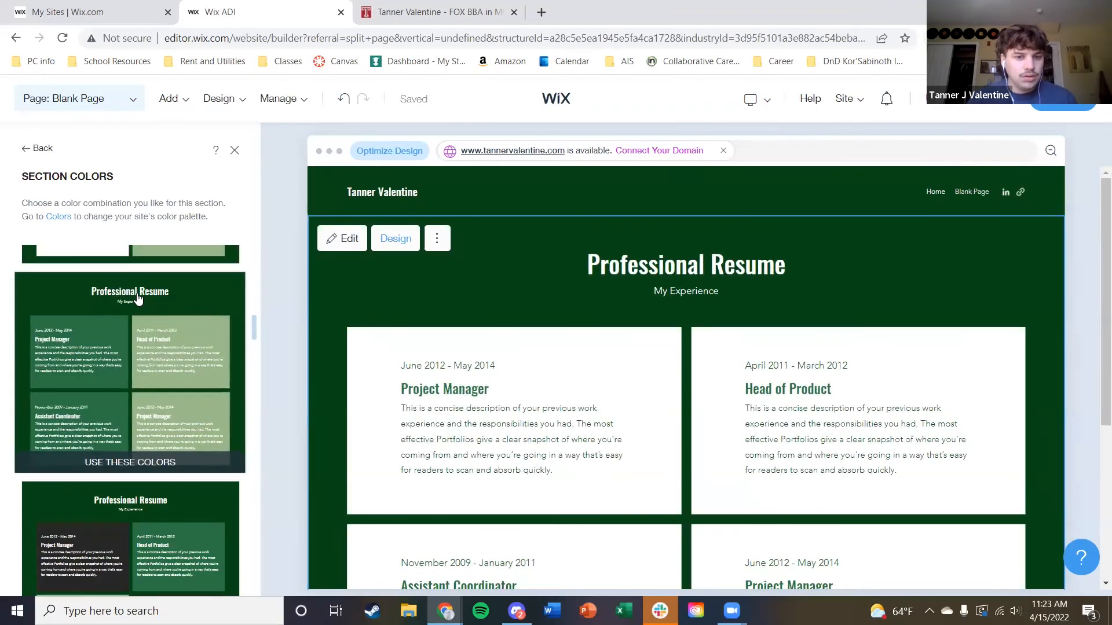
{"action": "scroll", "coordinate": [138, 299], "scroll_direction": "down", "scroll_amount": 10}
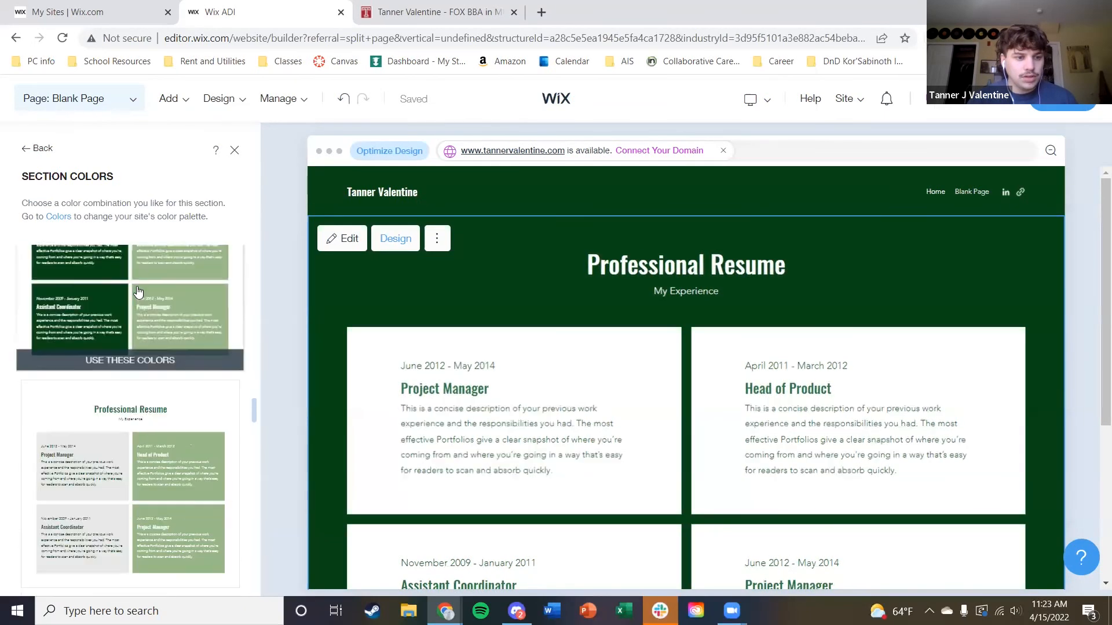
{"action": "scroll", "coordinate": [138, 291], "scroll_direction": "down", "scroll_amount": 3}
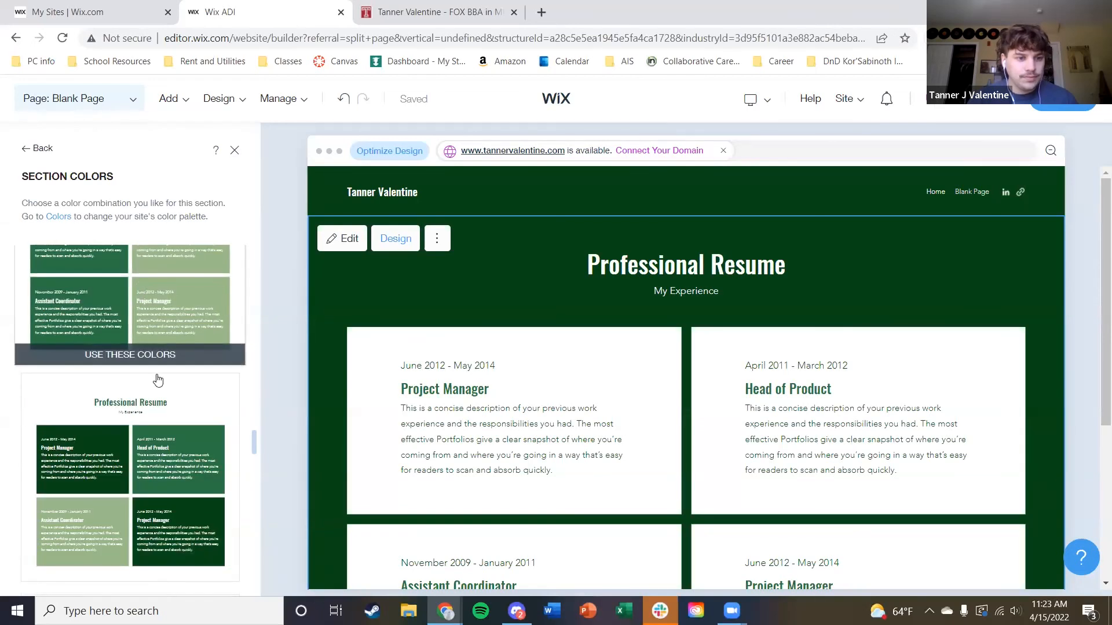
{"action": "left_click", "coordinate": [172, 398]}
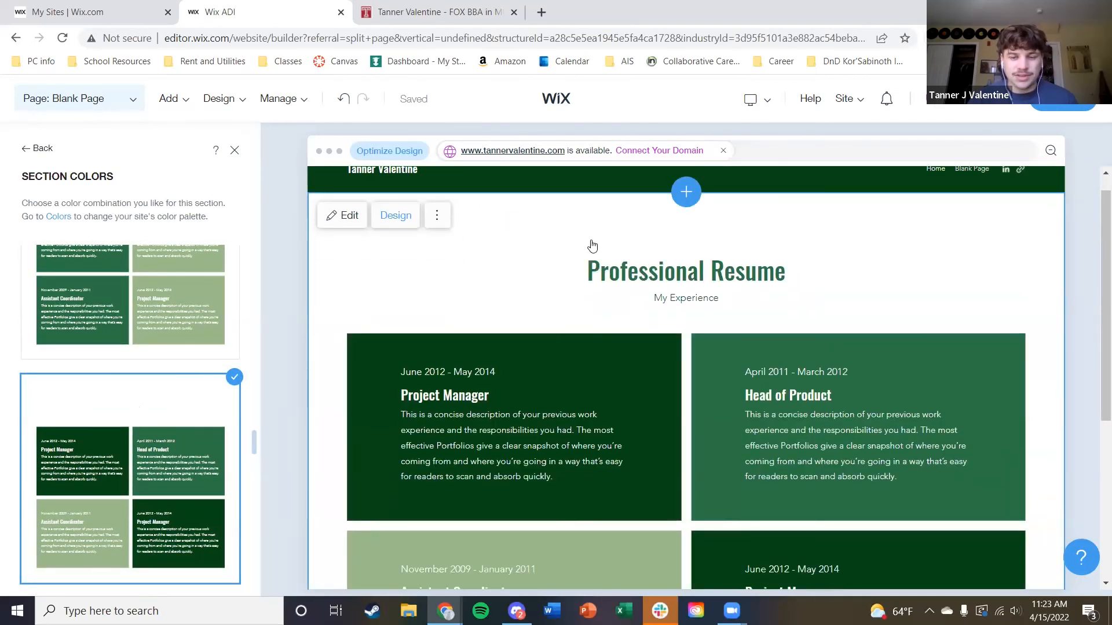
Look over the recolored CV section from the site header down to the footer, and close the color options
{"action": "scroll", "coordinate": [518, 266], "scroll_direction": "down", "scroll_amount": 5}
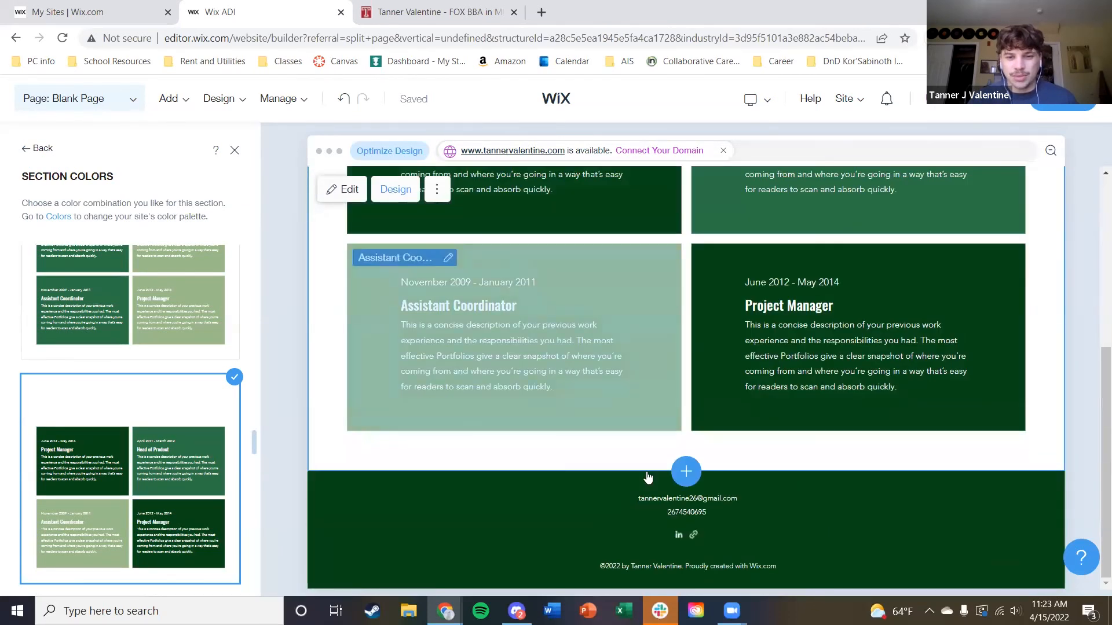
{"action": "scroll", "coordinate": [821, 484], "scroll_direction": "up", "scroll_amount": 5}
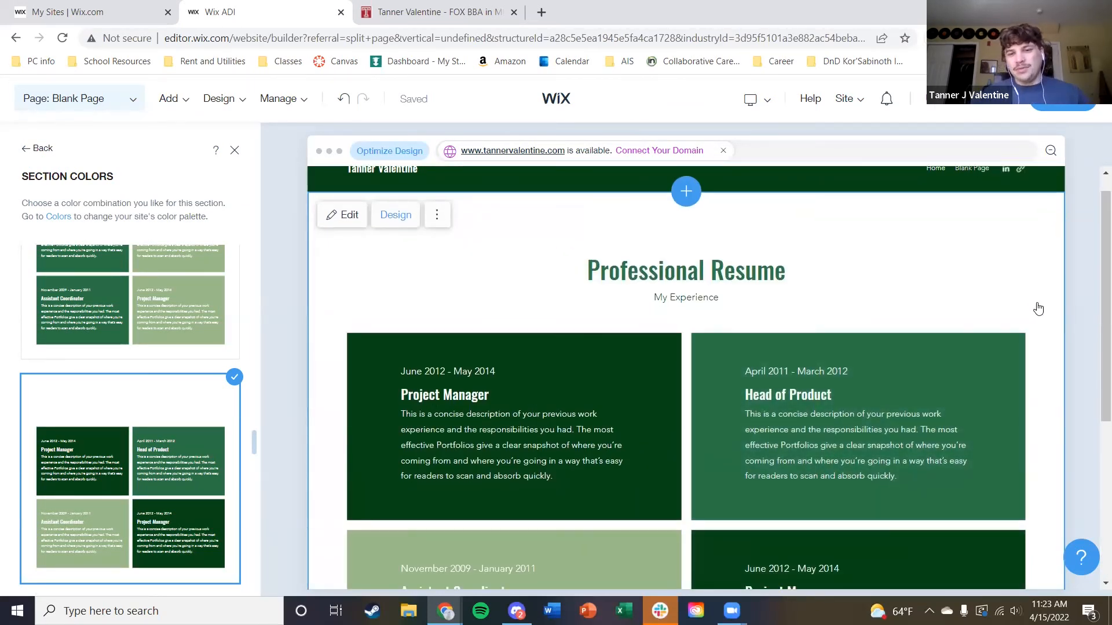
{"action": "scroll", "coordinate": [736, 417], "scroll_direction": "down", "scroll_amount": 1}
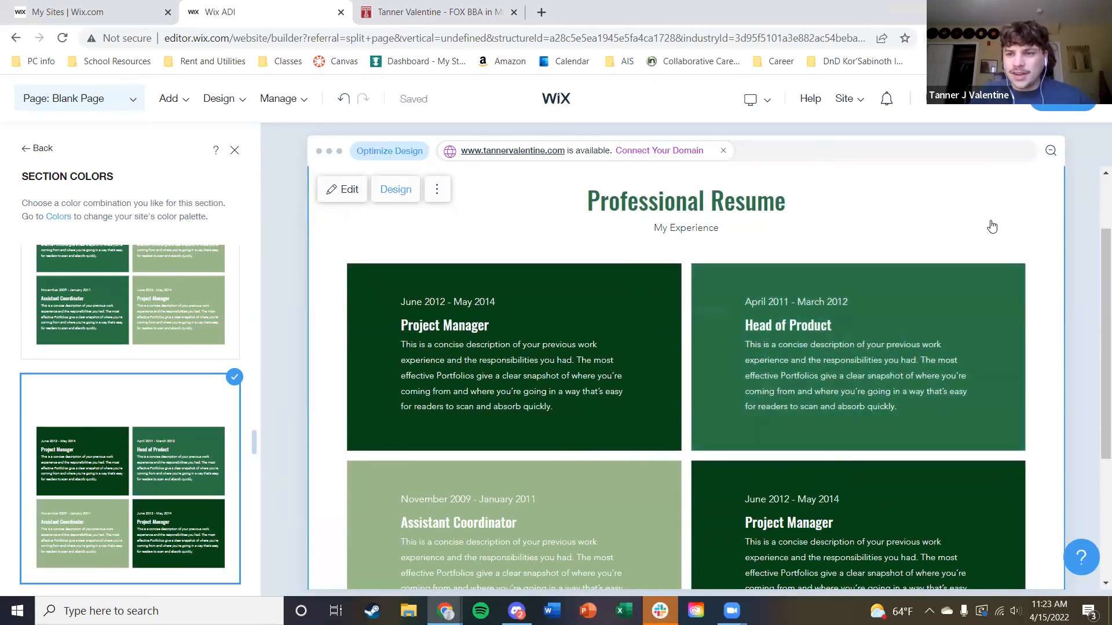
{"action": "scroll", "coordinate": [992, 226], "scroll_direction": "down", "scroll_amount": 3}
{"action": "scroll", "coordinate": [1085, 313], "scroll_direction": "up", "scroll_amount": 4}
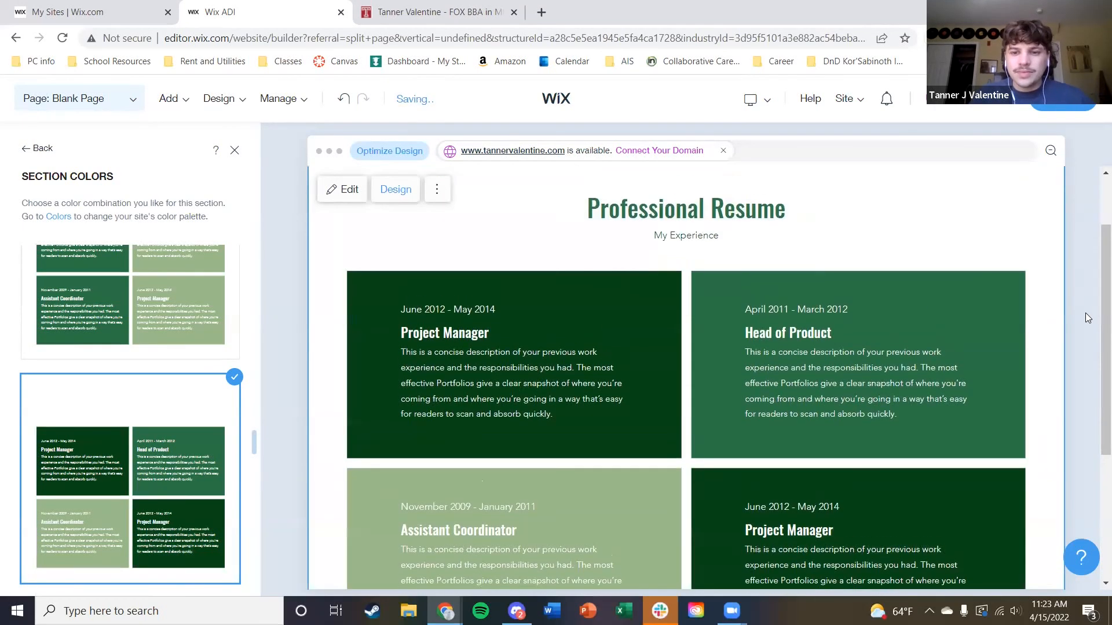
{"action": "scroll", "coordinate": [1071, 311], "scroll_direction": "down", "scroll_amount": 4}
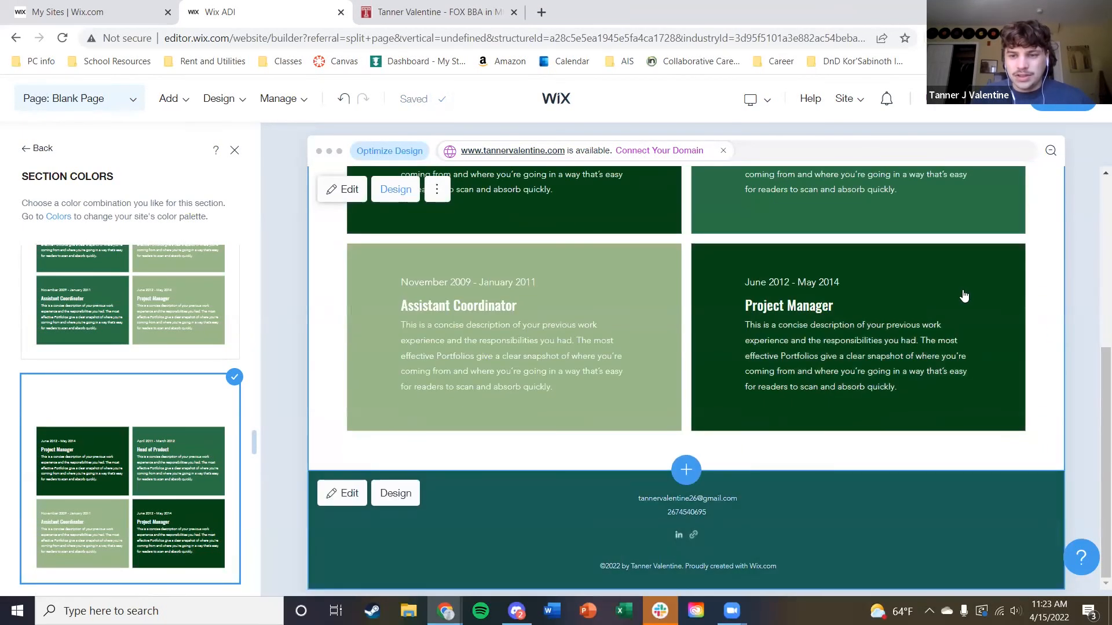
{"action": "scroll", "coordinate": [963, 298], "scroll_direction": "up", "scroll_amount": 4}
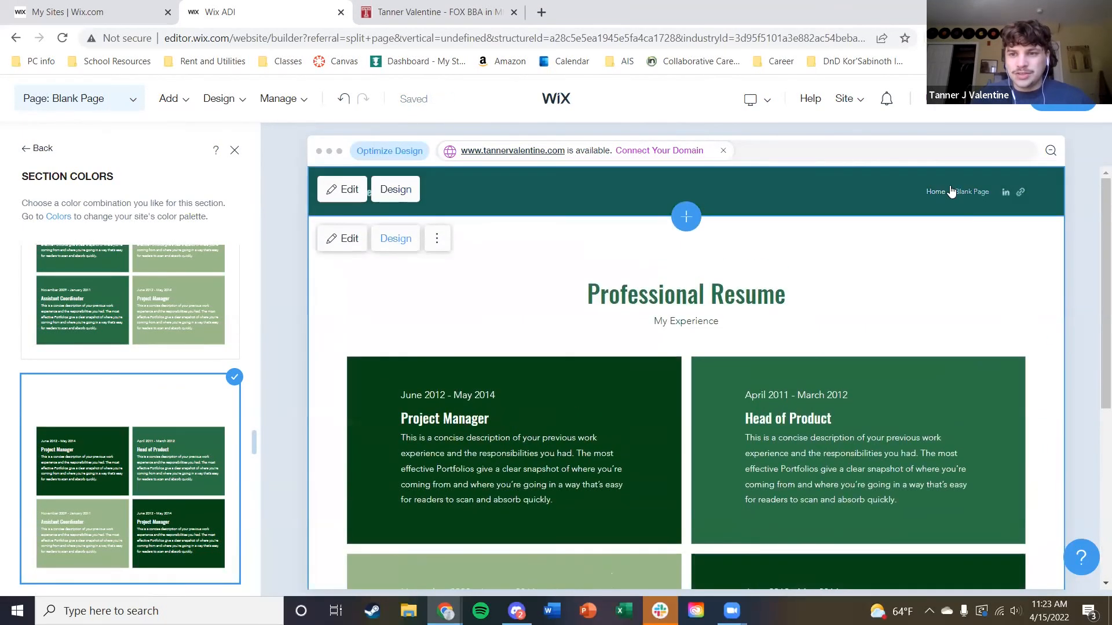
{"action": "left_click", "coordinate": [234, 153]}
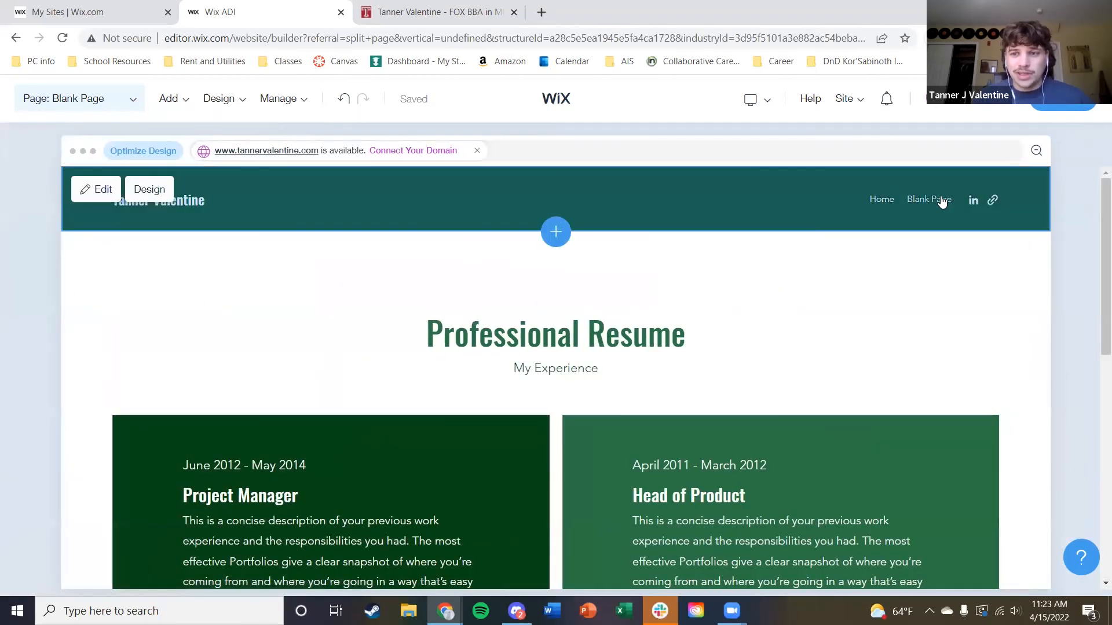
Rename the Blank Page item in the header's site menu as My Work and close the menu settings
{"action": "left_click", "coordinate": [899, 208]}
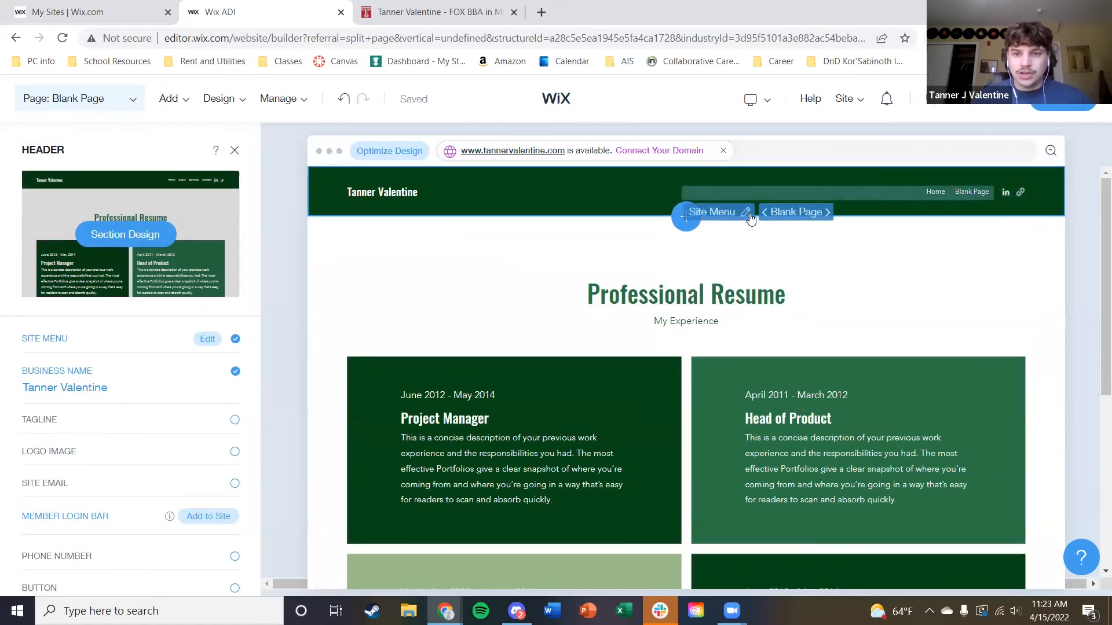
{"action": "left_click", "coordinate": [750, 218]}
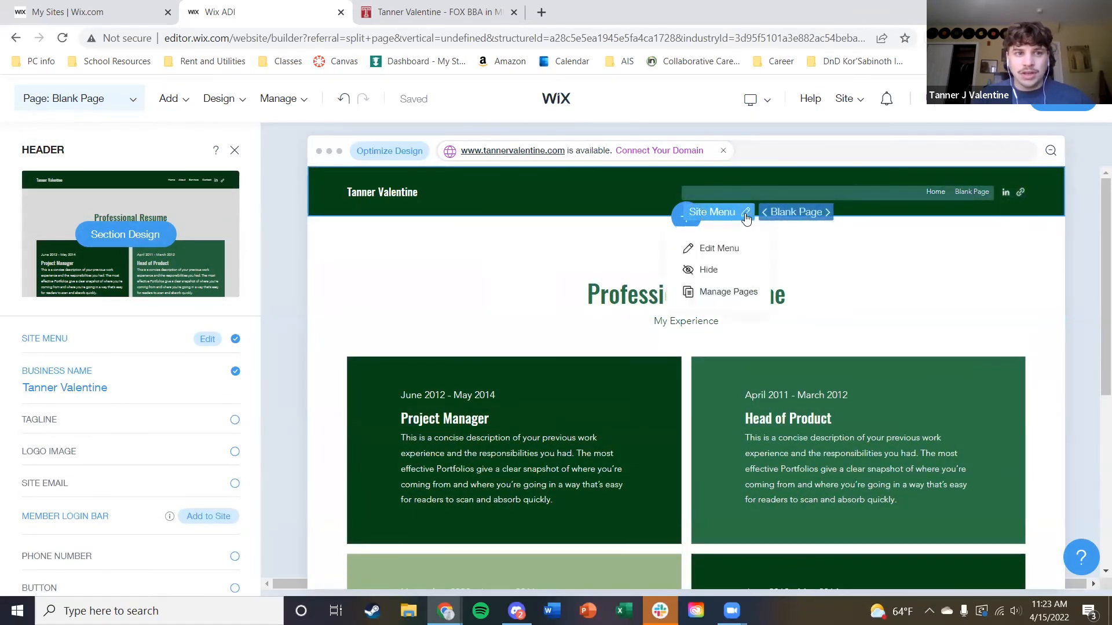
{"action": "left_click", "coordinate": [735, 248]}
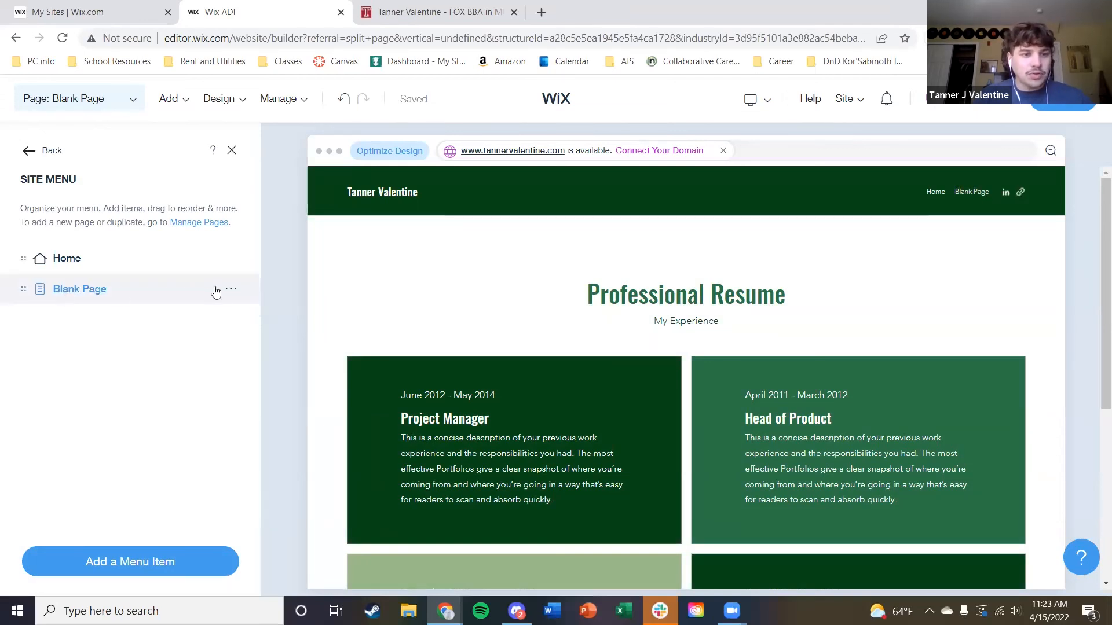
{"action": "left_click", "coordinate": [232, 293]}
{"action": "left_click", "coordinate": [284, 248]}
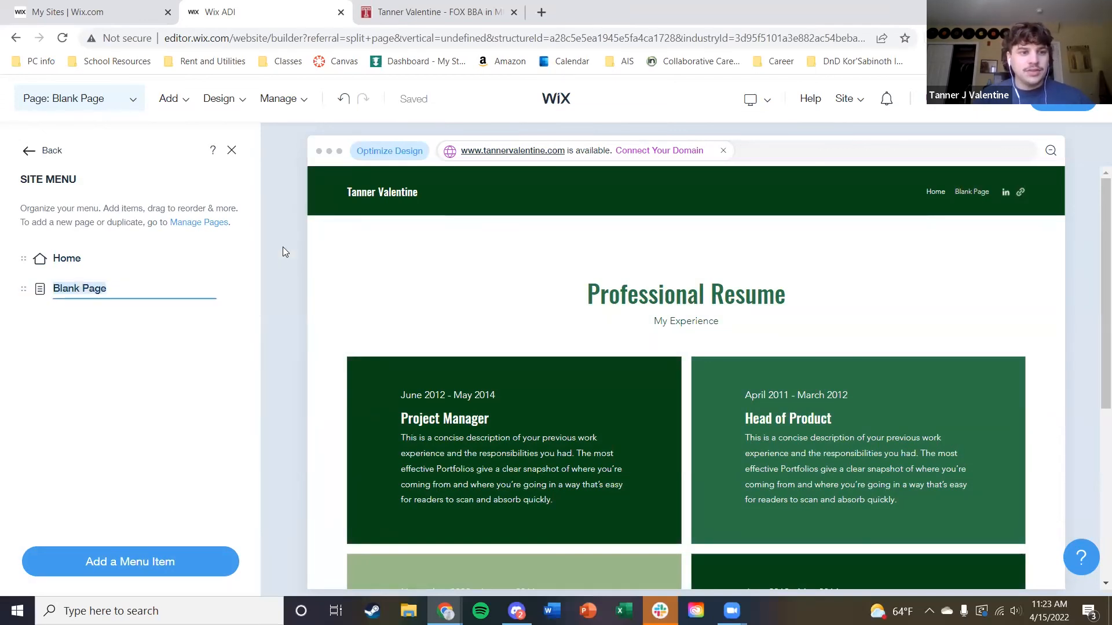
{"action": "type", "text": "Work Experience"}
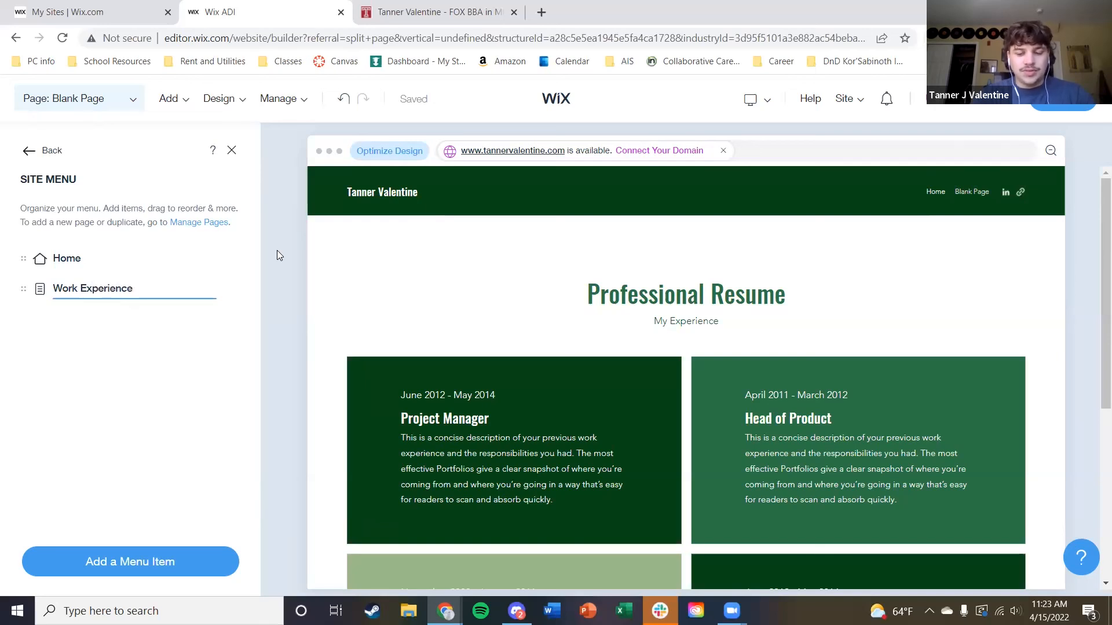
{"action": "left_click_drag", "start_coordinate": [145, 288], "coordinate": [46, 296]}
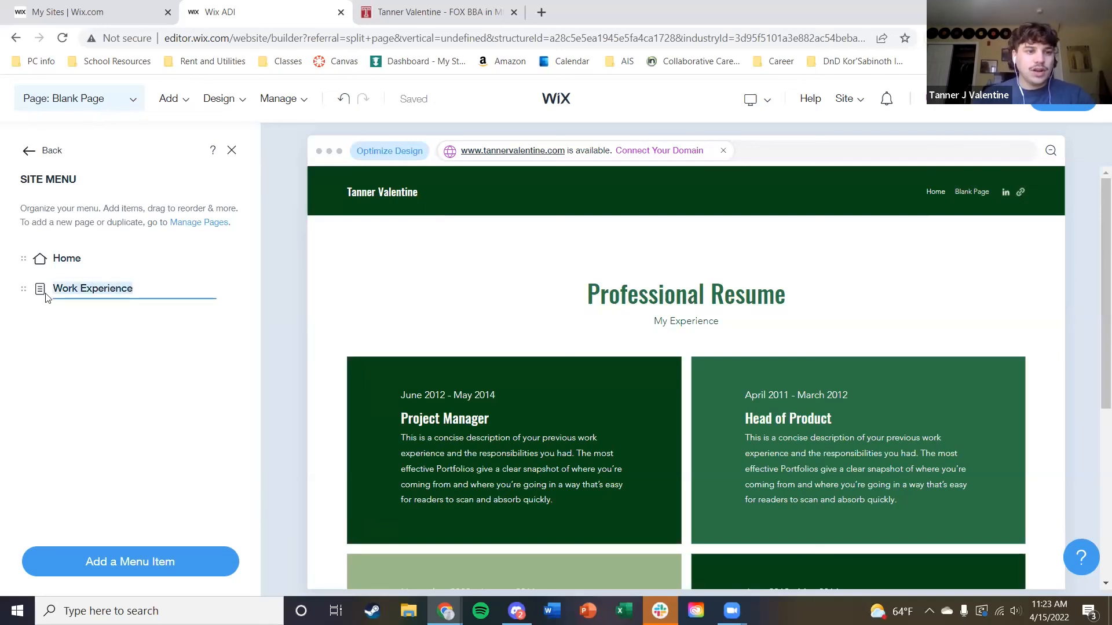
{"action": "type", "text": "My Work"}
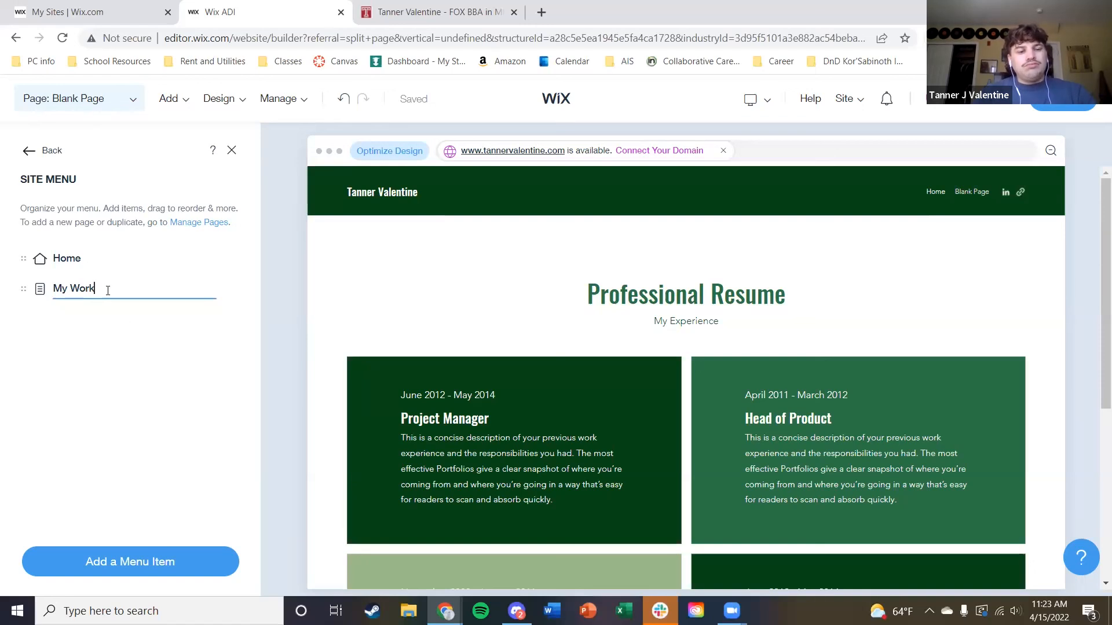
{"action": "left_click", "coordinate": [163, 326]}
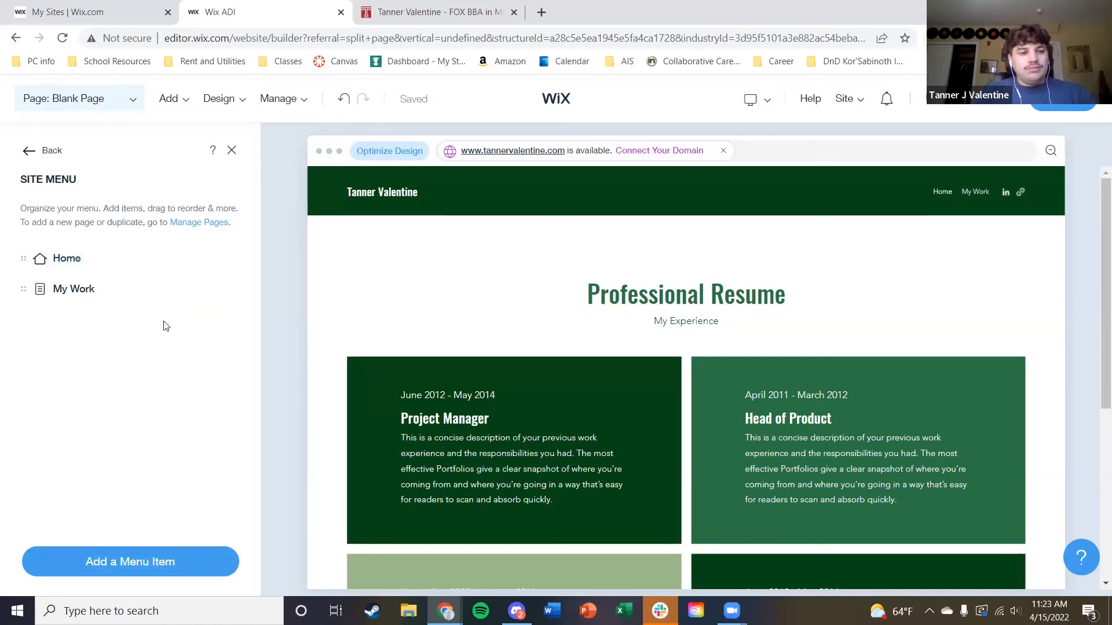
{"action": "left_click", "coordinate": [232, 151]}
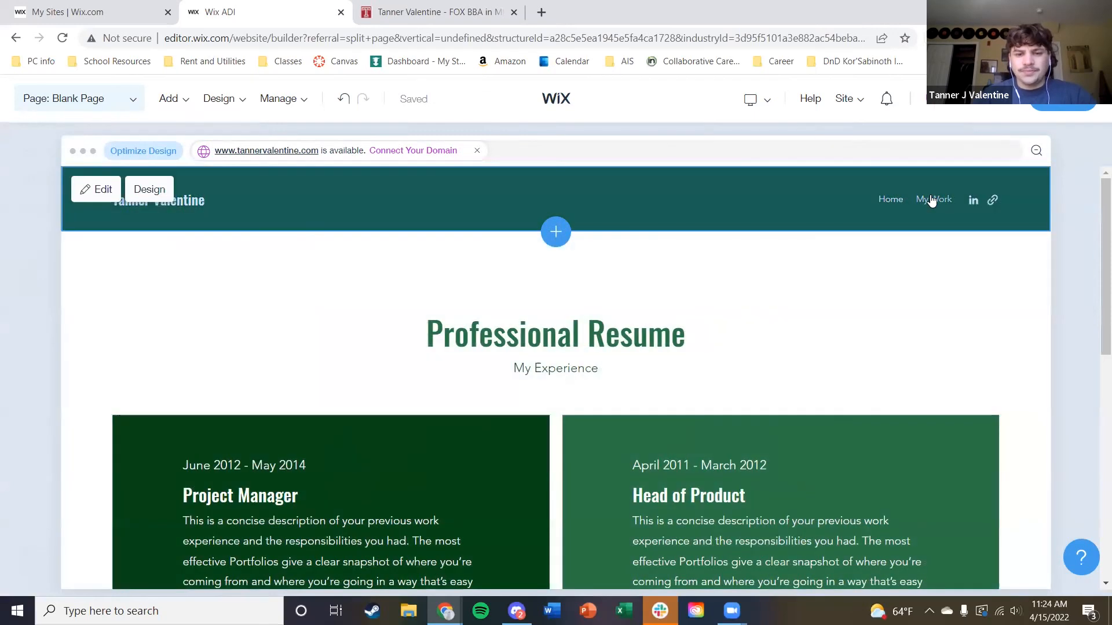
Review the experience cards of the Professional Resume section from the site header down to the footer
{"action": "scroll", "coordinate": [828, 304], "scroll_direction": "down", "scroll_amount": 5}
{"action": "scroll", "coordinate": [817, 310], "scroll_direction": "up", "scroll_amount": 4}
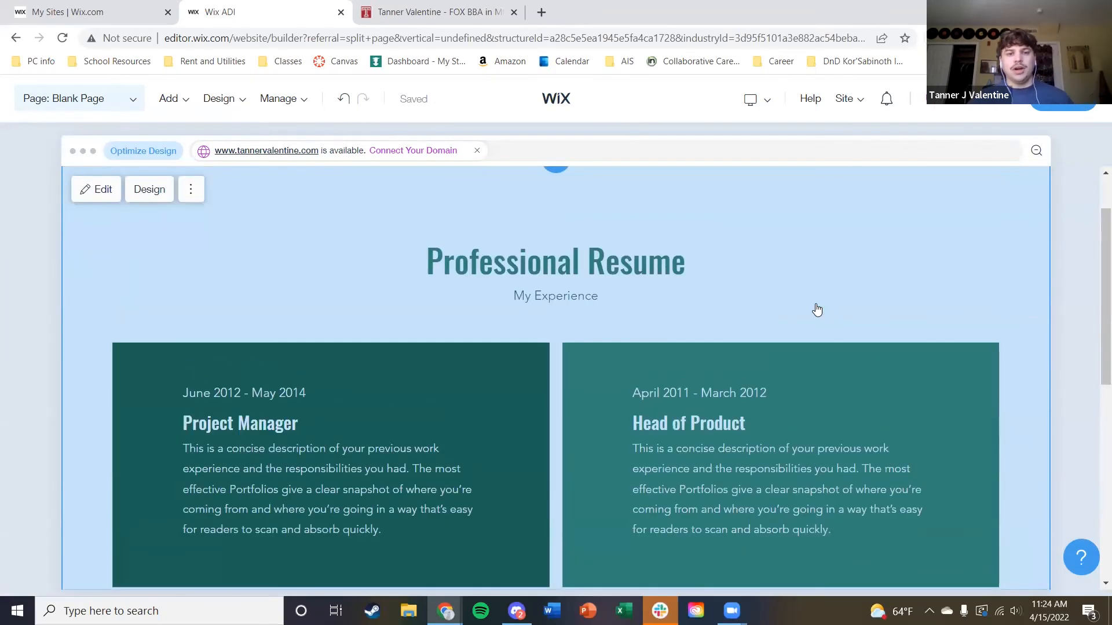
{"action": "scroll", "coordinate": [807, 363], "scroll_direction": "up", "scroll_amount": 1}
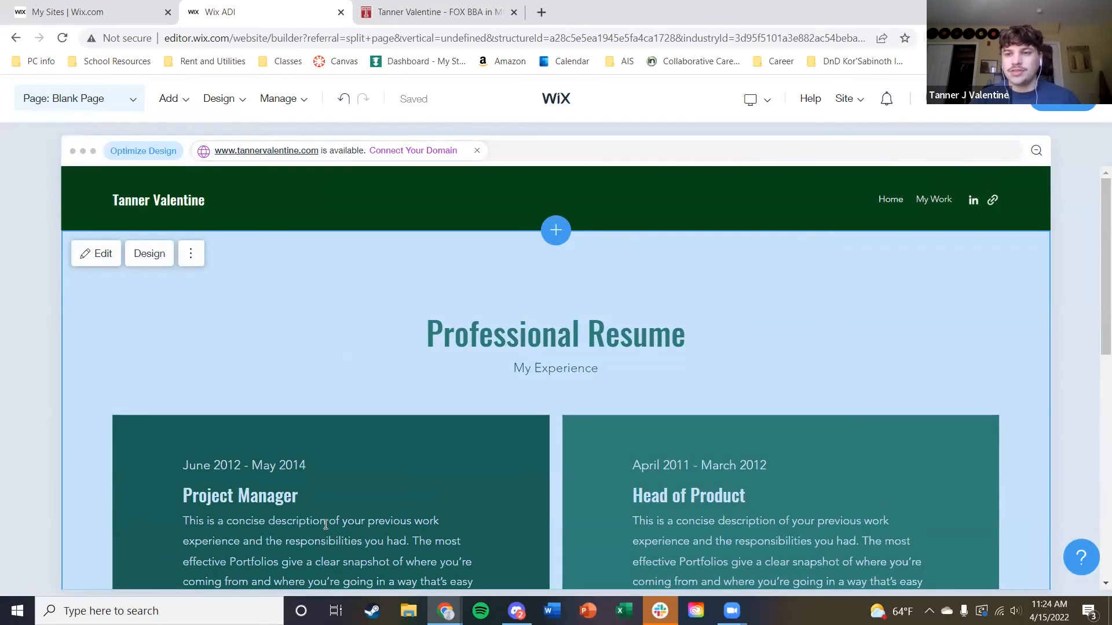
{"action": "scroll", "coordinate": [586, 420], "scroll_direction": "down", "scroll_amount": 1}
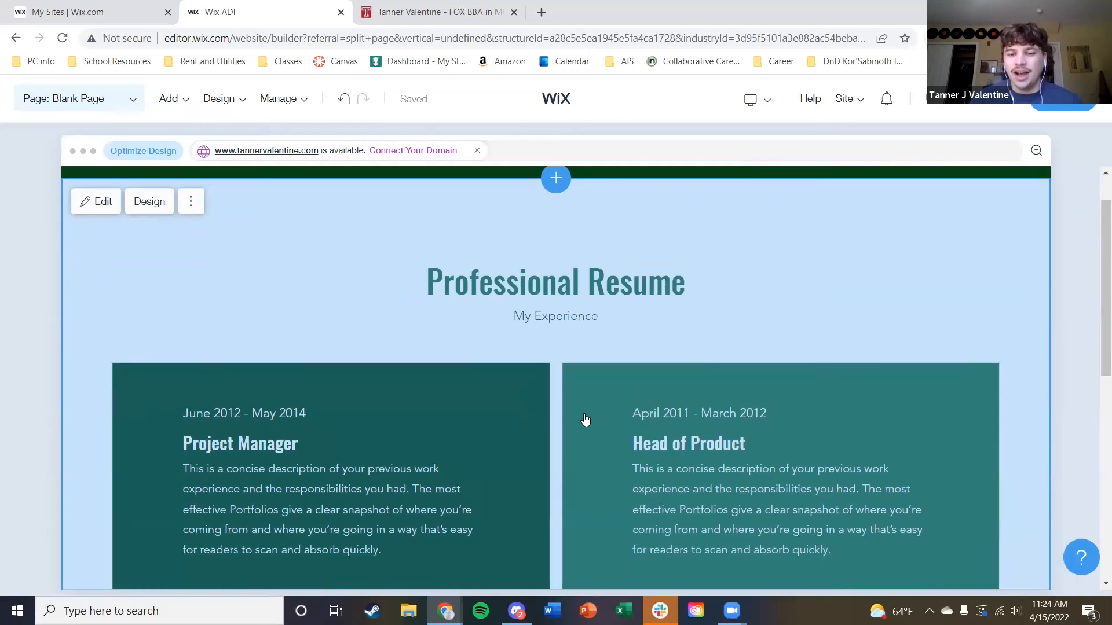
{"action": "scroll", "coordinate": [400, 467], "scroll_direction": "down", "scroll_amount": 2}
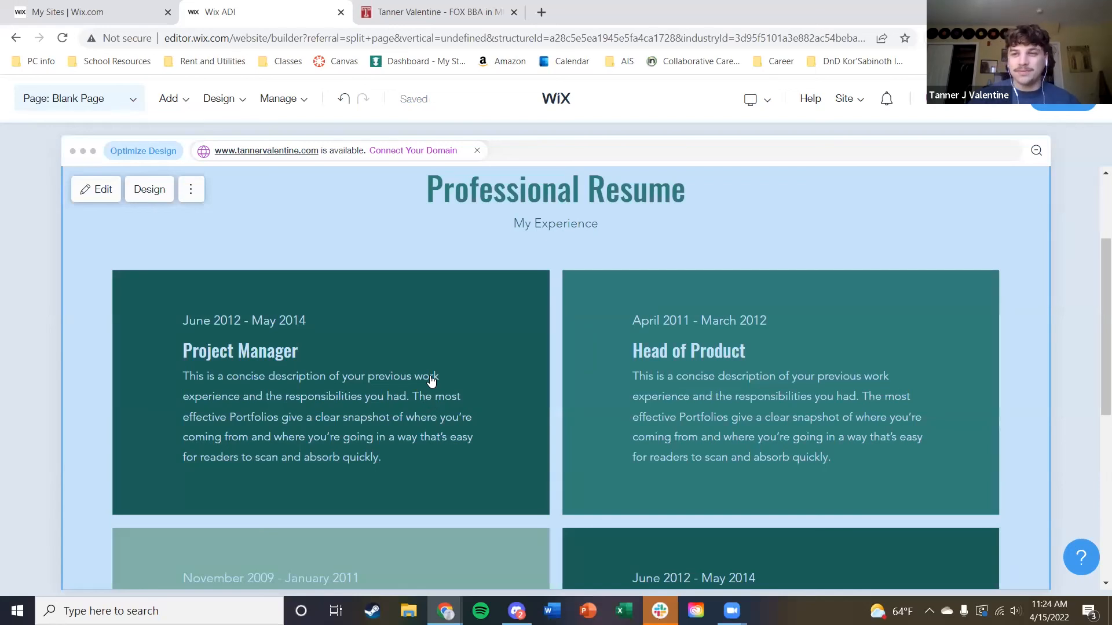
{"action": "scroll", "coordinate": [431, 380], "scroll_direction": "down", "scroll_amount": 1}
{"action": "scroll", "coordinate": [498, 408], "scroll_direction": "down", "scroll_amount": 5}
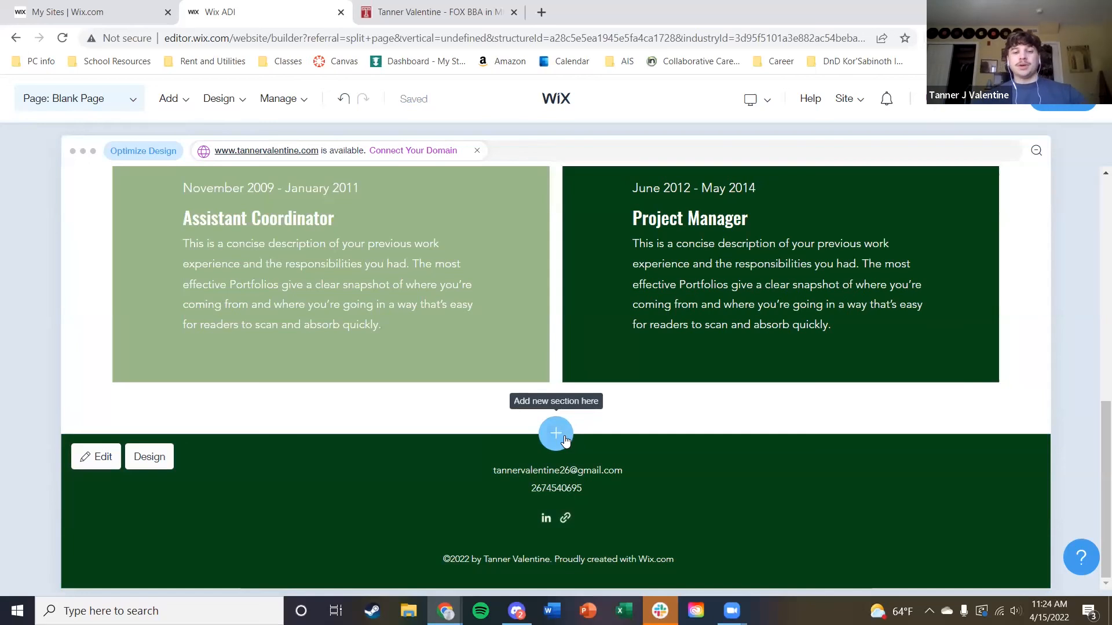
Start adding a section between the experience cards and the footer, and browse the Video, Media Gallery and HTML Embed designs
{"action": "left_click", "coordinate": [564, 442]}
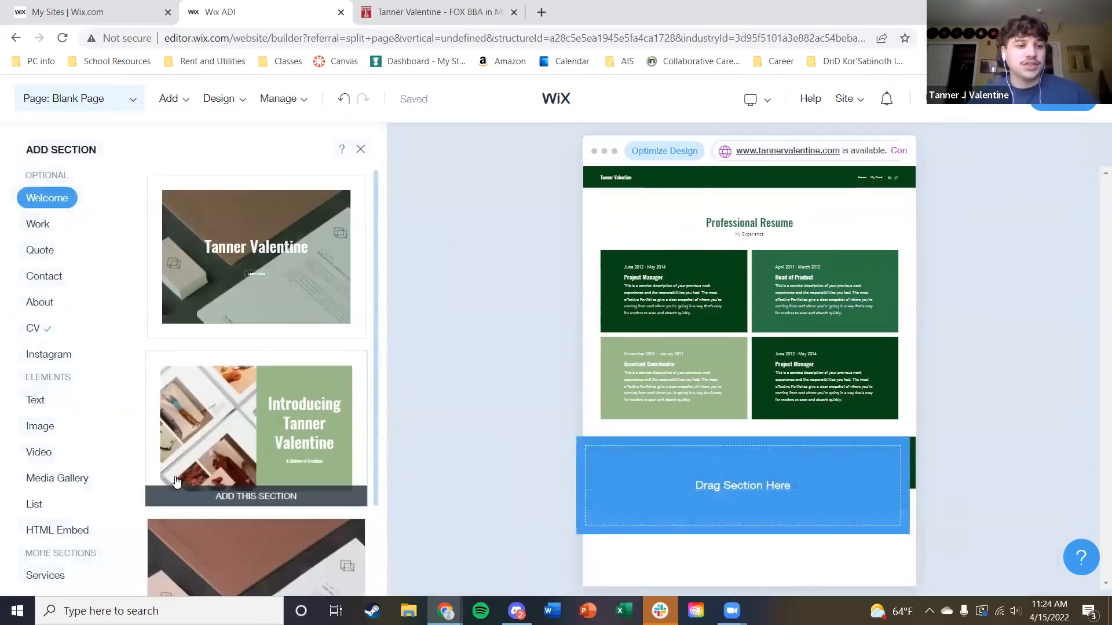
{"action": "left_click", "coordinate": [41, 453]}
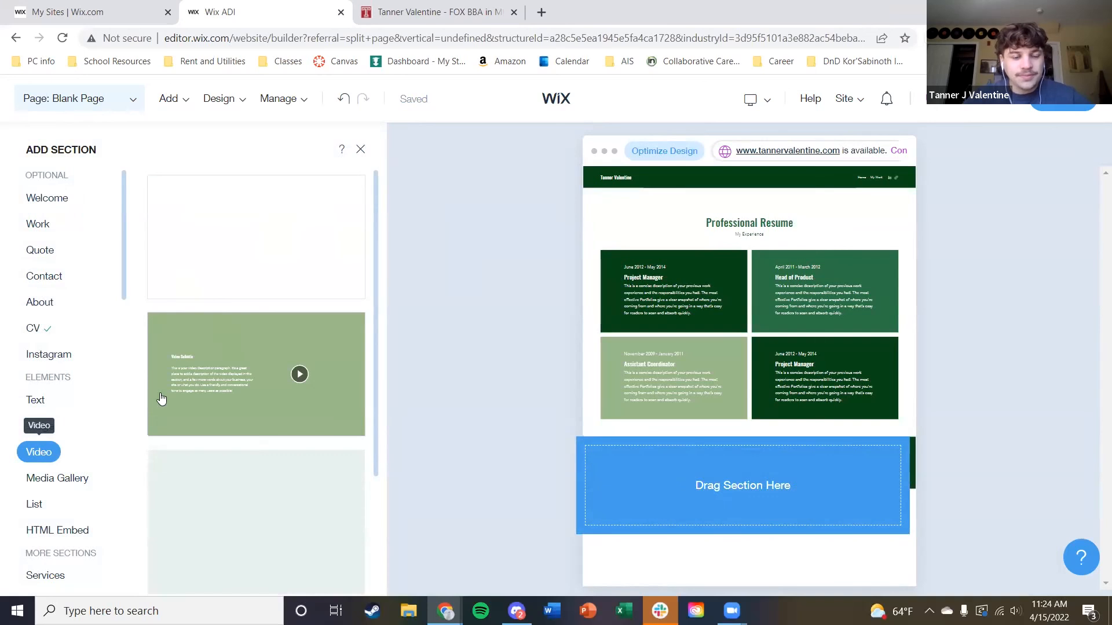
{"action": "mouse_move", "coordinate": [218, 385]}
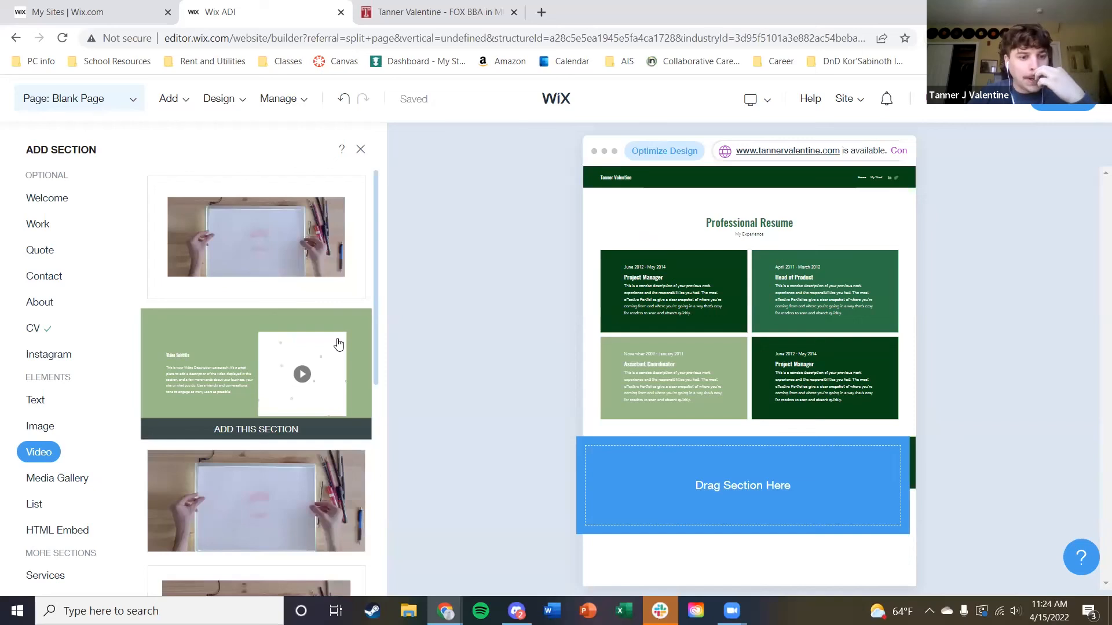
{"action": "scroll", "coordinate": [304, 382], "scroll_direction": "down", "scroll_amount": 5}
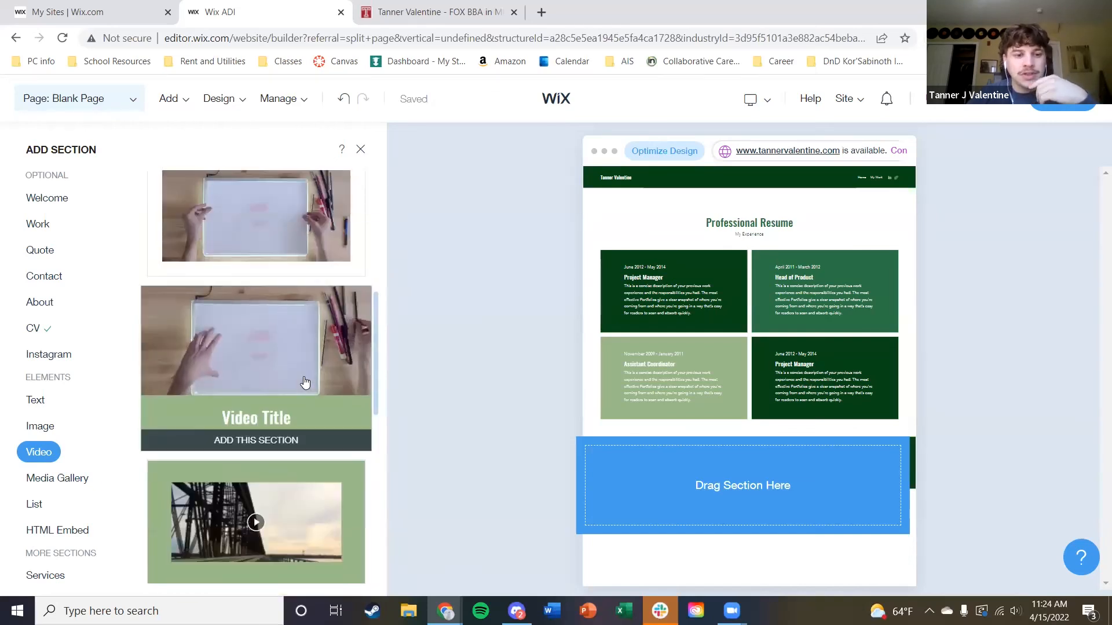
{"action": "scroll", "coordinate": [305, 382], "scroll_direction": "down", "scroll_amount": 10}
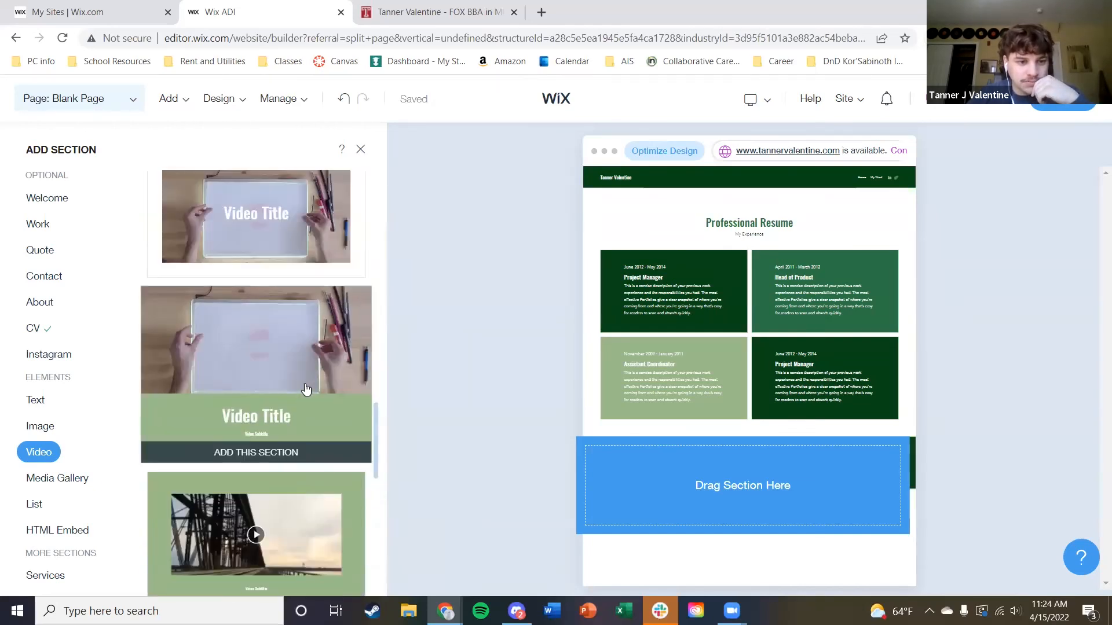
{"action": "scroll", "coordinate": [306, 390], "scroll_direction": "down", "scroll_amount": 4}
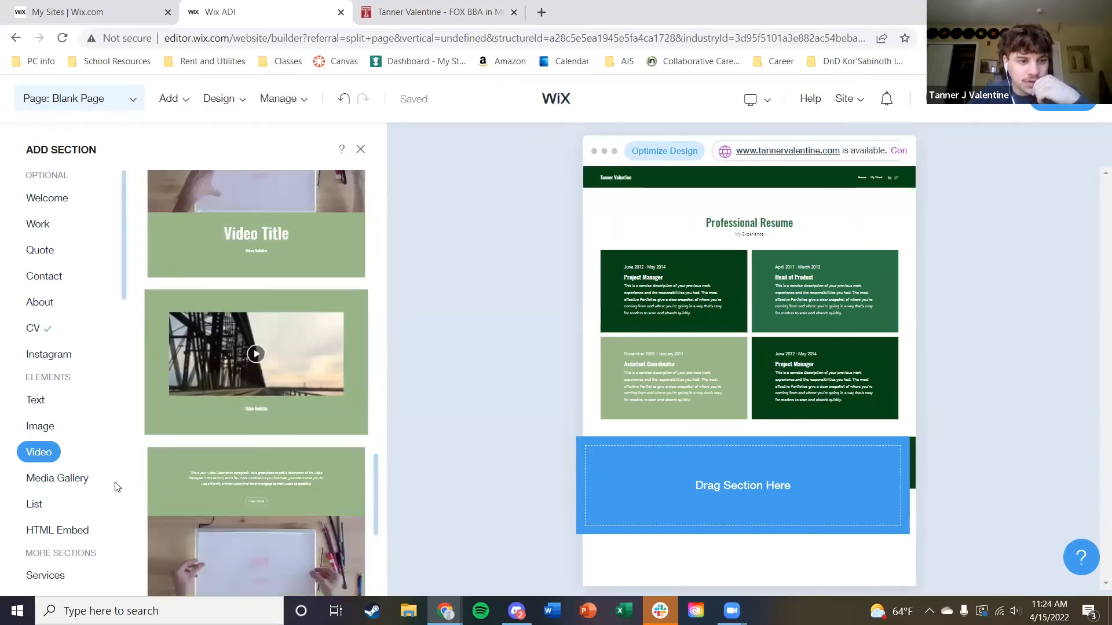
{"action": "scroll", "coordinate": [260, 459], "scroll_direction": "down", "scroll_amount": 3}
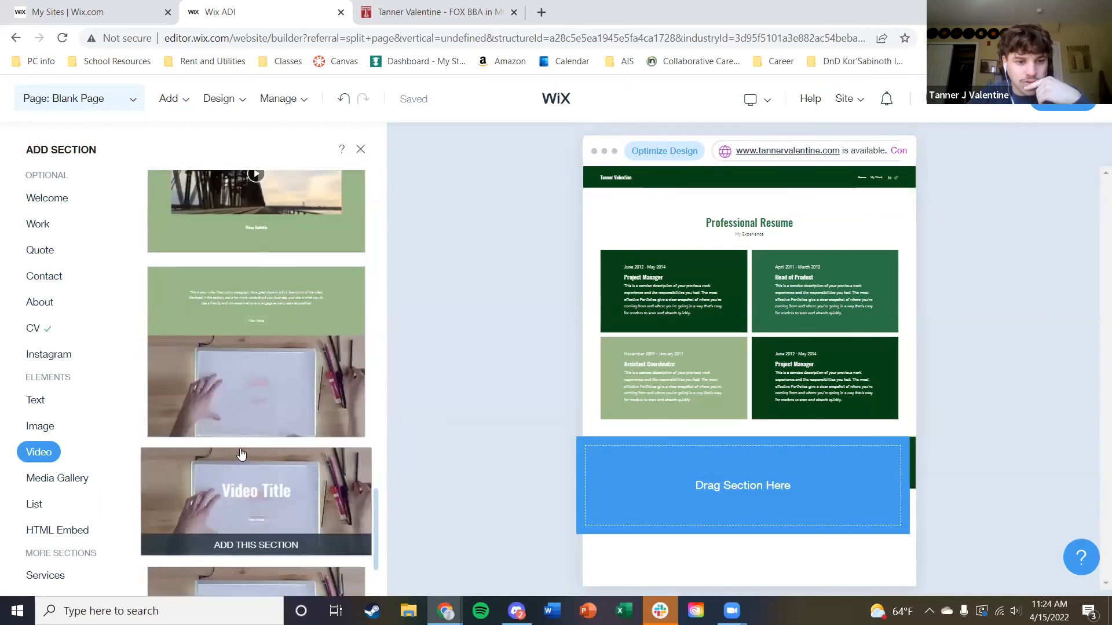
{"action": "scroll", "coordinate": [237, 458], "scroll_direction": "down", "scroll_amount": 2}
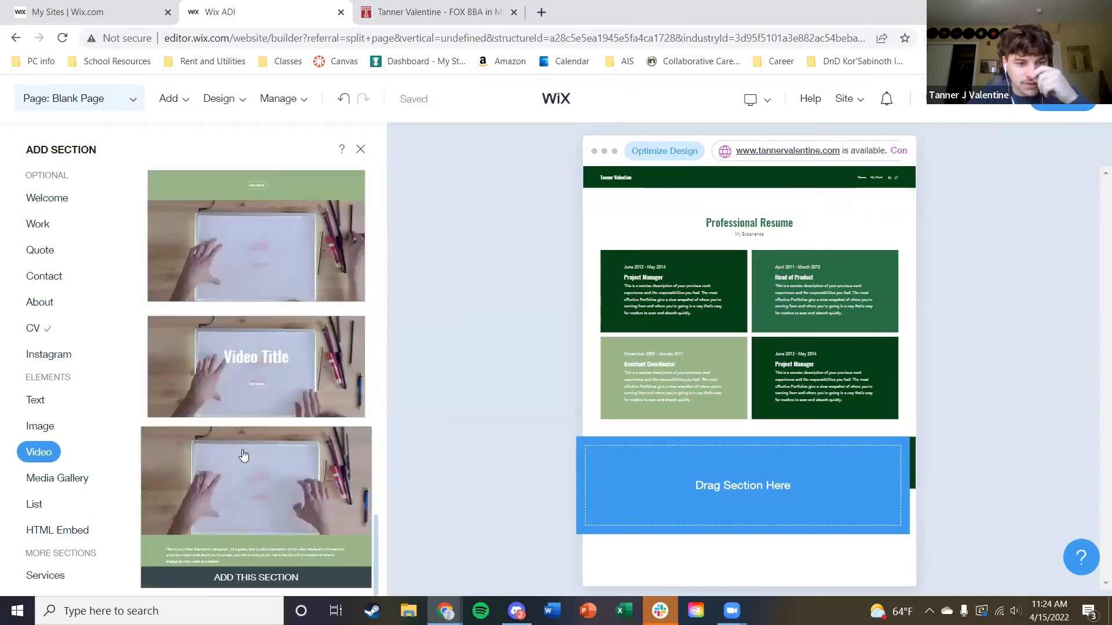
{"action": "left_click", "coordinate": [67, 482]}
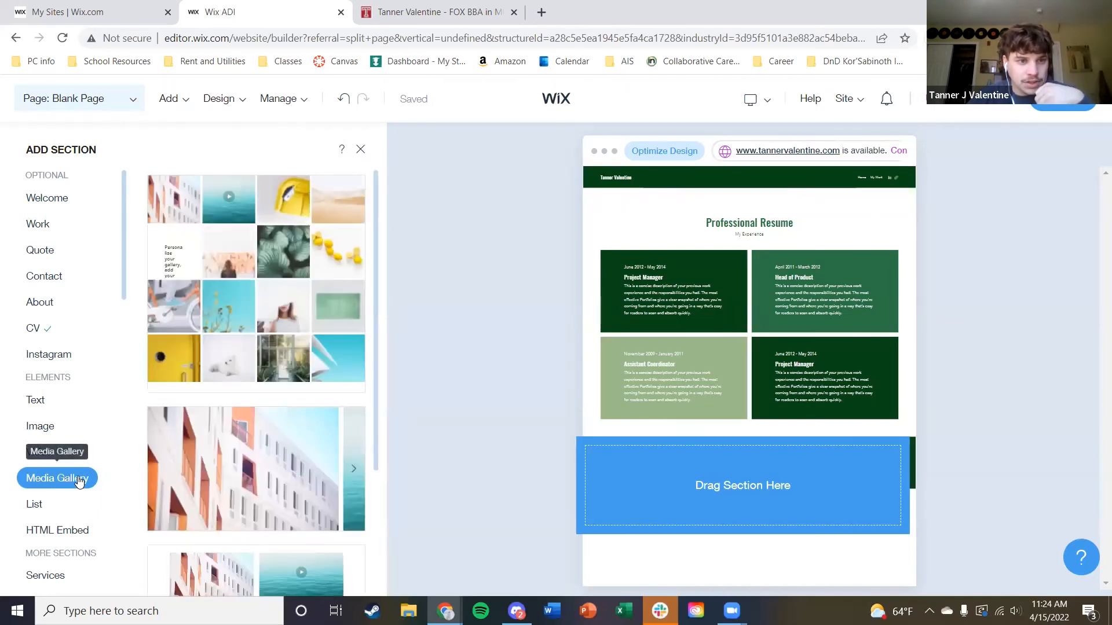
{"action": "scroll", "coordinate": [78, 483], "scroll_direction": "down", "scroll_amount": 2}
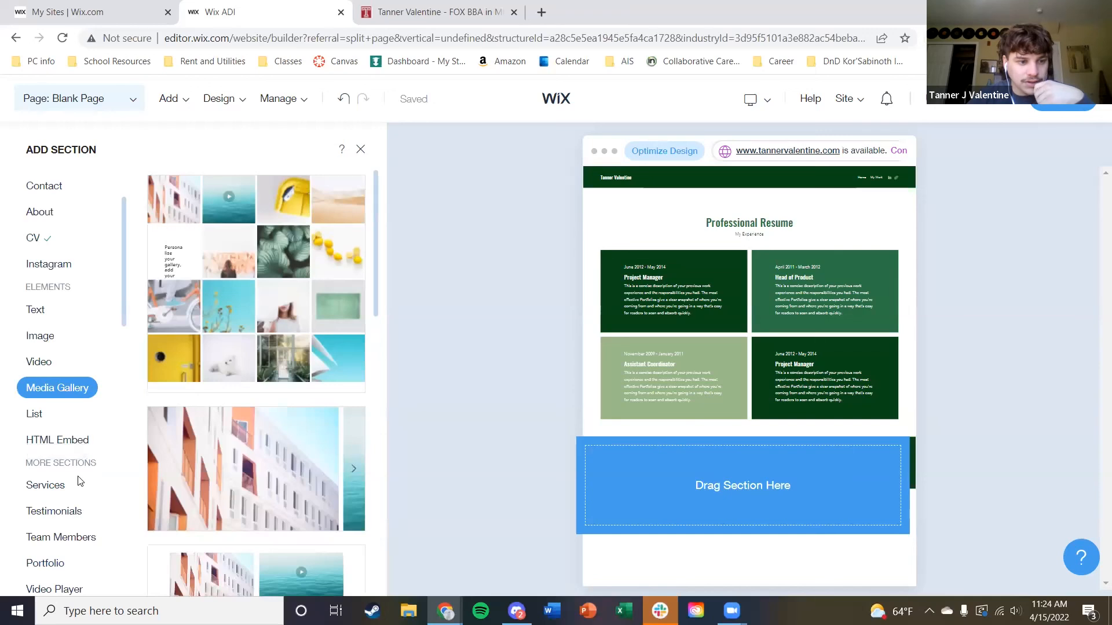
{"action": "left_click", "coordinate": [74, 442]}
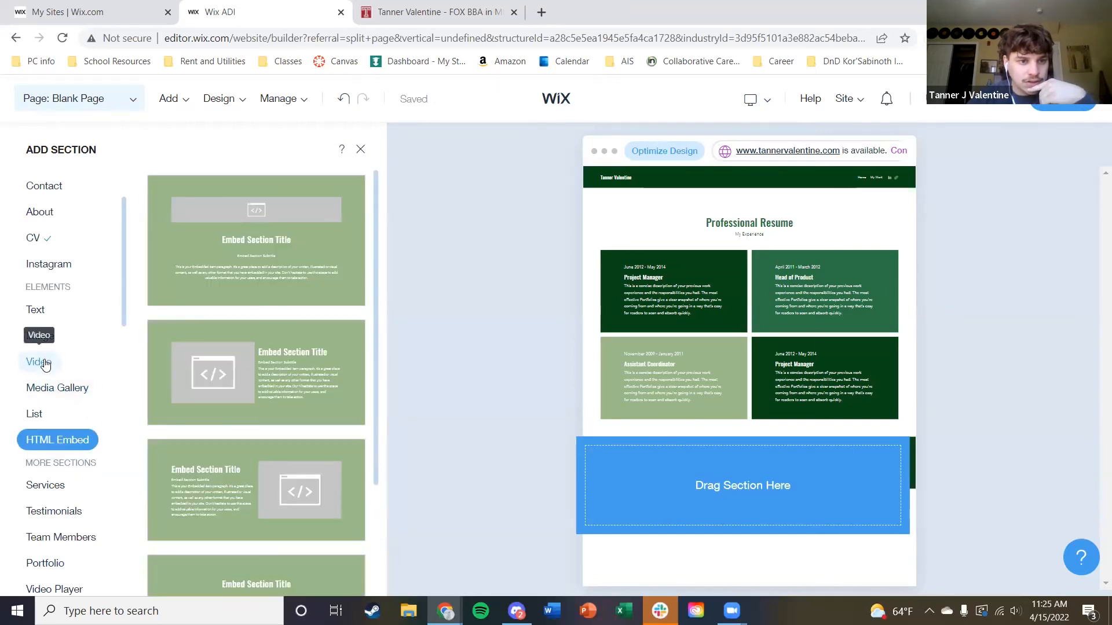
Add the Video section design with a centered bridge video and a subtitle below it on a light green background
{"action": "left_click", "coordinate": [38, 362]}
{"action": "scroll", "coordinate": [287, 405], "scroll_direction": "down", "scroll_amount": 5}
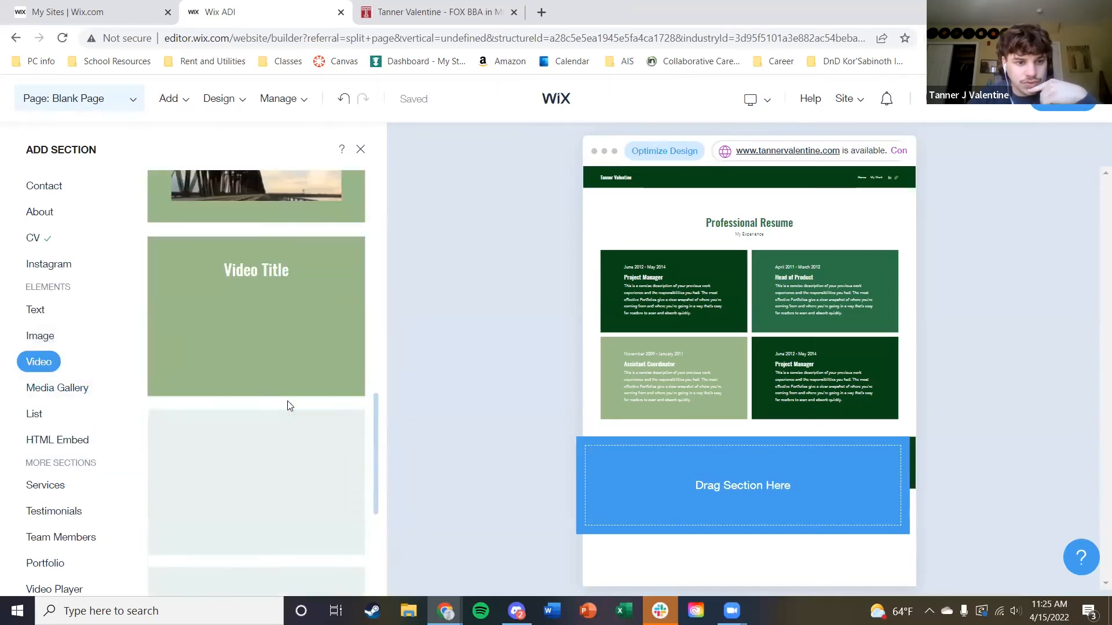
{"action": "scroll", "coordinate": [288, 401], "scroll_direction": "down", "scroll_amount": 5}
{"action": "scroll", "coordinate": [288, 401], "scroll_direction": "down", "scroll_amount": 5}
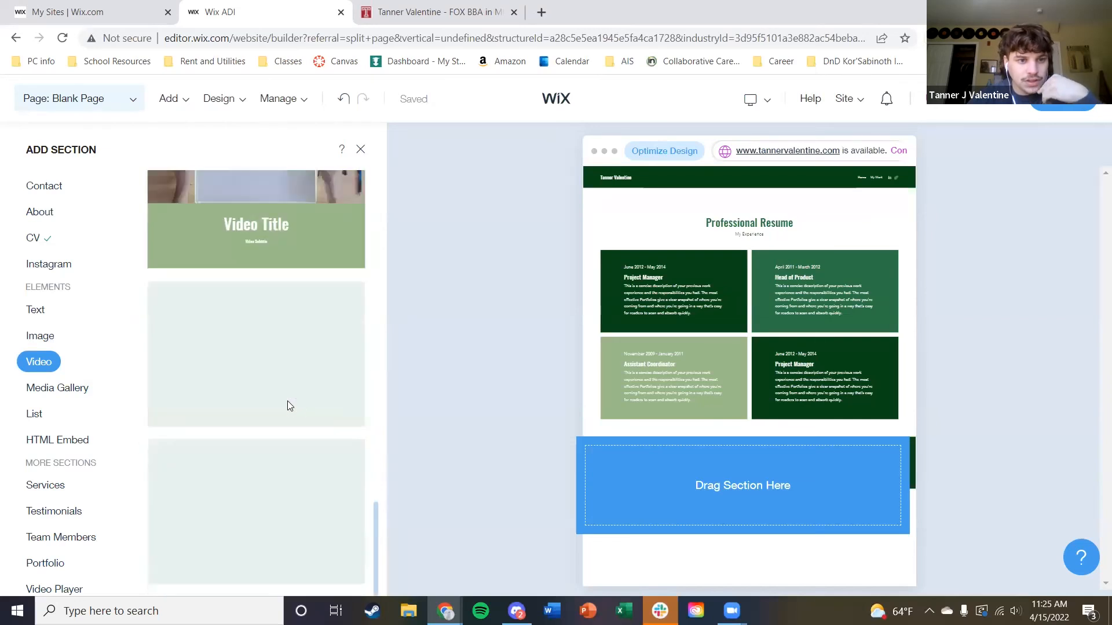
{"action": "scroll", "coordinate": [287, 400], "scroll_direction": "down", "scroll_amount": 5}
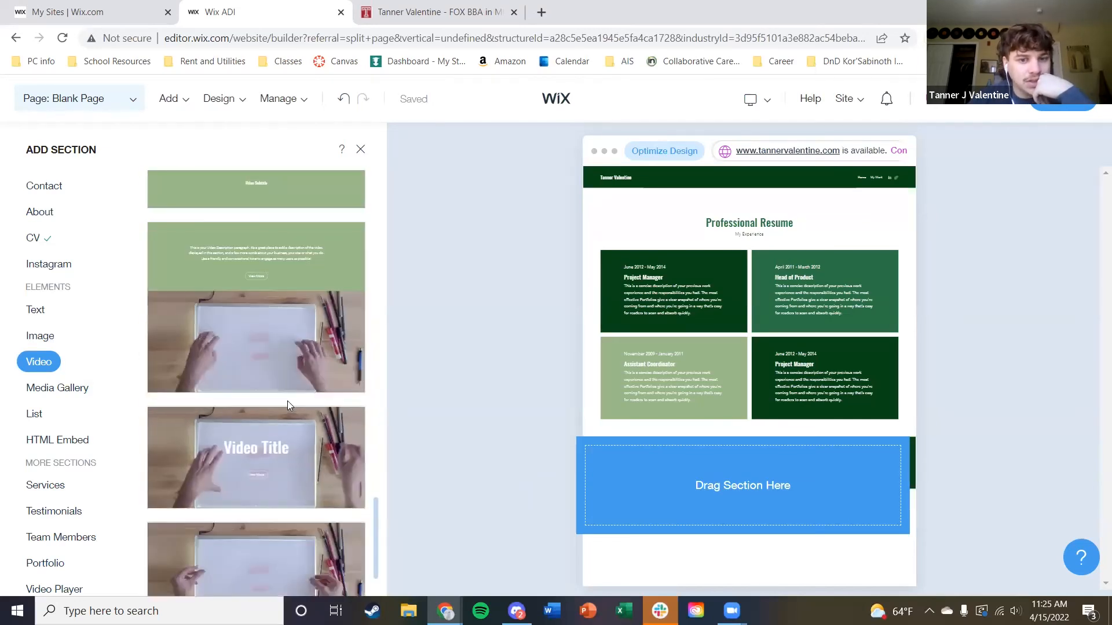
{"action": "scroll", "coordinate": [287, 401], "scroll_direction": "down", "scroll_amount": 2}
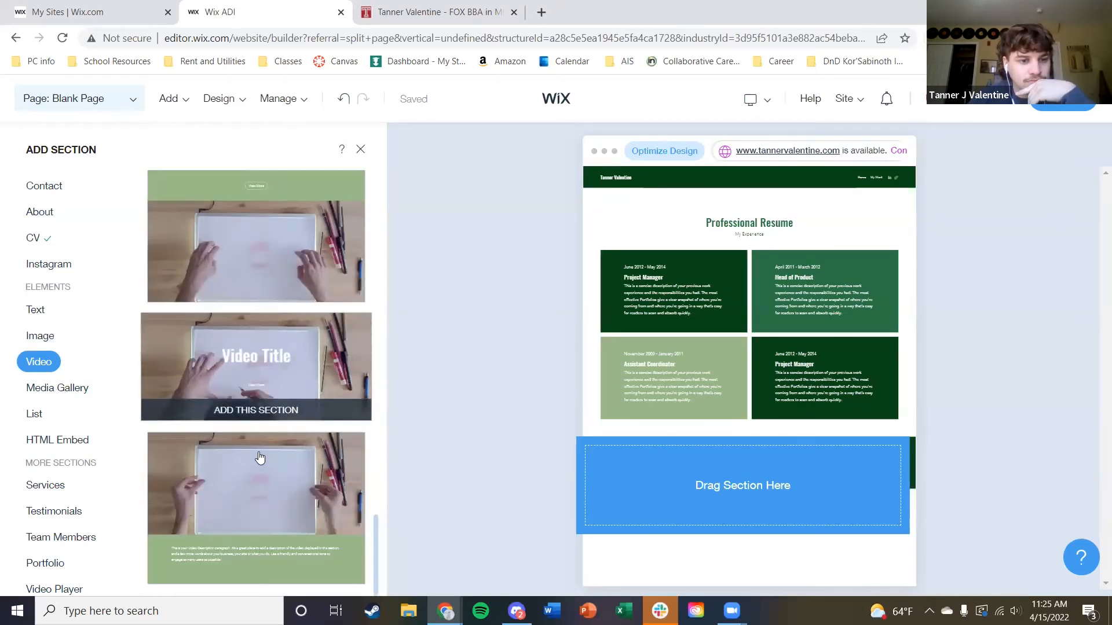
{"action": "scroll", "coordinate": [257, 470], "scroll_direction": "up", "scroll_amount": 5}
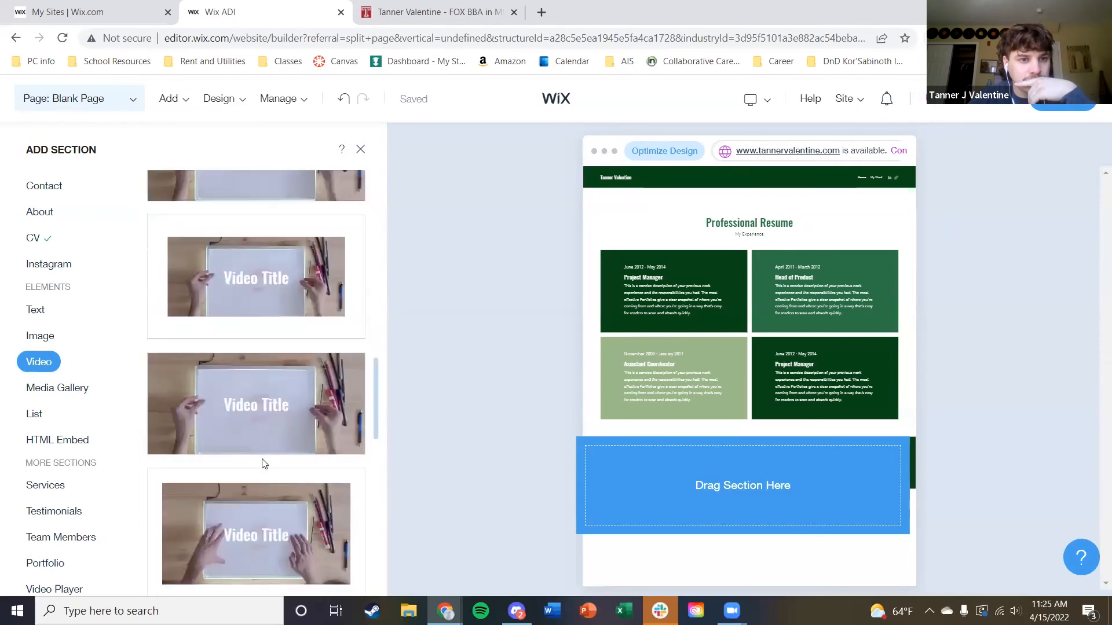
{"action": "scroll", "coordinate": [262, 463], "scroll_direction": "down", "scroll_amount": 3}
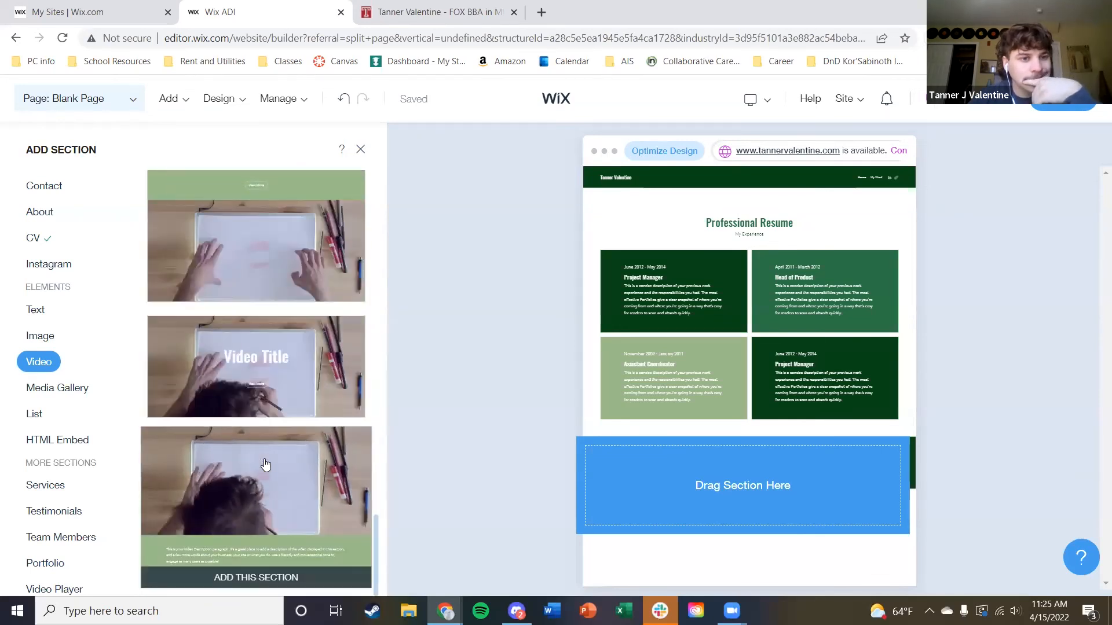
{"action": "scroll", "coordinate": [265, 464], "scroll_direction": "down", "scroll_amount": 2}
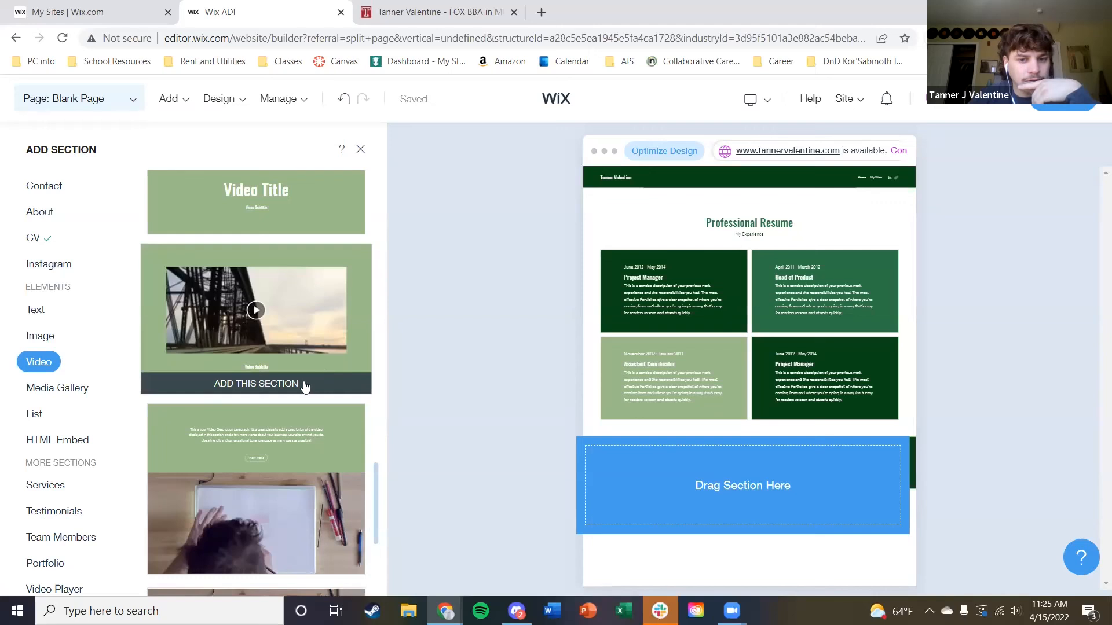
{"action": "left_click", "coordinate": [307, 384]}
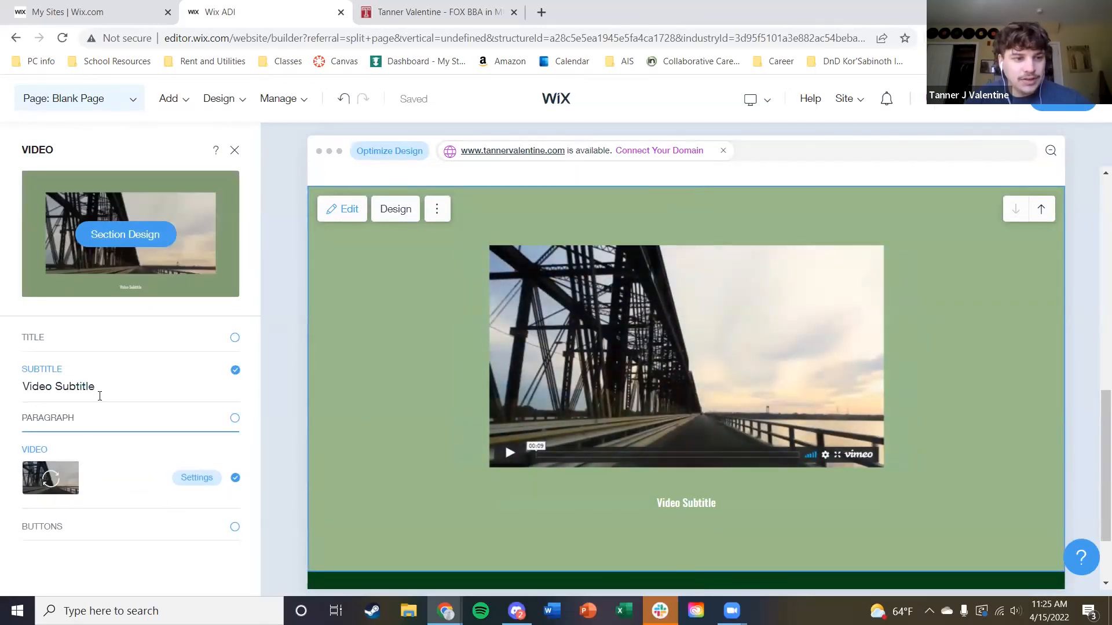
Change the video section's subtitle to Technical Development Workshops and enable its description paragraph
{"action": "left_click", "coordinate": [154, 386]}
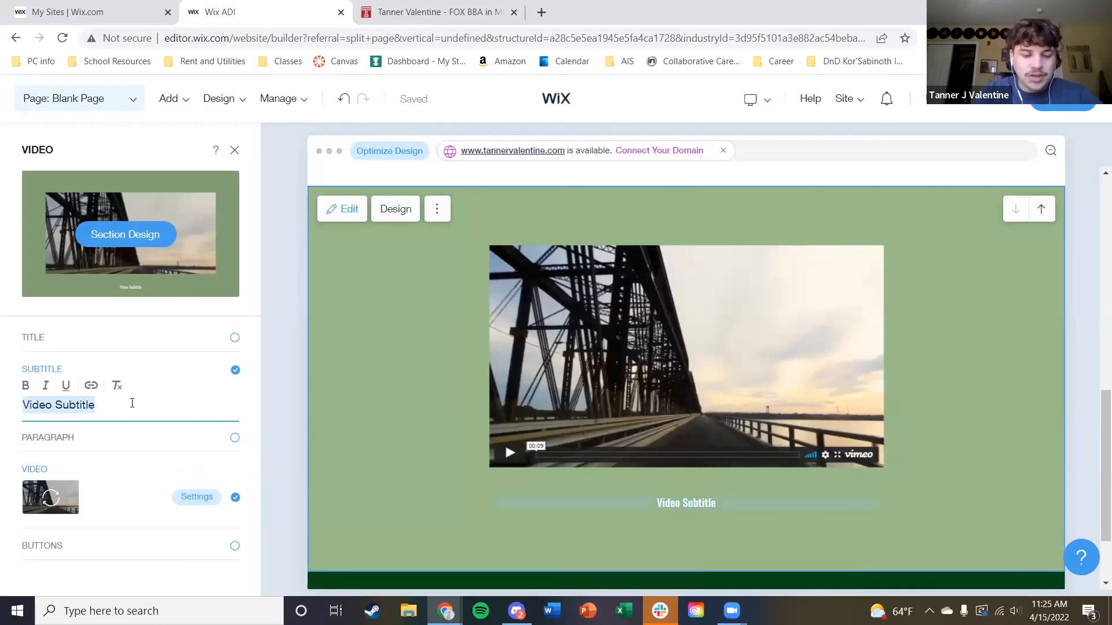
{"action": "type", "text": "Technical"}
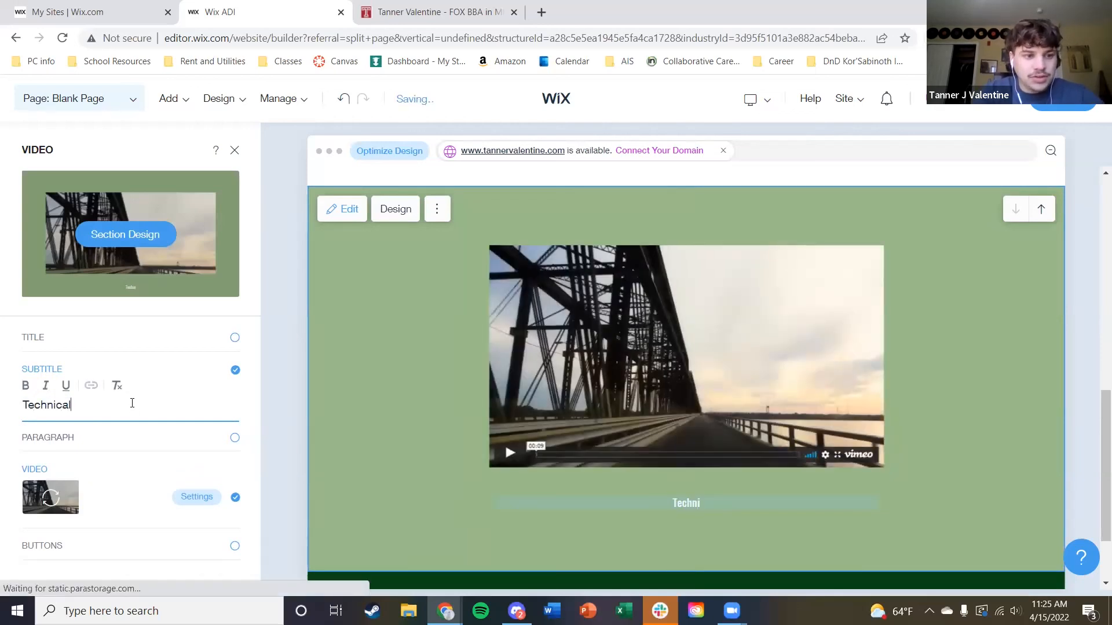
{"action": "type", "text": " Development Workshops"}
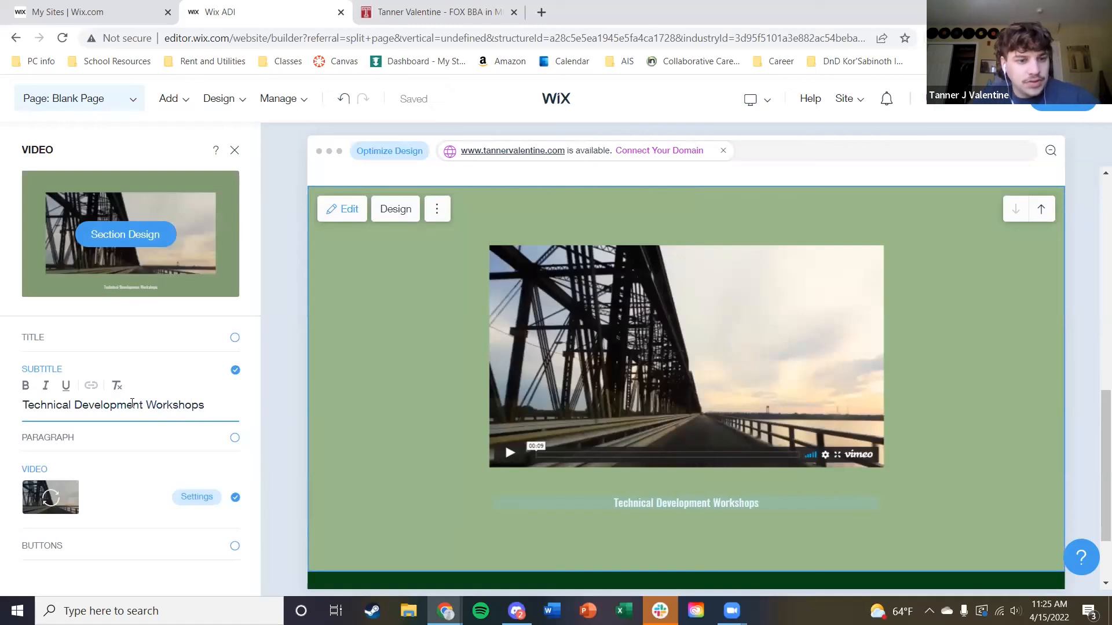
{"action": "left_click", "coordinate": [235, 438]}
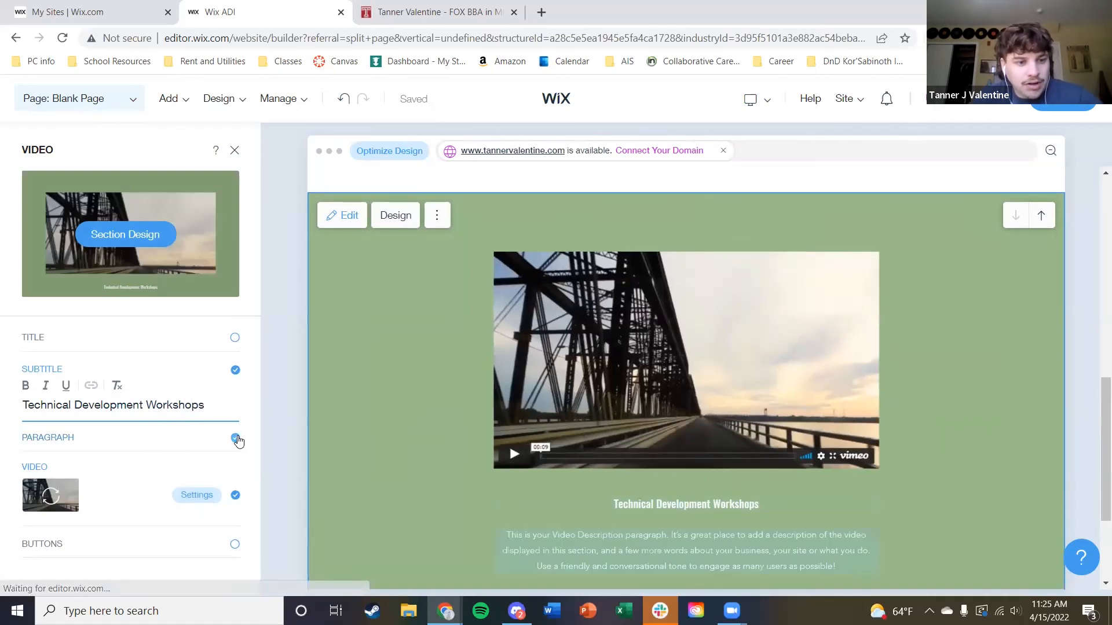
{"action": "scroll", "coordinate": [909, 527], "scroll_direction": "down", "scroll_amount": 1}
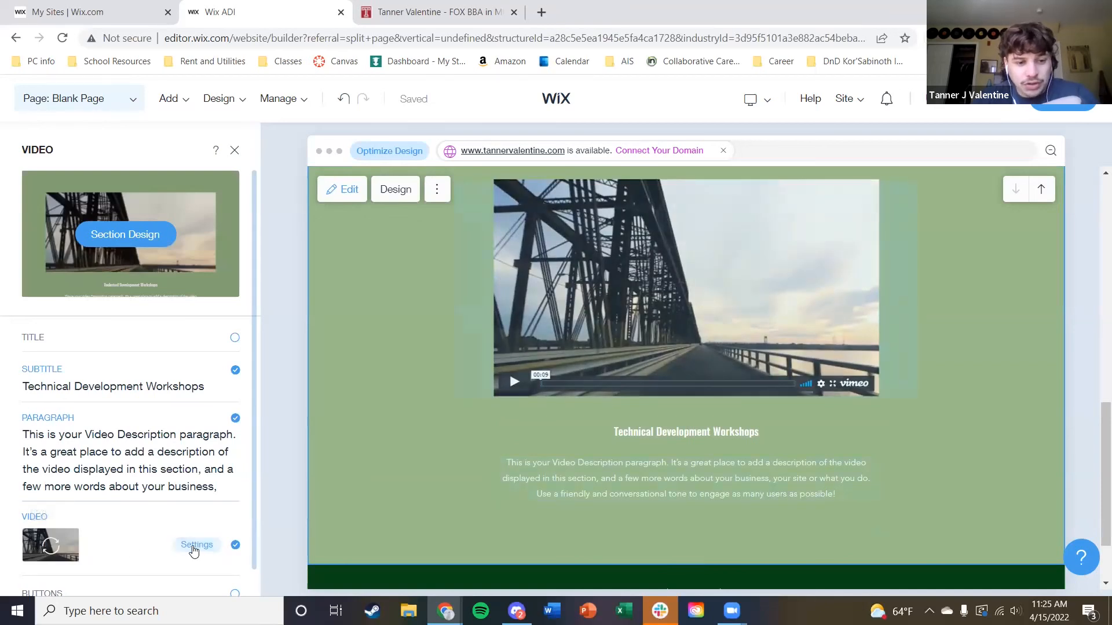
Search YouTube for TD 2 and TD 2 Workshop in the video picker to replace the bridge video
{"action": "left_click", "coordinate": [46, 549]}
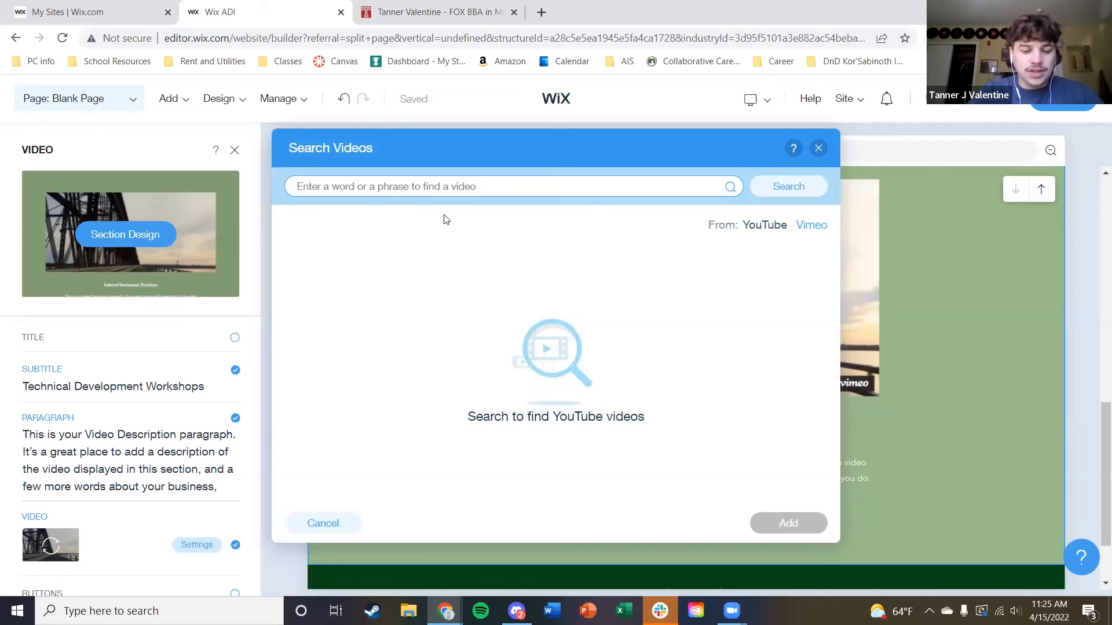
{"action": "type", "text": "templ"}
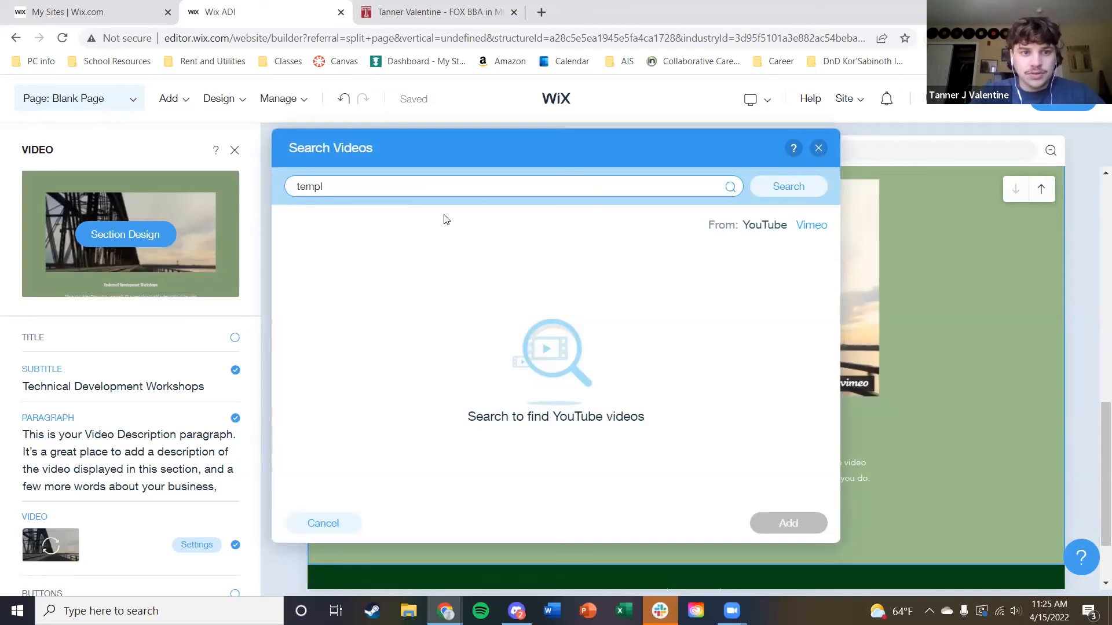
{"action": "key", "text": "BackSpace"}
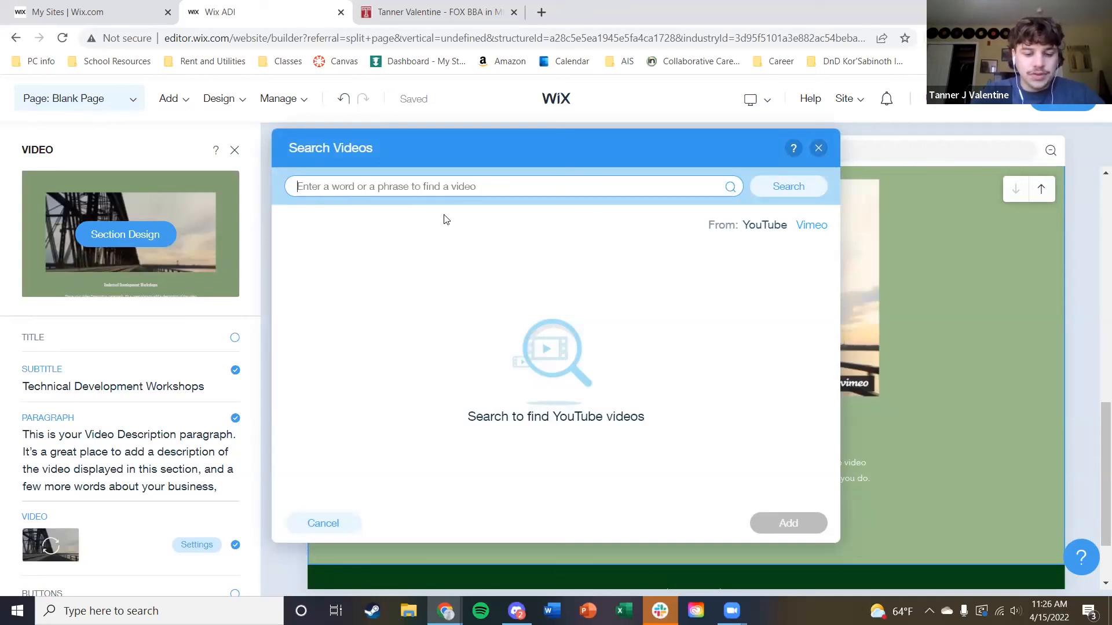
{"action": "type", "text": "TD 2"}
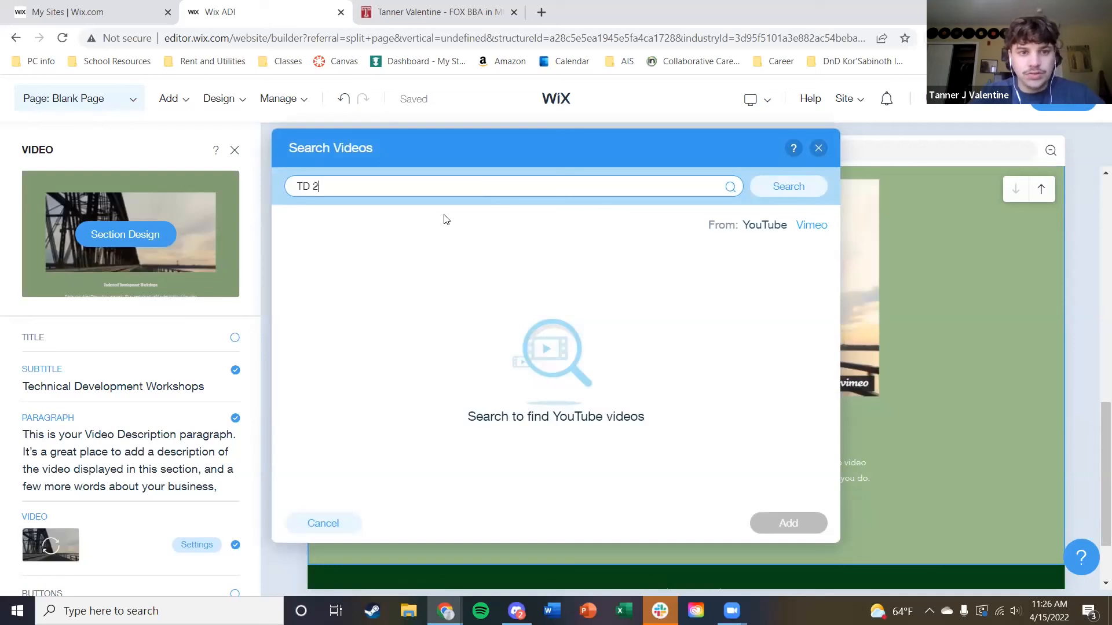
{"action": "key", "text": "Return"}
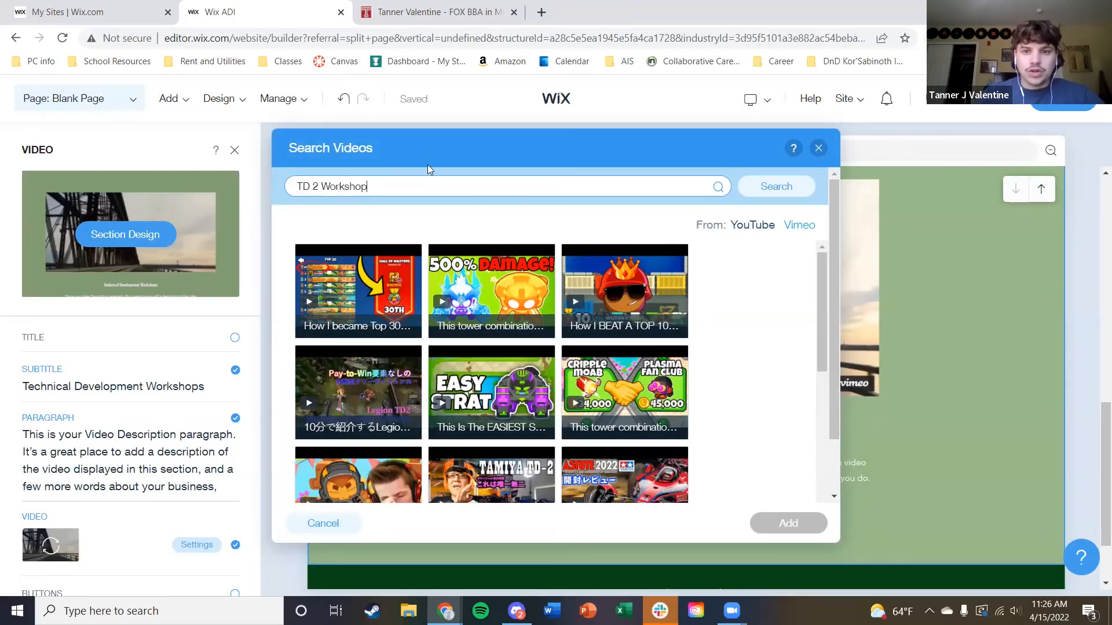
{"action": "left_click", "coordinate": [785, 186]}
{"action": "left_click", "coordinate": [372, 197]}
{"action": "left_click_drag", "start_coordinate": [342, 192], "coordinate": [309, 193]}
{"action": "left_click", "coordinate": [378, 190]}
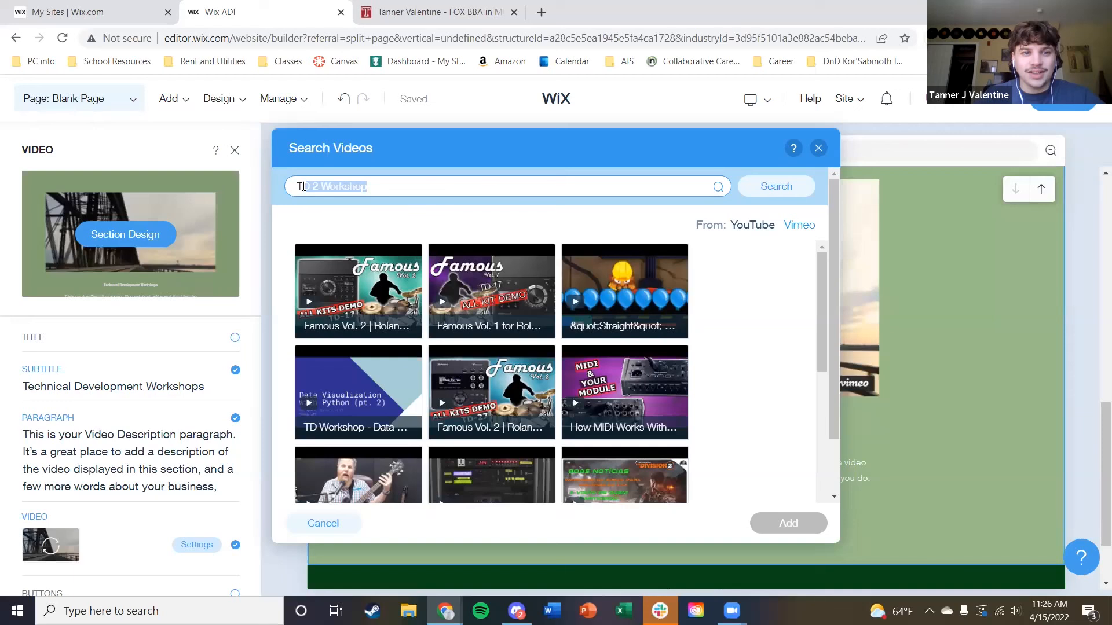
Search the video picker for temple ais, browse the results, and cancel the video selection
{"action": "key", "text": "BackSpace"}
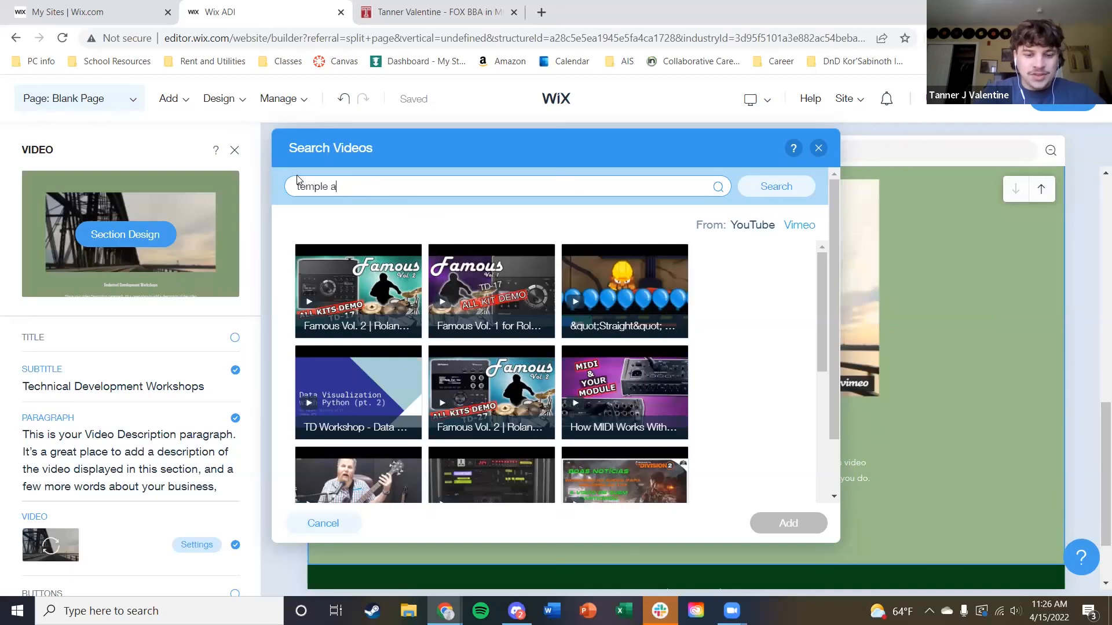
{"action": "left_click", "coordinate": [767, 191]}
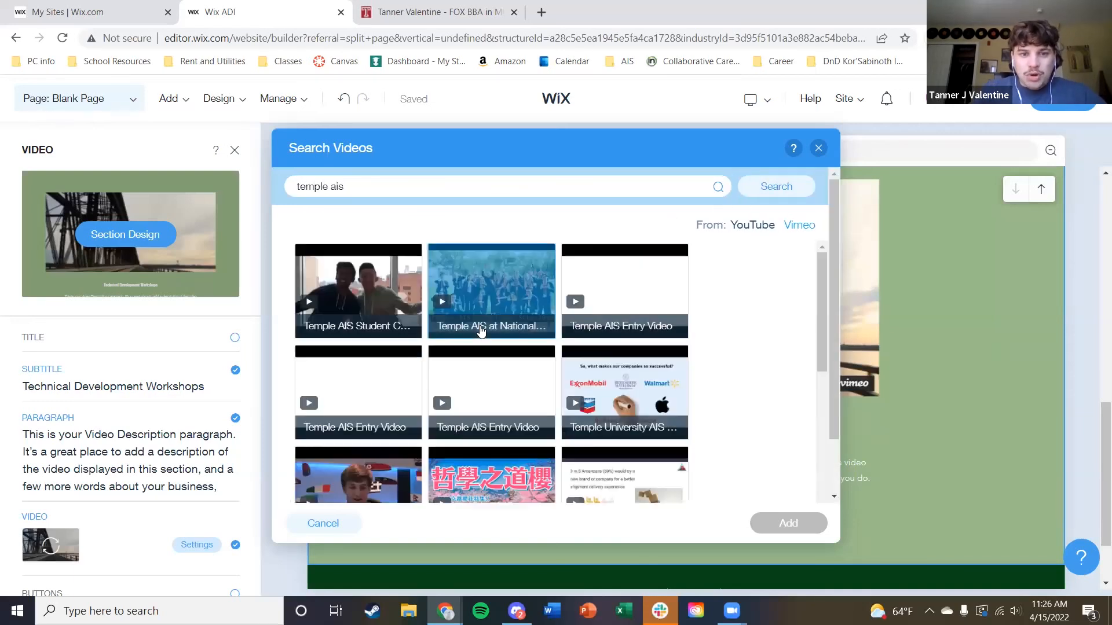
{"action": "scroll", "coordinate": [637, 330], "scroll_direction": "down", "scroll_amount": 5}
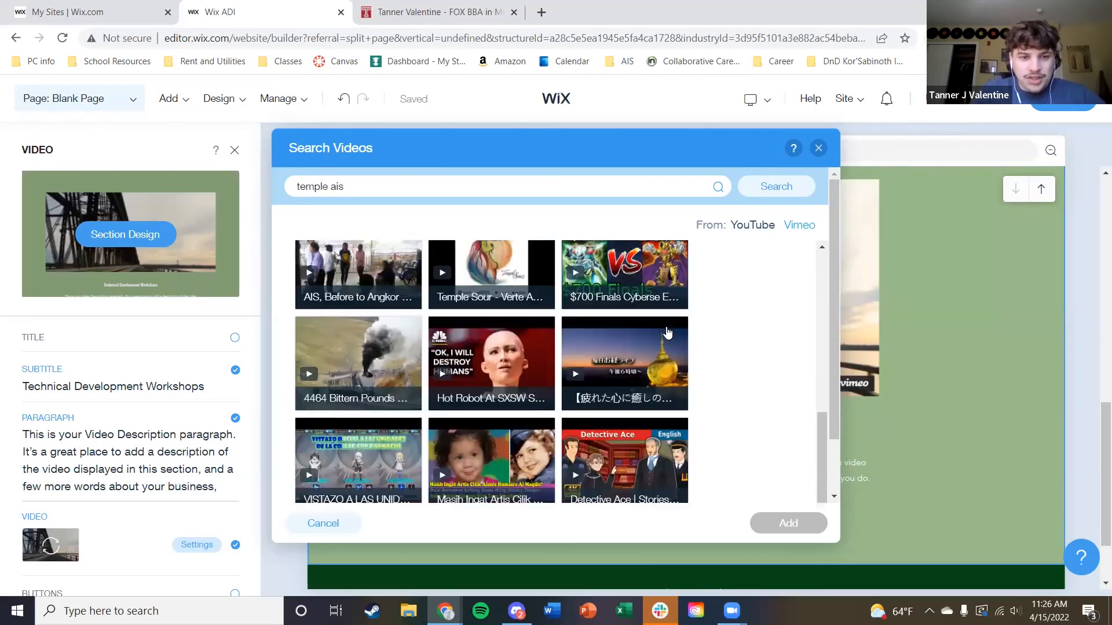
{"action": "scroll", "coordinate": [667, 332], "scroll_direction": "up", "scroll_amount": 5}
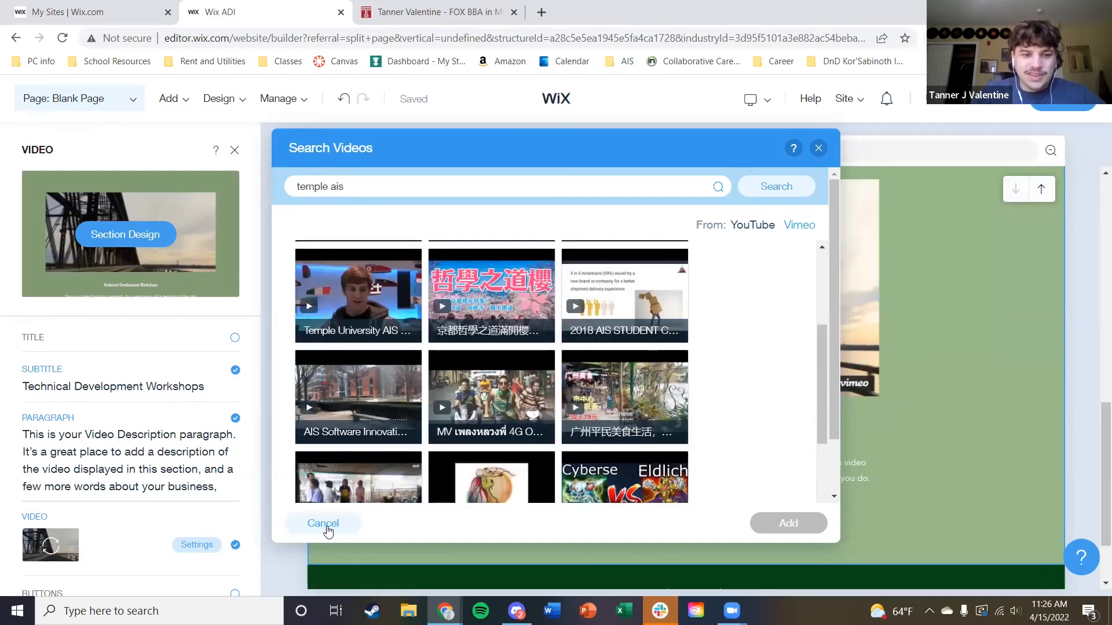
{"action": "left_click", "coordinate": [316, 524]}
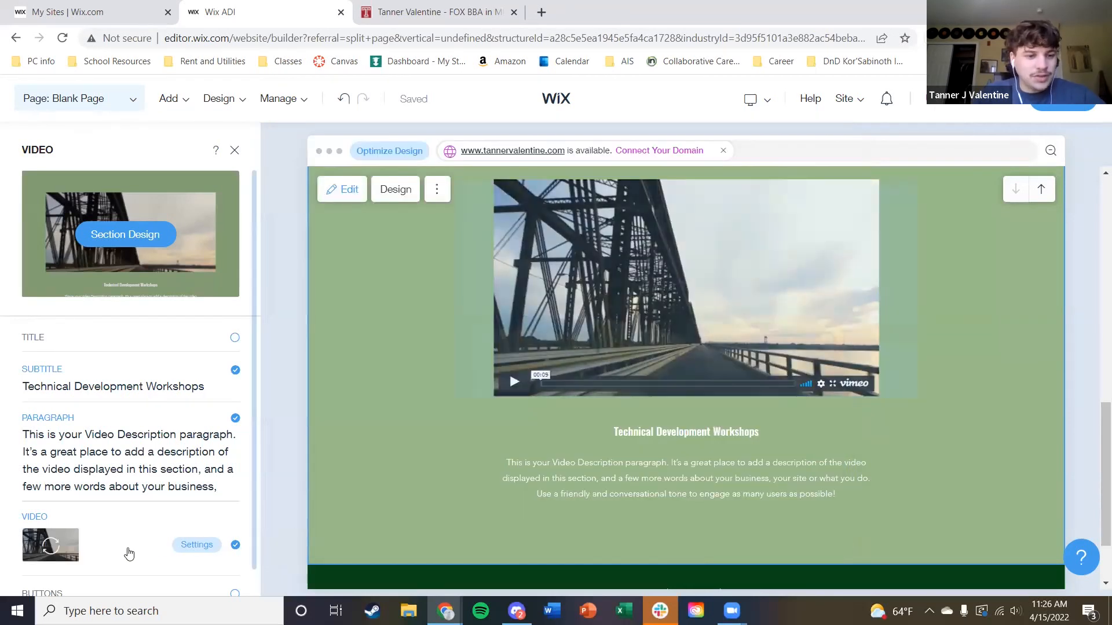
Show the section's video URL setting, switch to the other browser tab, and search the YouTube site for temple ais
{"action": "left_click", "coordinate": [195, 543]}
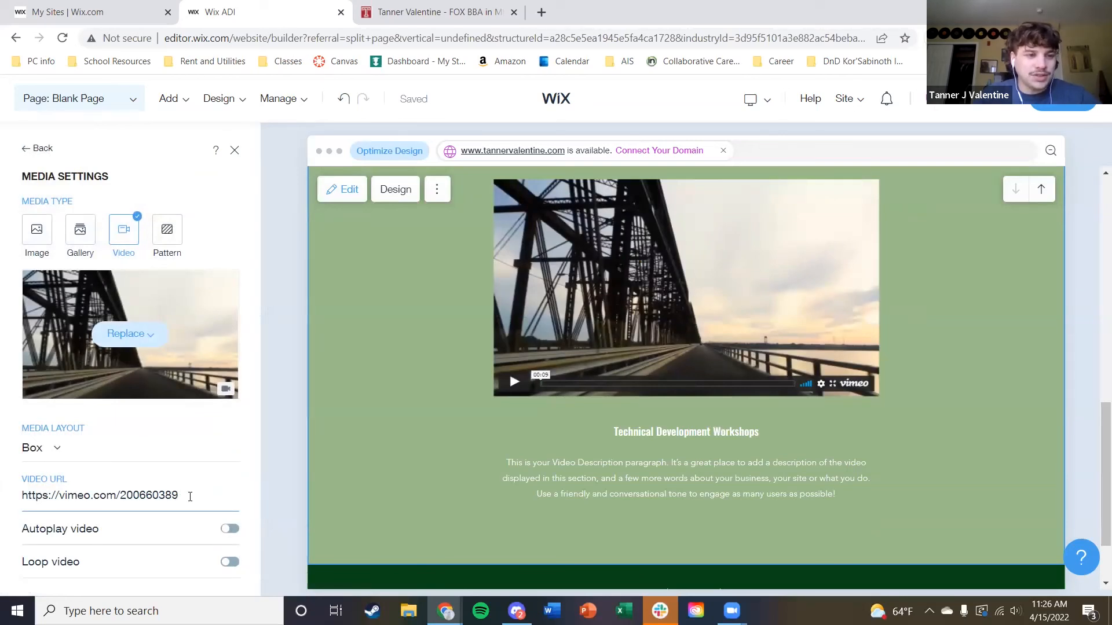
{"action": "left_click", "coordinate": [434, 12]}
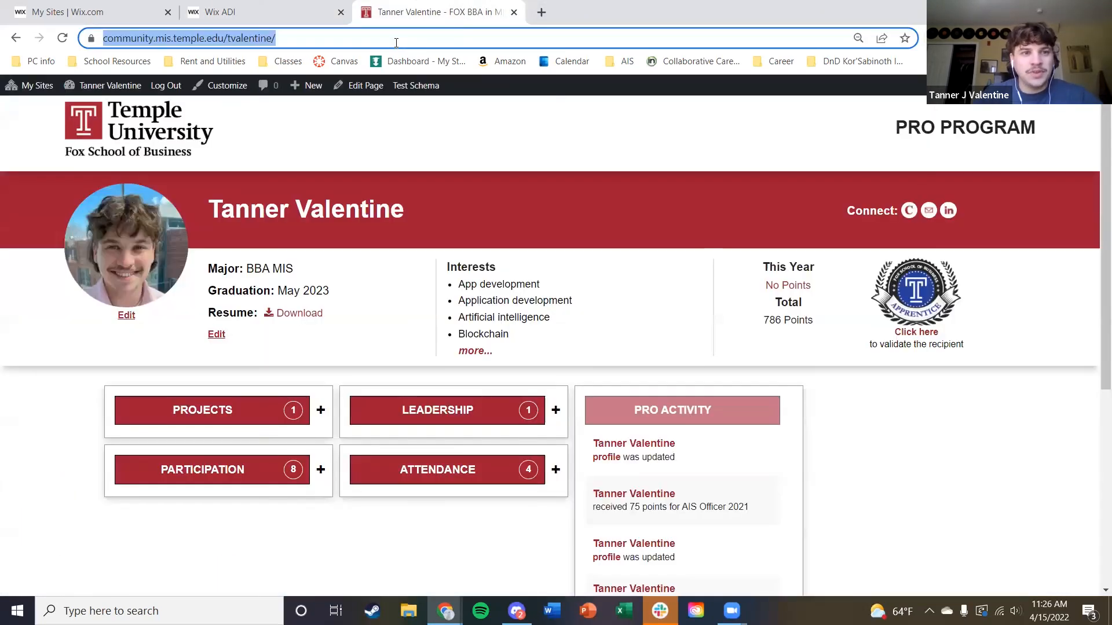
{"action": "type", "text": "y"}
{"action": "key", "text": "Return"}
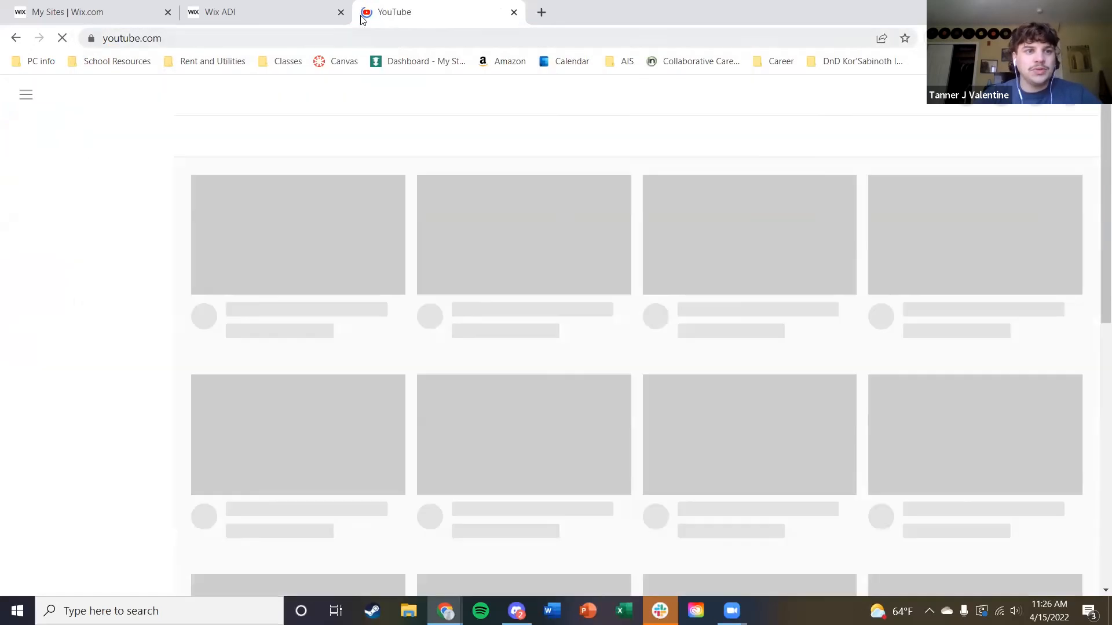
{"action": "left_click", "coordinate": [370, 95]}
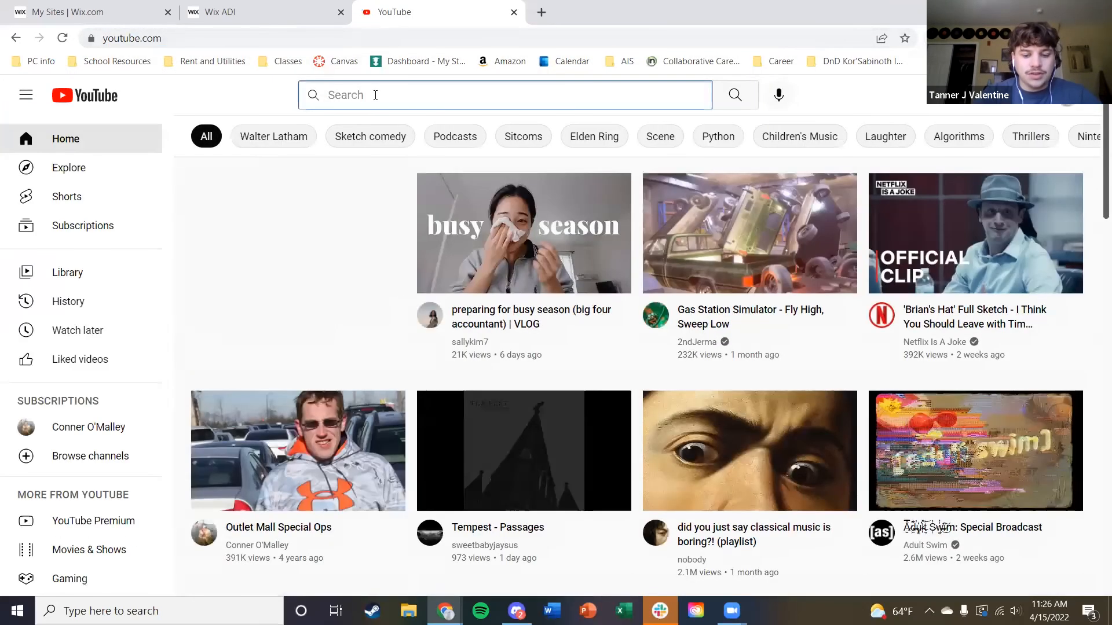
{"action": "type", "text": "temple ais"}
{"action": "key", "text": "Return"}
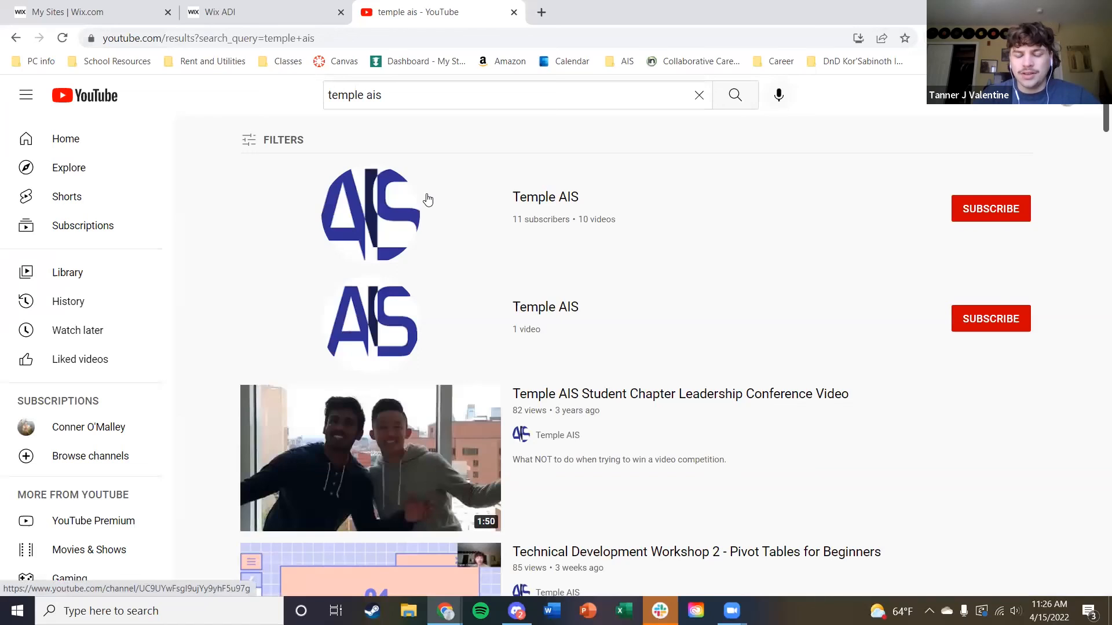
Open and pause the video Technical Development Workshop 2 - Pivot Tables for Beginners, and copy its share link
{"action": "scroll", "coordinate": [410, 389], "scroll_direction": "down", "scroll_amount": 4}
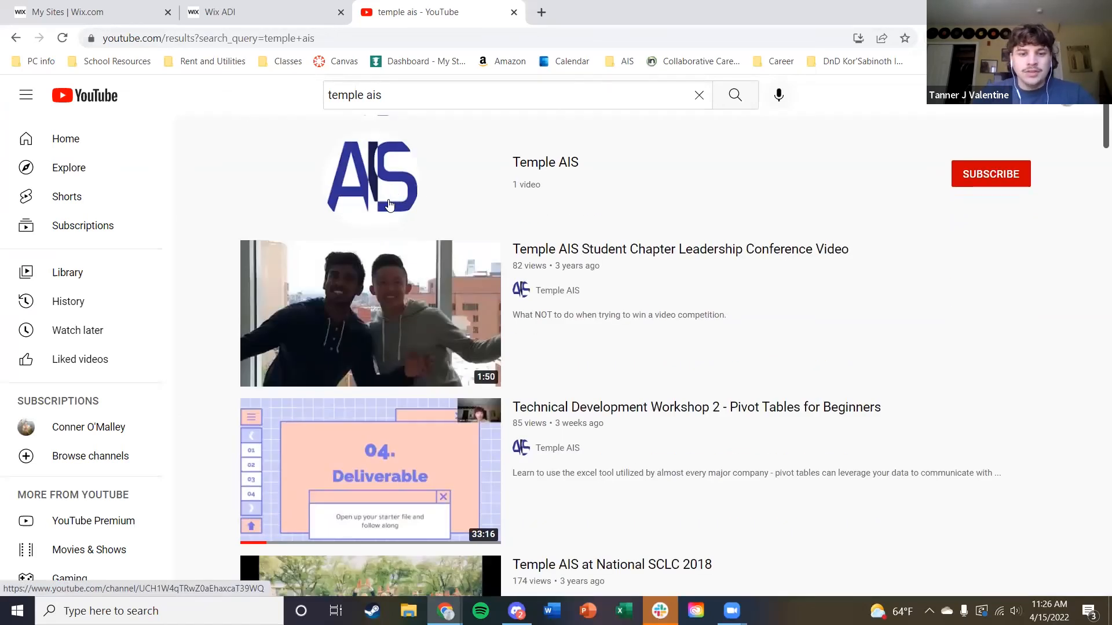
{"action": "left_click", "coordinate": [410, 389]}
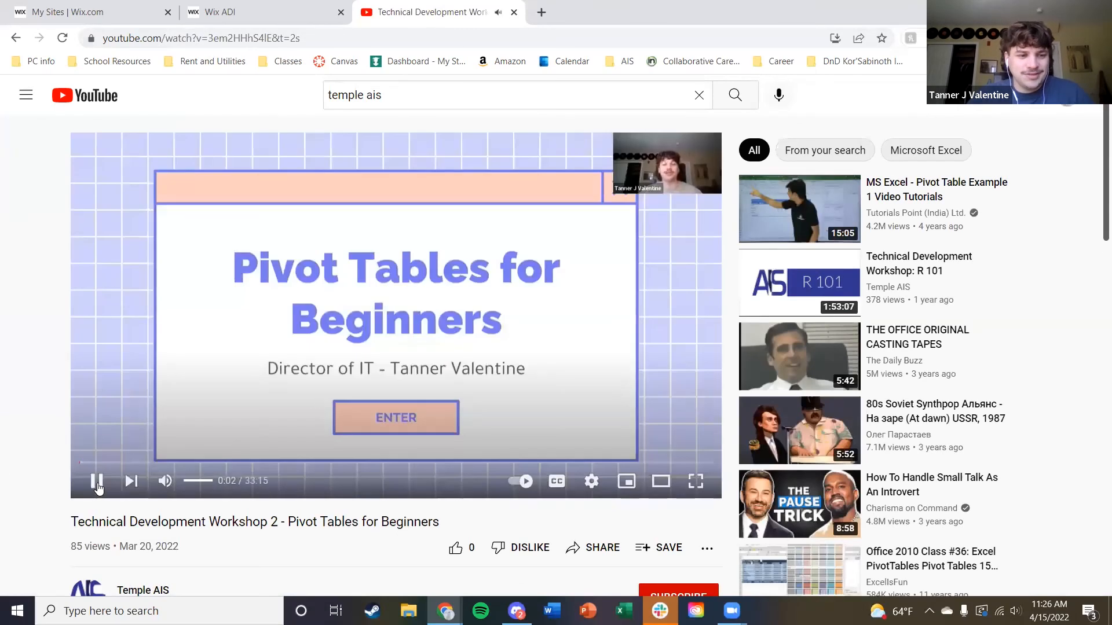
{"action": "left_click", "coordinate": [97, 481]}
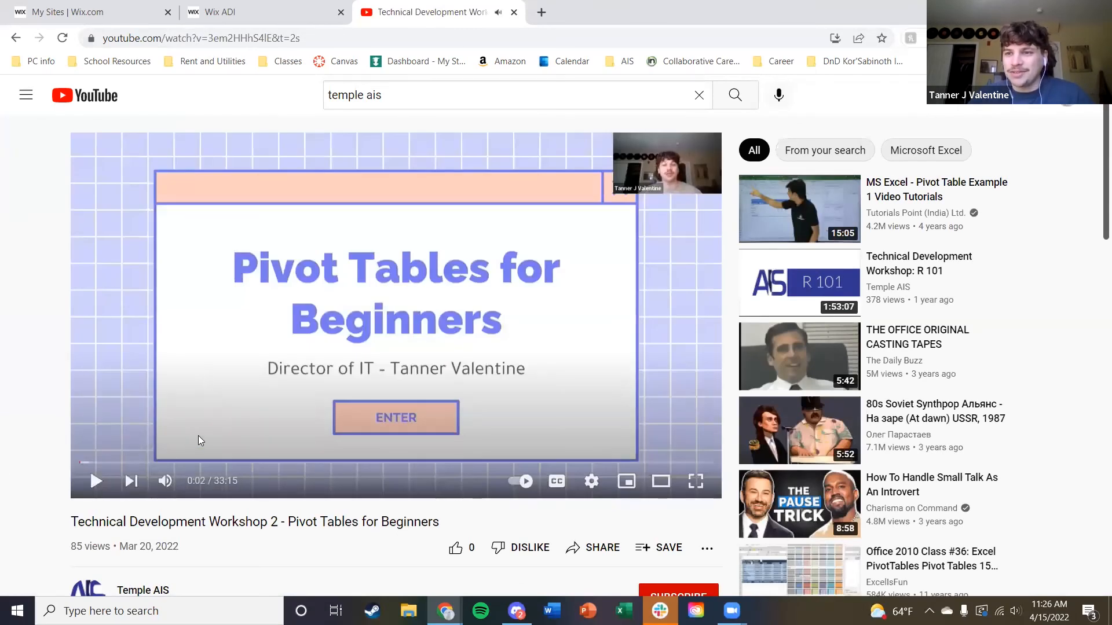
{"action": "scroll", "coordinate": [516, 523], "scroll_direction": "down", "scroll_amount": 1}
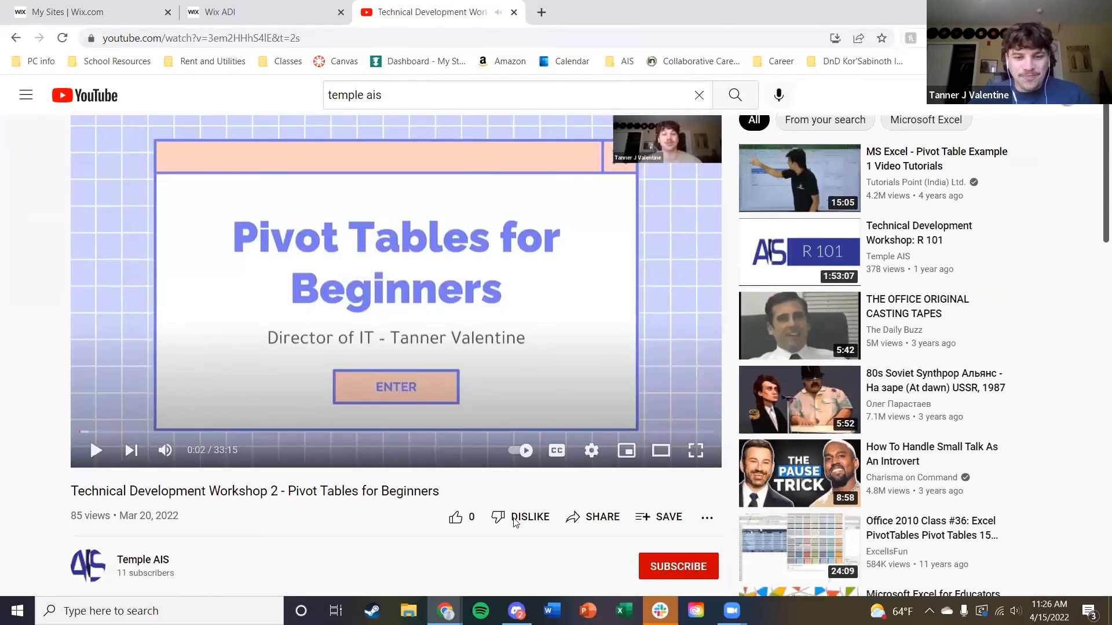
{"action": "scroll", "coordinate": [516, 523], "scroll_direction": "down", "scroll_amount": 2}
{"action": "left_click", "coordinate": [575, 409]}
{"action": "left_click", "coordinate": [669, 371]}
{"action": "left_click", "coordinate": [290, 5]}
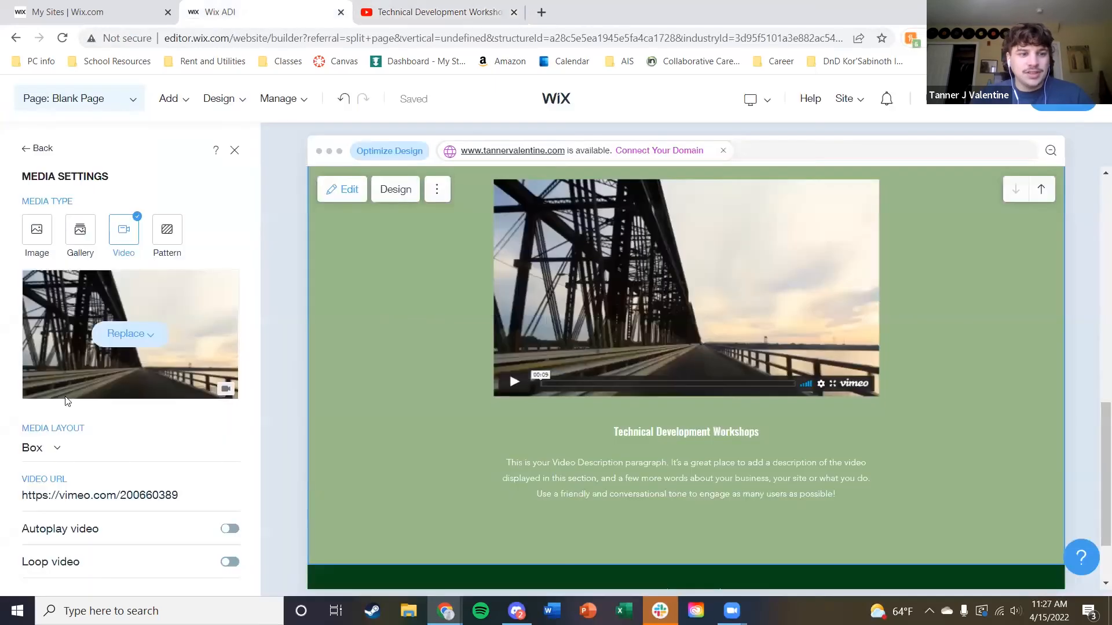
{"action": "left_click", "coordinate": [76, 494]}
{"action": "key", "text": "ctrl+v"}
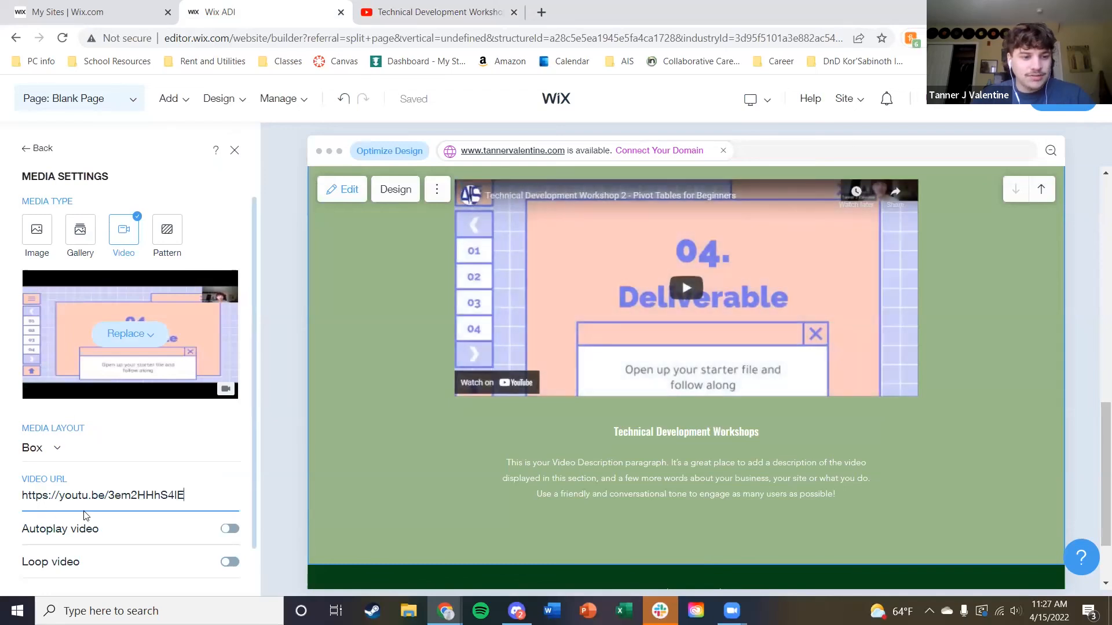
Try the Background media layout for the workshop video and switch the layout back to Box
{"action": "left_click", "coordinate": [68, 458]}
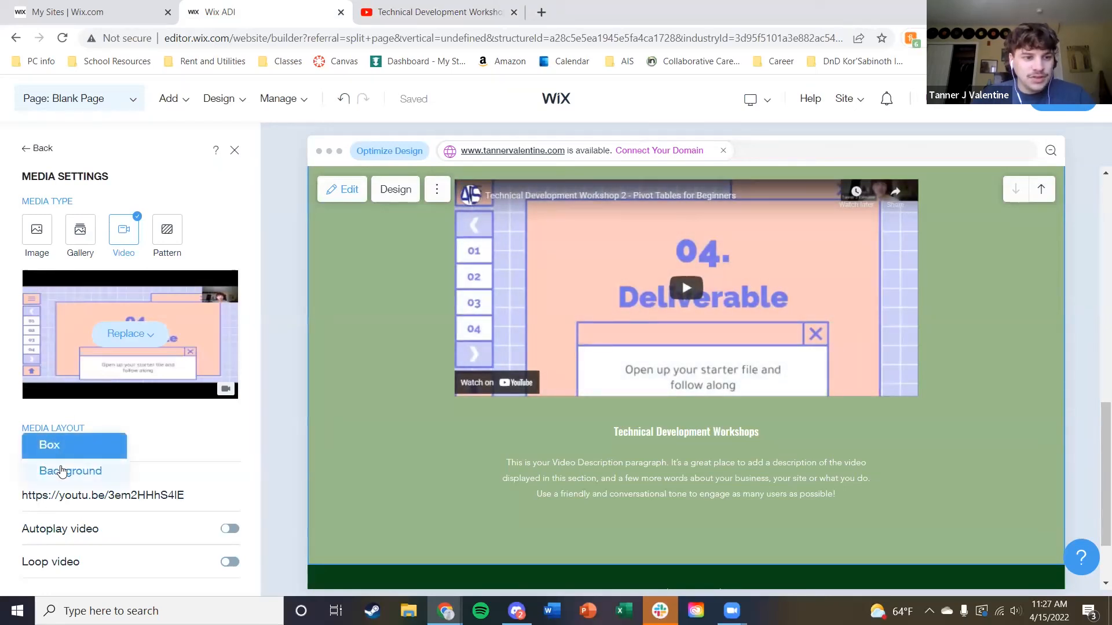
{"action": "left_click", "coordinate": [61, 468]}
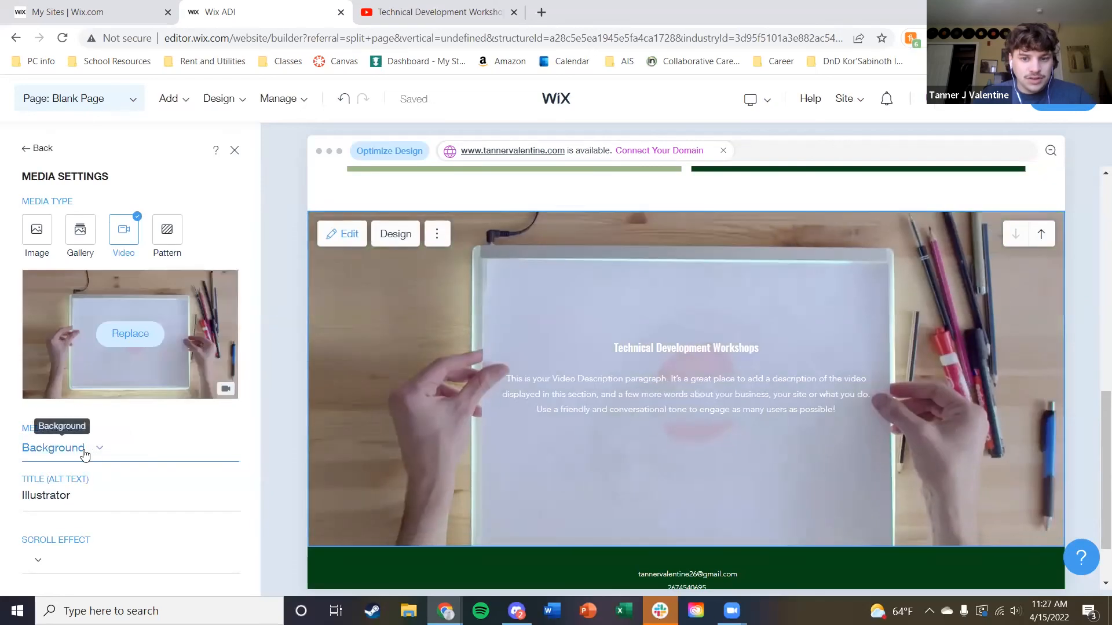
{"action": "left_click", "coordinate": [85, 453]}
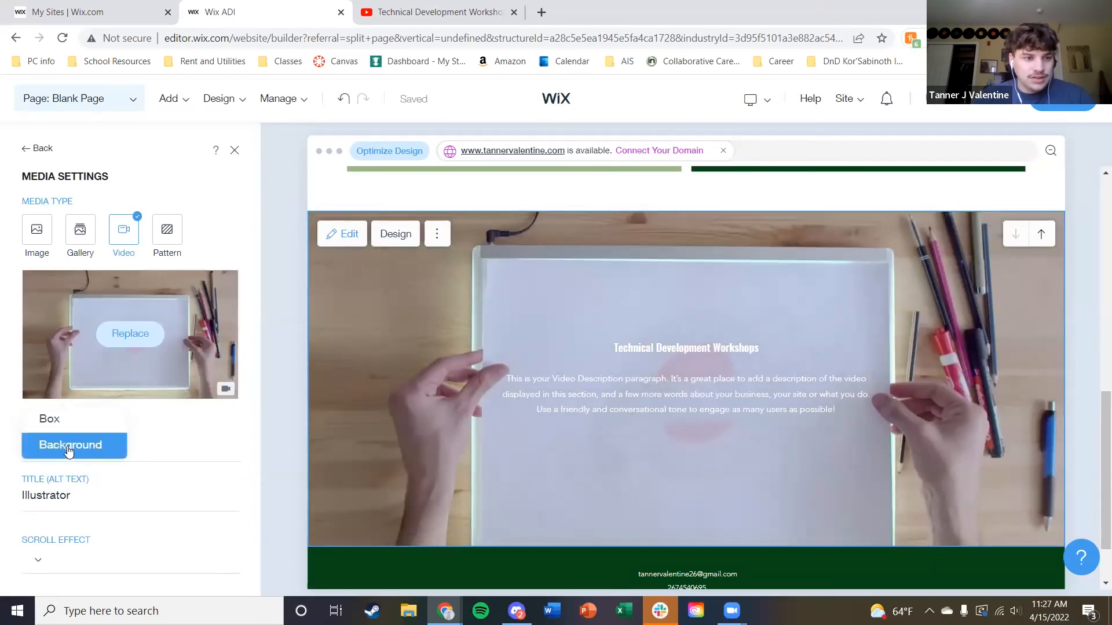
{"action": "left_click", "coordinate": [67, 424]}
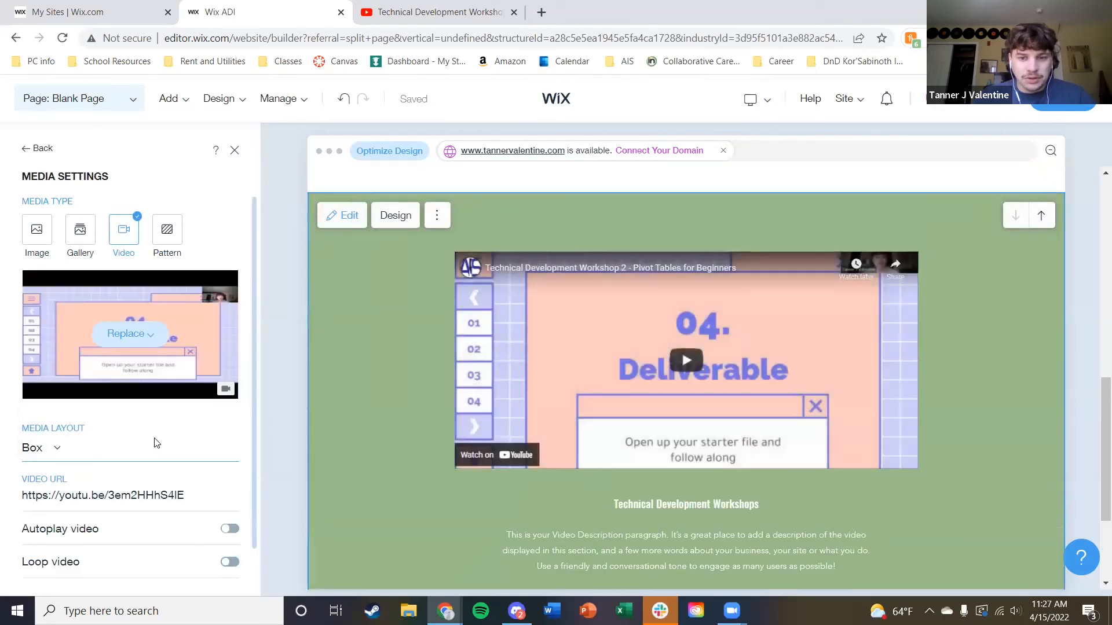
{"action": "scroll", "coordinate": [114, 429], "scroll_direction": "down", "scroll_amount": 1}
{"action": "scroll", "coordinate": [115, 428], "scroll_direction": "up", "scroll_amount": 1}
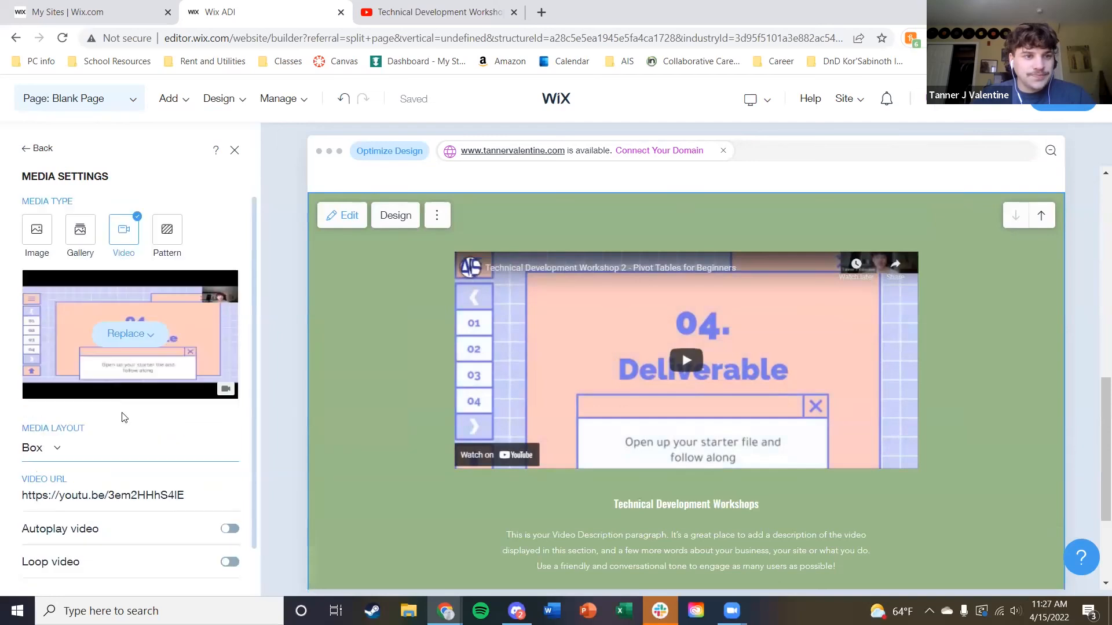
Close the video section's settings, preview the site, and go to its My Work page
{"action": "left_click", "coordinate": [234, 150]}
{"action": "left_click", "coordinate": [564, 426]}
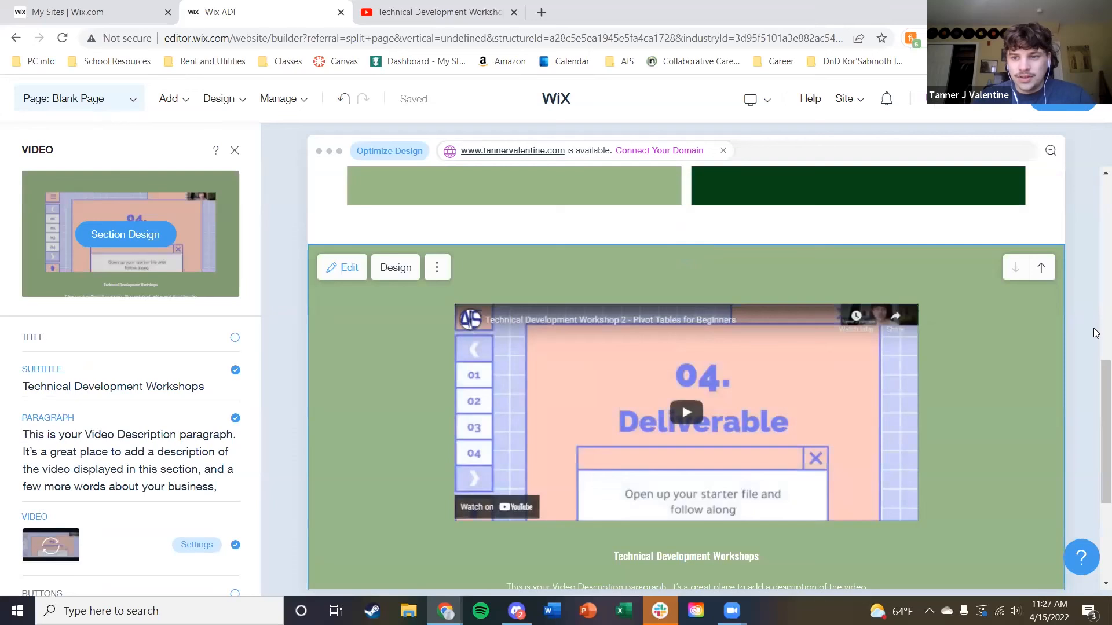
{"action": "left_click", "coordinate": [235, 151]}
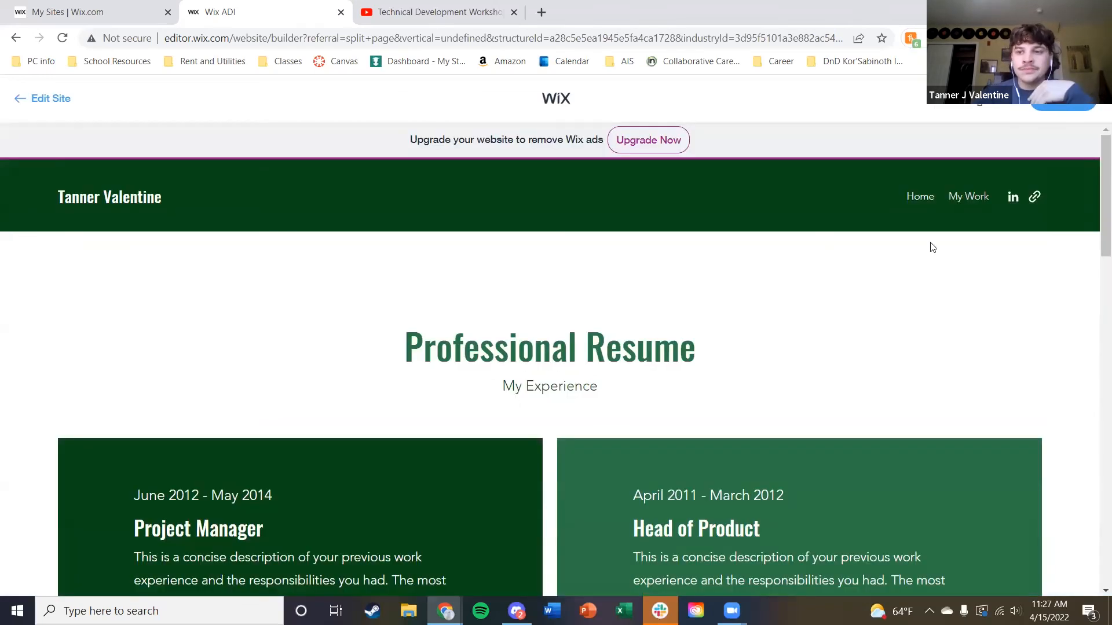
{"action": "left_click", "coordinate": [955, 202]}
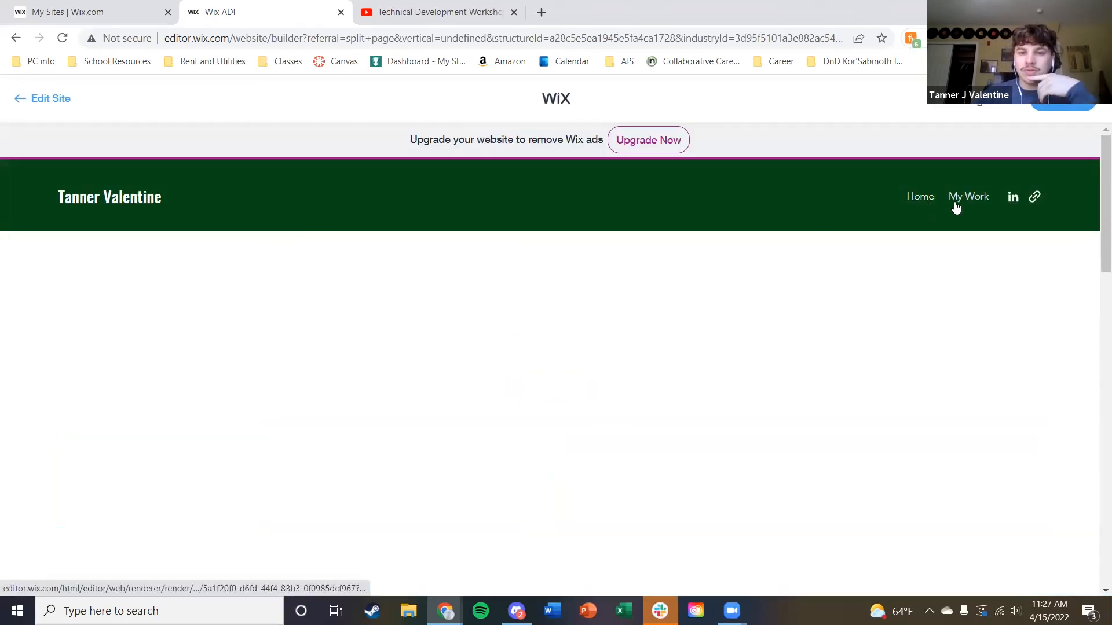
Look over the Home page in the preview and go to the workshop video on the My Work page
{"action": "scroll", "coordinate": [805, 289], "scroll_direction": "down", "scroll_amount": 15}
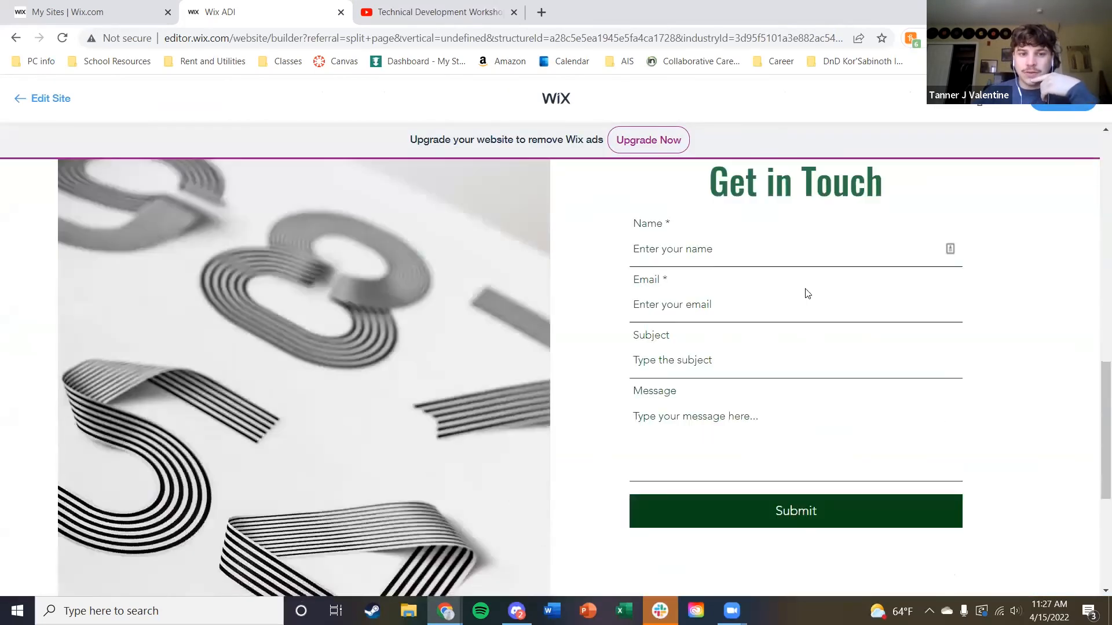
{"action": "scroll", "coordinate": [803, 292], "scroll_direction": "up", "scroll_amount": 15}
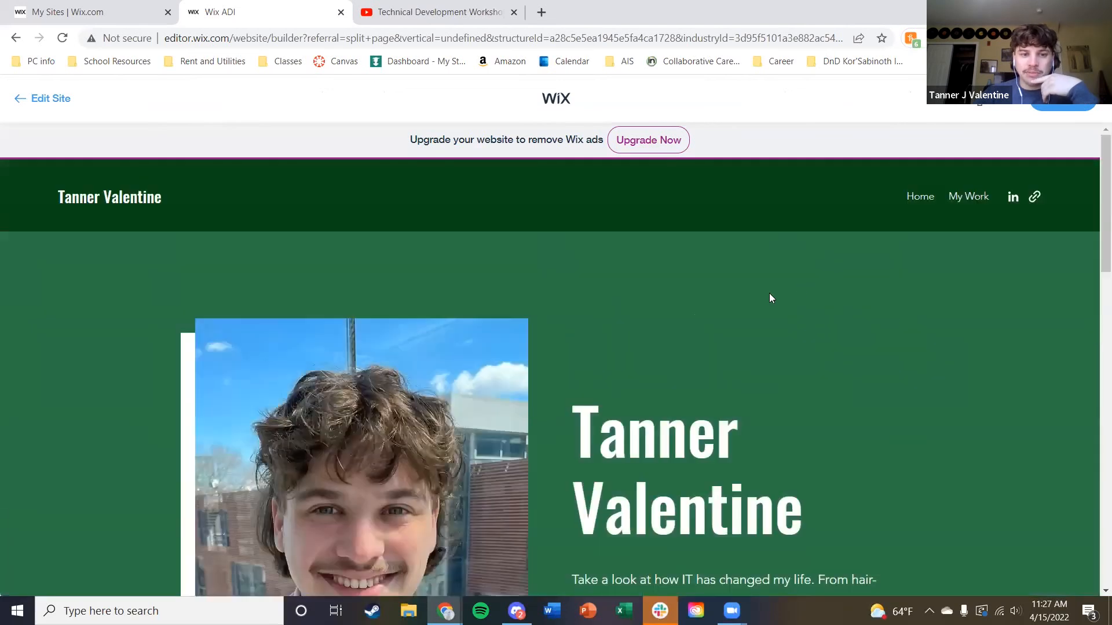
{"action": "left_click", "coordinate": [971, 200]}
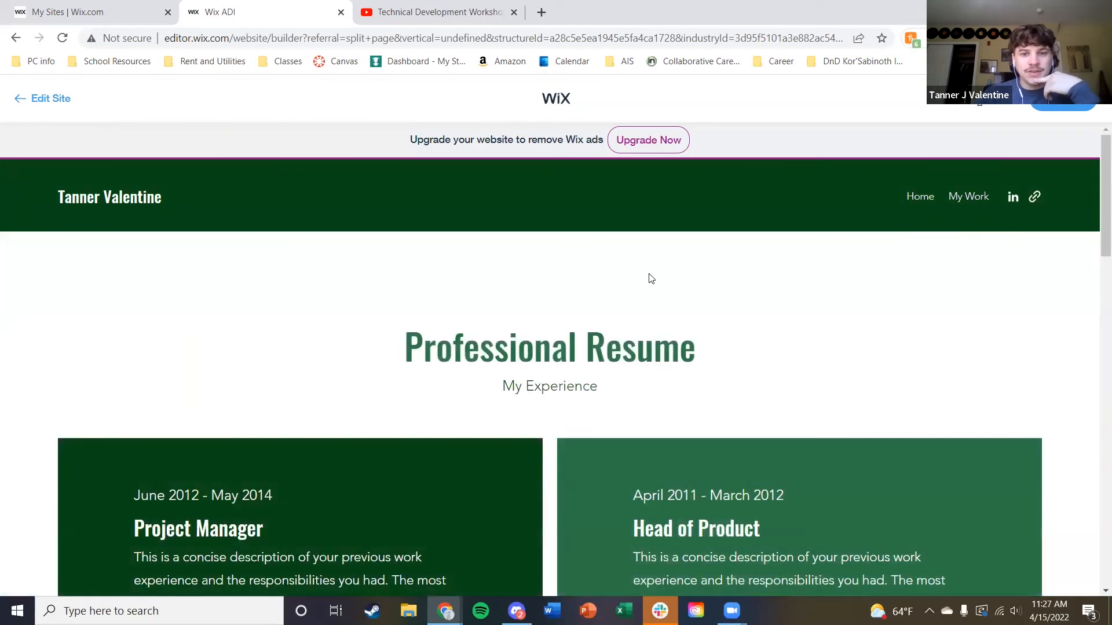
{"action": "scroll", "coordinate": [507, 295], "scroll_direction": "down", "scroll_amount": 12}
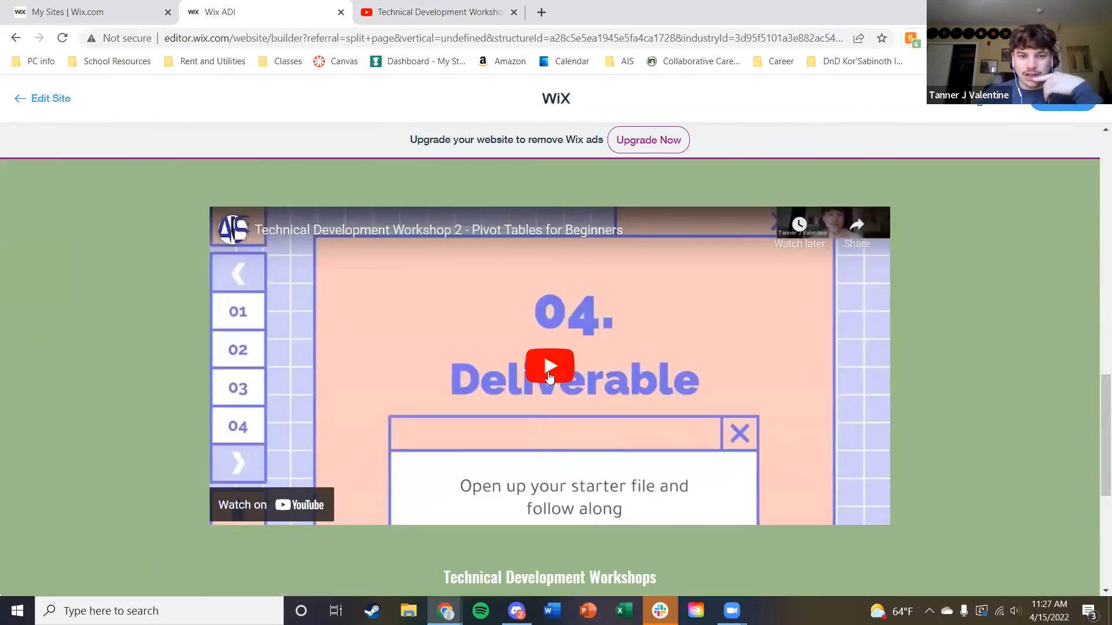
Play the embedded workshop video in the preview, skip ahead to about 10:06 and pause it
{"action": "left_click", "coordinate": [550, 377]}
{"action": "scroll", "coordinate": [593, 293], "scroll_direction": "down", "scroll_amount": 2}
{"action": "scroll", "coordinate": [573, 327], "scroll_direction": "up", "scroll_amount": 1}
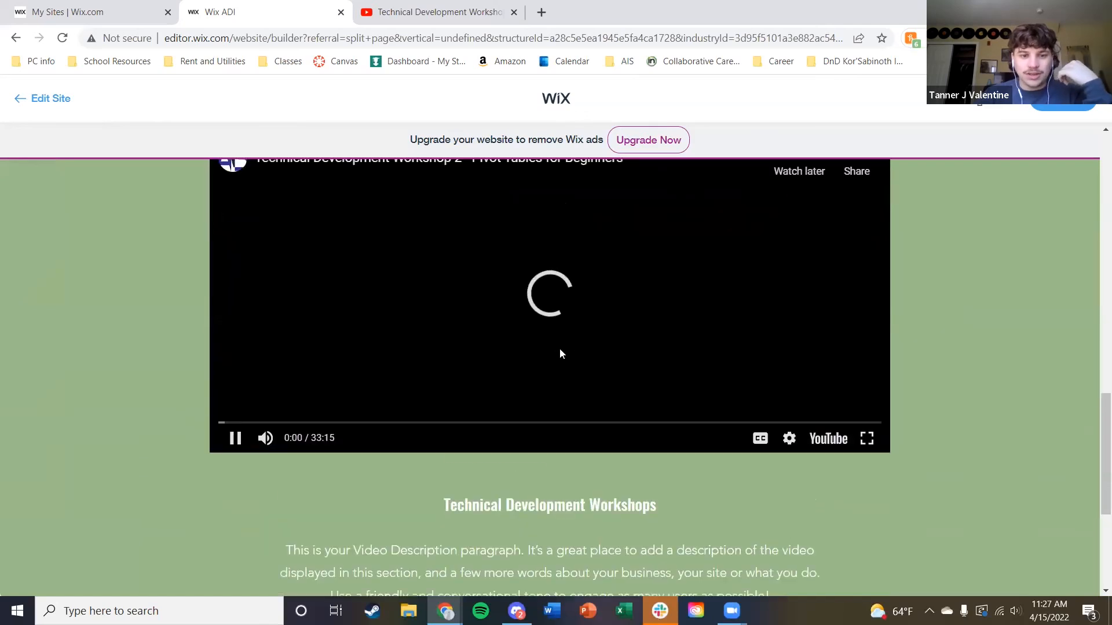
{"action": "scroll", "coordinate": [405, 369], "scroll_direction": "up", "scroll_amount": 1}
{"action": "left_click", "coordinate": [420, 496]}
{"action": "left_click", "coordinate": [473, 396]}
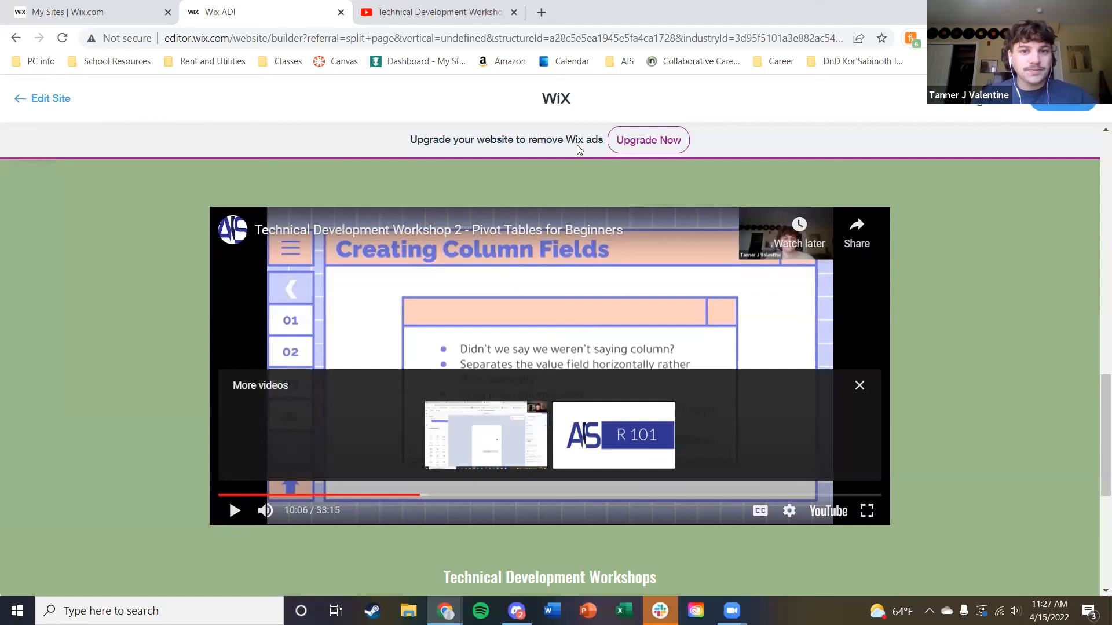
Return to editing the site and start adding a section between the workshop video section and the footer of My Work
{"action": "left_click", "coordinate": [30, 102]}
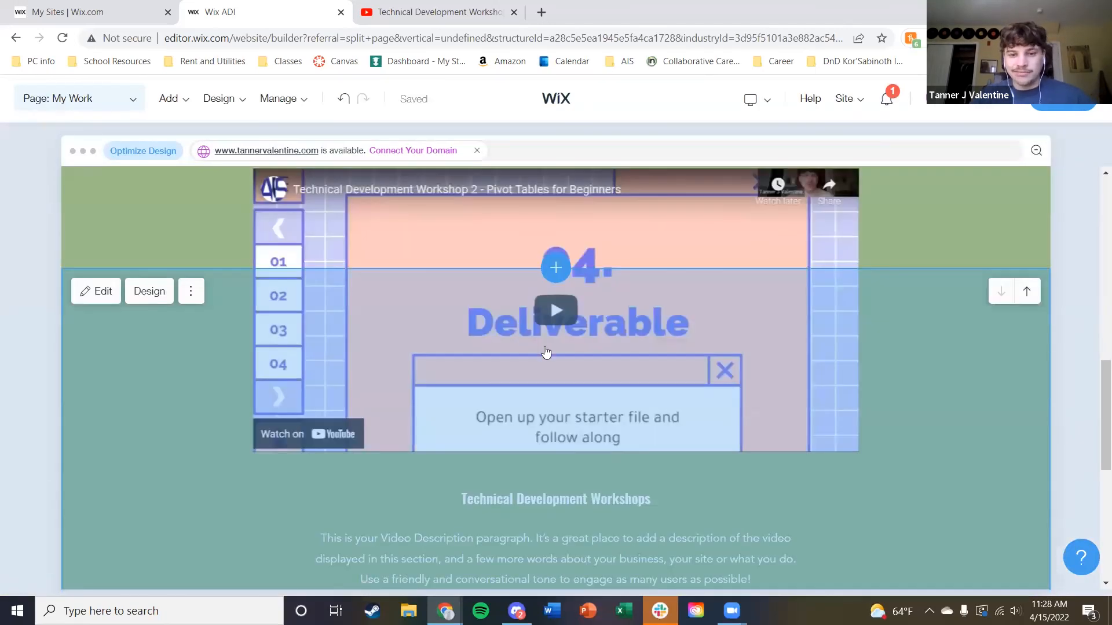
{"action": "scroll", "coordinate": [752, 345], "scroll_direction": "down", "scroll_amount": 4}
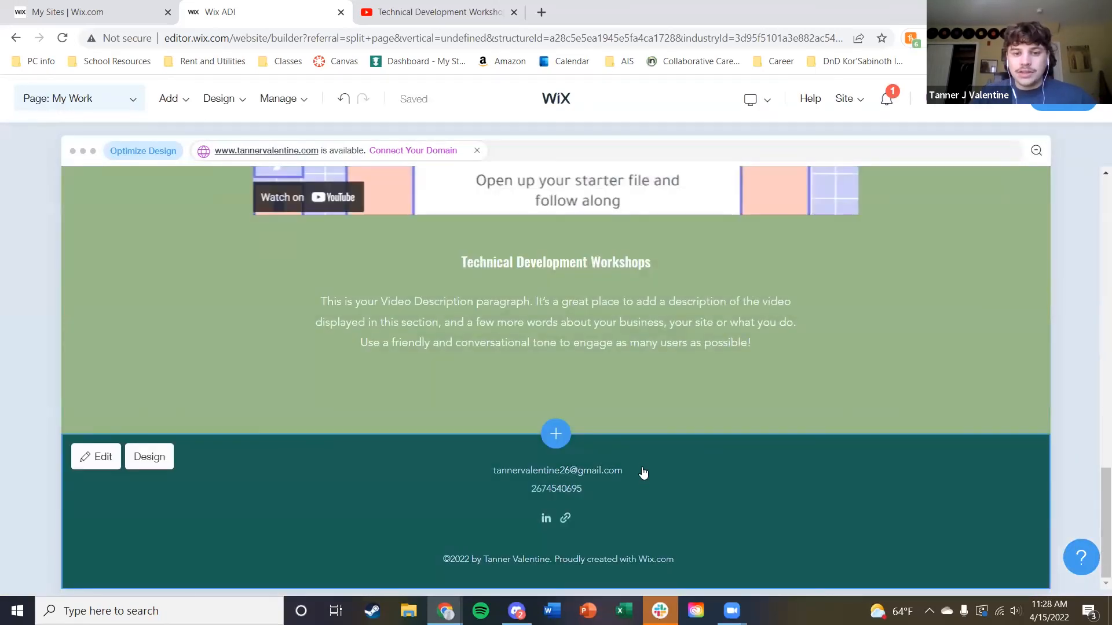
{"action": "scroll", "coordinate": [640, 466], "scroll_direction": "up", "scroll_amount": 15}
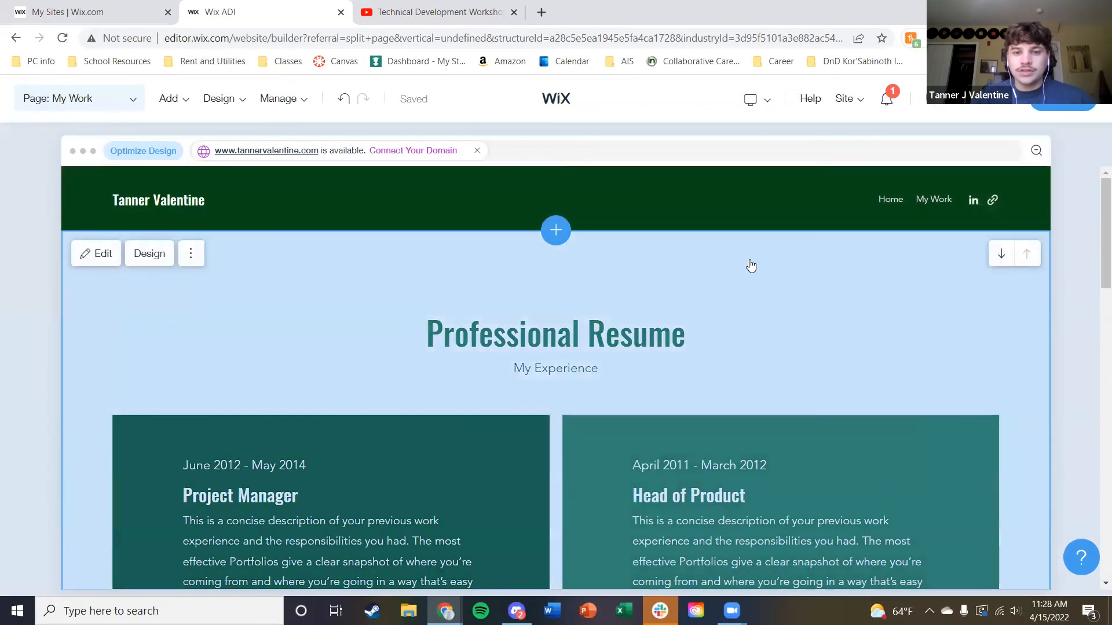
{"action": "scroll", "coordinate": [751, 266], "scroll_direction": "down", "scroll_amount": 15}
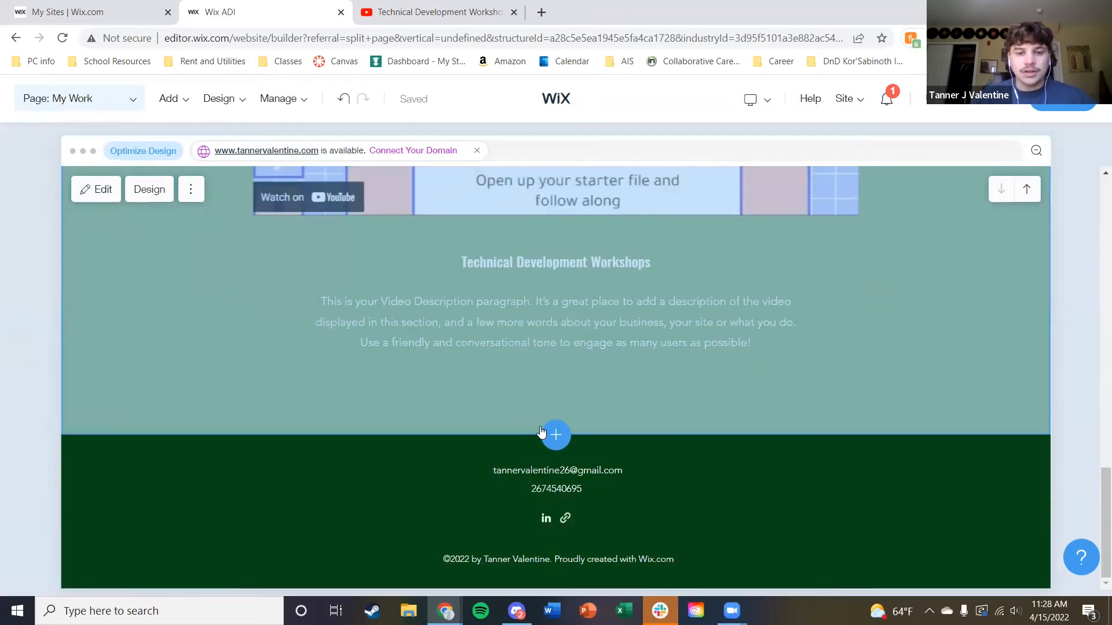
{"action": "left_click", "coordinate": [223, 418]}
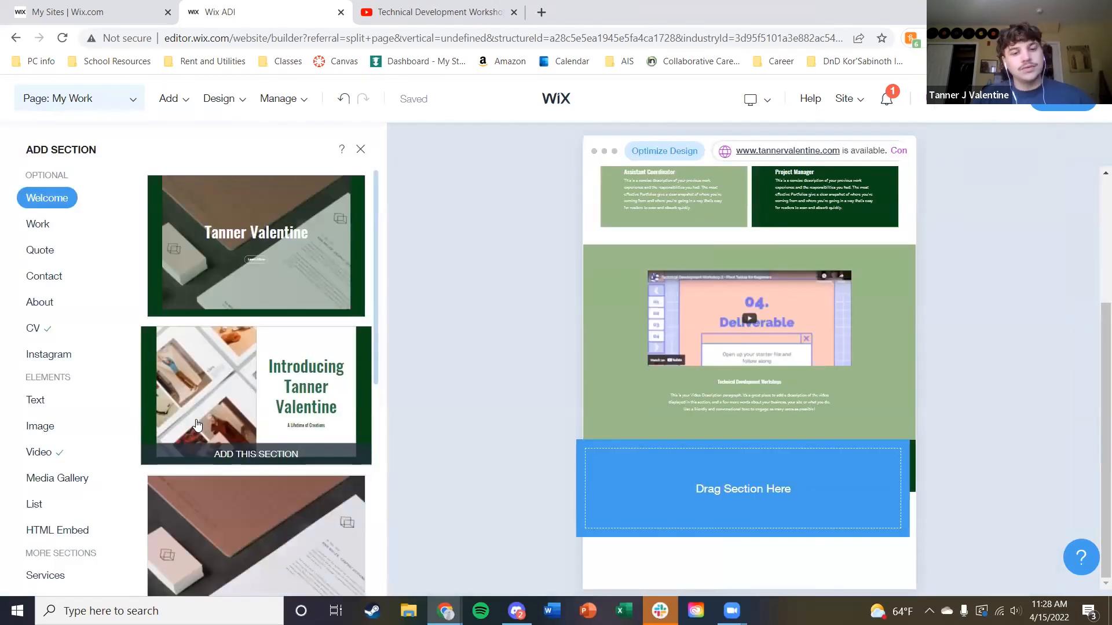
Find the Files section type and add its layout with three file cards below the workshop video
{"action": "scroll", "coordinate": [80, 397], "scroll_direction": "down", "scroll_amount": 2}
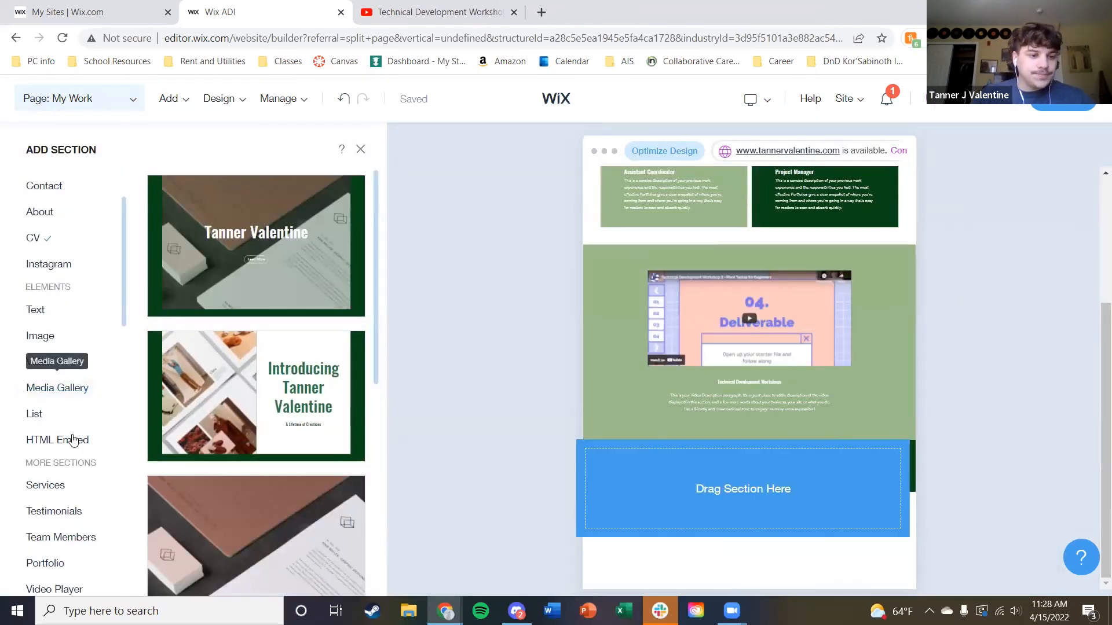
{"action": "scroll", "coordinate": [61, 443], "scroll_direction": "down", "scroll_amount": 2}
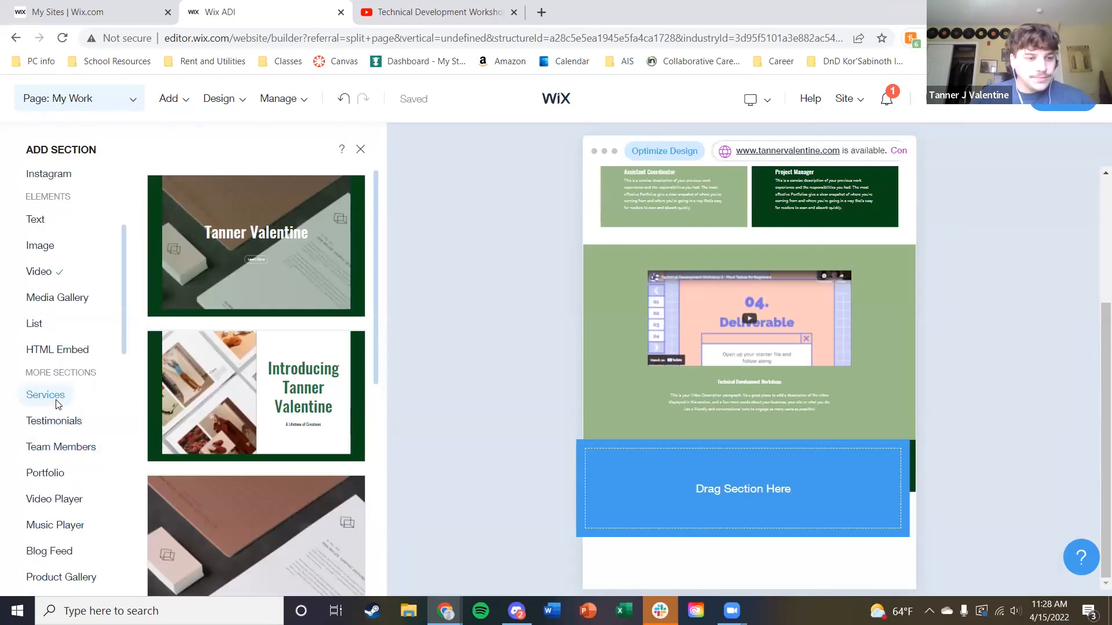
{"action": "scroll", "coordinate": [58, 463], "scroll_direction": "down", "scroll_amount": 2}
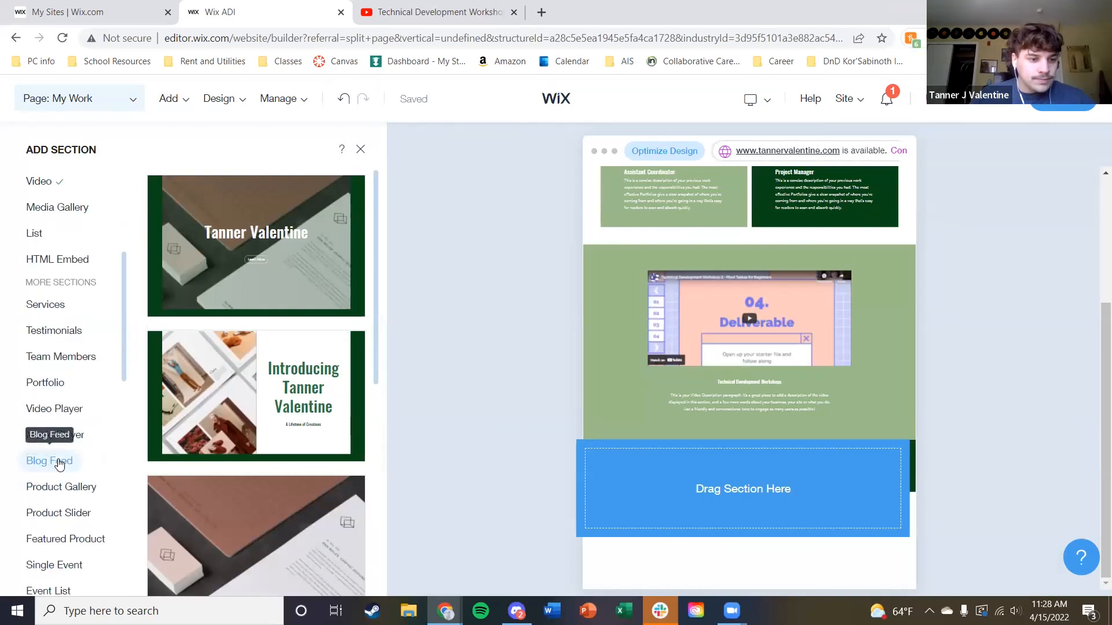
{"action": "scroll", "coordinate": [58, 462], "scroll_direction": "down", "scroll_amount": 2}
{"action": "scroll", "coordinate": [60, 463], "scroll_direction": "down", "scroll_amount": 2}
{"action": "scroll", "coordinate": [60, 463], "scroll_direction": "down", "scroll_amount": 2}
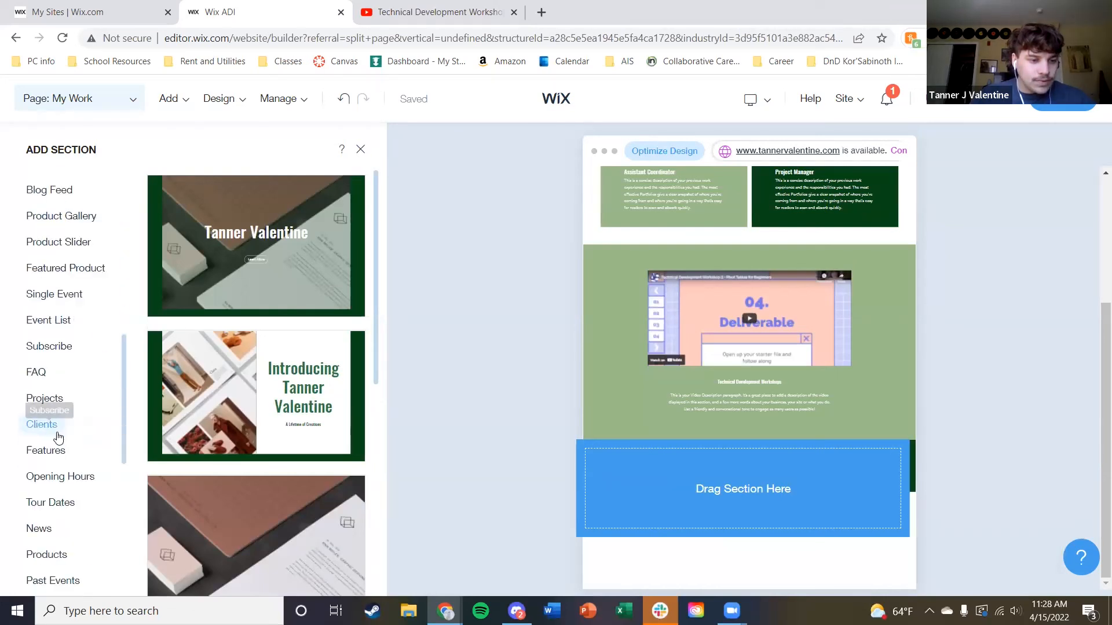
{"action": "scroll", "coordinate": [56, 458], "scroll_direction": "down", "scroll_amount": 2}
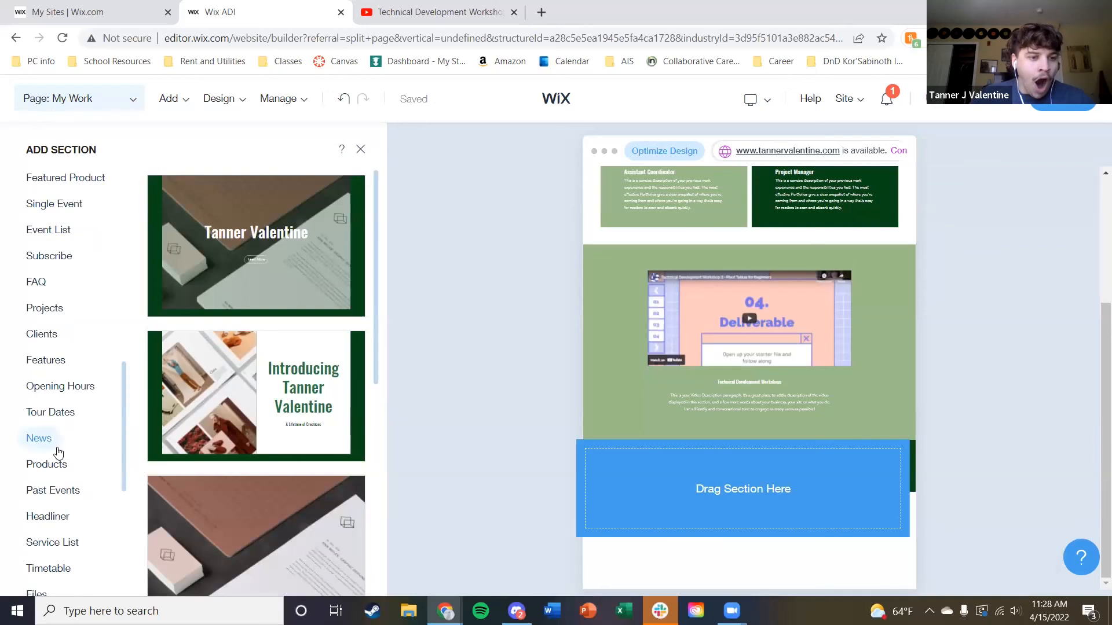
{"action": "scroll", "coordinate": [58, 452], "scroll_direction": "down", "scroll_amount": 2}
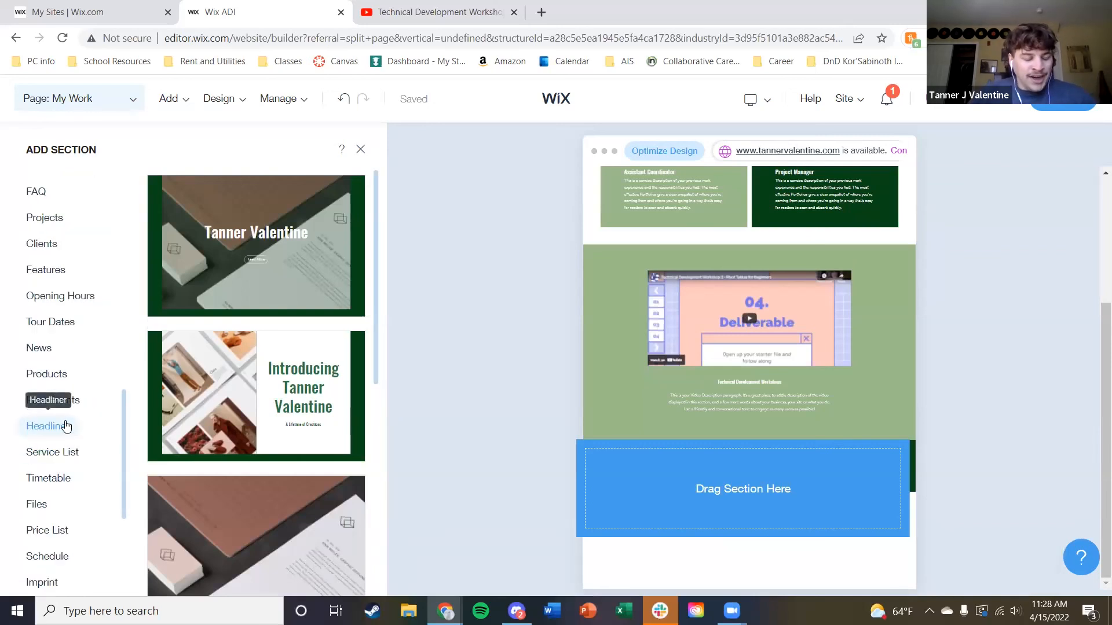
{"action": "scroll", "coordinate": [67, 427], "scroll_direction": "down", "scroll_amount": 2}
{"action": "left_click", "coordinate": [43, 417]}
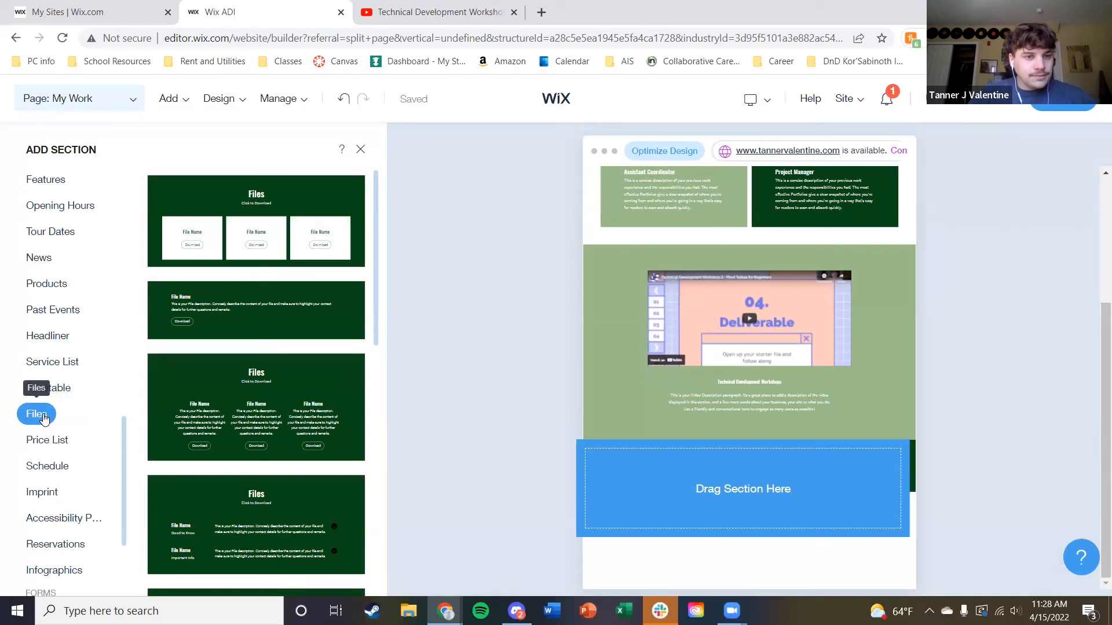
{"action": "left_click", "coordinate": [204, 222]}
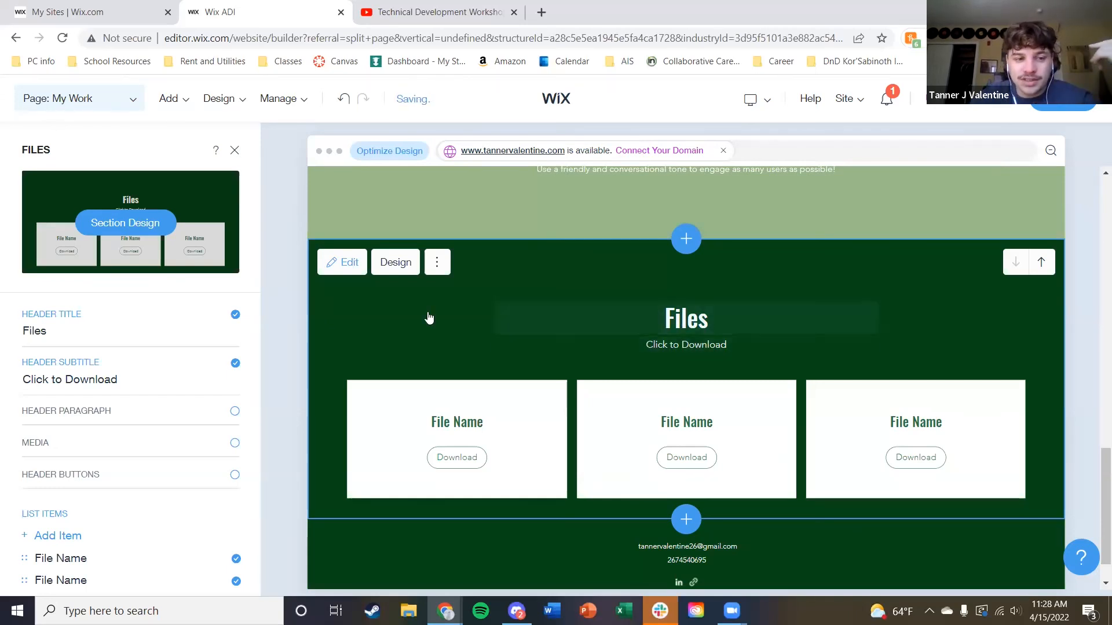
Open the first file item of the new Files section for editing
{"action": "left_click", "coordinate": [419, 395]}
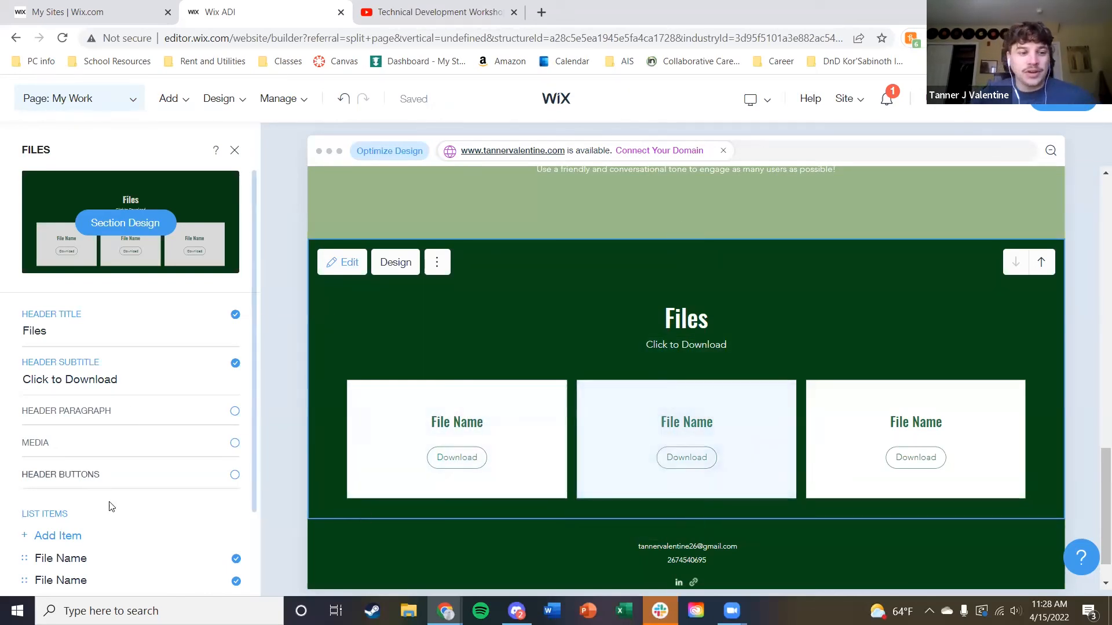
{"action": "scroll", "coordinate": [104, 504], "scroll_direction": "down", "scroll_amount": 2}
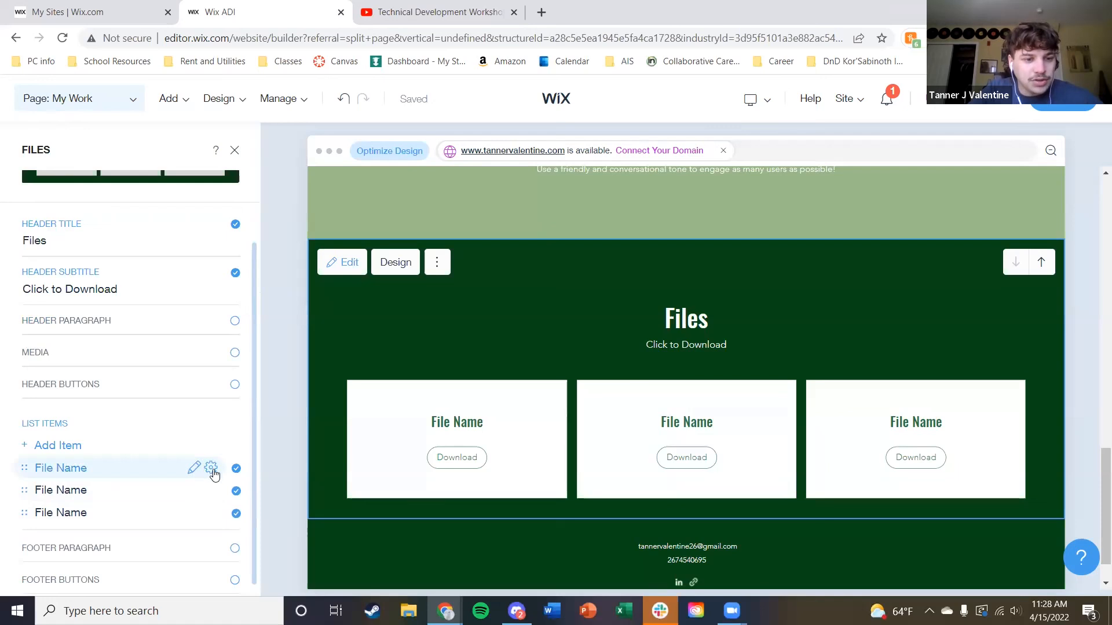
{"action": "left_click", "coordinate": [194, 471]}
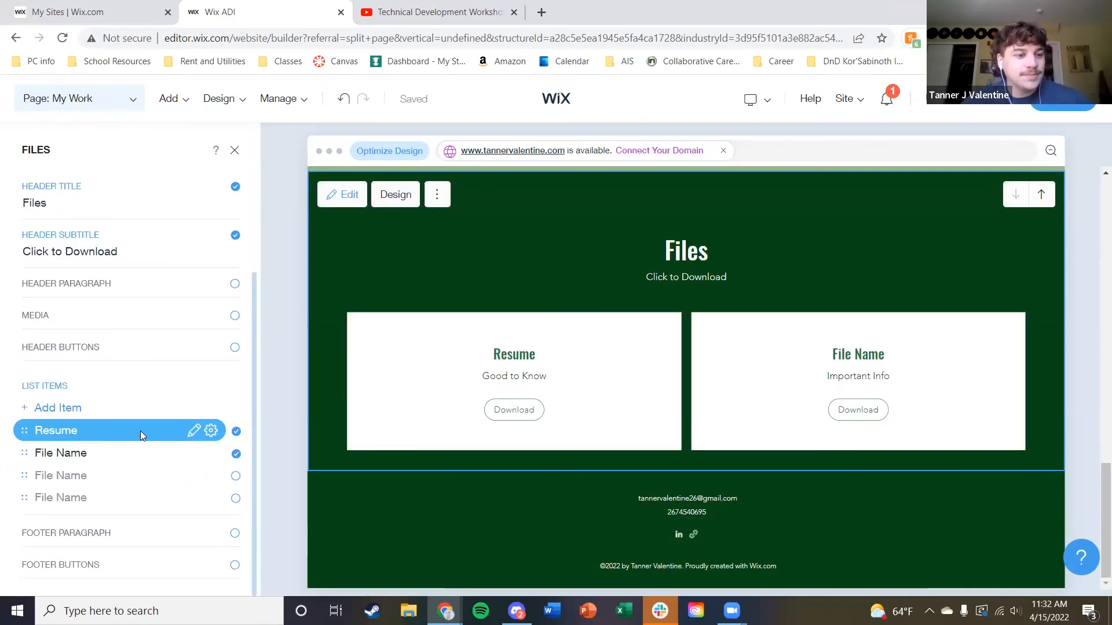
Edit the Resume item, set its Download button to link to a document, and open the document chooser
{"action": "left_click", "coordinate": [211, 434]}
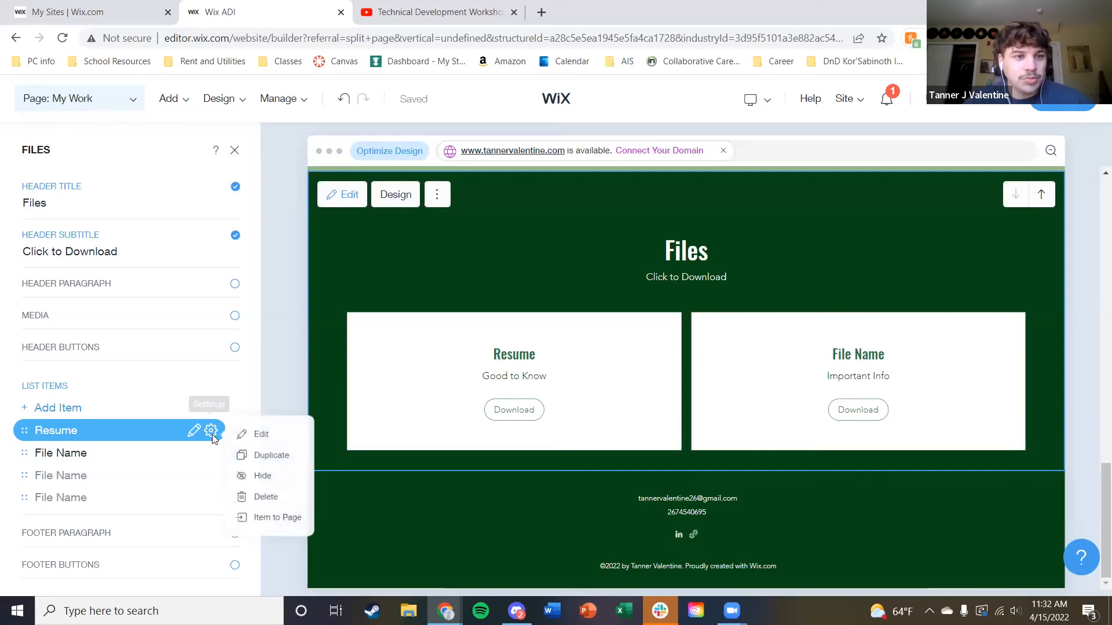
{"action": "left_click", "coordinate": [253, 439]}
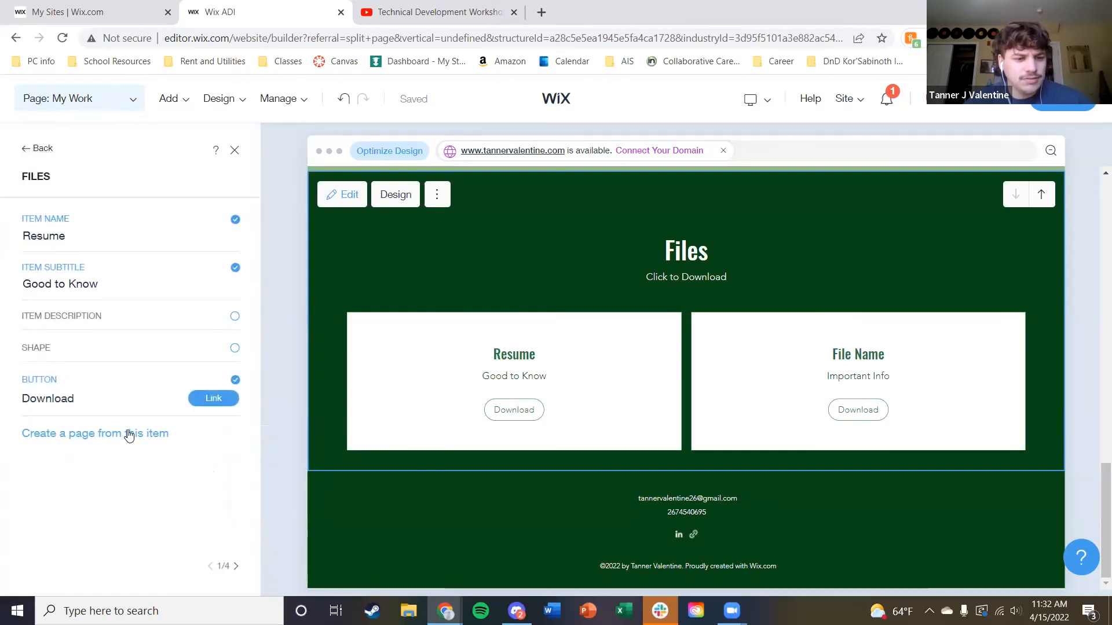
{"action": "left_click", "coordinate": [215, 400]}
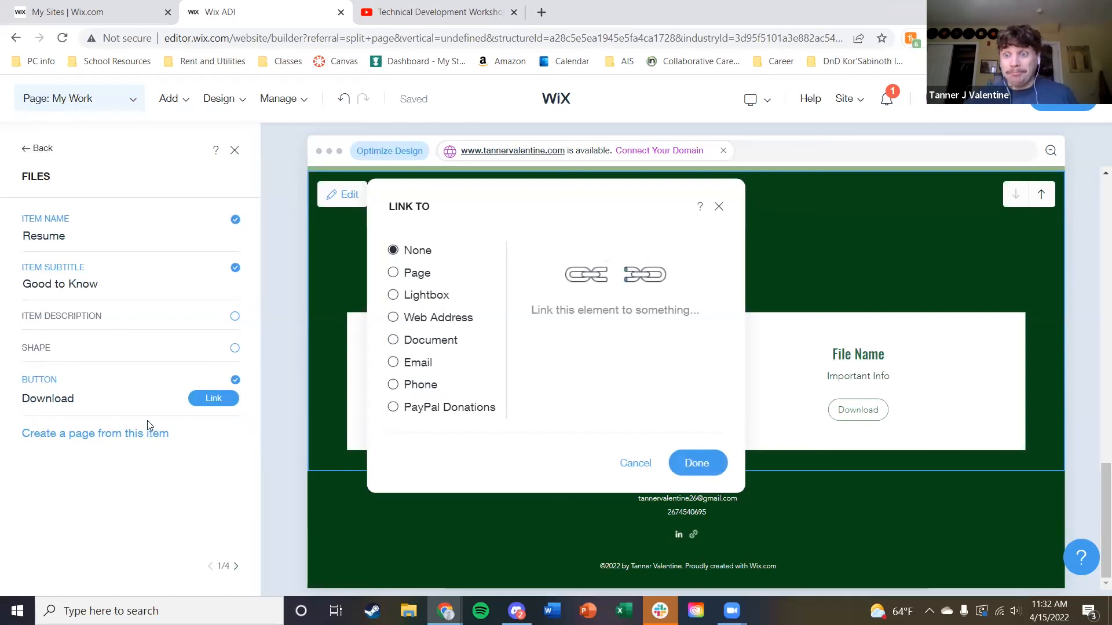
{"action": "left_click", "coordinate": [401, 342]}
{"action": "left_click", "coordinate": [596, 327]}
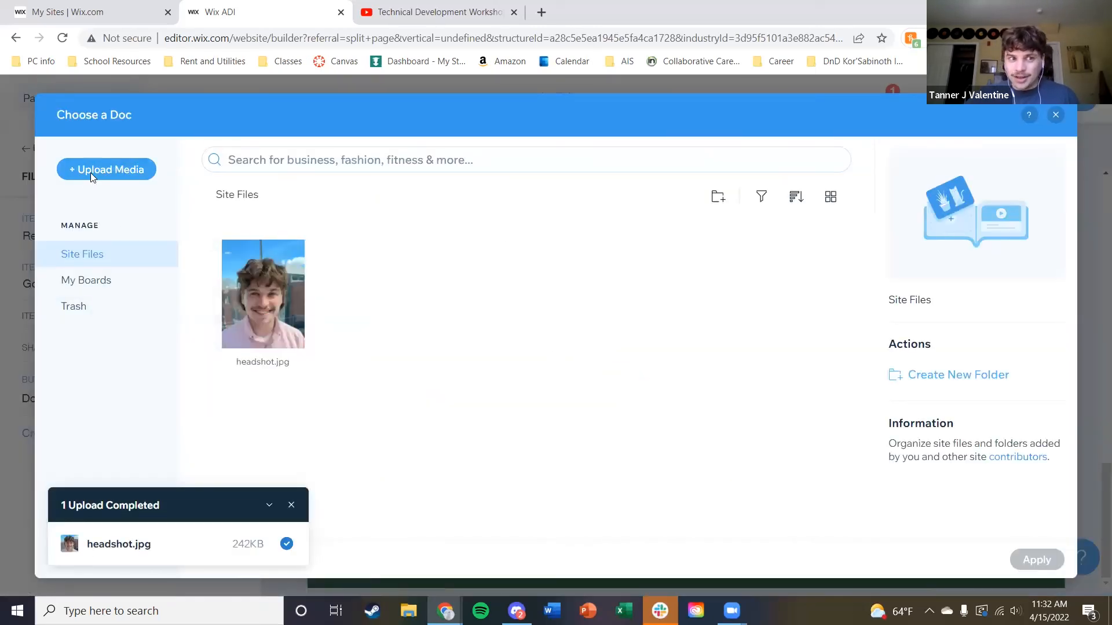
Upload the 8-23 IT resume PDF from the Career folder and apply it as the Download button's link
{"action": "left_click", "coordinate": [91, 172]}
{"action": "left_click", "coordinate": [543, 372]}
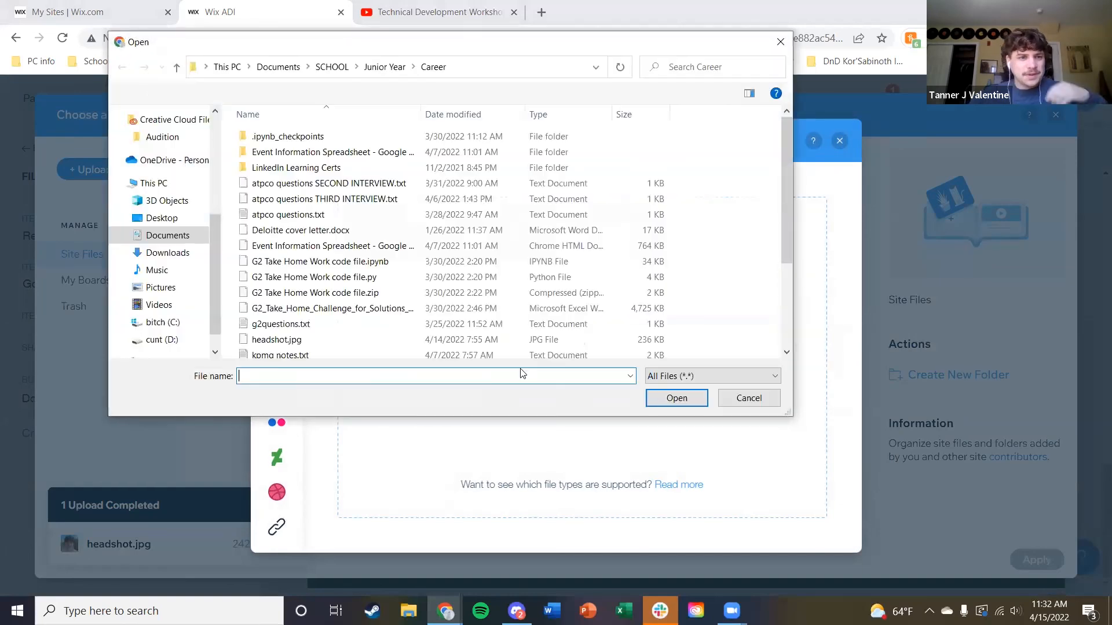
{"action": "scroll", "coordinate": [344, 284], "scroll_direction": "down", "scroll_amount": 2}
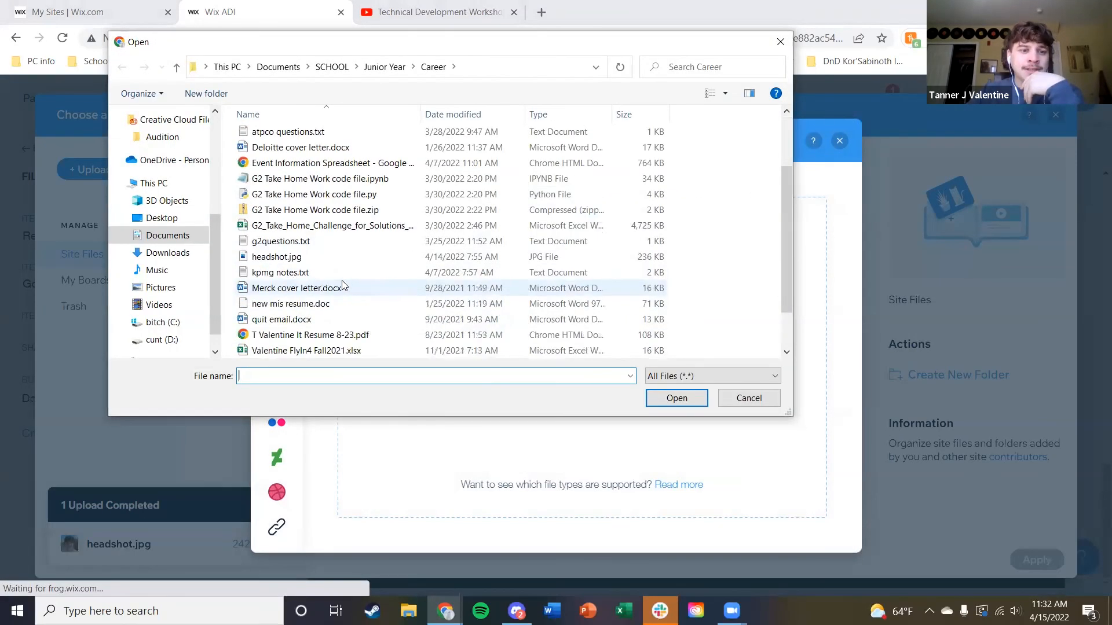
{"action": "double_click", "coordinate": [298, 337]}
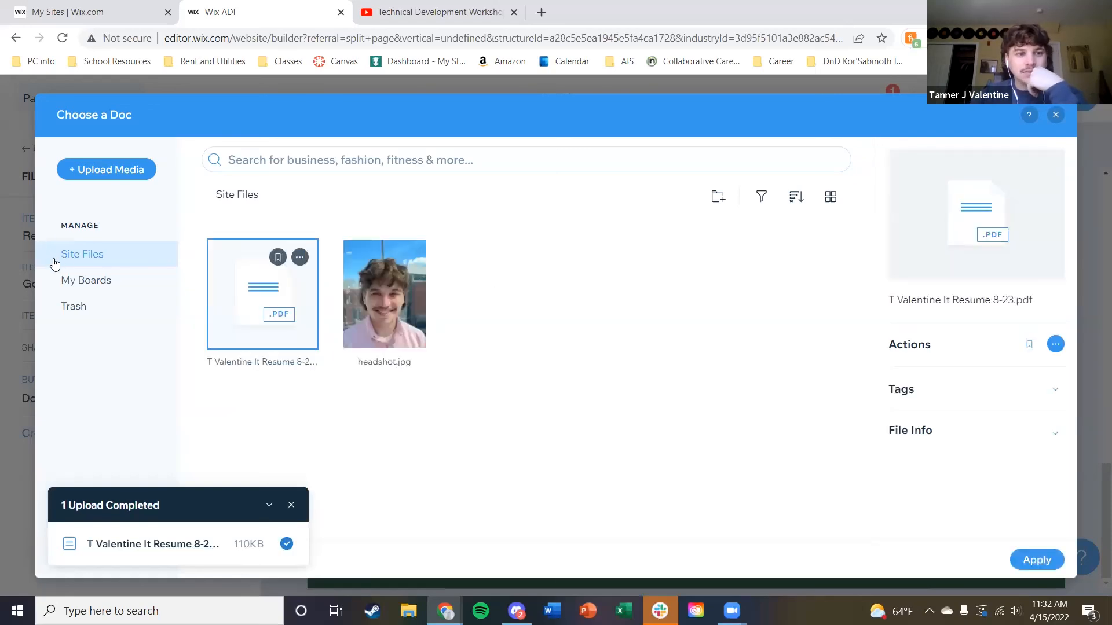
{"action": "left_click", "coordinate": [1041, 563]}
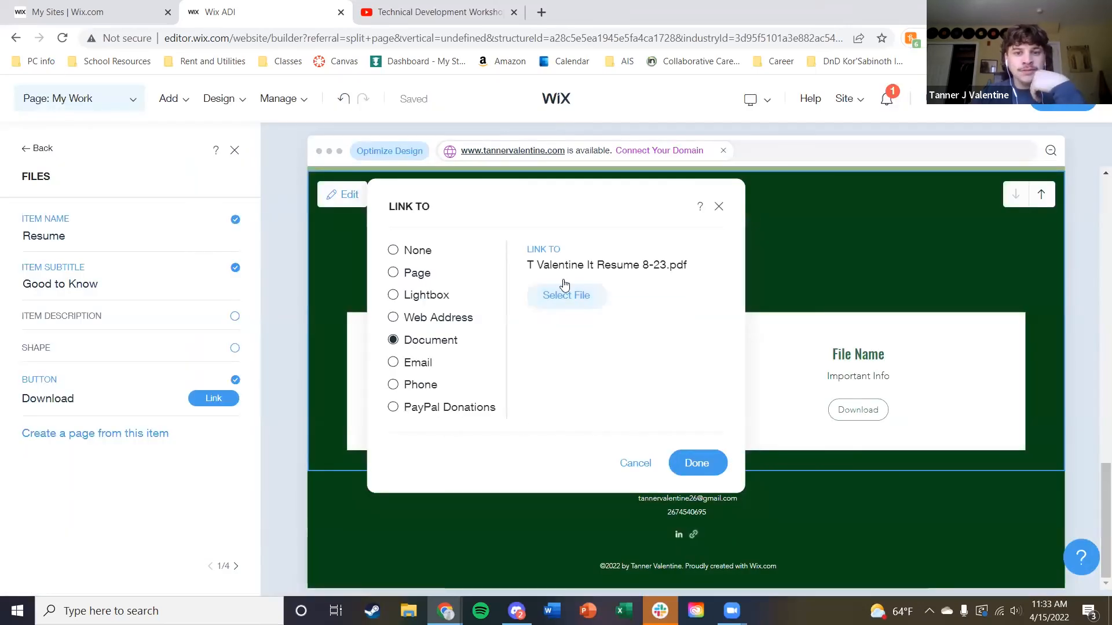
{"action": "left_click", "coordinate": [697, 464]}
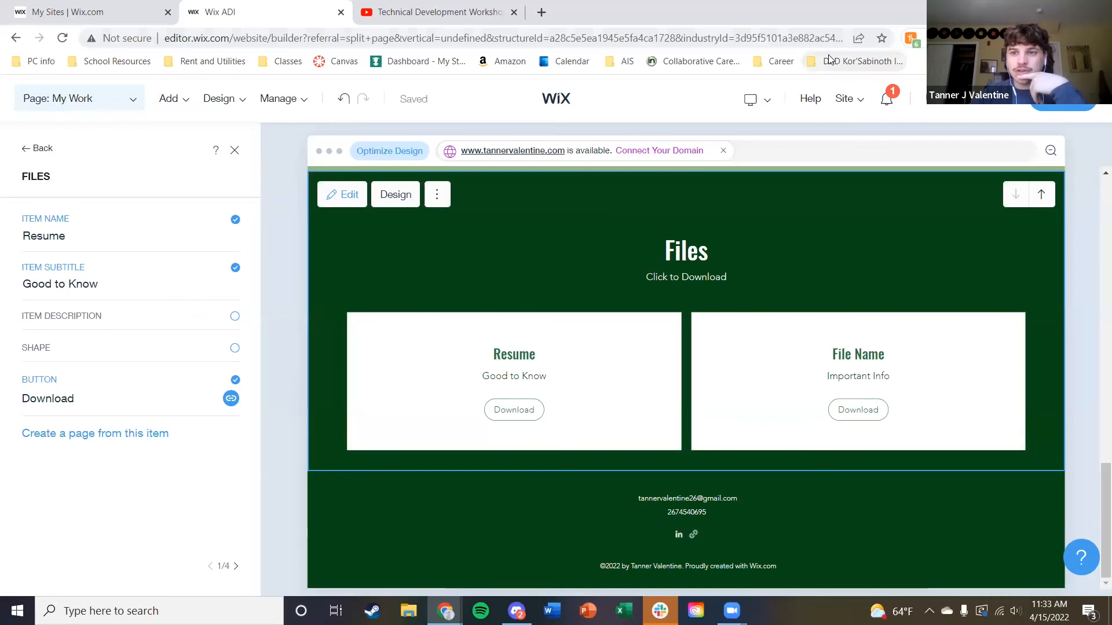
Preview the My Work page, open the resume through its Download button, and look through the PDF
{"action": "left_click", "coordinate": [970, 99]}
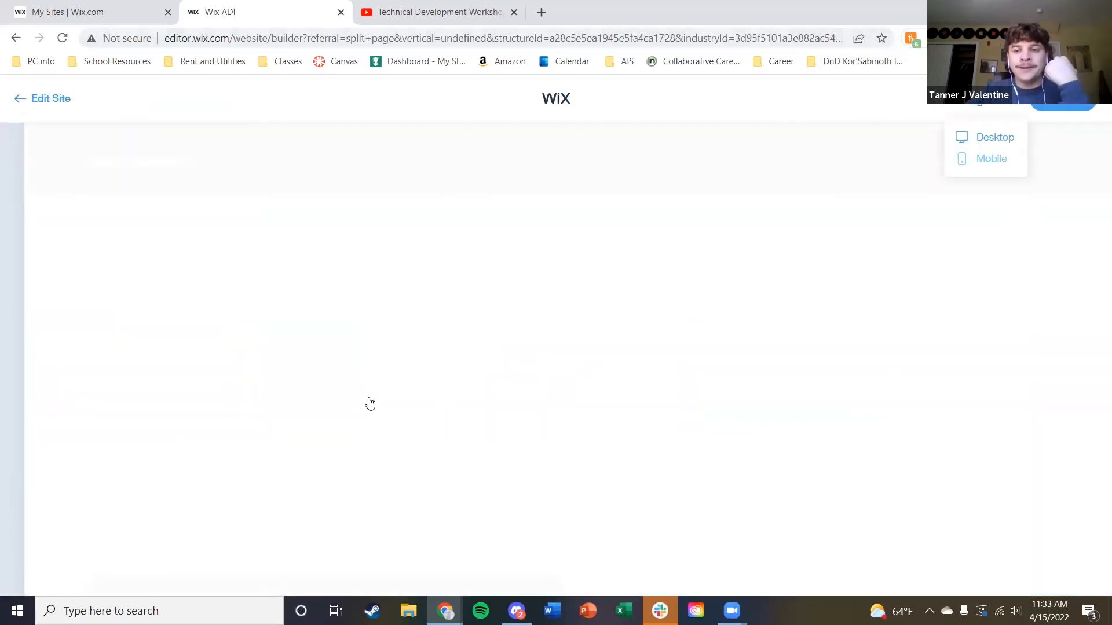
{"action": "scroll", "coordinate": [377, 402], "scroll_direction": "down", "scroll_amount": 12}
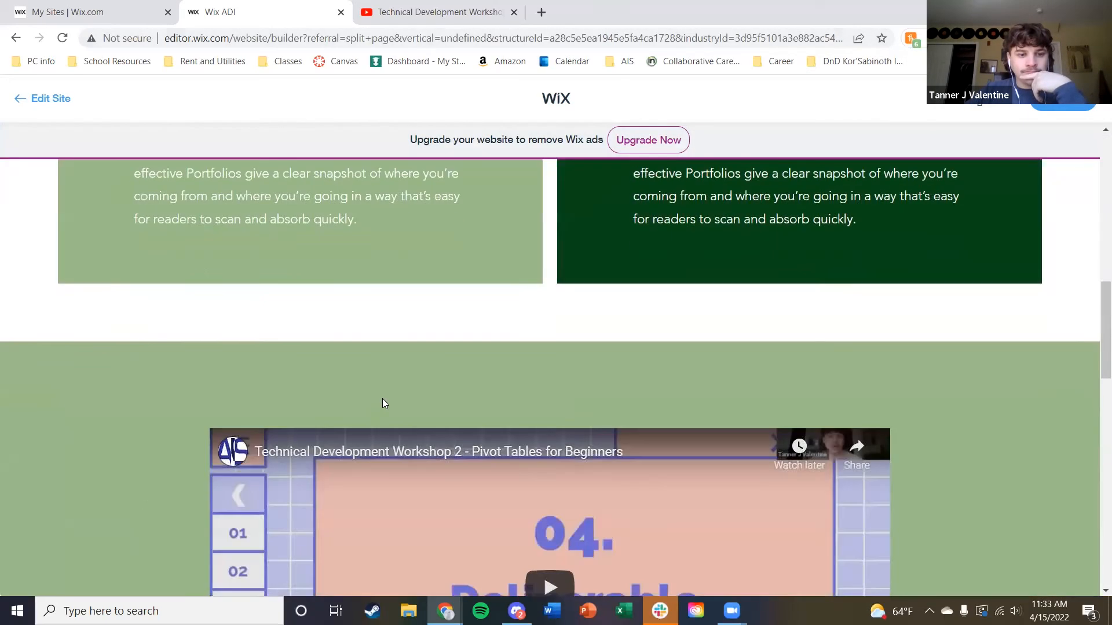
{"action": "scroll", "coordinate": [380, 399], "scroll_direction": "down", "scroll_amount": 10}
{"action": "left_click", "coordinate": [308, 470]}
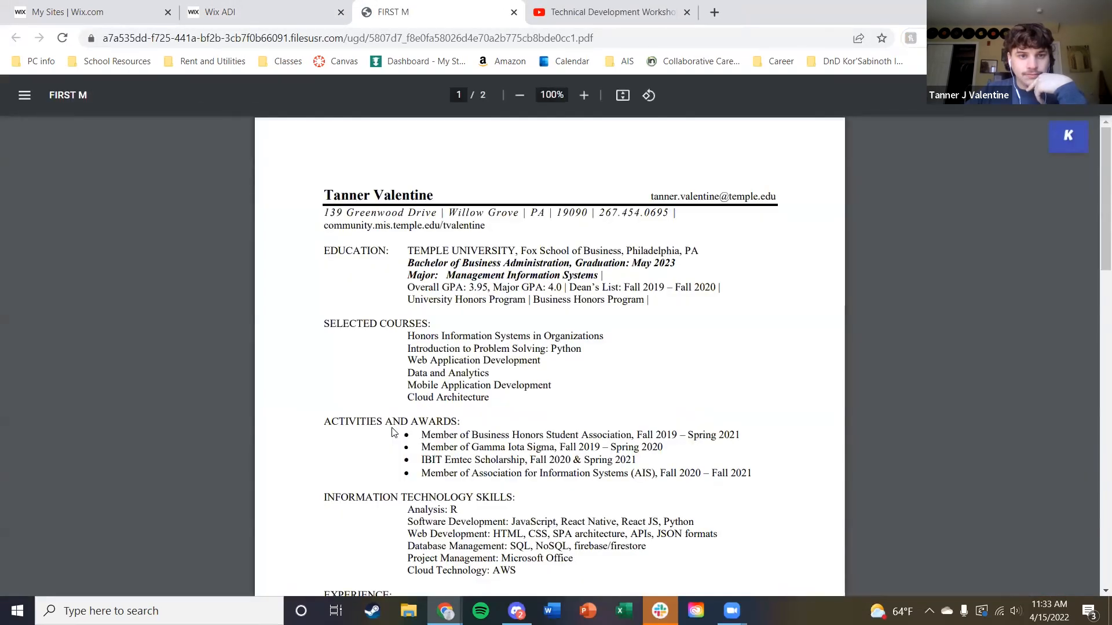
{"action": "scroll", "coordinate": [406, 423], "scroll_direction": "down", "scroll_amount": 20}
{"action": "scroll", "coordinate": [426, 416], "scroll_direction": "up", "scroll_amount": 3}
{"action": "scroll", "coordinate": [429, 416], "scroll_direction": "up", "scroll_amount": 15}
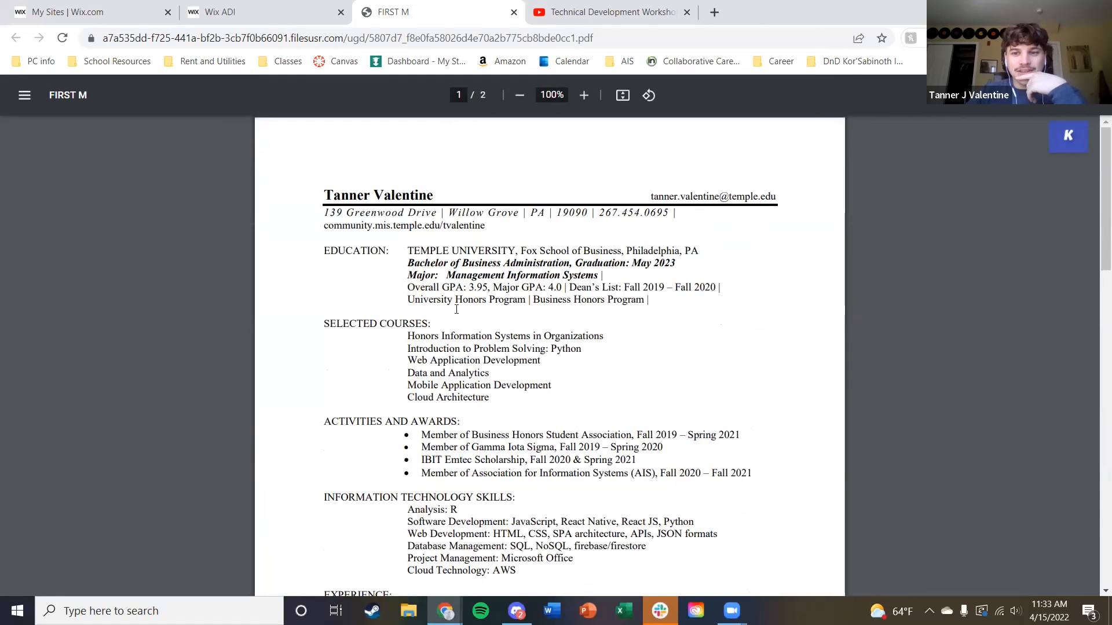
Close the resume PDF and leave the site preview to return to editing the My Work page
{"action": "left_click", "coordinate": [514, 12]}
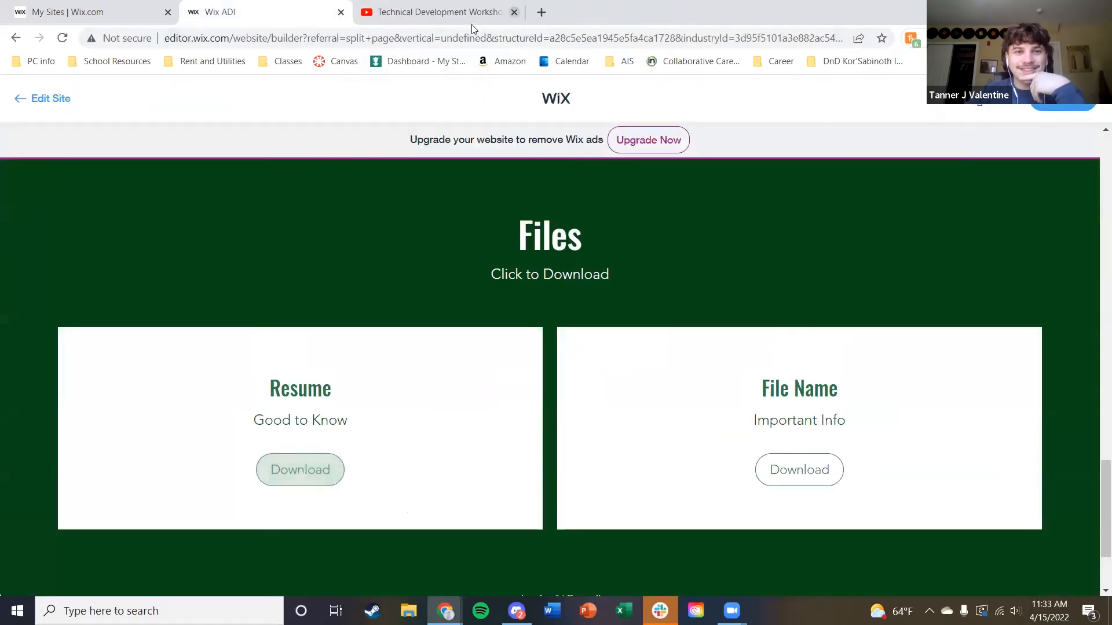
{"action": "scroll", "coordinate": [376, 389], "scroll_direction": "down", "scroll_amount": 1}
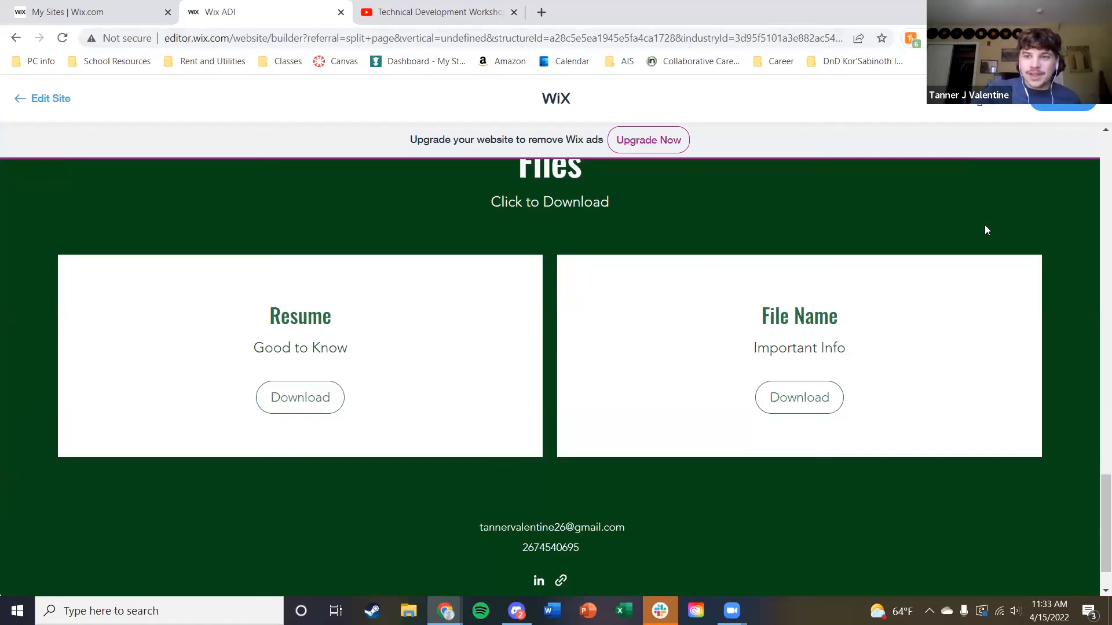
{"action": "left_click", "coordinate": [51, 99]}
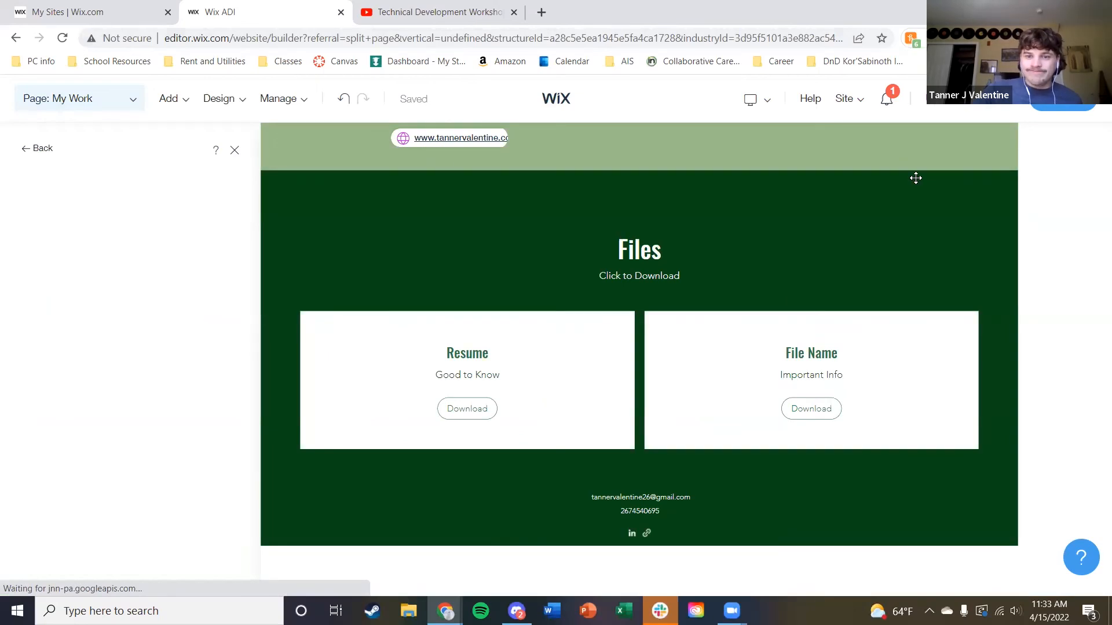
Review the My Work page in the editor from the Professional Resume section down to the Files section
{"action": "scroll", "coordinate": [857, 323], "scroll_direction": "up", "scroll_amount": 15}
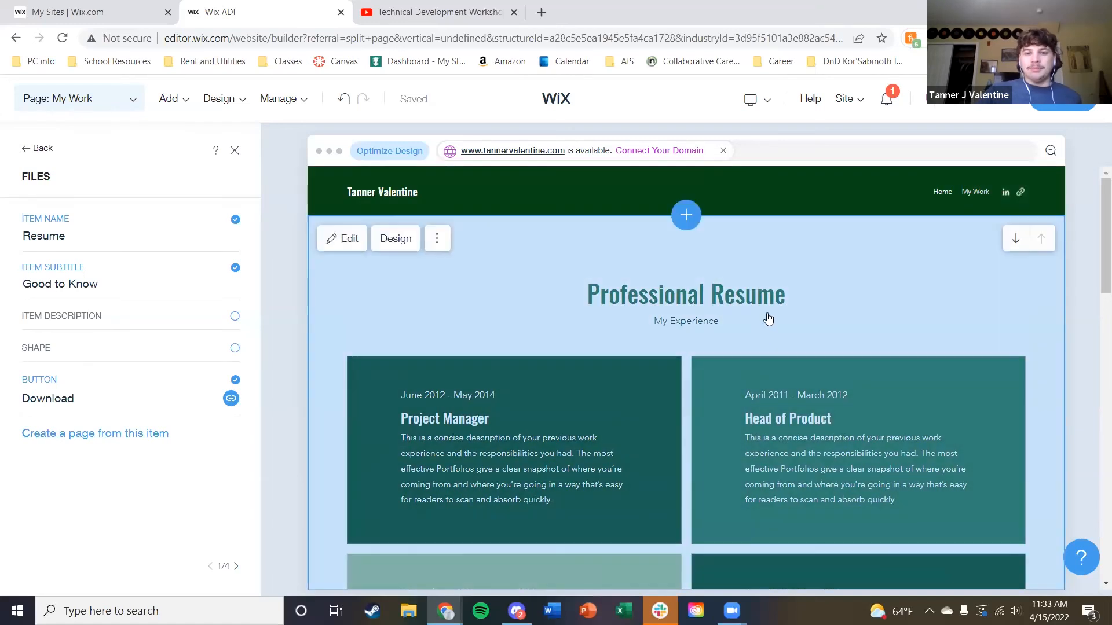
{"action": "scroll", "coordinate": [665, 315], "scroll_direction": "down", "scroll_amount": 3}
{"action": "scroll", "coordinate": [662, 317], "scroll_direction": "up", "scroll_amount": 3}
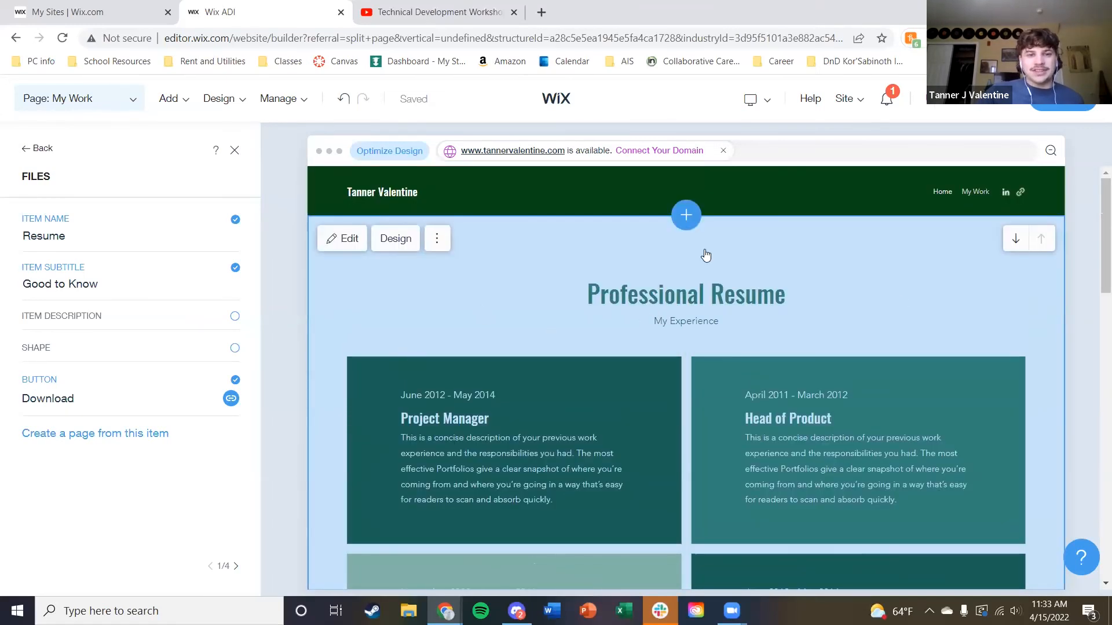
{"action": "scroll", "coordinate": [647, 249], "scroll_direction": "down", "scroll_amount": 3}
{"action": "scroll", "coordinate": [647, 250], "scroll_direction": "down", "scroll_amount": 10}
{"action": "scroll", "coordinate": [660, 255], "scroll_direction": "down", "scroll_amount": 2}
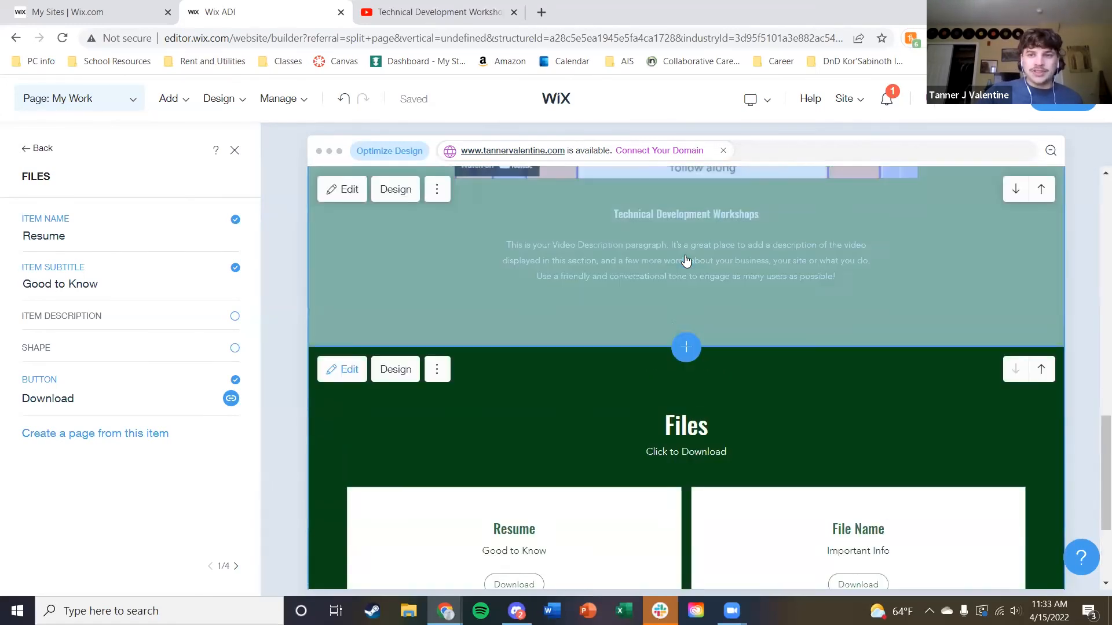
{"action": "scroll", "coordinate": [707, 266], "scroll_direction": "up", "scroll_amount": 12}
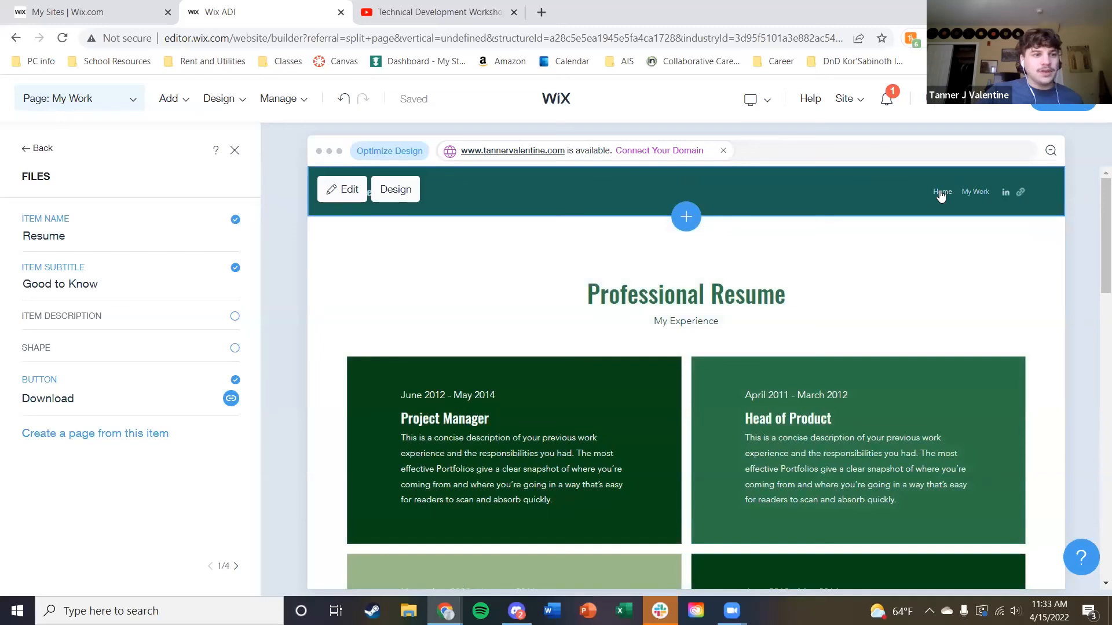
Switch the editor from the My Work page to the Home page through the header's site menu and review its content
{"action": "left_click", "coordinate": [939, 191]}
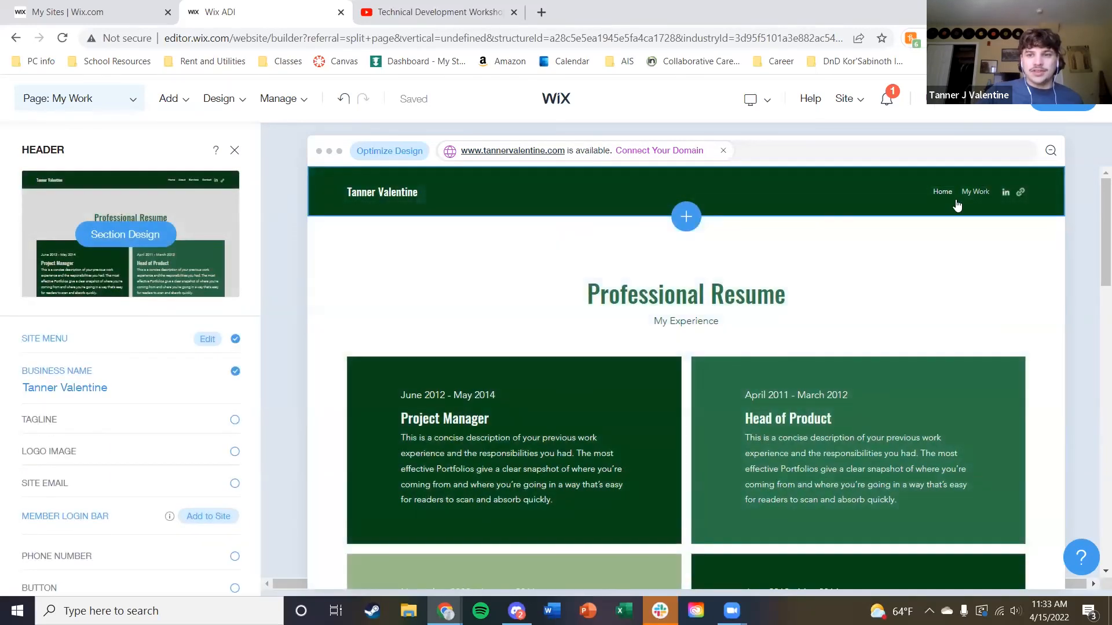
{"action": "left_click", "coordinate": [962, 199]}
{"action": "left_click", "coordinate": [712, 212]}
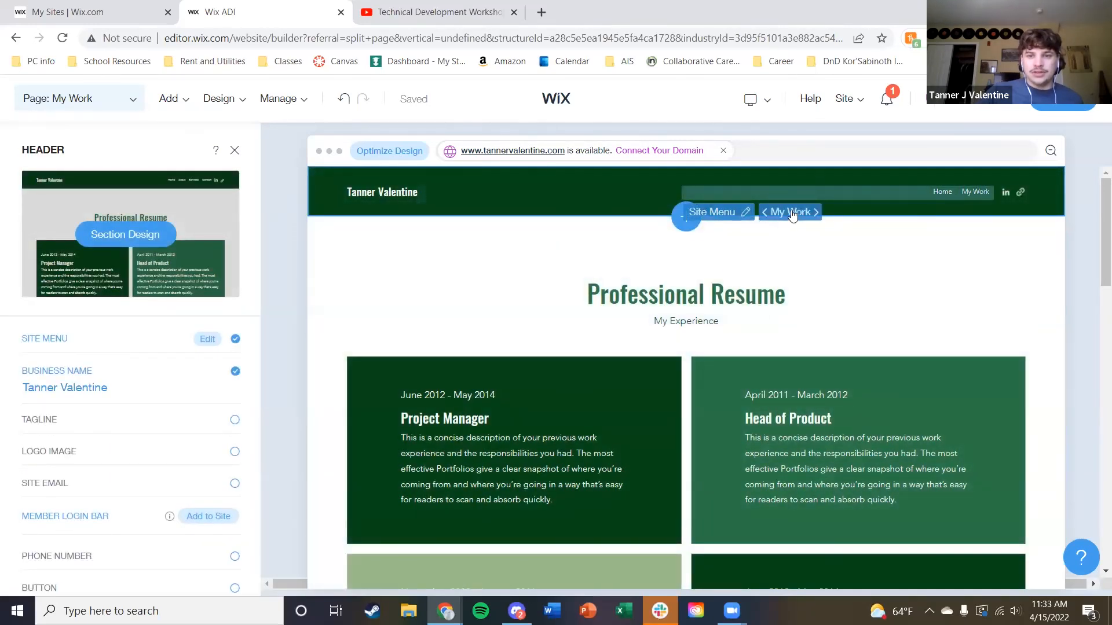
{"action": "left_click", "coordinate": [764, 215]}
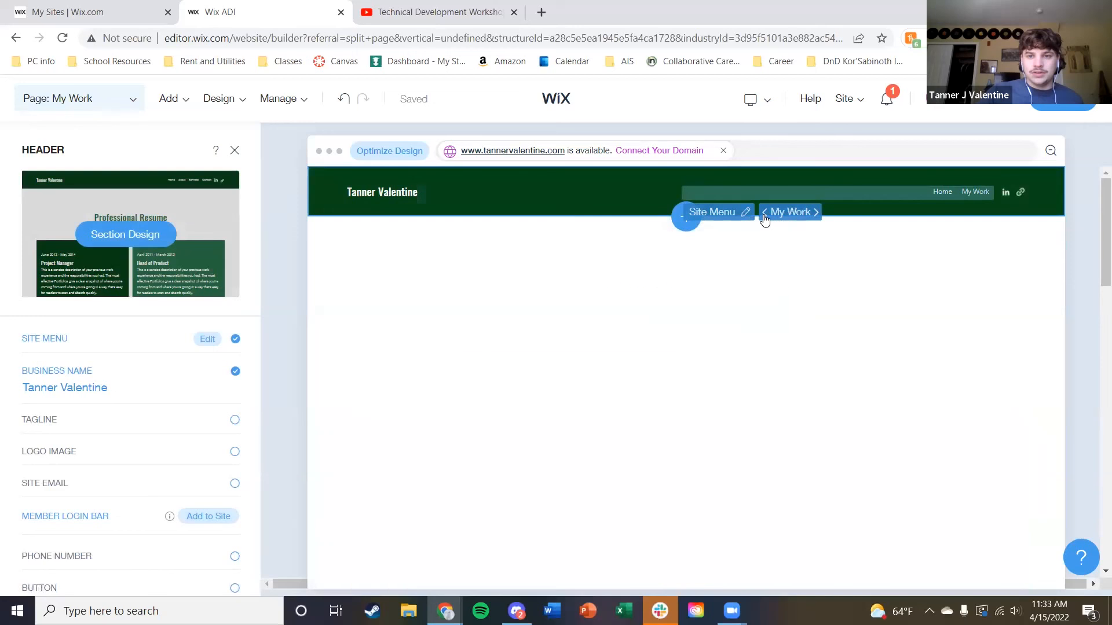
{"action": "scroll", "coordinate": [608, 333], "scroll_direction": "down", "scroll_amount": 2}
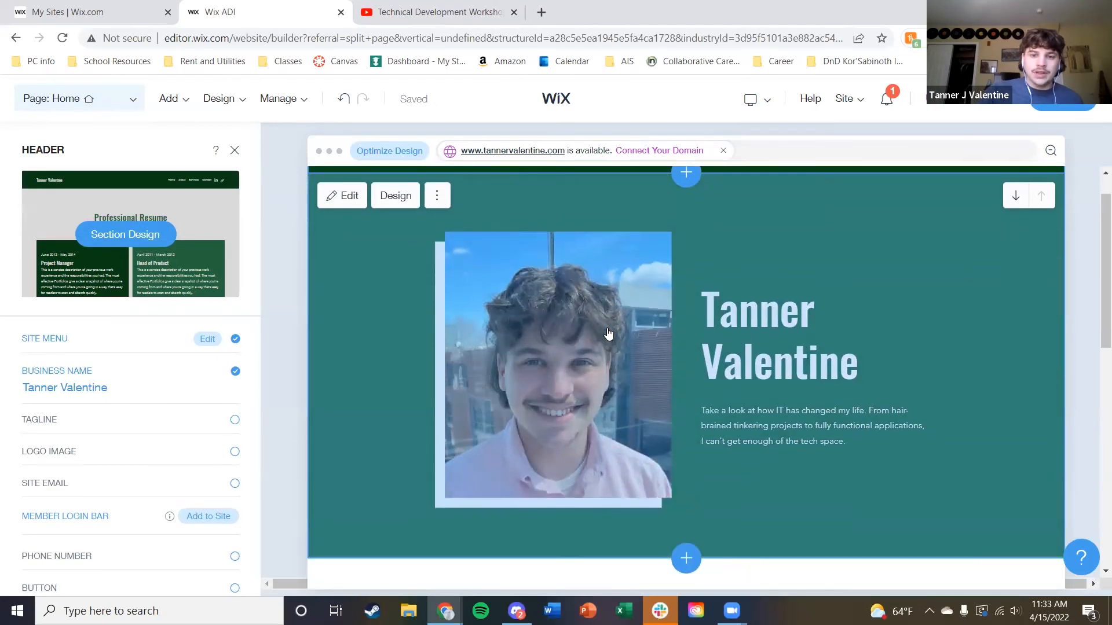
{"action": "scroll", "coordinate": [714, 340], "scroll_direction": "down", "scroll_amount": 5}
{"action": "scroll", "coordinate": [721, 331], "scroll_direction": "up", "scroll_amount": 7}
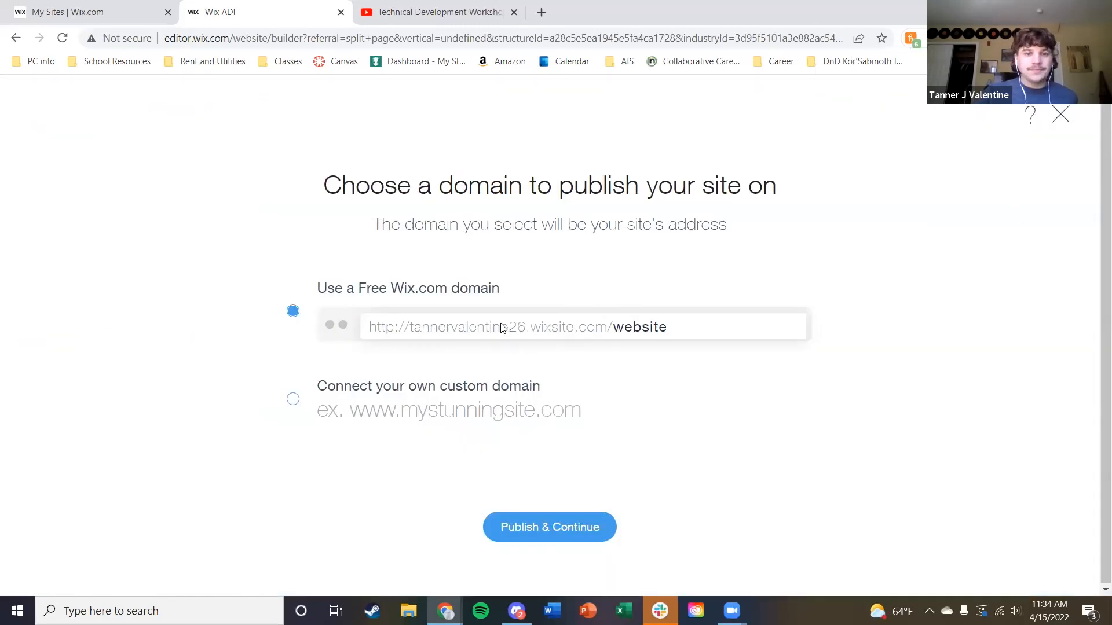
Change the ending of the free Wix.com domain to portfolio and publish the site on it
{"action": "left_click_drag", "start_coordinate": [669, 327], "coordinate": [614, 332]}
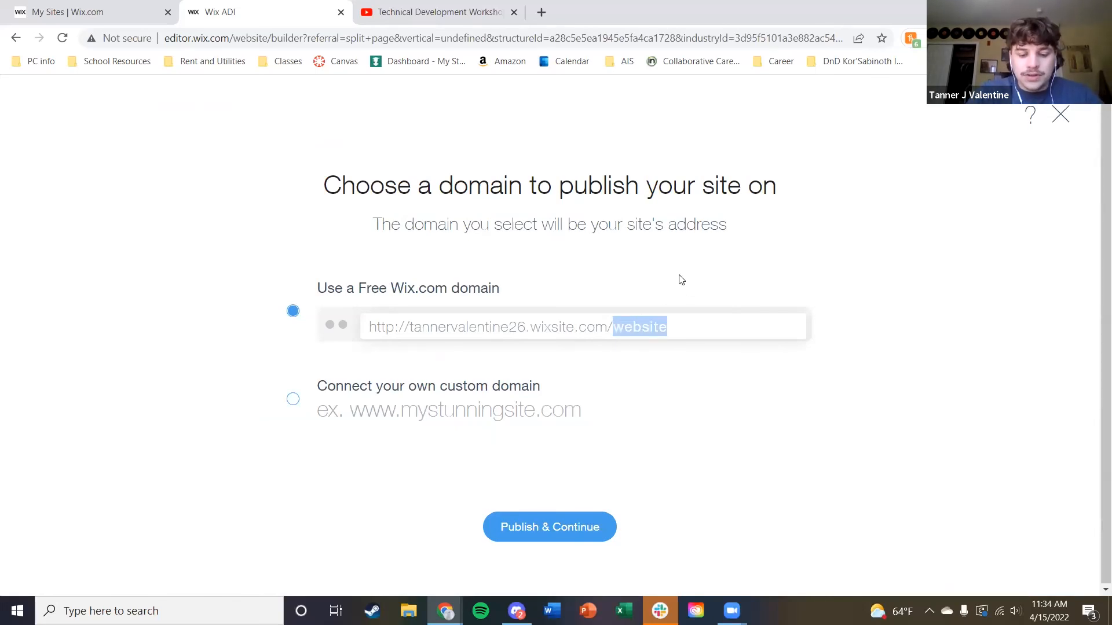
{"action": "type", "text": "portfolio"}
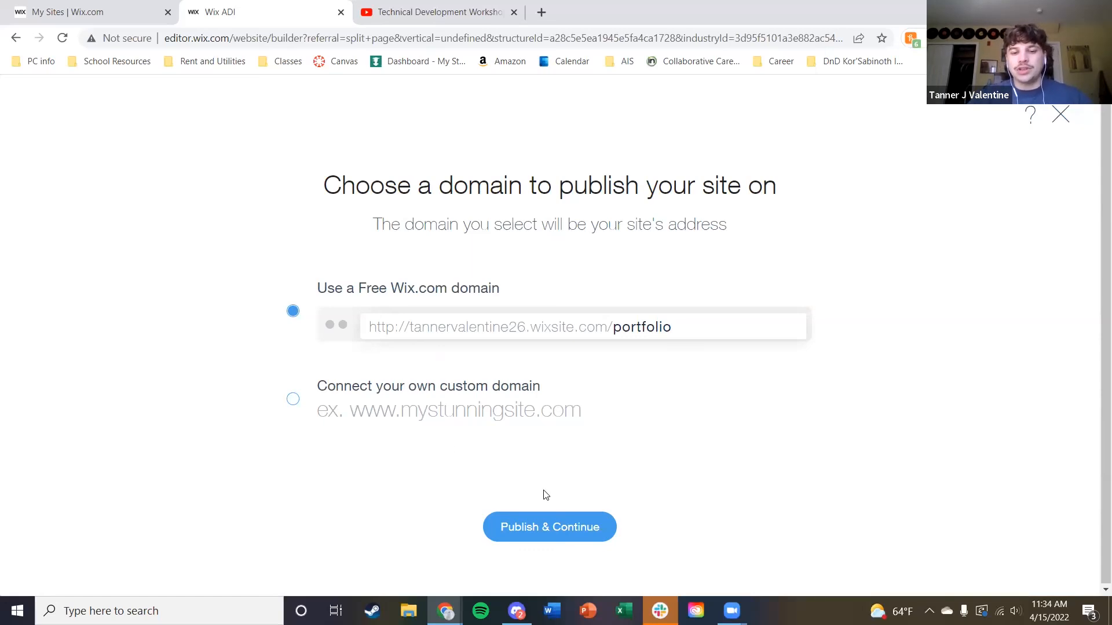
{"action": "left_click", "coordinate": [559, 525]}
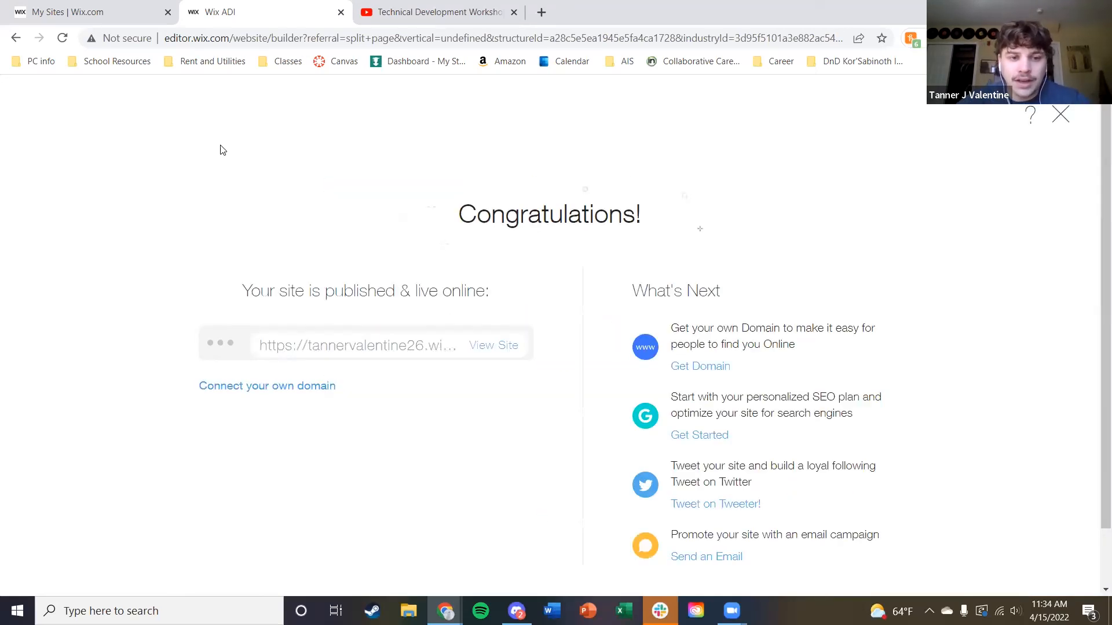
Open the published site in the browser and look over its Home page
{"action": "left_click", "coordinate": [491, 346]}
{"action": "left_click", "coordinate": [443, 13]}
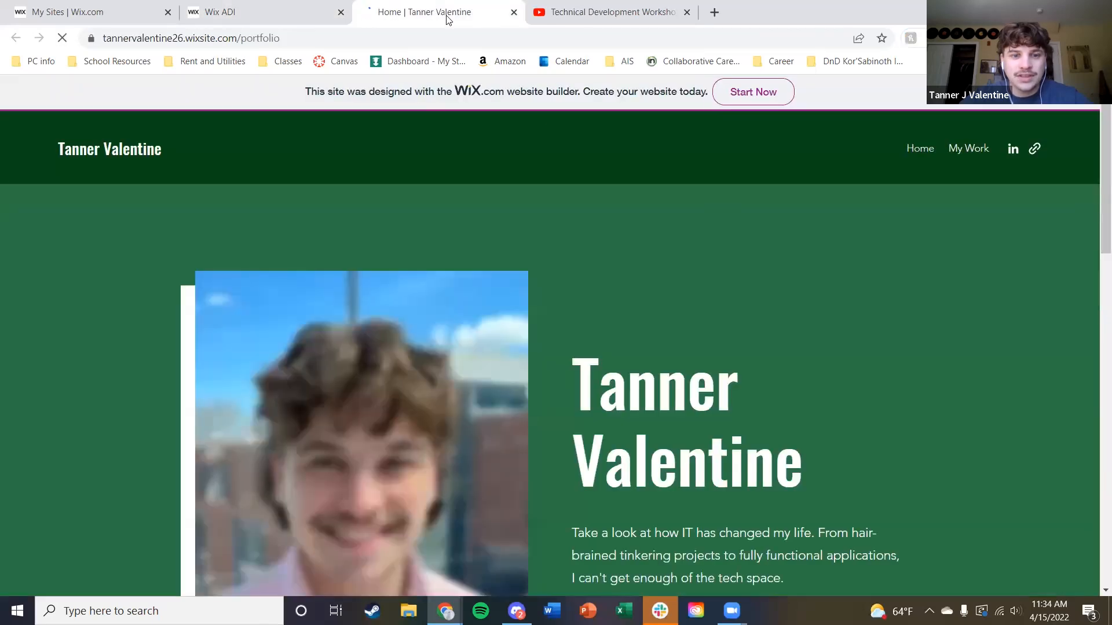
{"action": "scroll", "coordinate": [641, 265], "scroll_direction": "down", "scroll_amount": 15}
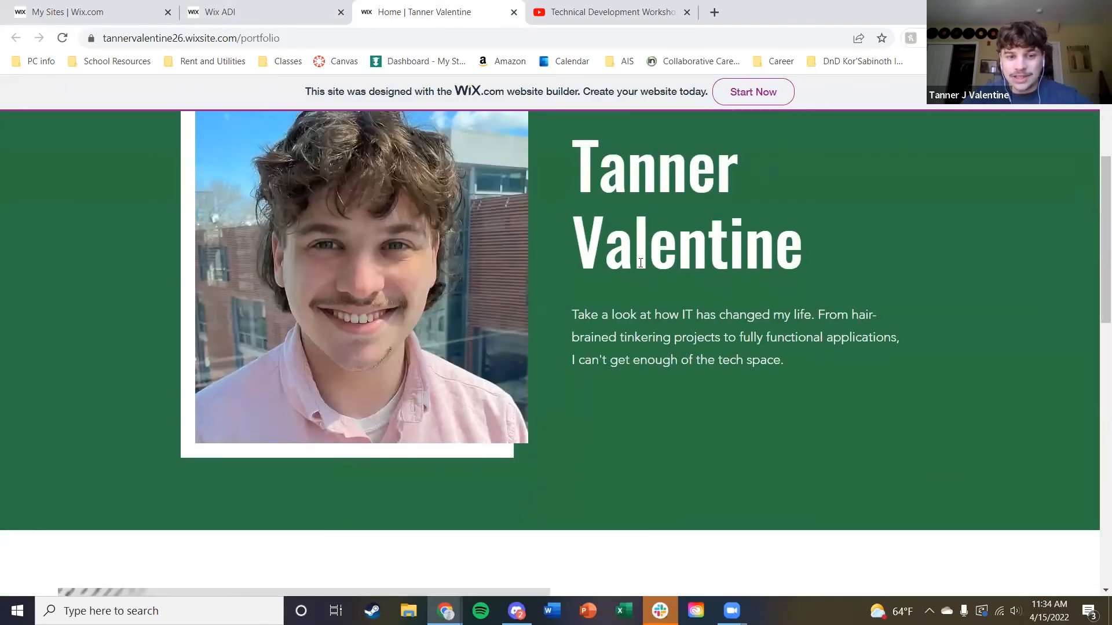
{"action": "scroll", "coordinate": [655, 275], "scroll_direction": "down", "scroll_amount": 3}
{"action": "scroll", "coordinate": [672, 278], "scroll_direction": "up", "scroll_amount": 20}
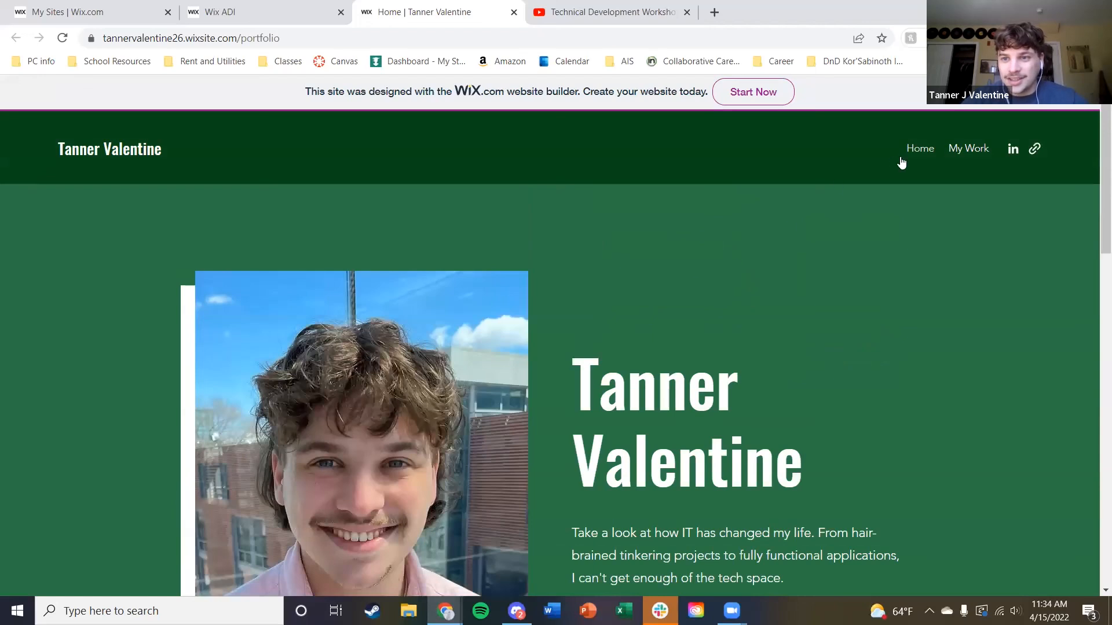
Open the live site's My Work page and examine its experience, workshop video and Files sections
{"action": "left_click", "coordinate": [966, 149]}
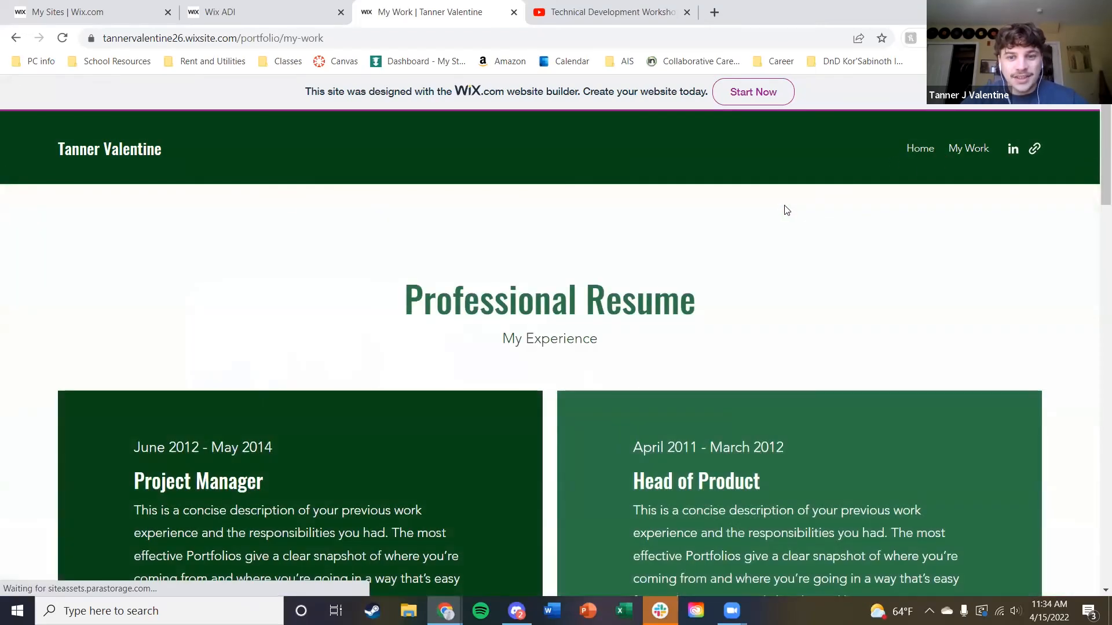
{"action": "scroll", "coordinate": [863, 216], "scroll_direction": "down", "scroll_amount": 8}
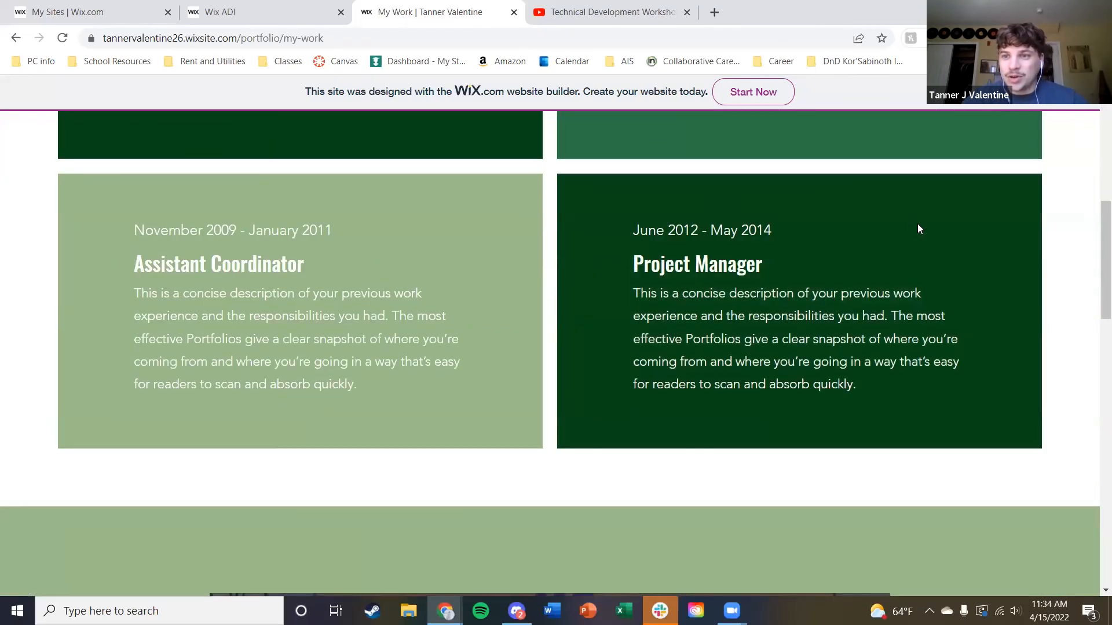
{"action": "scroll", "coordinate": [889, 253], "scroll_direction": "up", "scroll_amount": 3}
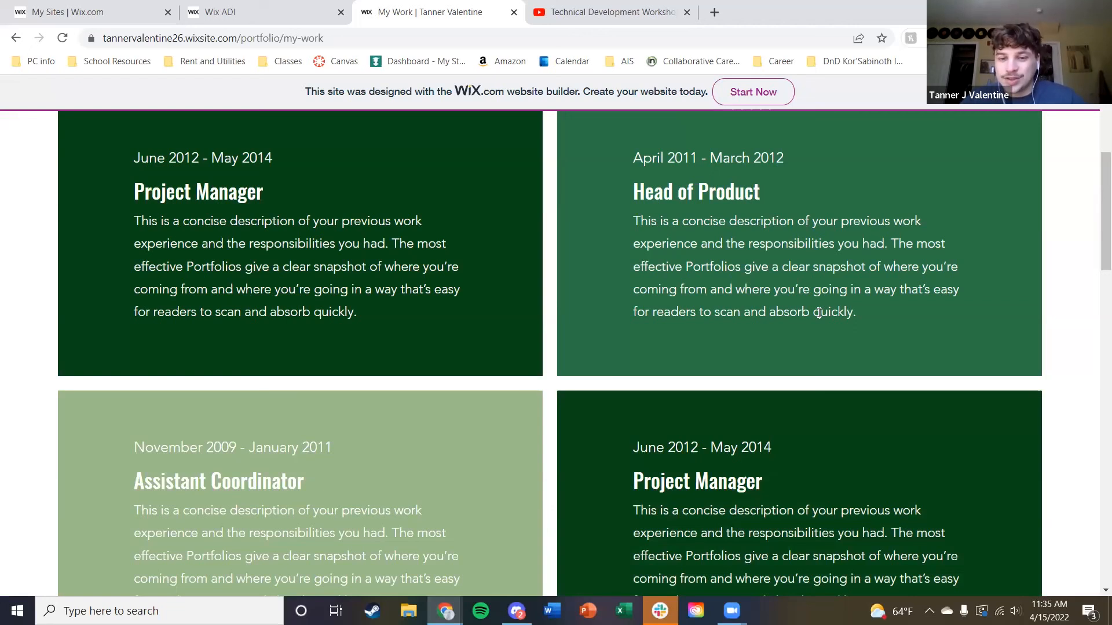
{"action": "scroll", "coordinate": [586, 270], "scroll_direction": "down", "scroll_amount": 4}
{"action": "scroll", "coordinate": [571, 278], "scroll_direction": "down", "scroll_amount": 10}
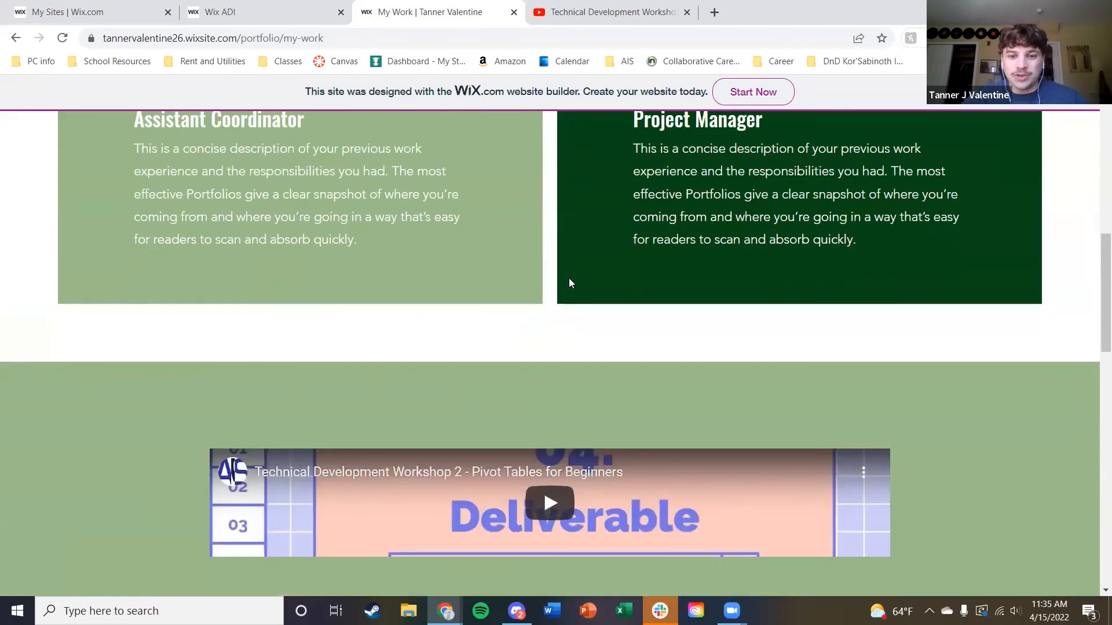
{"action": "scroll", "coordinate": [551, 279], "scroll_direction": "up", "scroll_amount": 4}
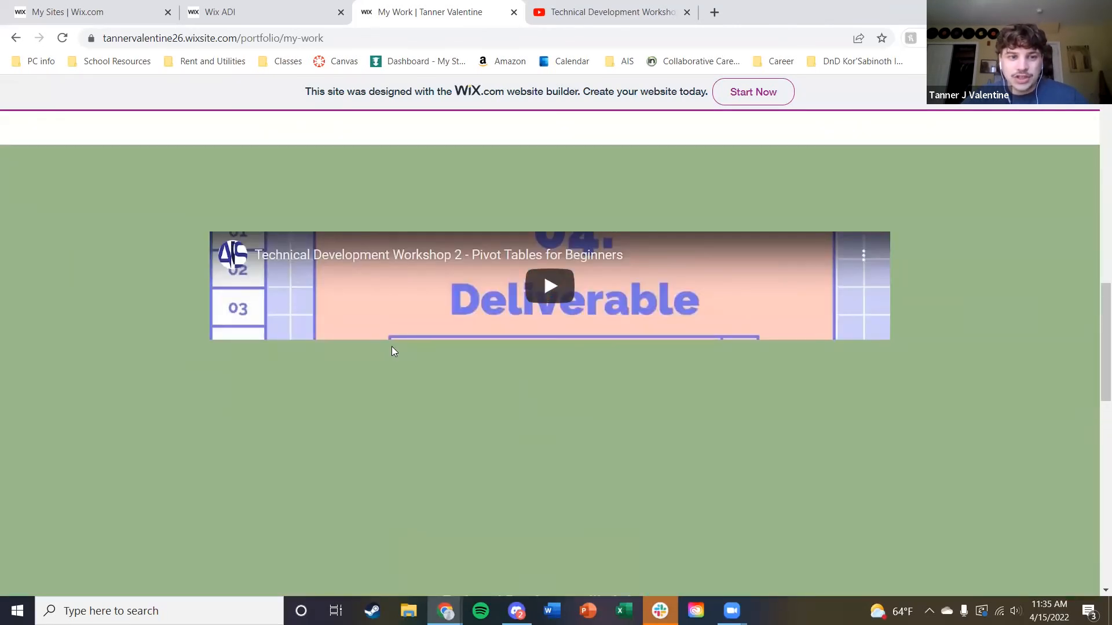
{"action": "scroll", "coordinate": [545, 561], "scroll_direction": "down", "scroll_amount": 15}
{"action": "scroll", "coordinate": [537, 506], "scroll_direction": "up", "scroll_amount": 20}
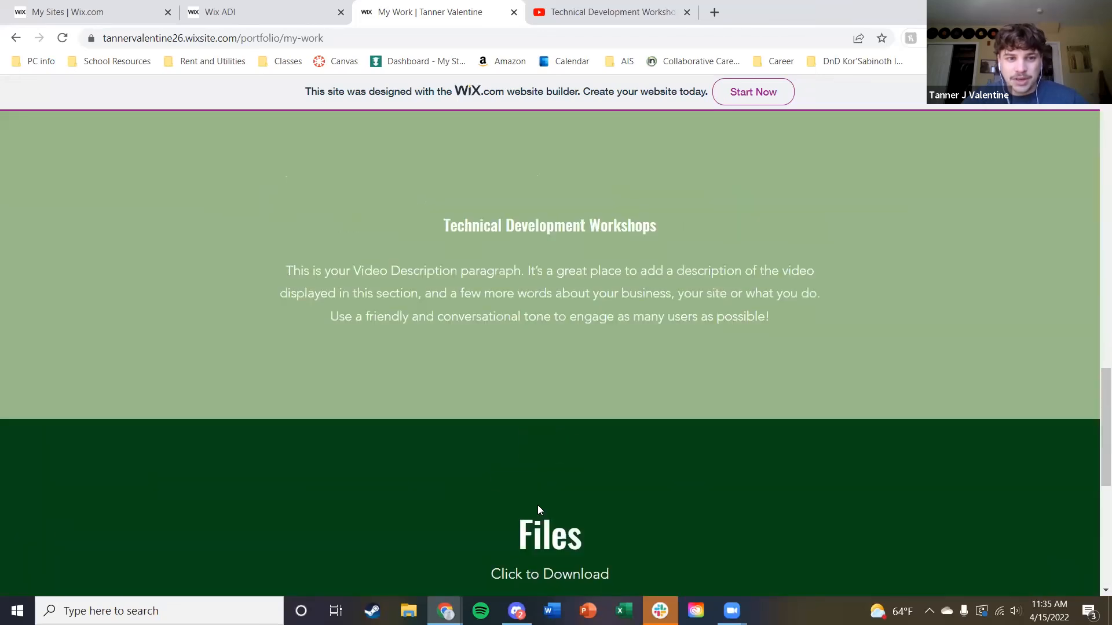